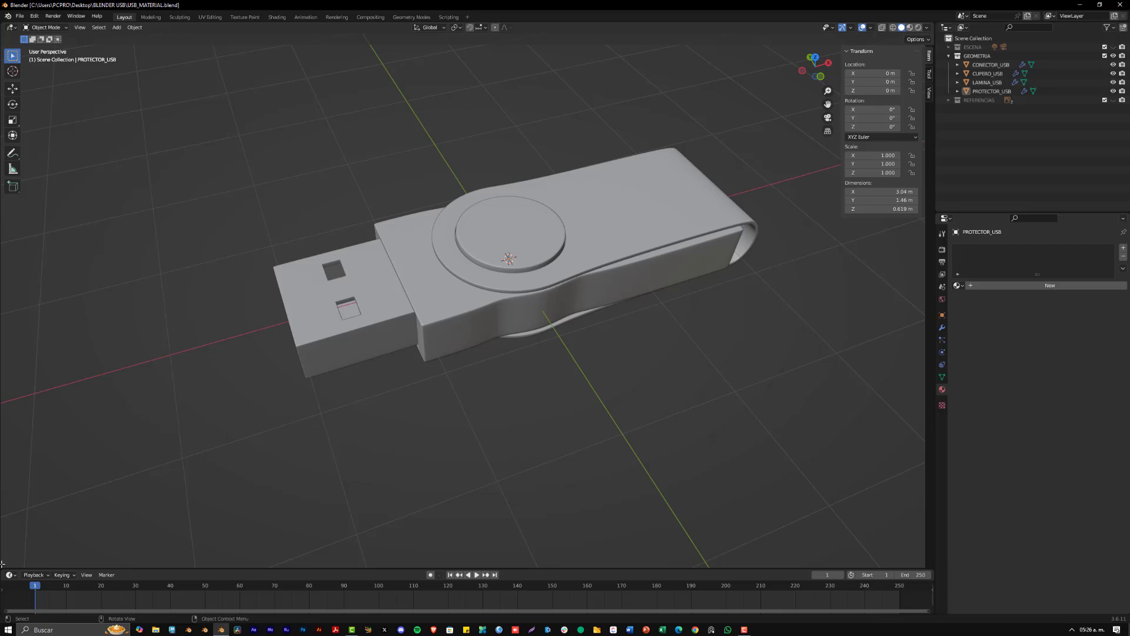
Split the 3D viewport vertically, turn the first half into a Shader Editor and hide its sidebar.
{"action": "left_click_drag", "start_coordinate": [2, 564], "coordinate": [478, 521]}
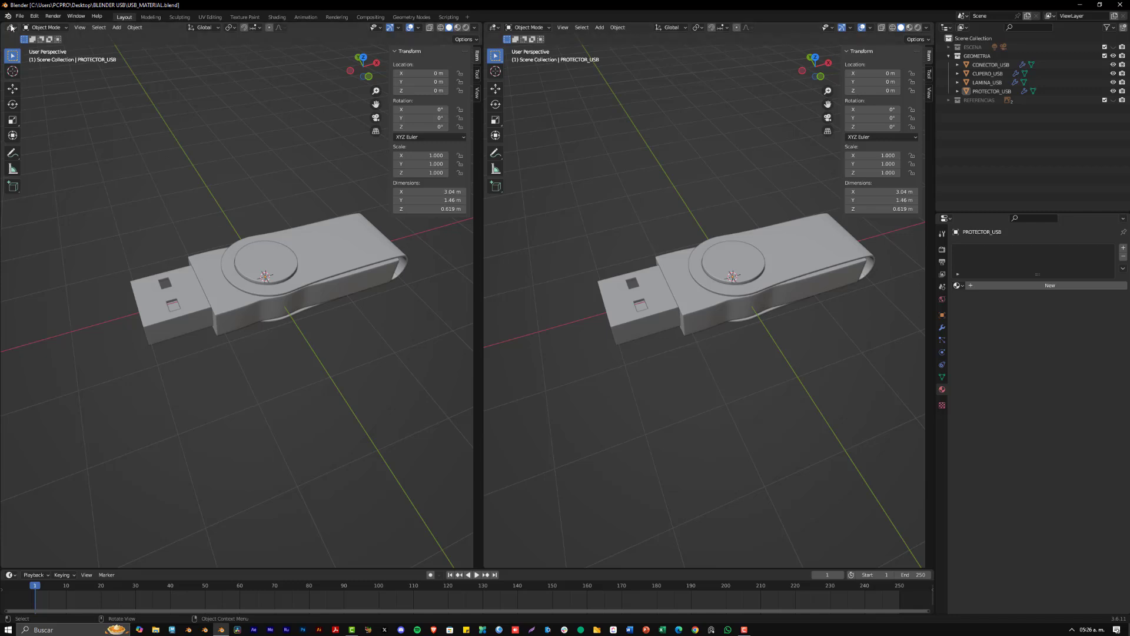
{"action": "left_click", "coordinate": [11, 27]}
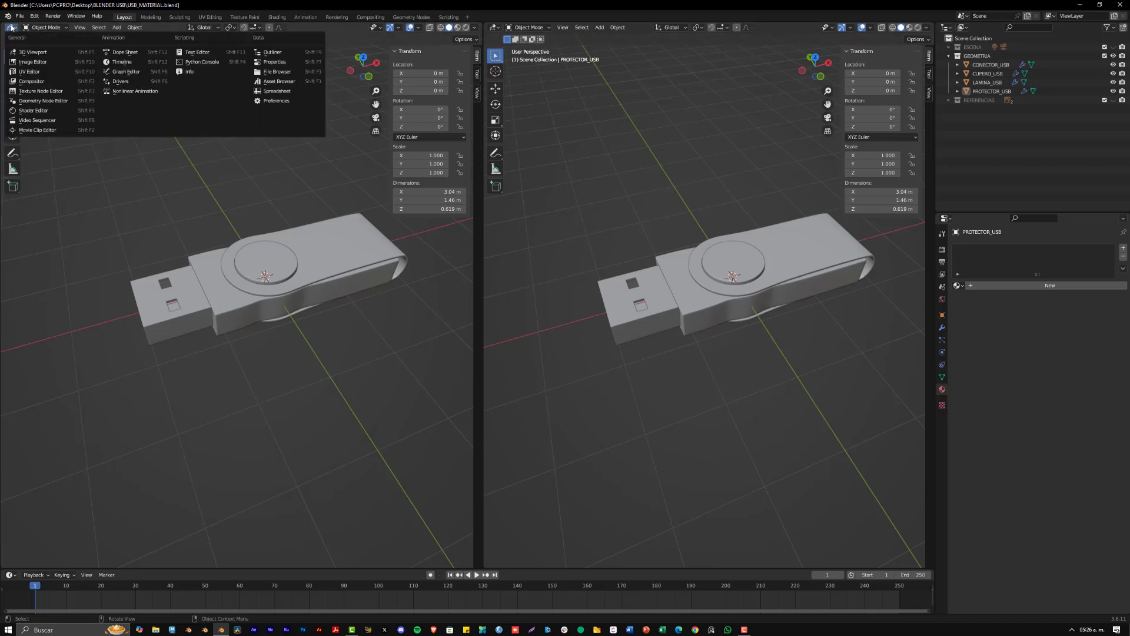
{"action": "left_click", "coordinate": [32, 110]}
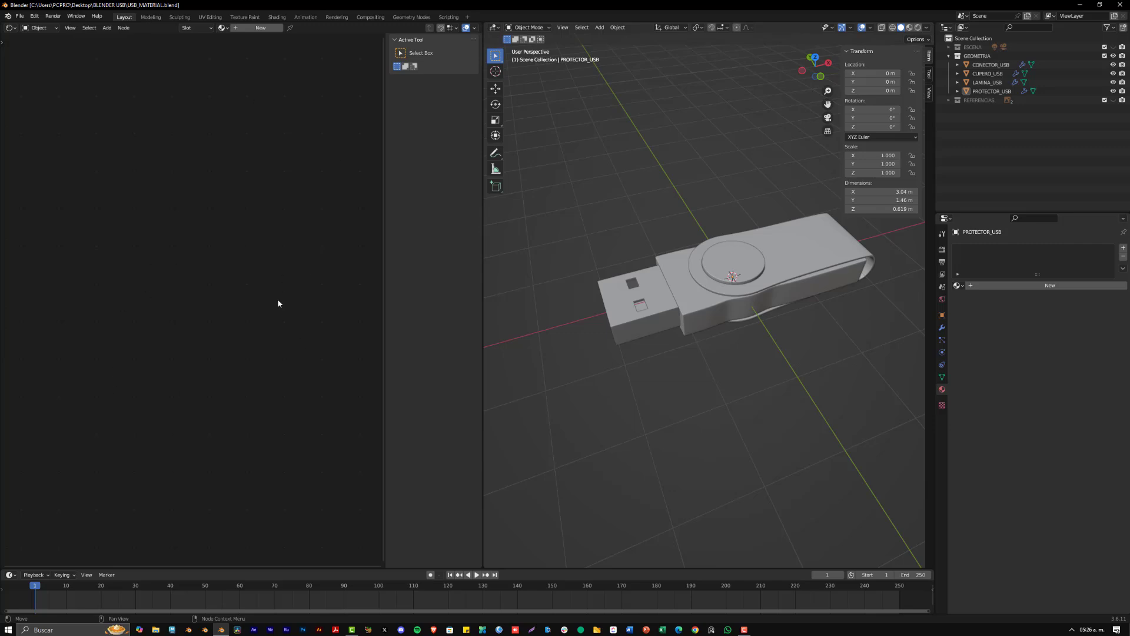
{"action": "key", "text": "n"}
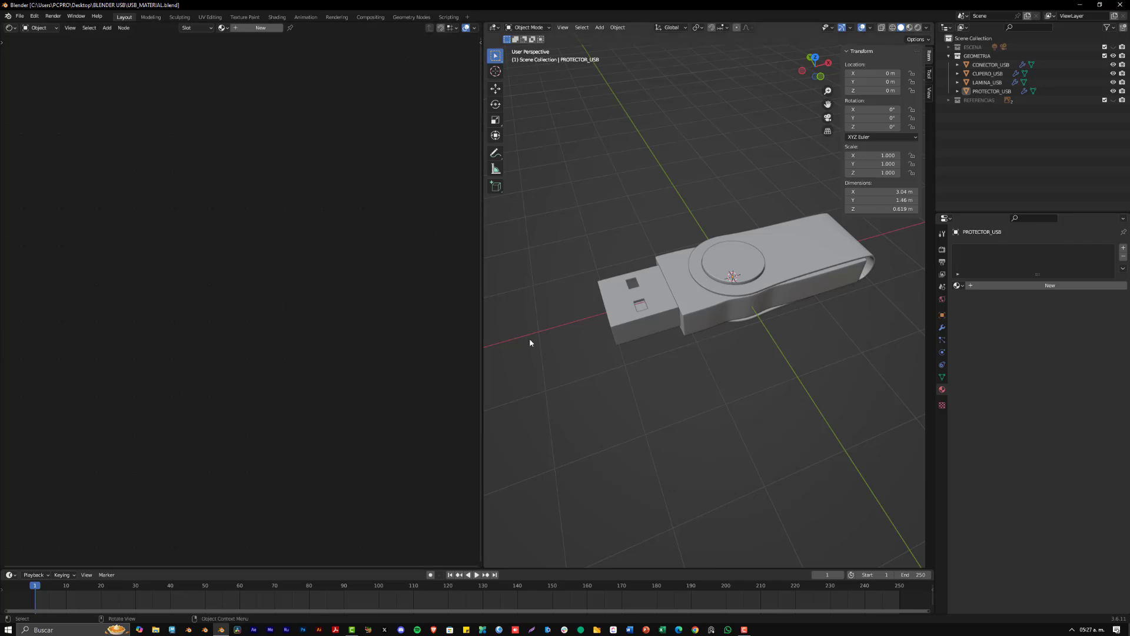
Select the protector, connector and body of the USB model in turn to examine its separate parts.
{"action": "left_click", "coordinate": [719, 316]}
{"action": "left_click", "coordinate": [780, 268]}
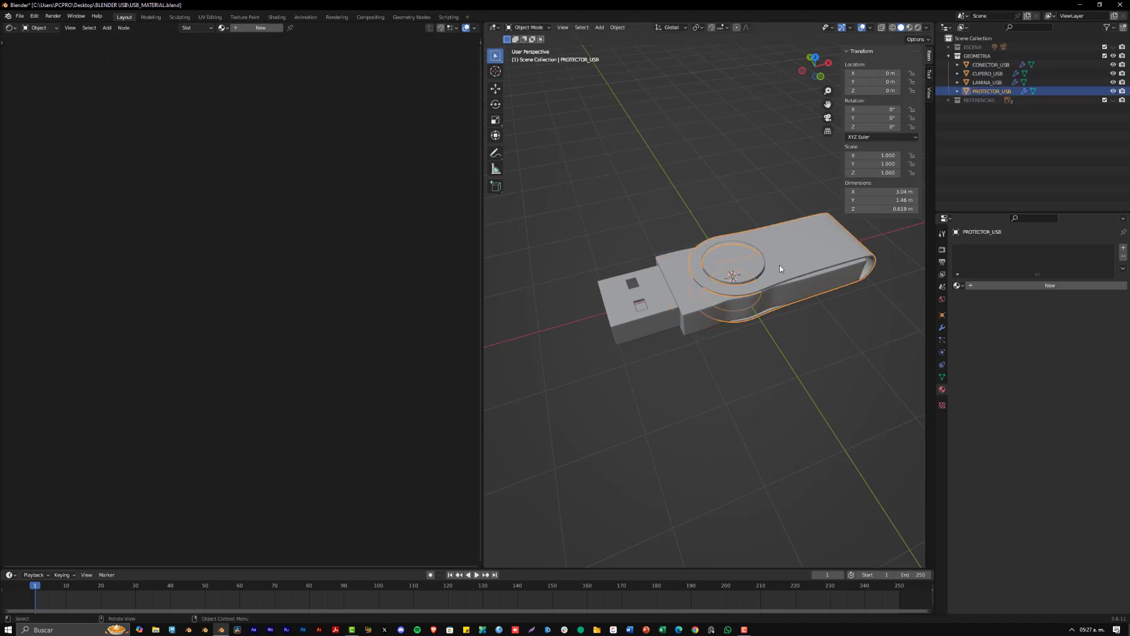
{"action": "left_click", "coordinate": [656, 315]}
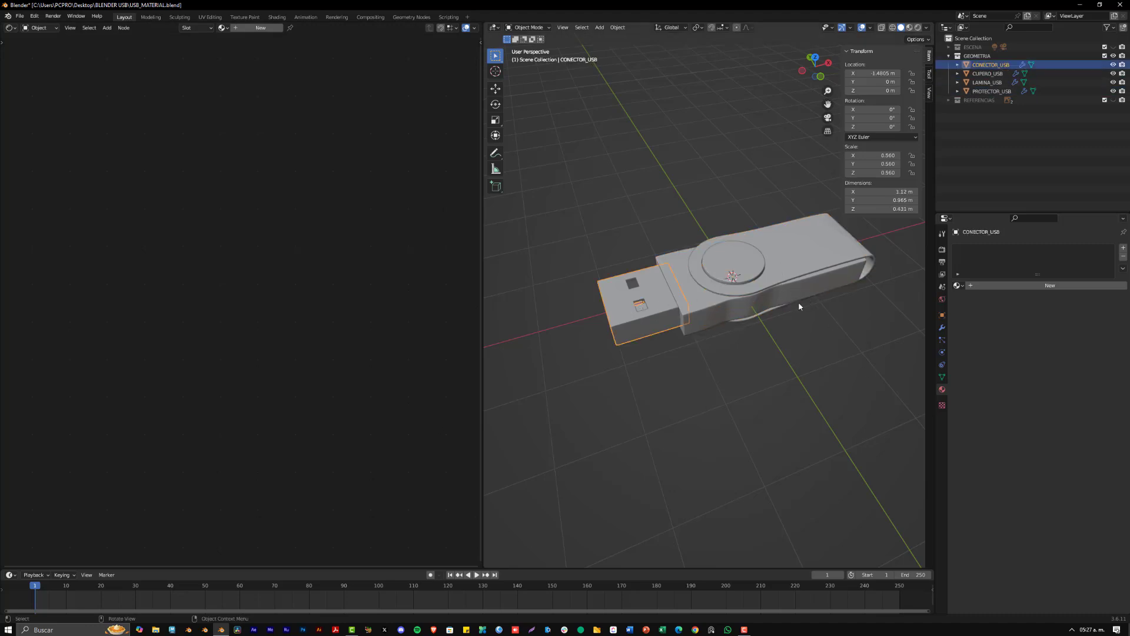
{"action": "left_click", "coordinate": [720, 310]}
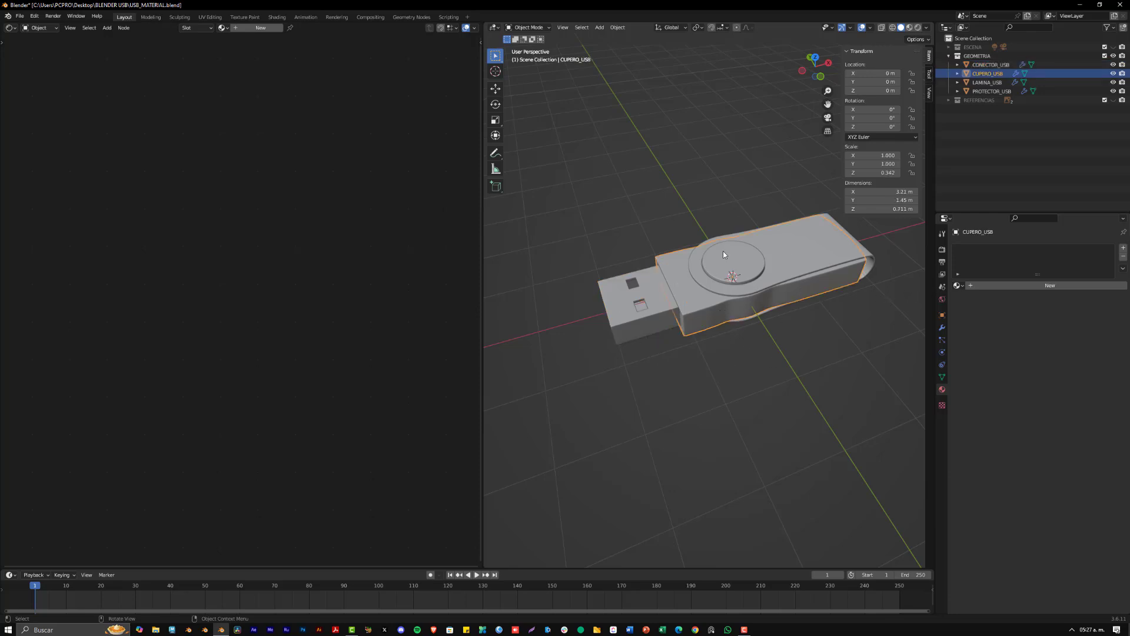
{"action": "left_click", "coordinate": [787, 251]}
{"action": "left_click", "coordinate": [618, 318]}
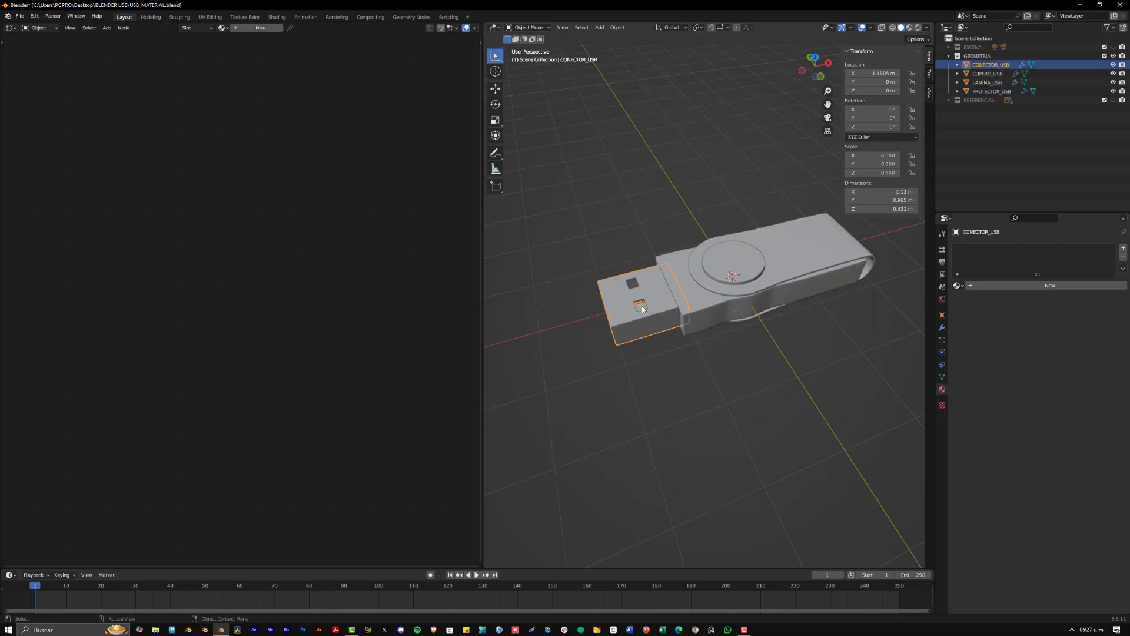
{"action": "left_click", "coordinate": [642, 309]}
{"action": "left_click", "coordinate": [798, 267]}
{"action": "left_click", "coordinate": [798, 266]}
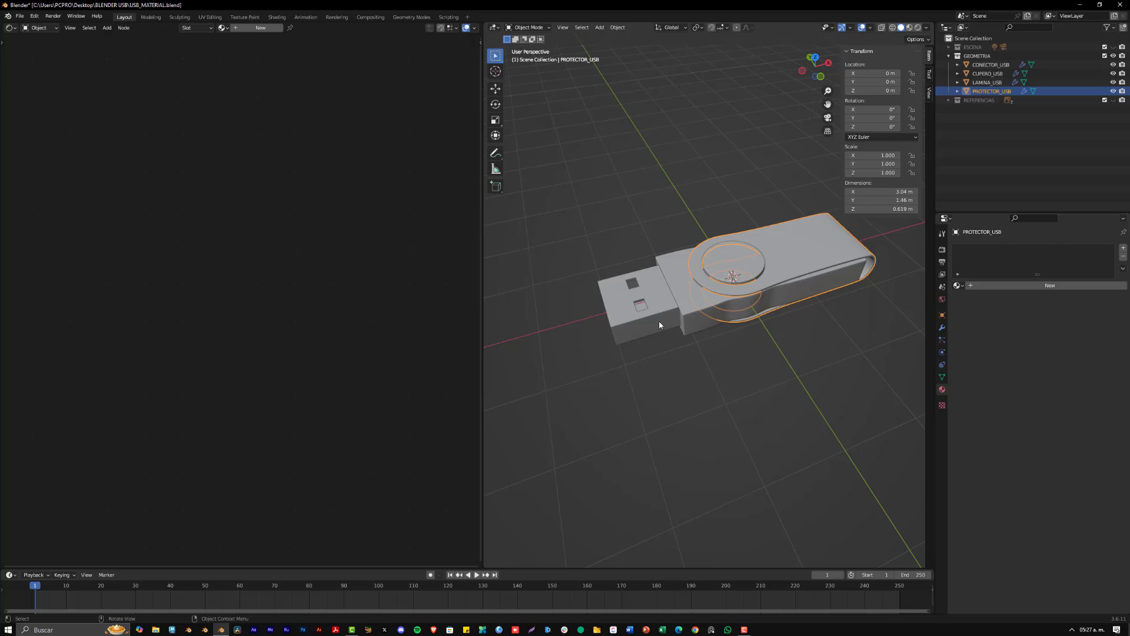
{"action": "left_click", "coordinate": [658, 369]}
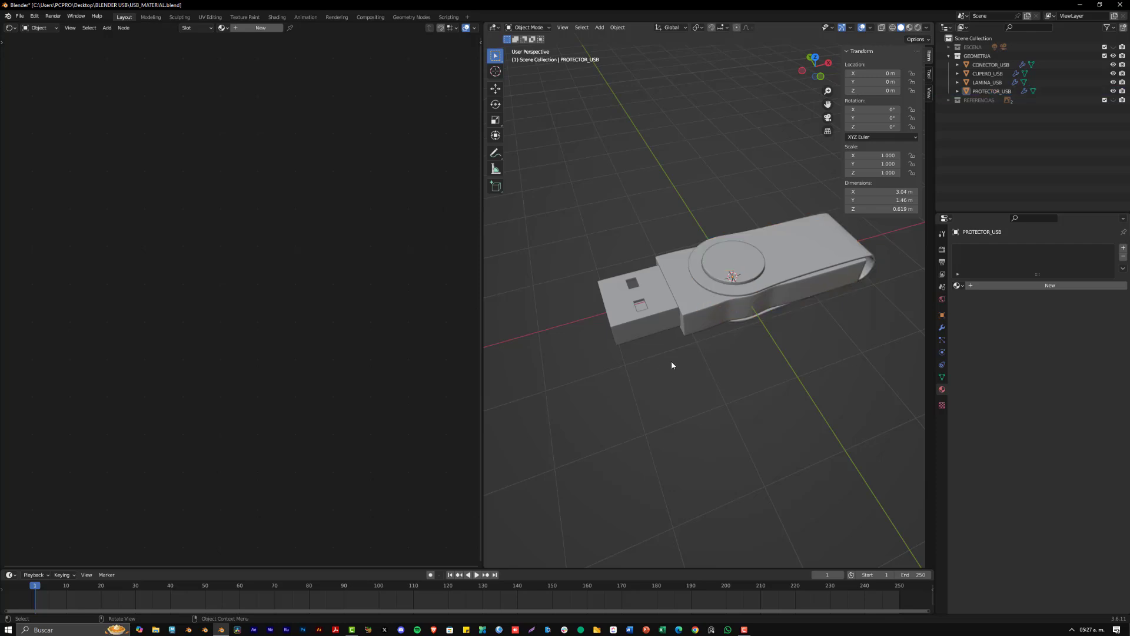
Assign the existing material named Material to the USB body and bring its nodes into view in the Shader Editor.
{"action": "left_click", "coordinate": [691, 330]}
{"action": "left_click", "coordinate": [956, 285]}
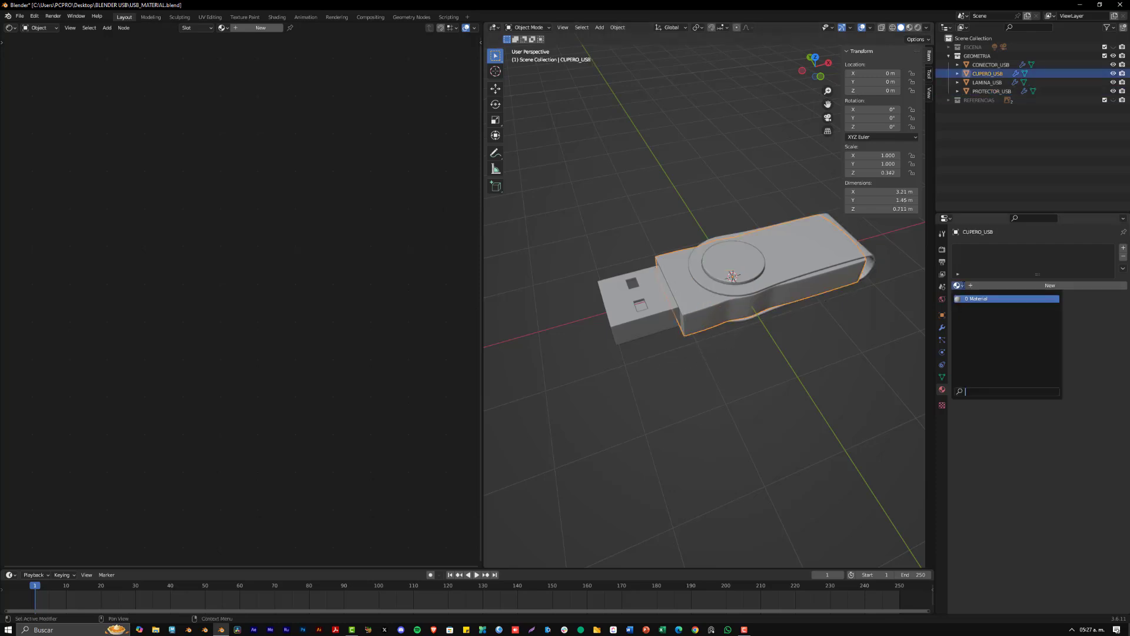
{"action": "left_click", "coordinate": [981, 299]}
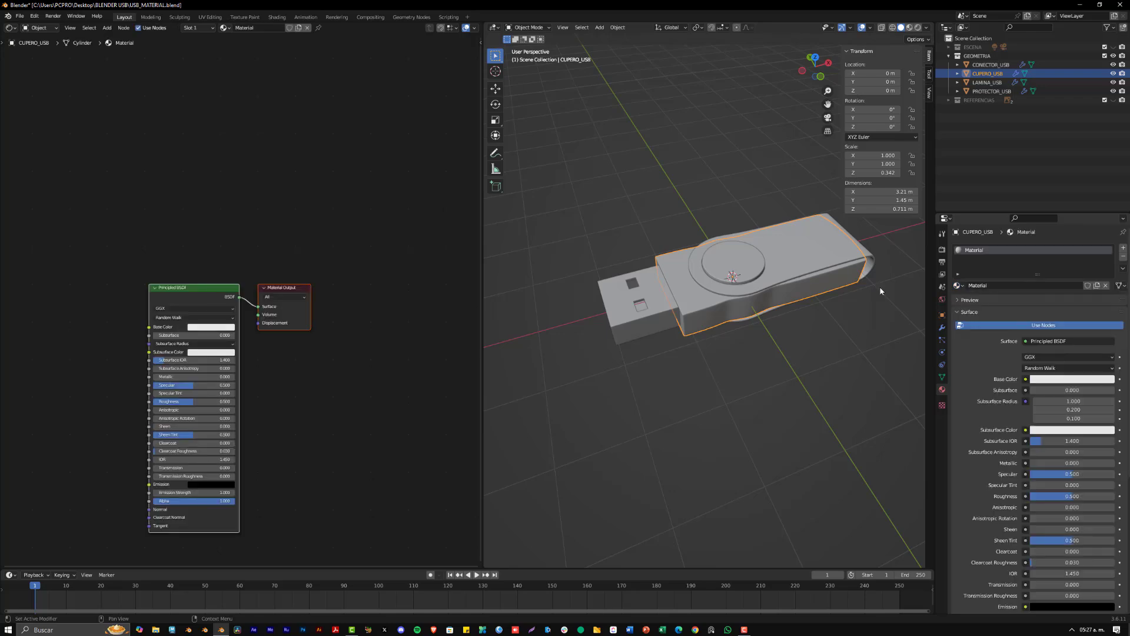
{"action": "middle_click_drag", "start_coordinate": [331, 347], "coordinate": [358, 269]}
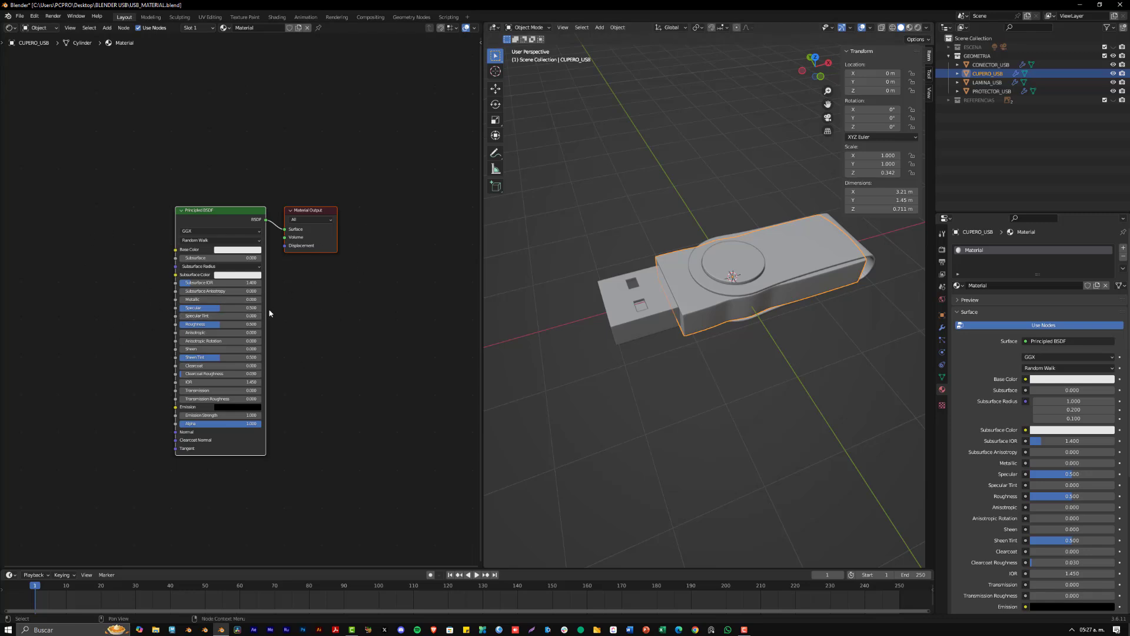
{"action": "middle_click_drag", "start_coordinate": [269, 312], "coordinate": [325, 295]}
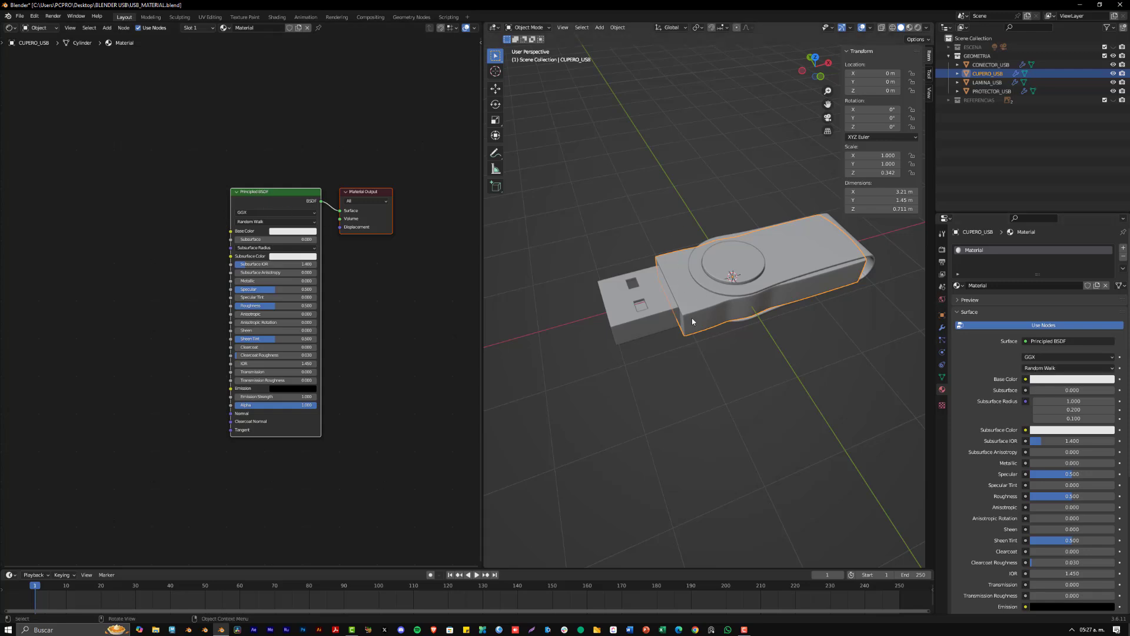
Set the render output's resolution percentage to 50% and return to the body's material properties.
{"action": "left_click", "coordinate": [942, 234]}
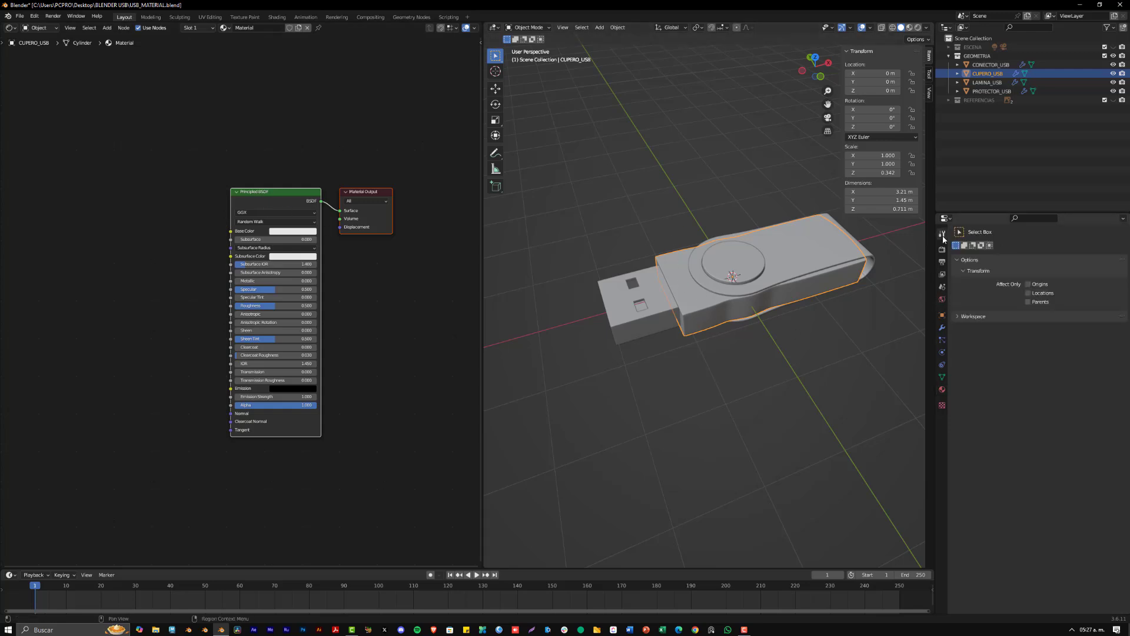
{"action": "left_click", "coordinate": [942, 249]}
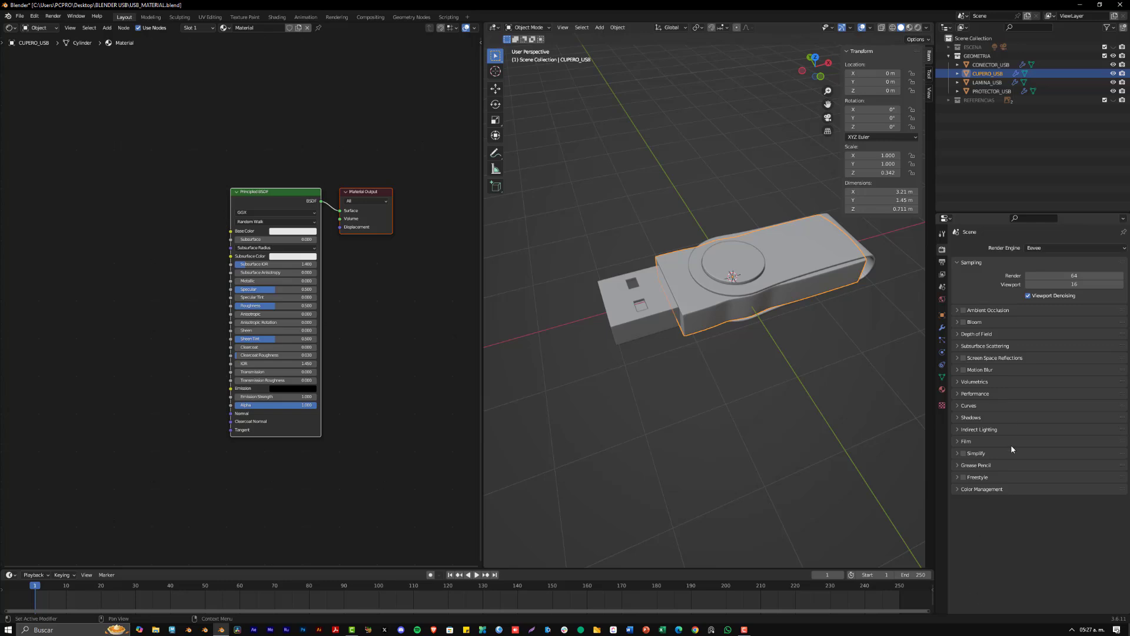
{"action": "left_click", "coordinate": [942, 262]}
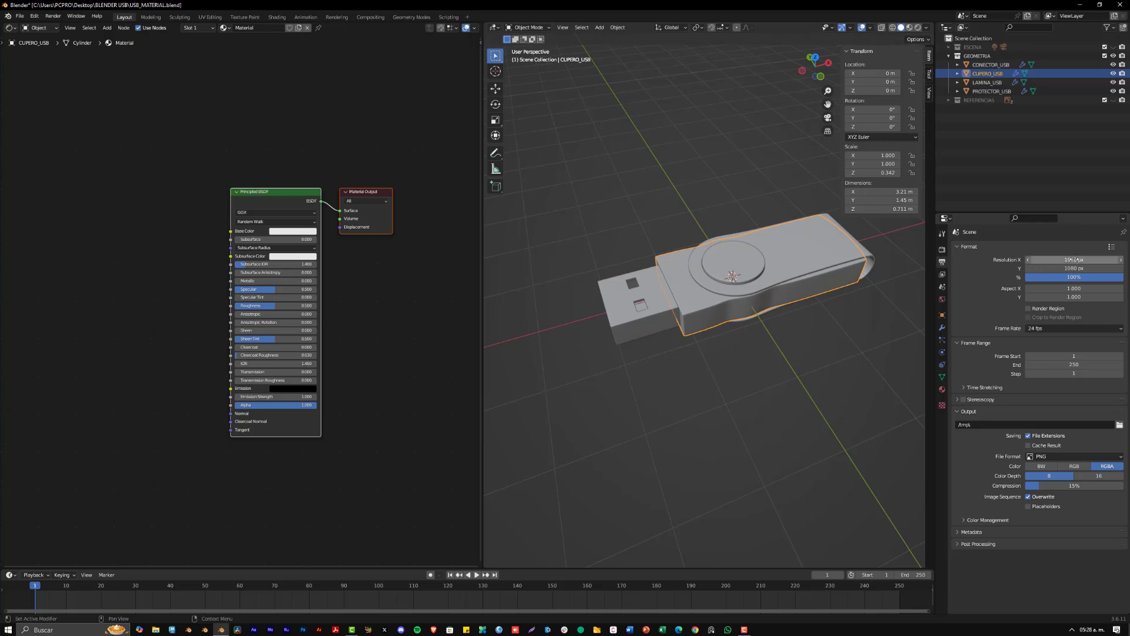
{"action": "left_click", "coordinate": [1077, 277]}
{"action": "type", "text": "50"}
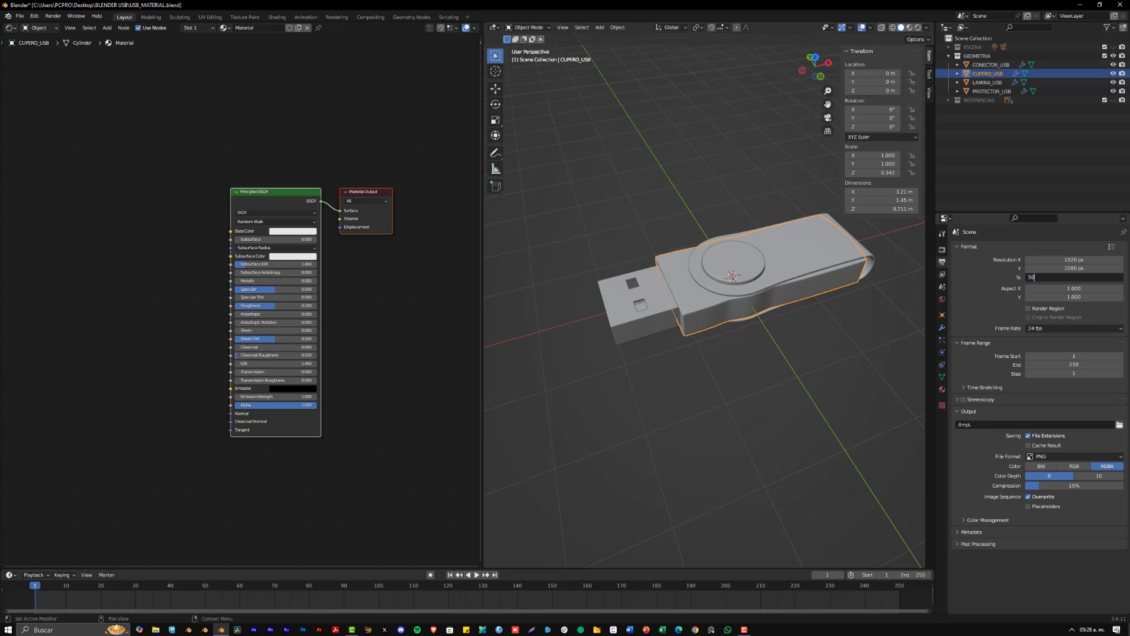
{"action": "key", "text": "Return"}
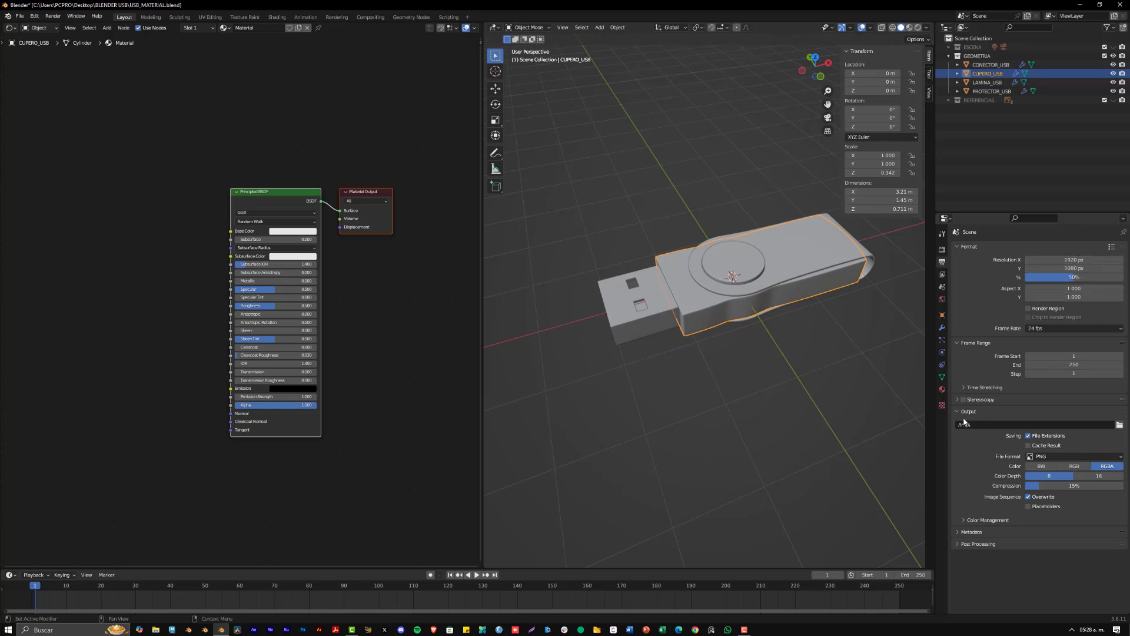
{"action": "left_click", "coordinate": [941, 287]}
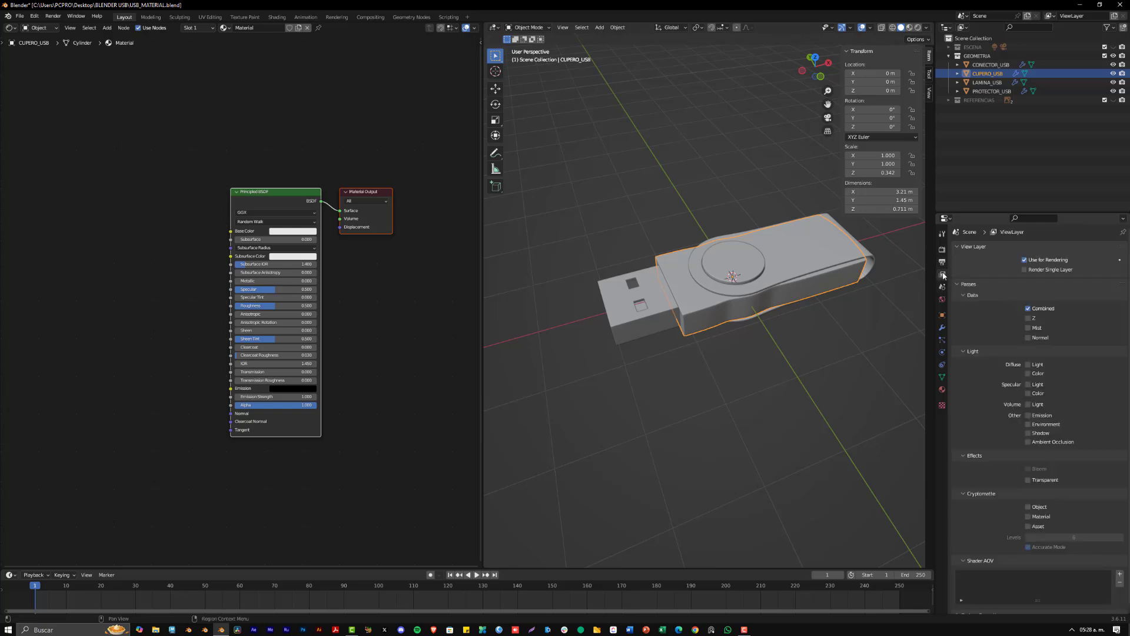
{"action": "left_click", "coordinate": [941, 389]}
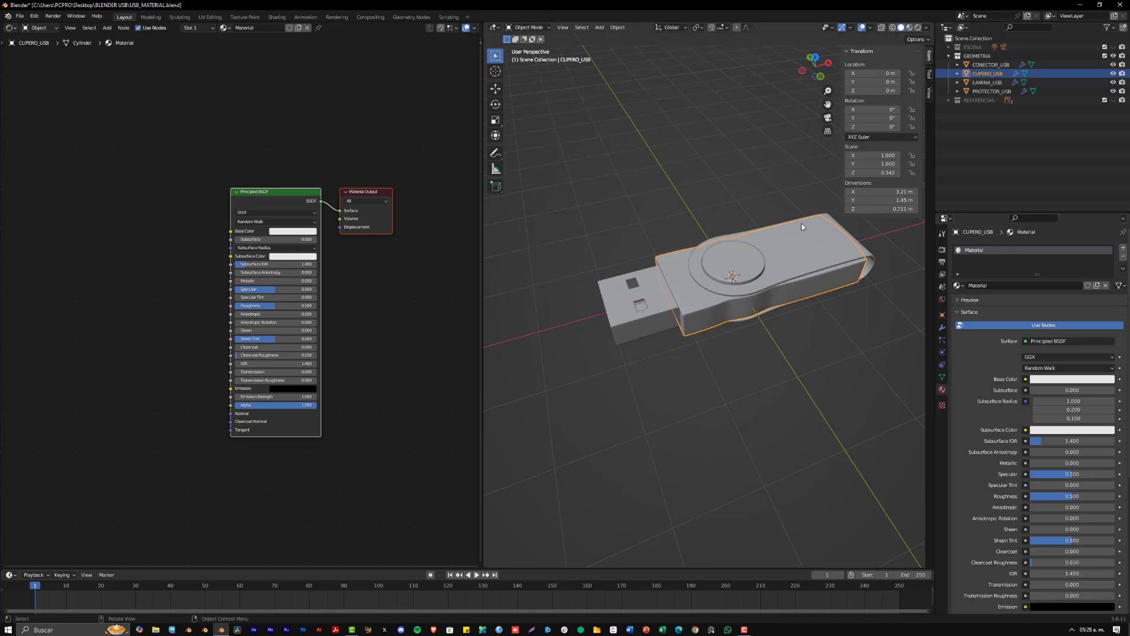
Compare the Material Preview and Rendered shading of the USB model, ending in Material Preview.
{"action": "left_click", "coordinate": [910, 28]}
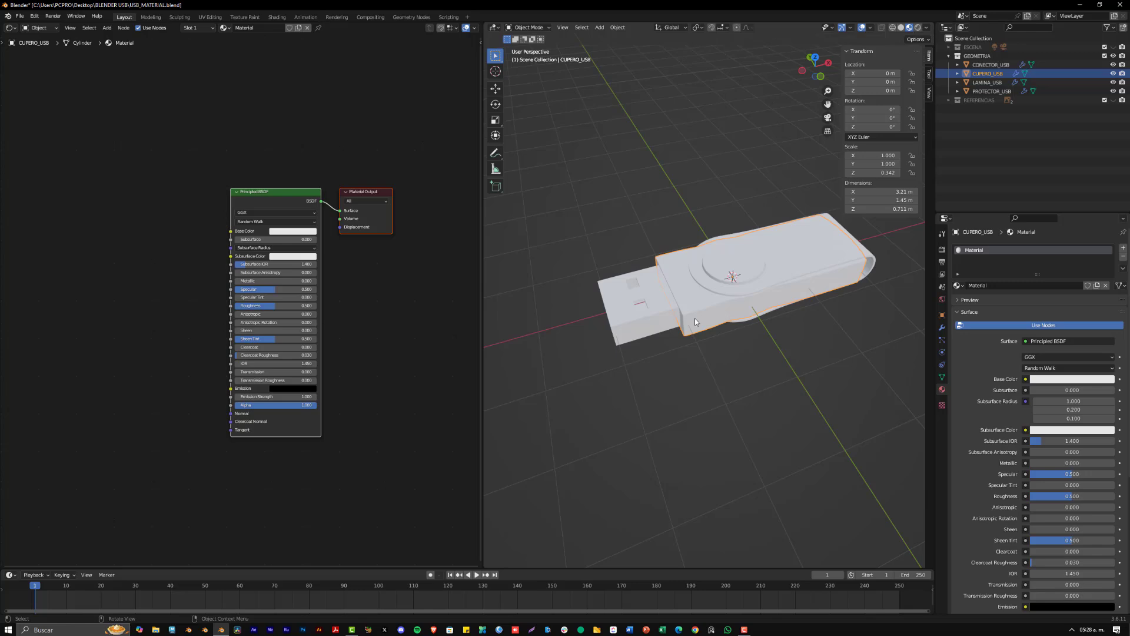
{"action": "left_click", "coordinate": [918, 27]}
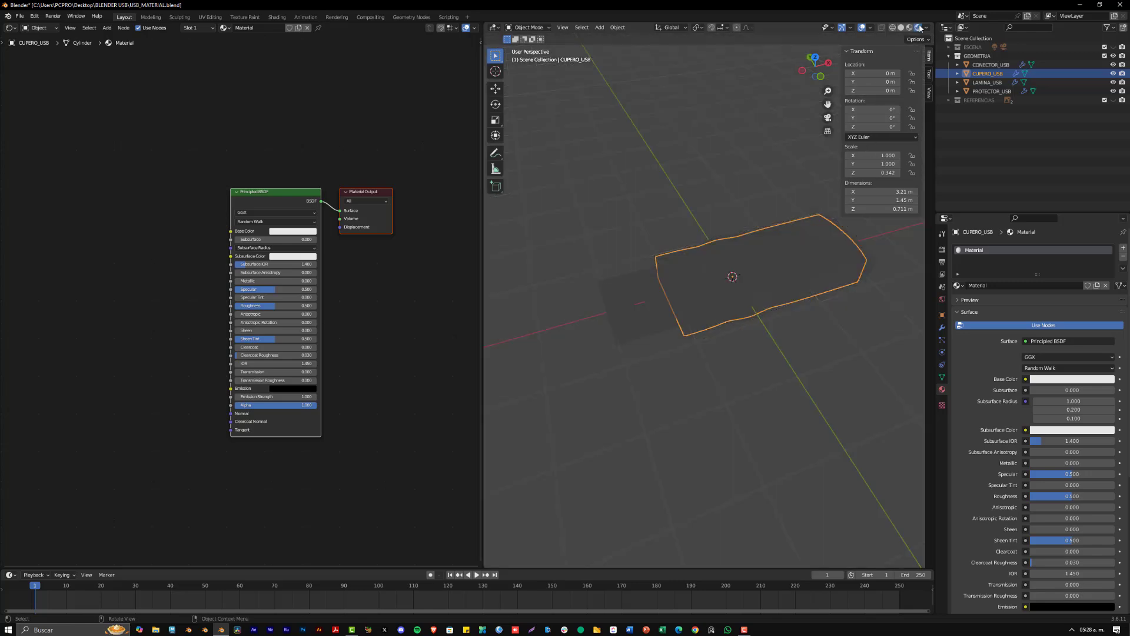
{"action": "left_click", "coordinate": [941, 249]}
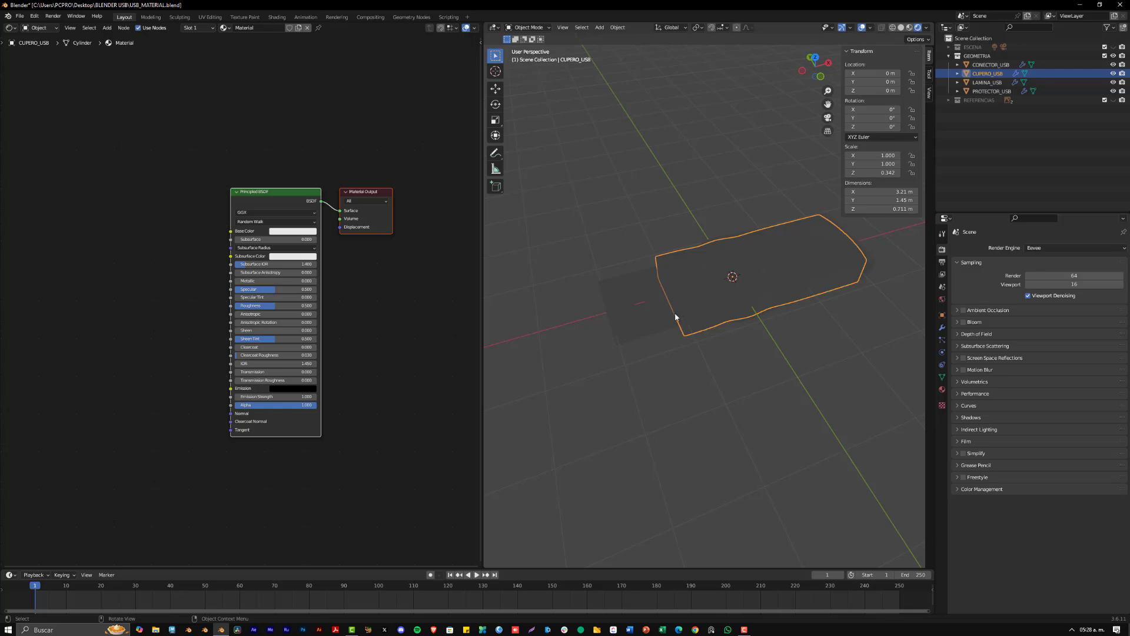
{"action": "left_click", "coordinate": [909, 27]}
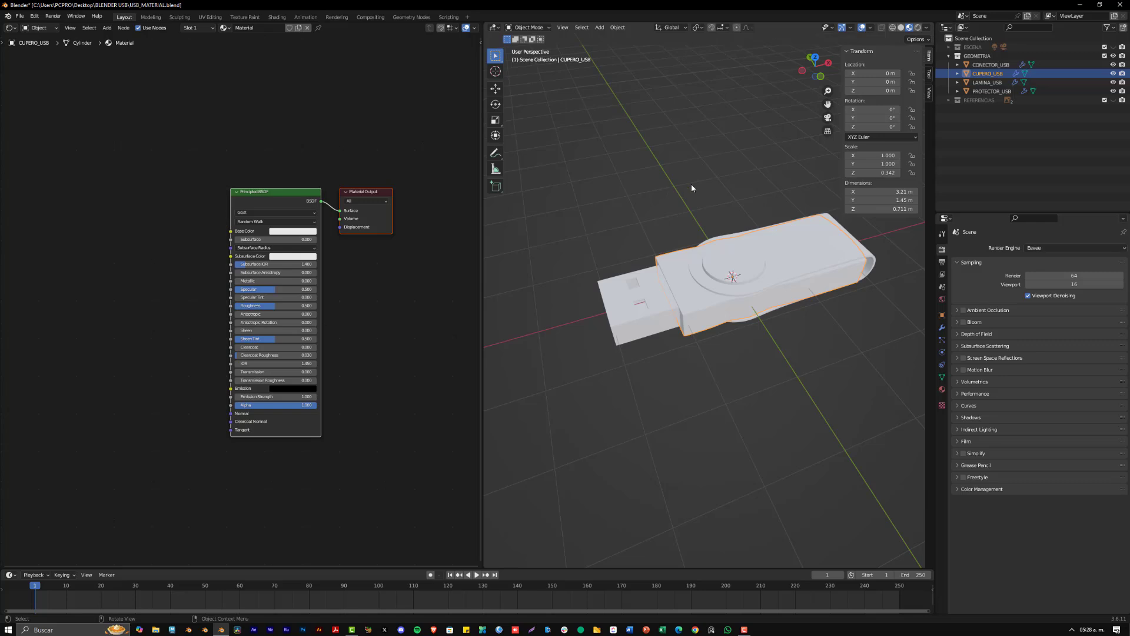
{"action": "left_click", "coordinate": [908, 28]}
Enable Scene World and Scene Lights in the Material Preview shading options.
{"action": "left_click", "coordinate": [926, 28]}
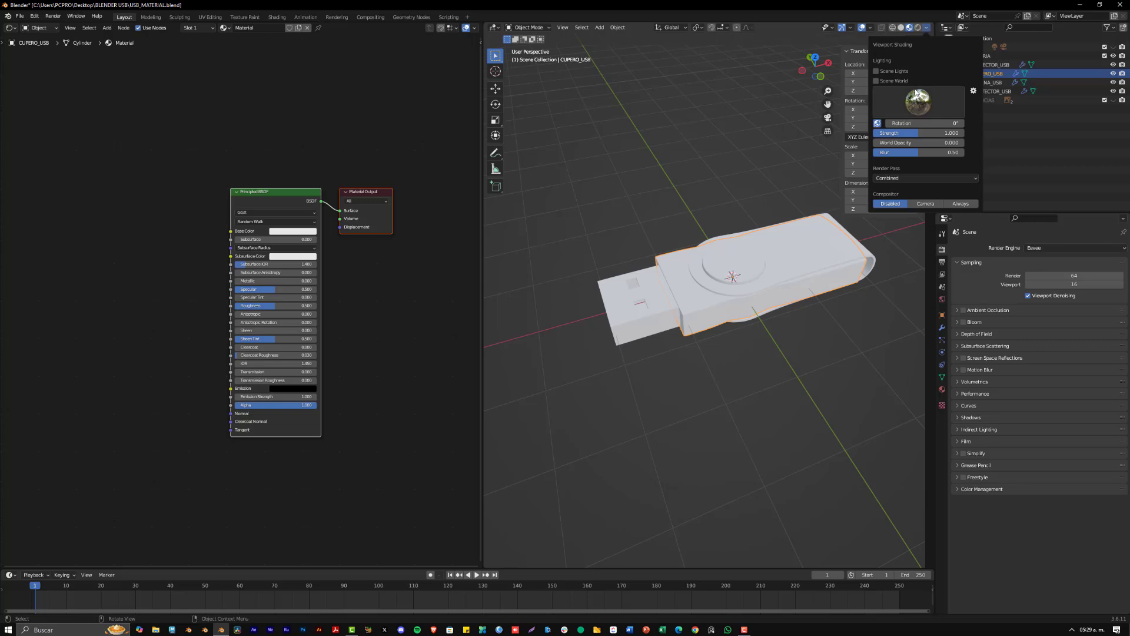
{"action": "left_click", "coordinate": [894, 81]}
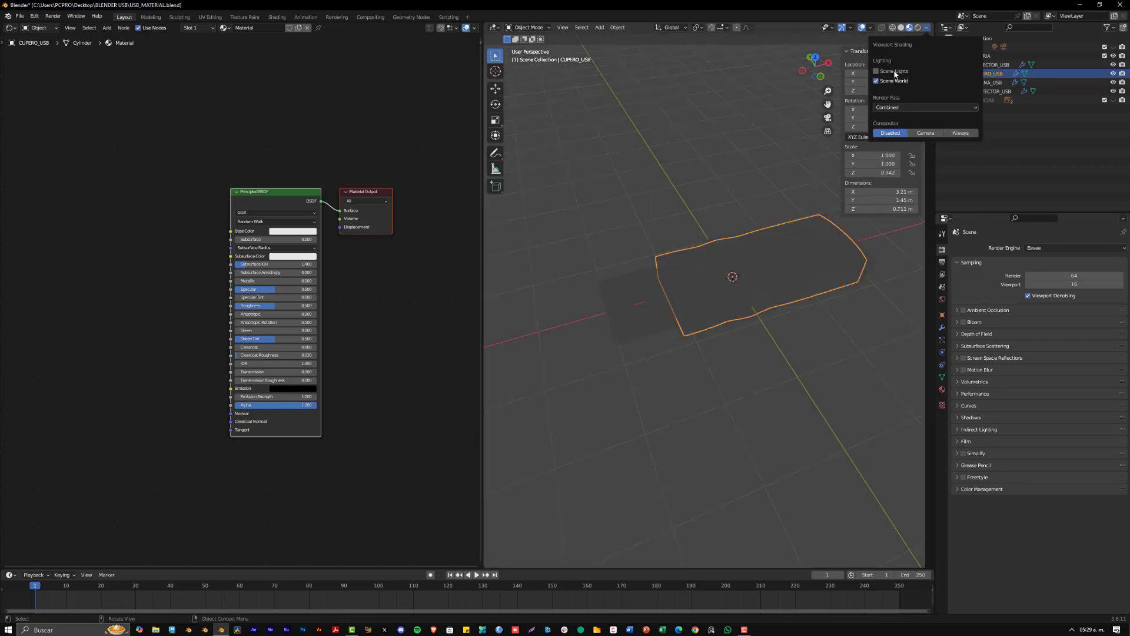
{"action": "left_click", "coordinate": [886, 71]}
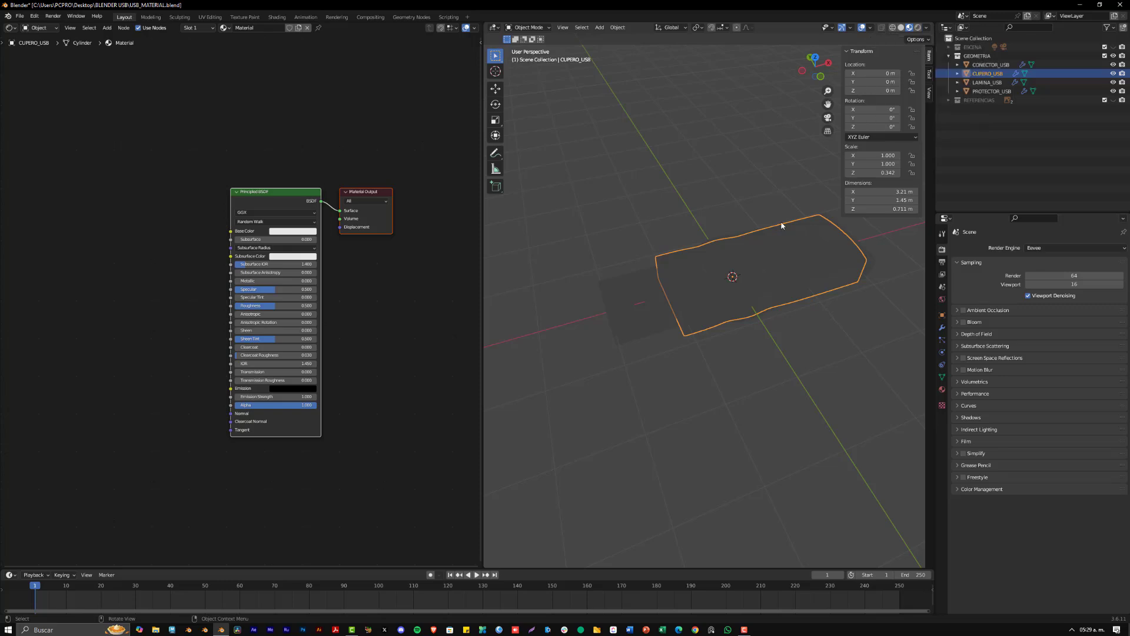
Expand the ESCENA collection and make it visible in the viewport with its camera and light.
{"action": "left_click", "coordinate": [959, 163]}
{"action": "left_click", "coordinate": [949, 47]}
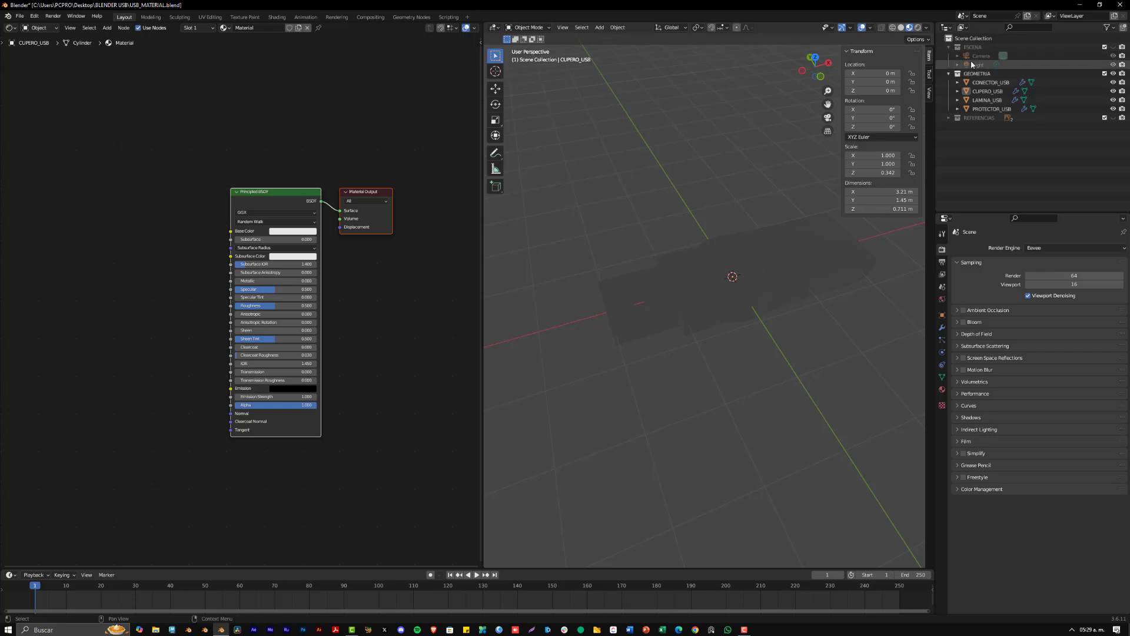
{"action": "left_click", "coordinate": [1112, 65]}
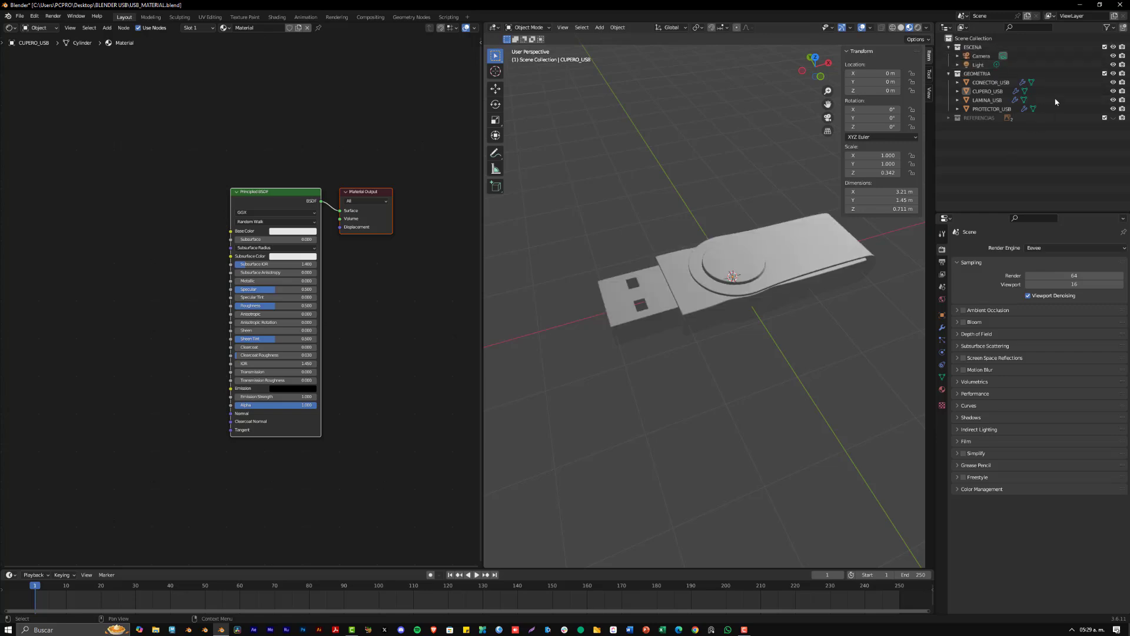
Toggle the Light object's viewport visibility off and on to compare its effect on the USB model, leaving it visible.
{"action": "left_click", "coordinate": [1113, 65]}
{"action": "left_click", "coordinate": [1113, 64]}
{"action": "left_click", "coordinate": [1113, 64]}
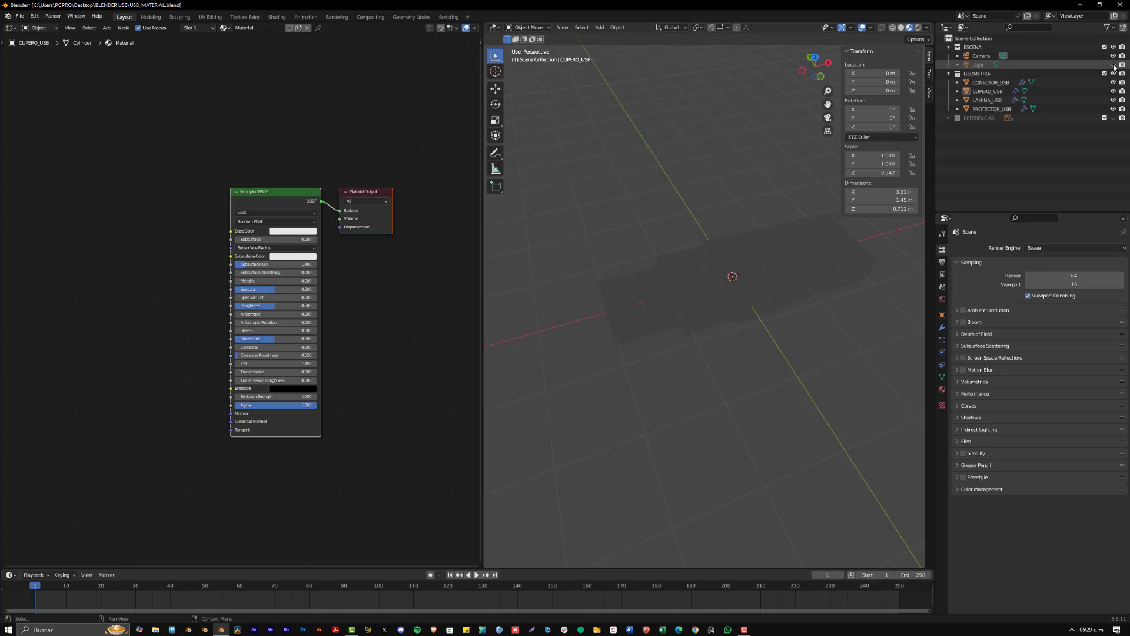
{"action": "left_click", "coordinate": [1113, 64]}
{"action": "left_click", "coordinate": [1113, 64]}
{"action": "left_click", "coordinate": [1113, 65]}
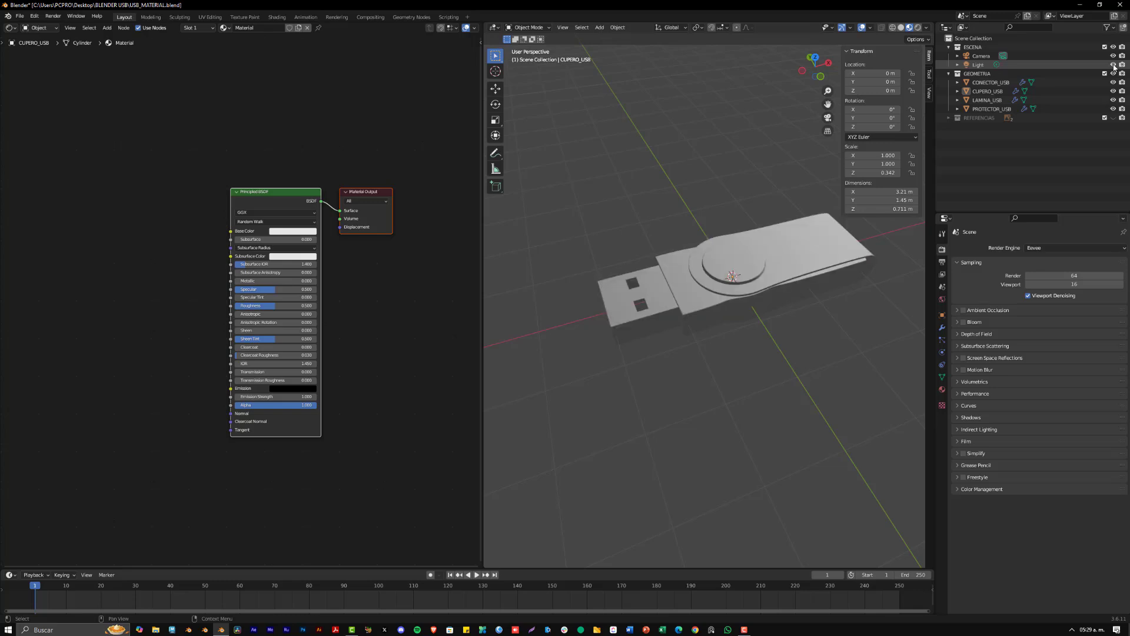
{"action": "left_click", "coordinate": [1113, 65]}
{"action": "left_click", "coordinate": [1113, 64]}
Disable Scene World in the Material Preview shading options and view the available HDRI environments.
{"action": "left_click", "coordinate": [927, 28]}
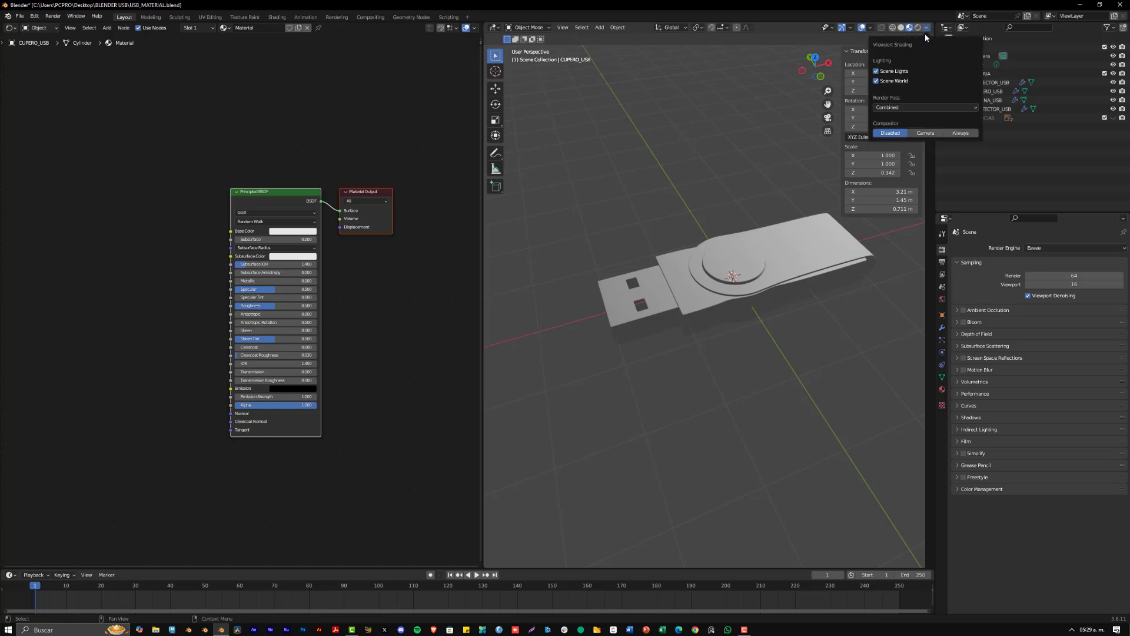
{"action": "left_click", "coordinate": [882, 82]}
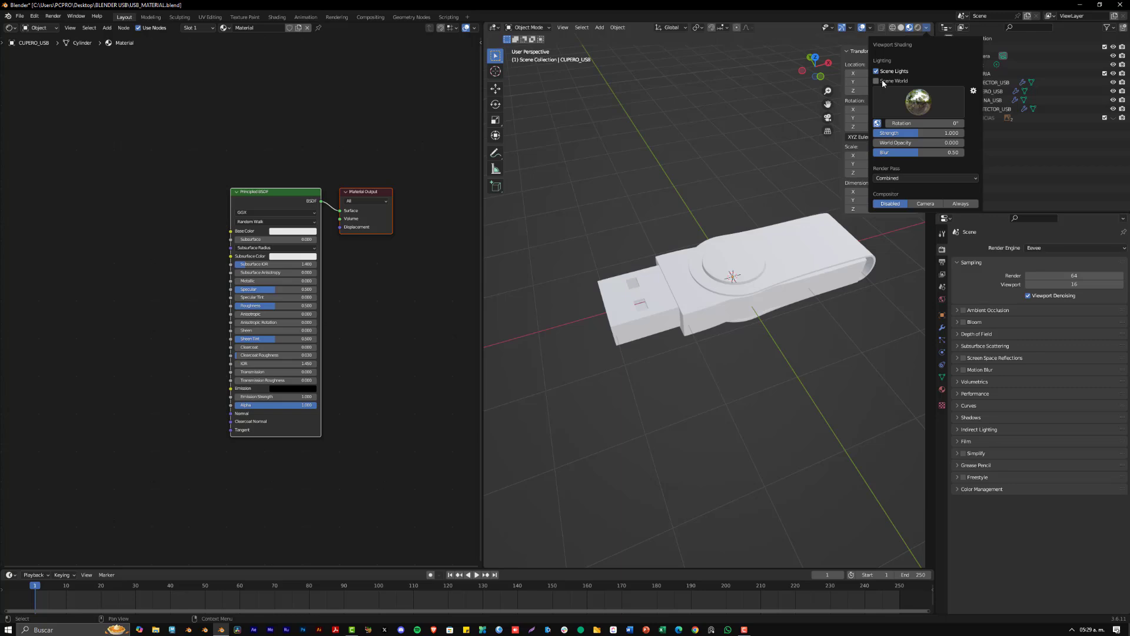
{"action": "left_click", "coordinate": [927, 27]}
{"action": "left_click", "coordinate": [926, 102]}
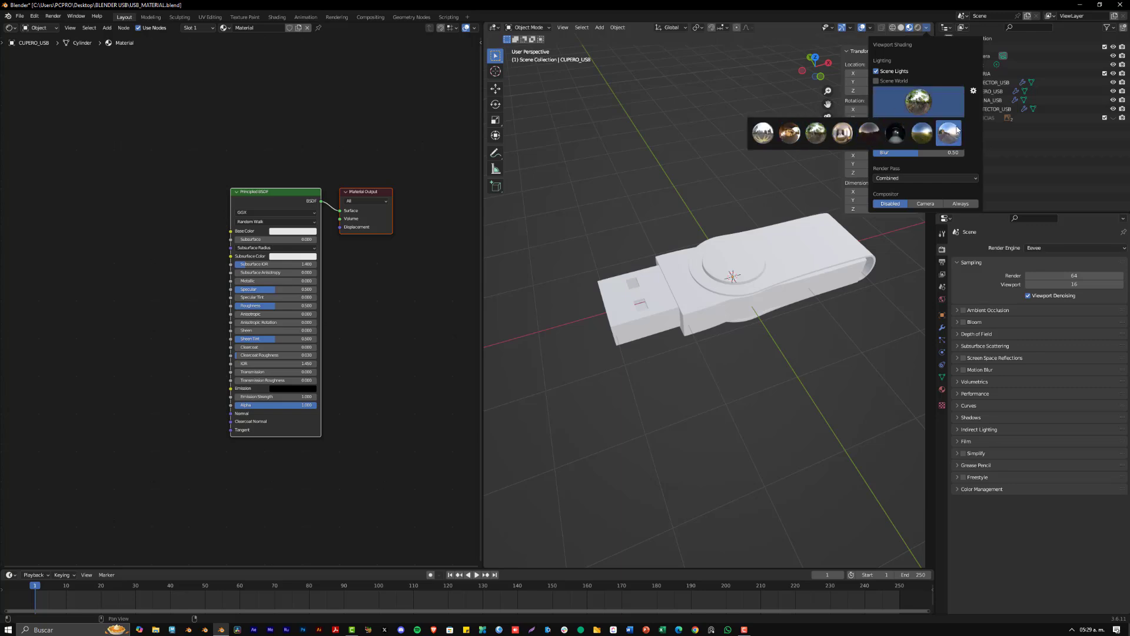
{"action": "left_click", "coordinate": [938, 98]}
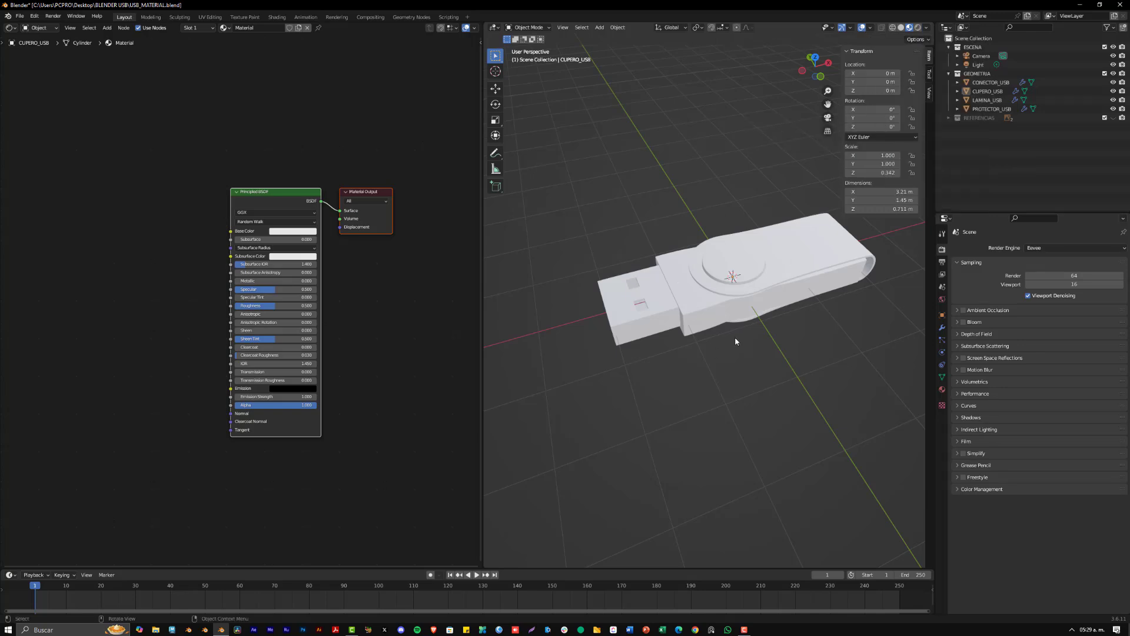
Try a dark red World background colour in Rendered shading, and undo the colour change.
{"action": "left_click", "coordinate": [942, 299]}
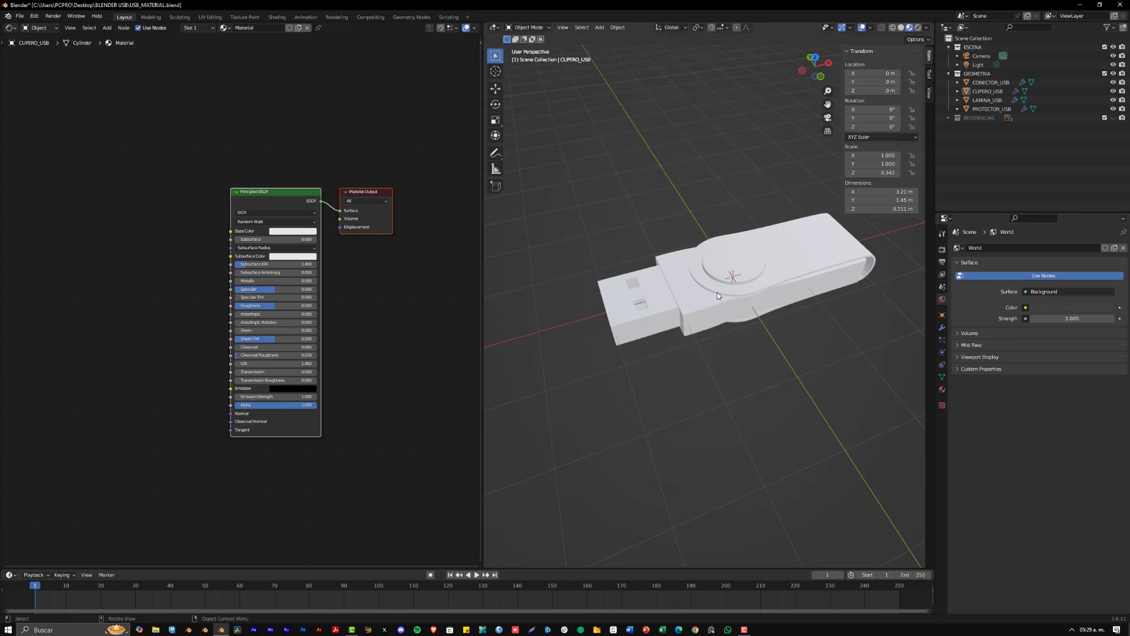
{"action": "left_click", "coordinate": [918, 28]}
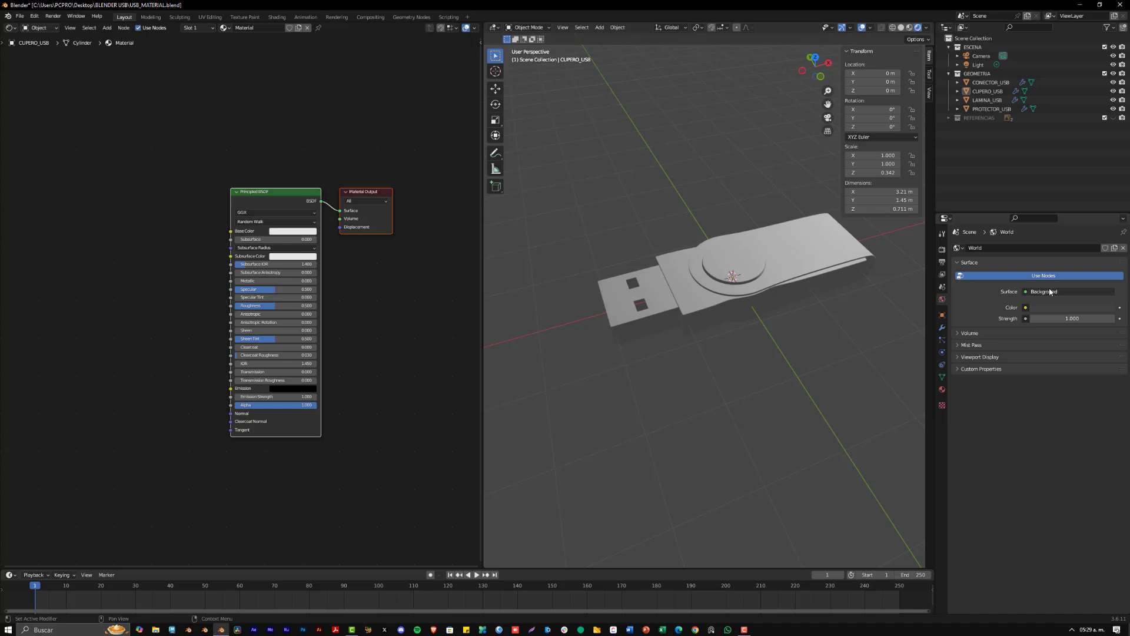
{"action": "left_click", "coordinate": [1047, 305]}
{"action": "left_click_drag", "start_coordinate": [1078, 228], "coordinate": [1079, 244]}
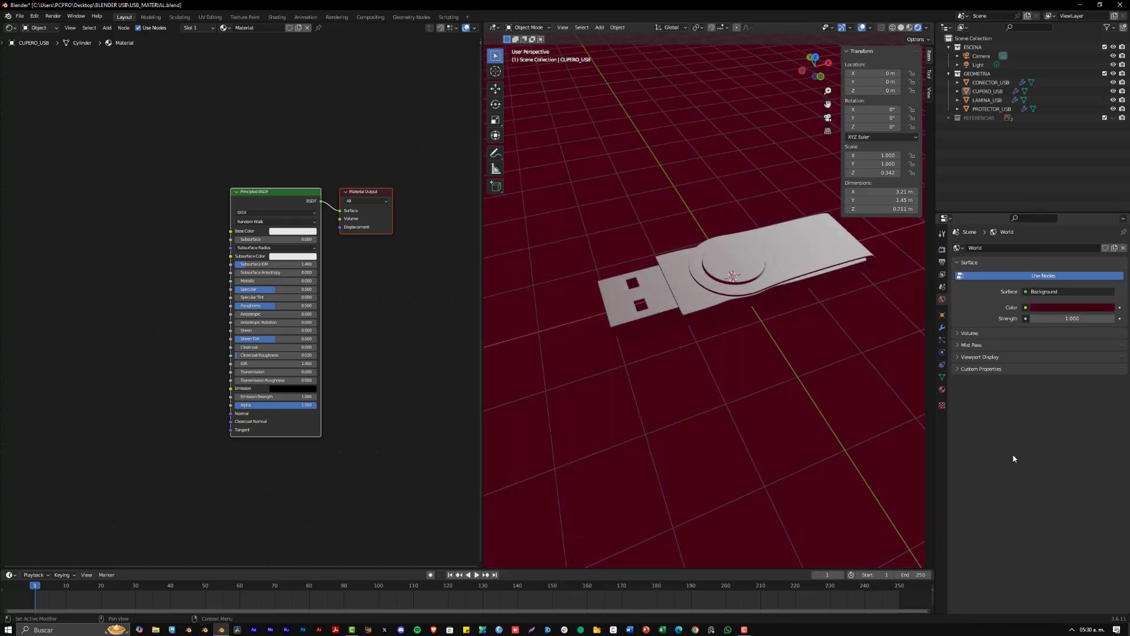
{"action": "key", "text": "ctrl+z"}
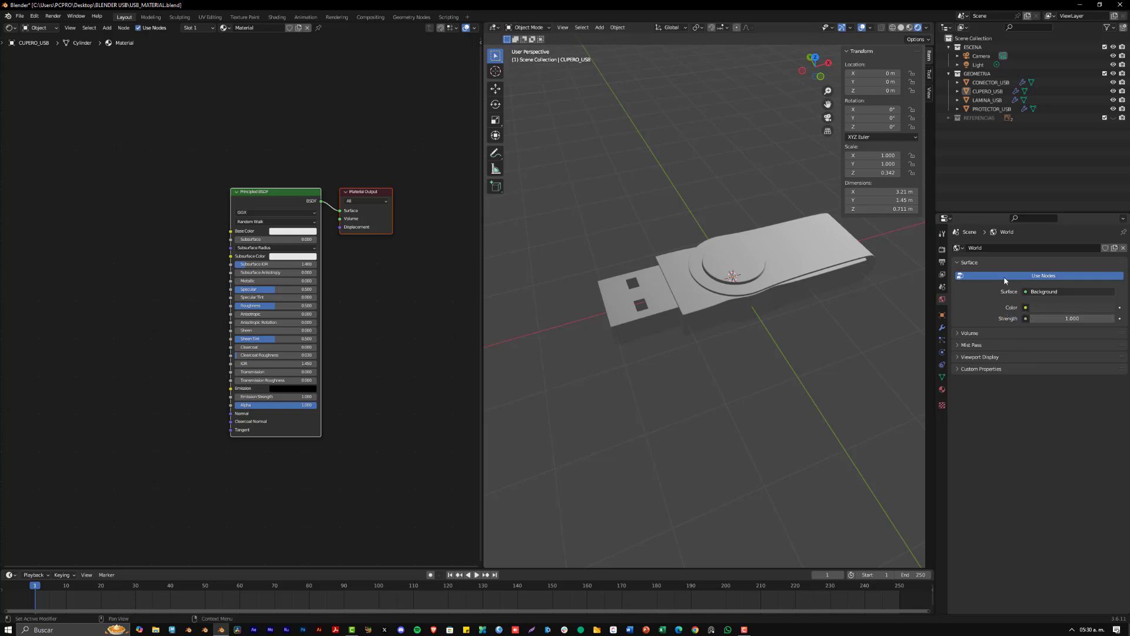
Compare the USB model in Material Preview and Rendered shading again, ending in Material Preview.
{"action": "left_click", "coordinate": [909, 27]}
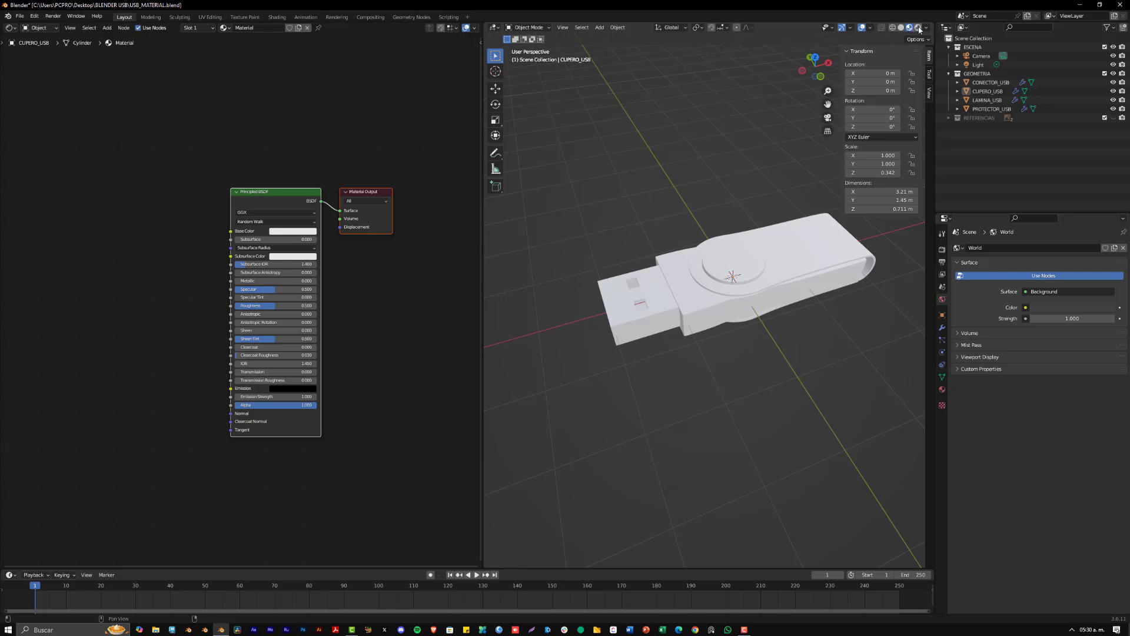
{"action": "left_click", "coordinate": [924, 27]}
{"action": "left_click", "coordinate": [918, 27]}
{"action": "left_click", "coordinate": [925, 27]}
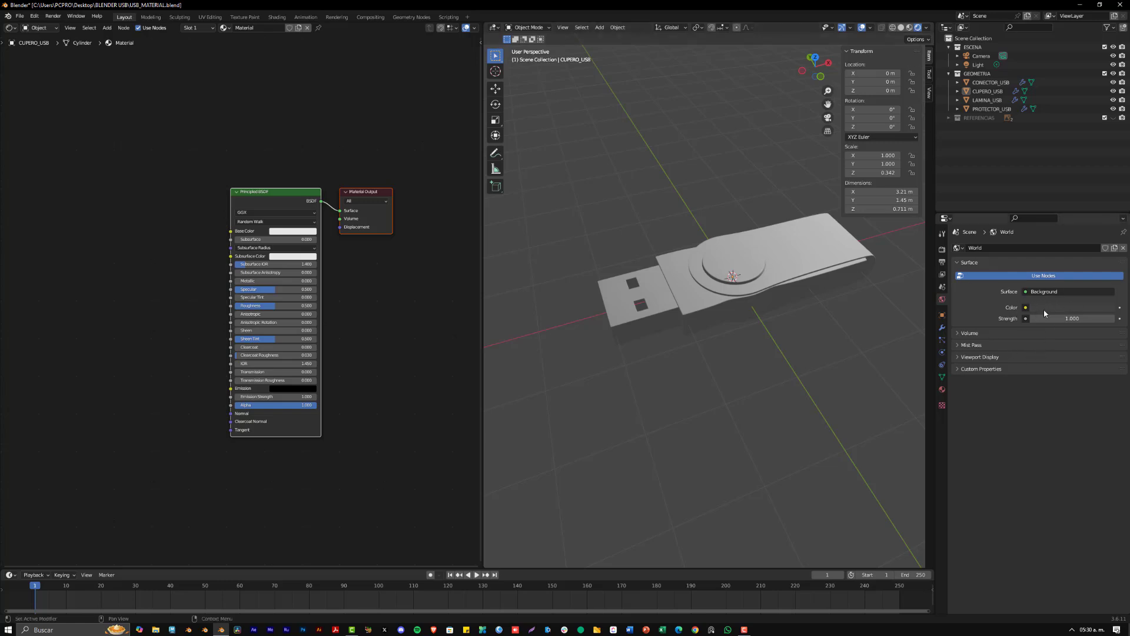
{"action": "left_click", "coordinate": [909, 27]}
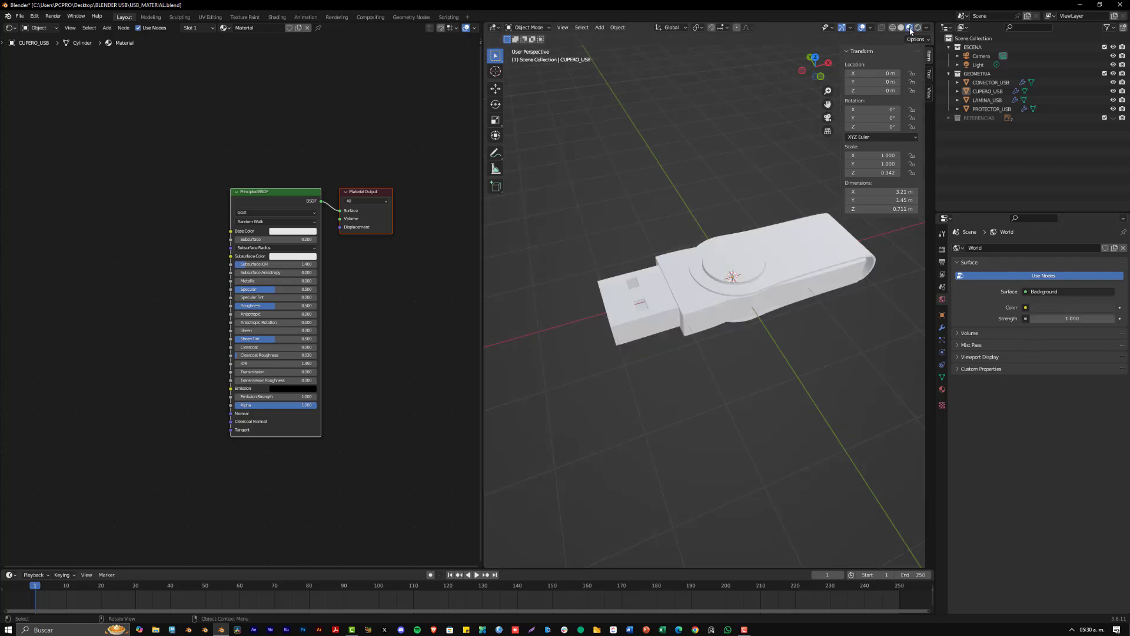
Enable Scene World for the Material Preview and switch the Shader Editor from Object to the World nodes.
{"action": "left_click", "coordinate": [926, 27]}
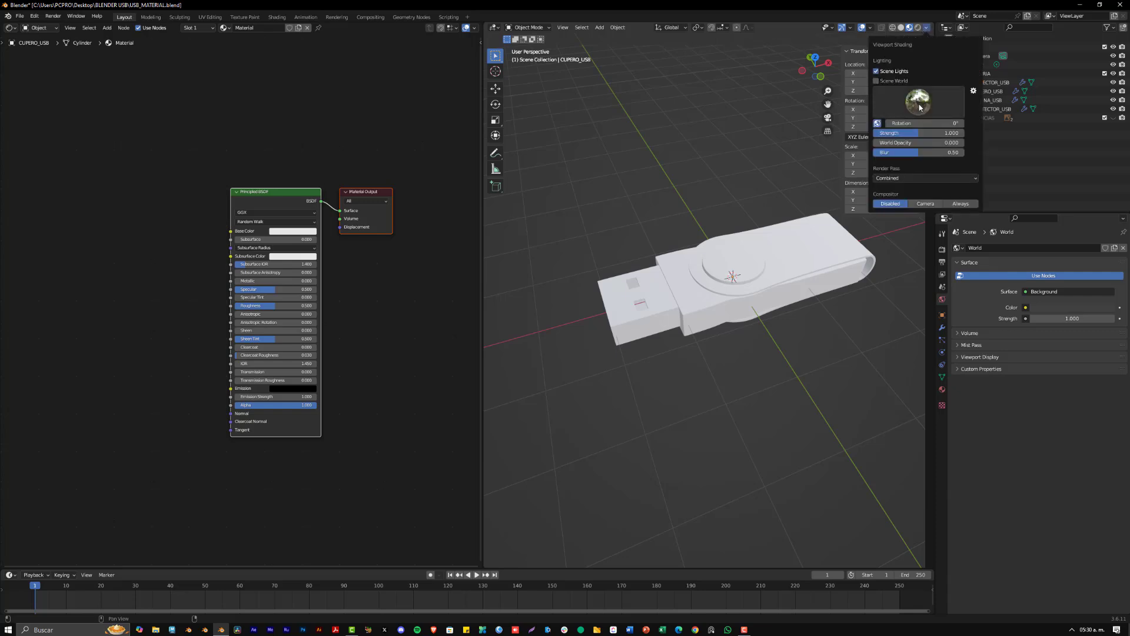
{"action": "left_click", "coordinate": [876, 81]}
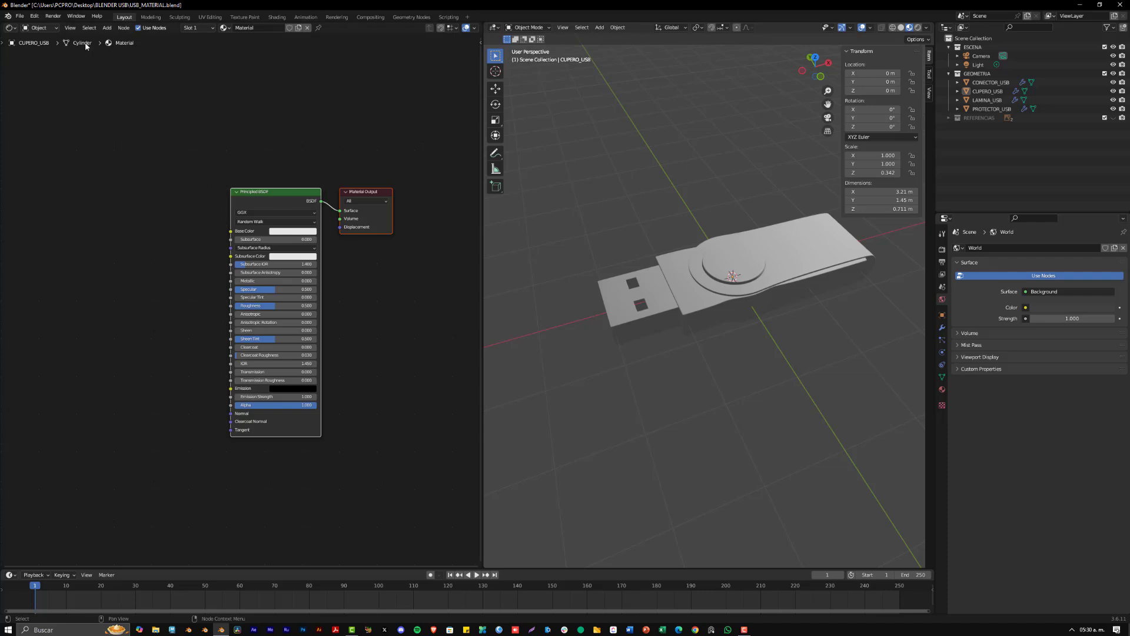
{"action": "left_click", "coordinate": [39, 27]}
{"action": "left_click", "coordinate": [39, 44]}
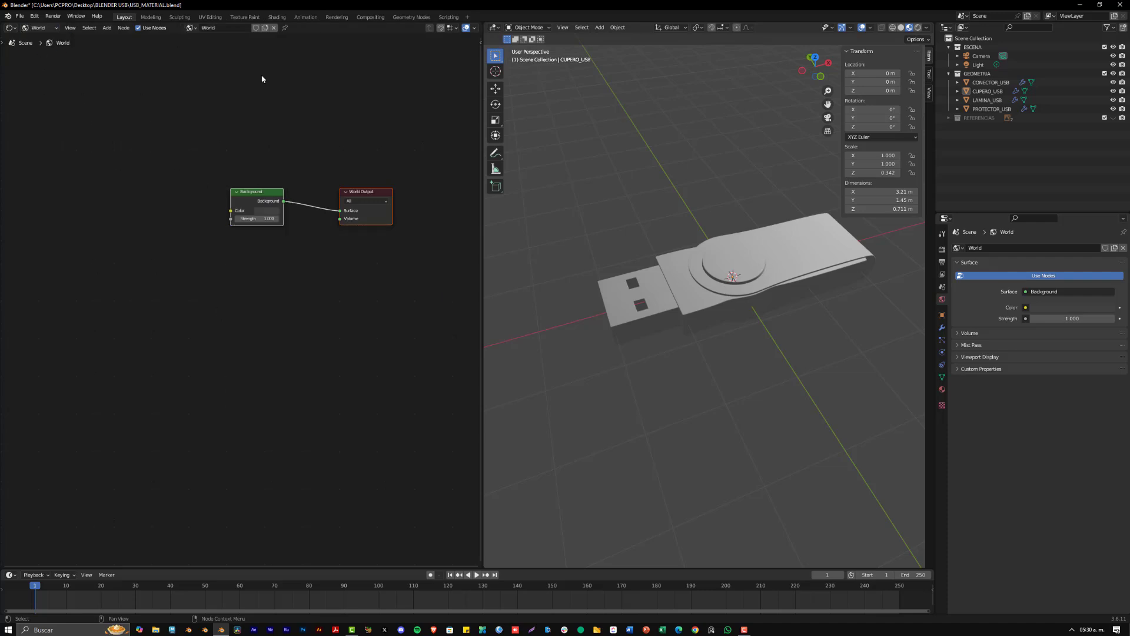
{"action": "middle_click_drag", "start_coordinate": [368, 304], "coordinate": [310, 346]}
{"action": "scroll", "coordinate": [293, 289], "scroll_direction": "up", "scroll_amount": 5}
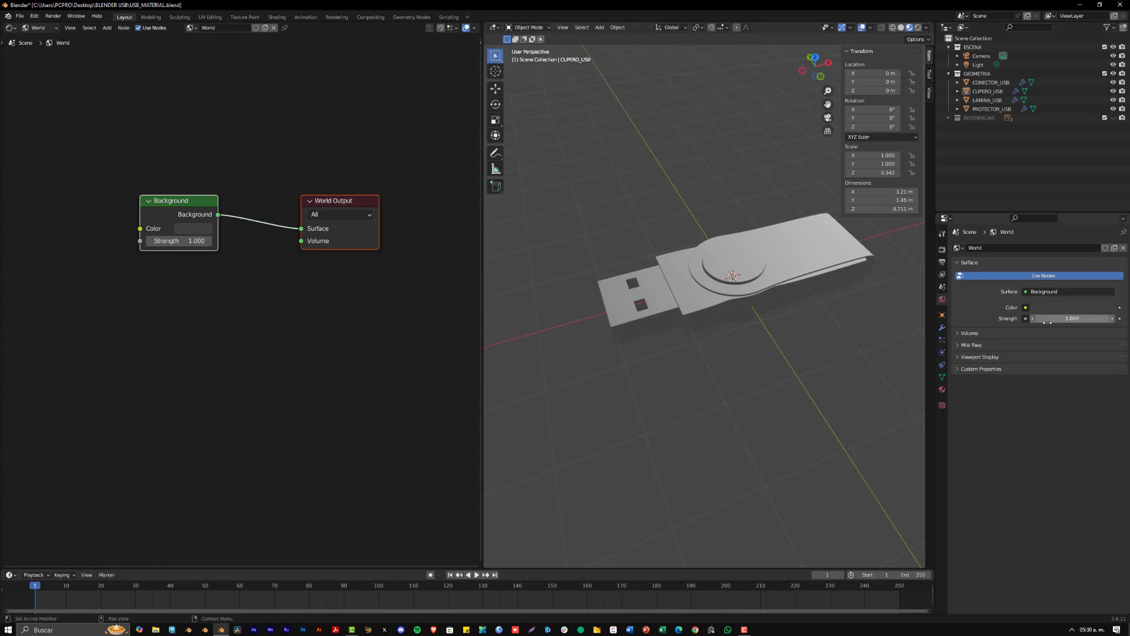
Disable Scene World in the Material Preview shading so the model is lit by the built-in HDRI.
{"action": "left_click", "coordinate": [928, 28]}
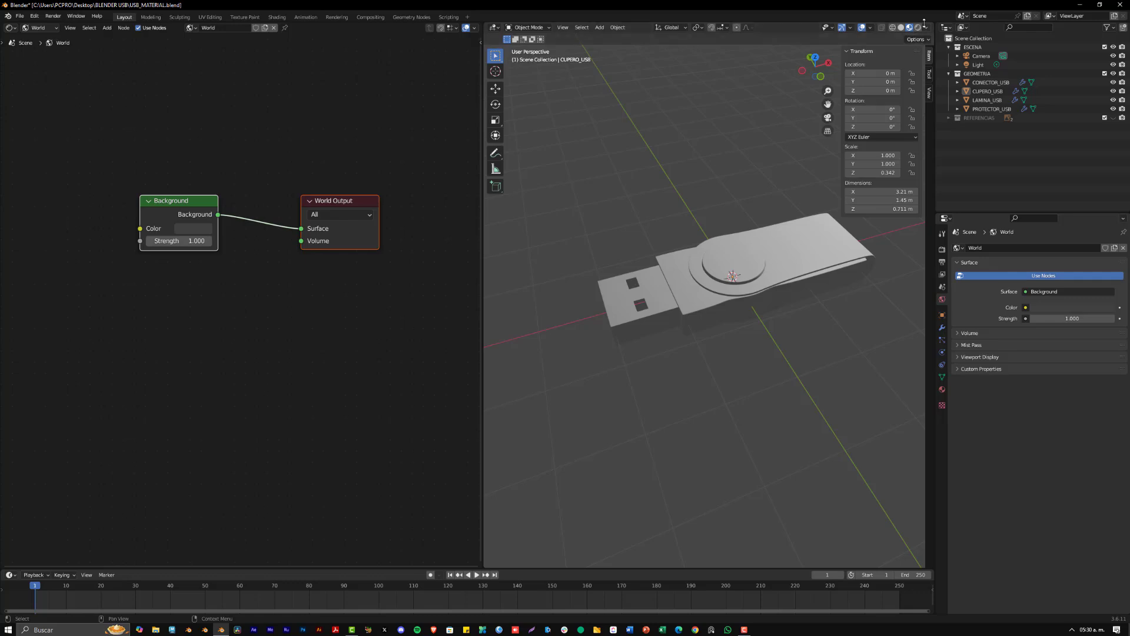
{"action": "left_click", "coordinate": [926, 28]}
{"action": "left_click", "coordinate": [876, 80]}
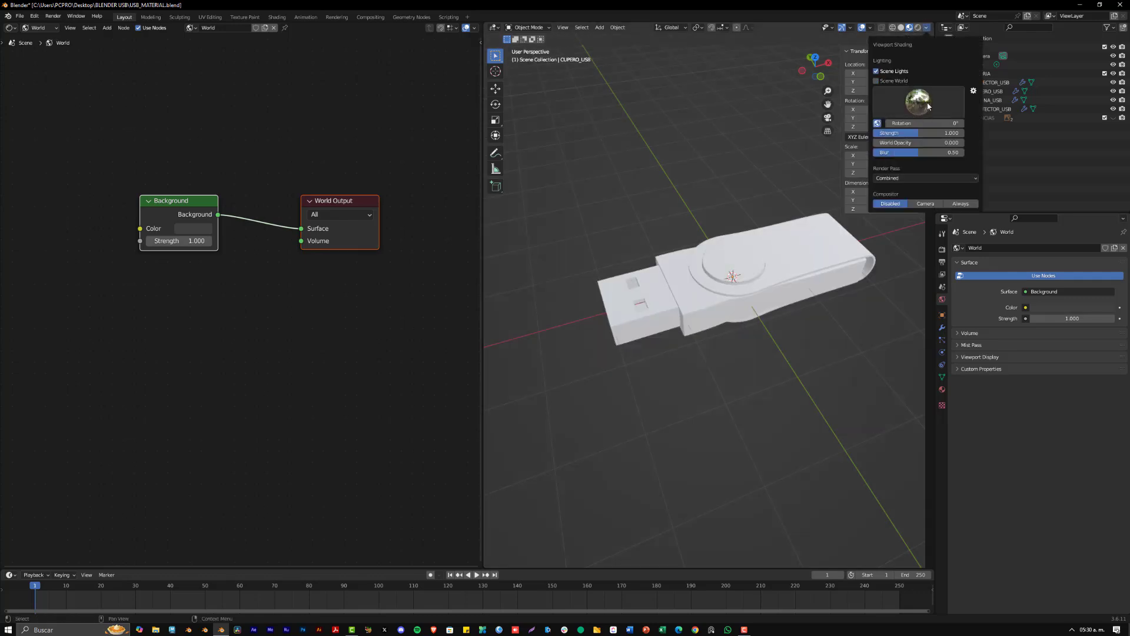
{"action": "left_click", "coordinate": [877, 113]}
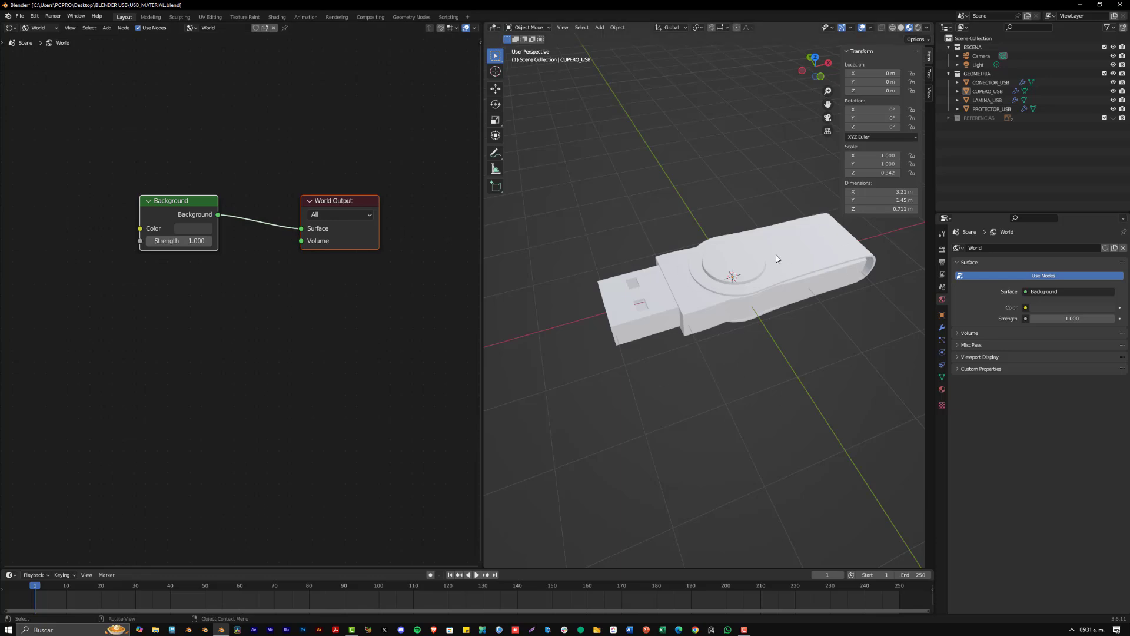
Preview the USB model under each of the built-in HDRI environments, ending with the third one, the forest.
{"action": "left_click", "coordinate": [926, 27]}
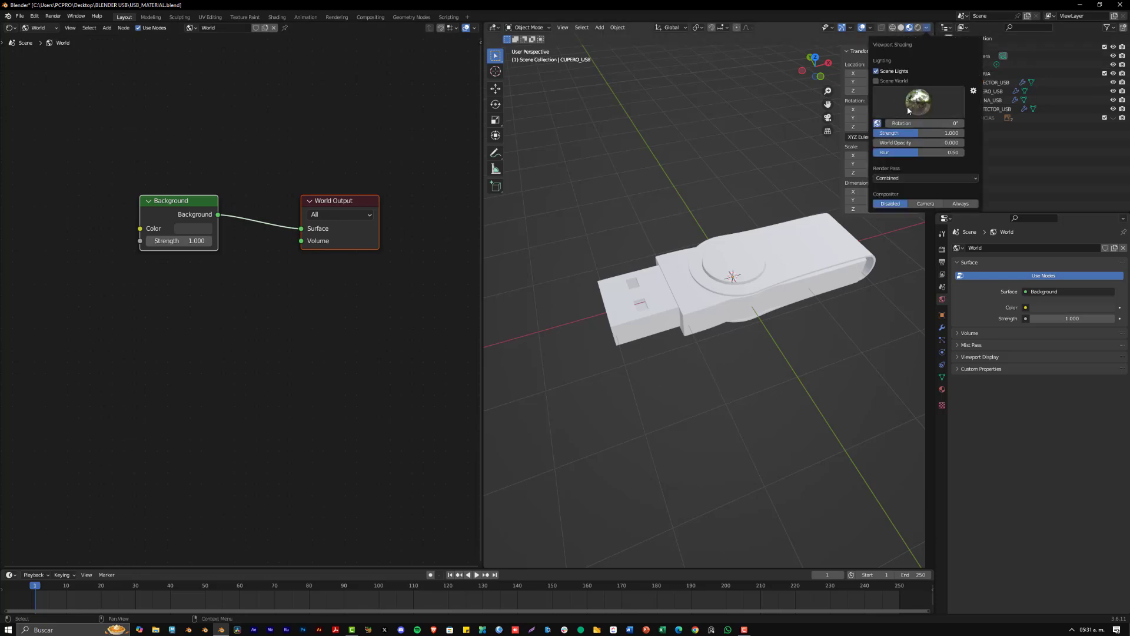
{"action": "left_click", "coordinate": [907, 107]}
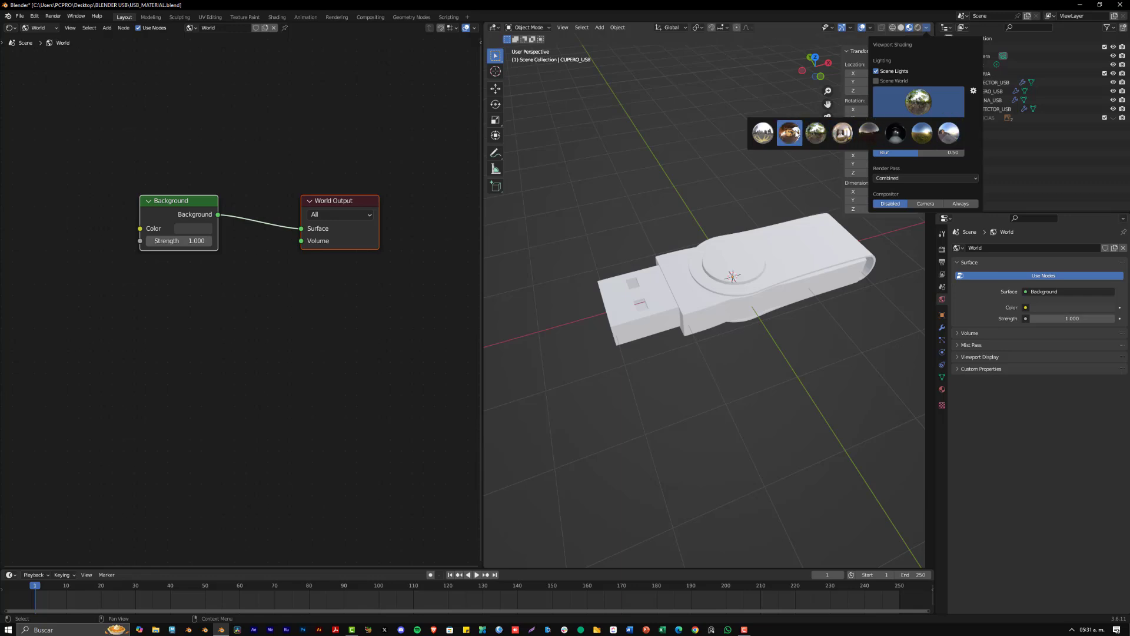
{"action": "left_click", "coordinate": [767, 135]}
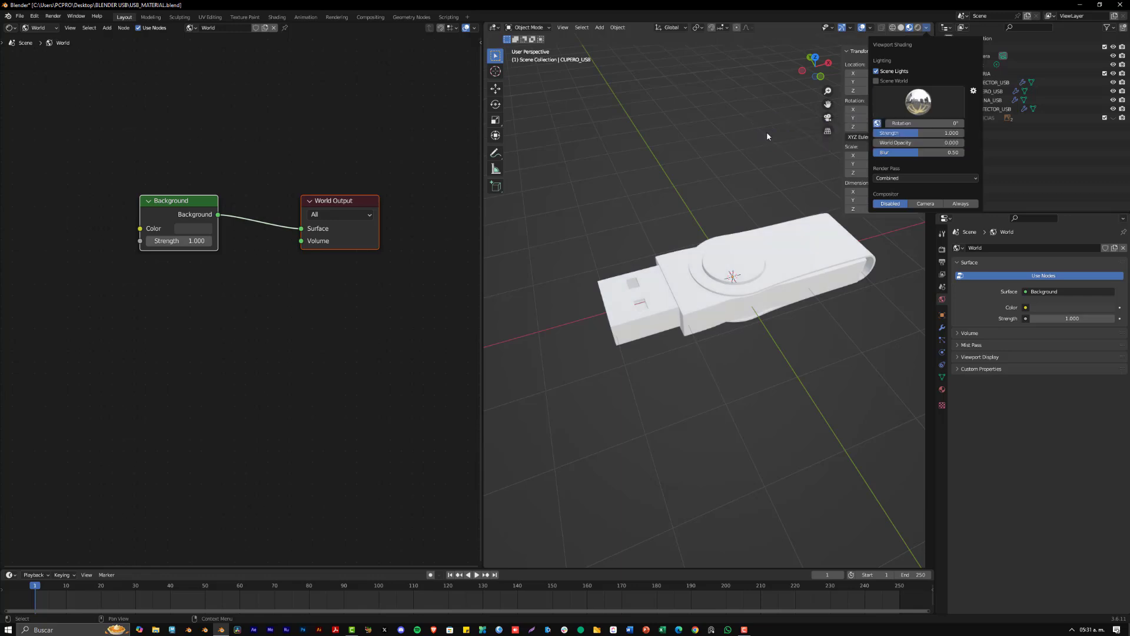
{"action": "left_click", "coordinate": [918, 102]}
{"action": "left_click", "coordinate": [790, 134]}
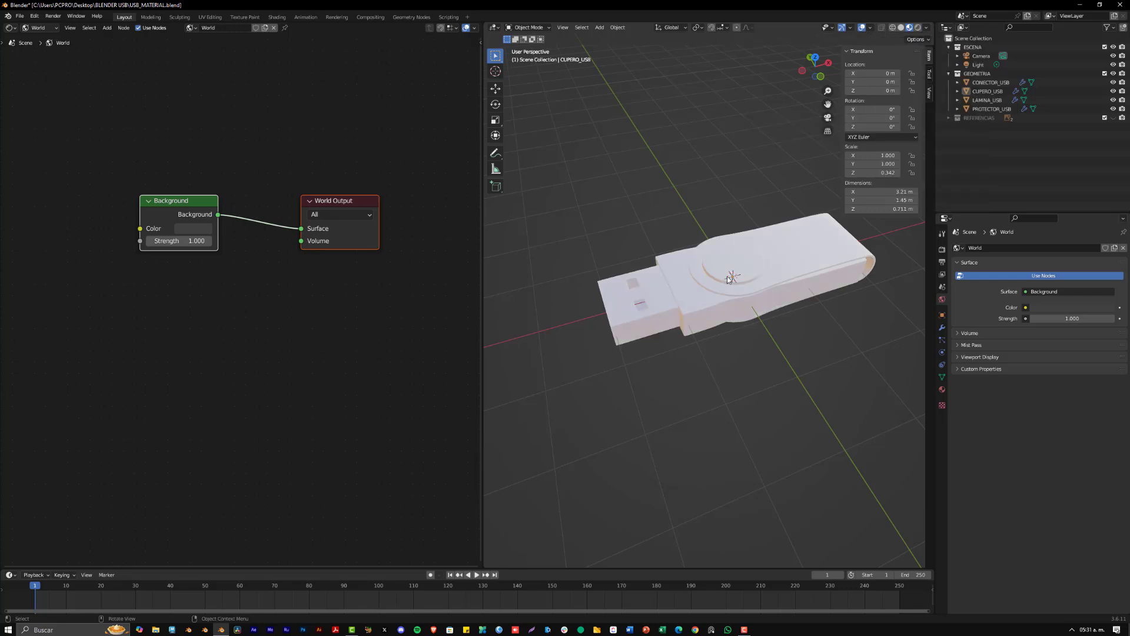
{"action": "left_click", "coordinate": [926, 27]}
{"action": "left_click", "coordinate": [918, 101]}
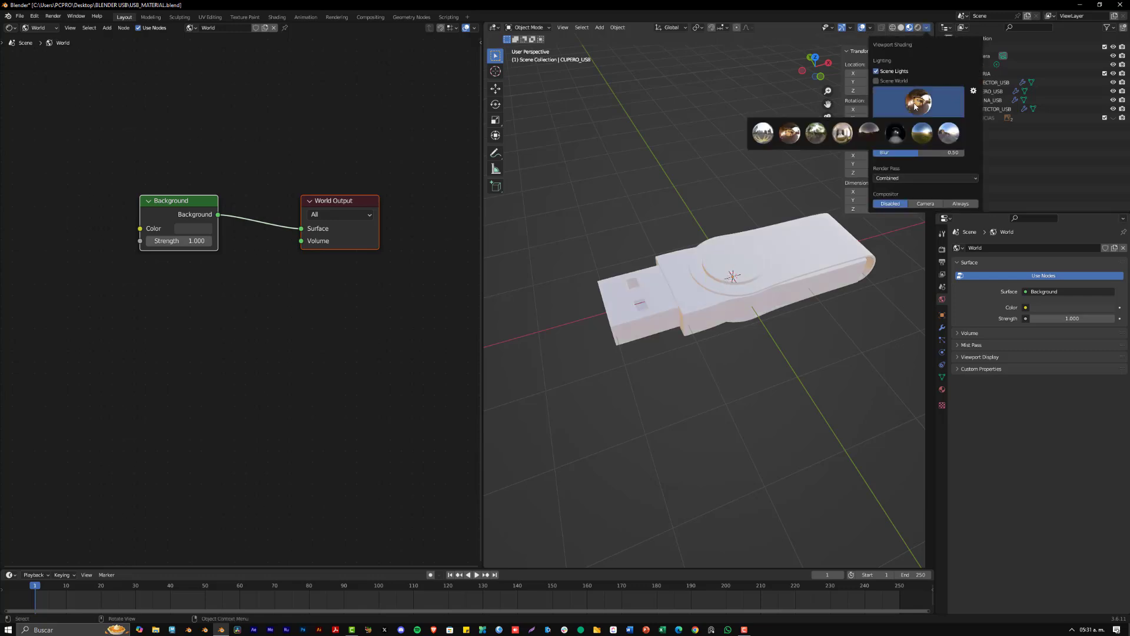
{"action": "left_click", "coordinate": [817, 130]}
{"action": "left_click", "coordinate": [918, 101]}
{"action": "left_click", "coordinate": [842, 133]}
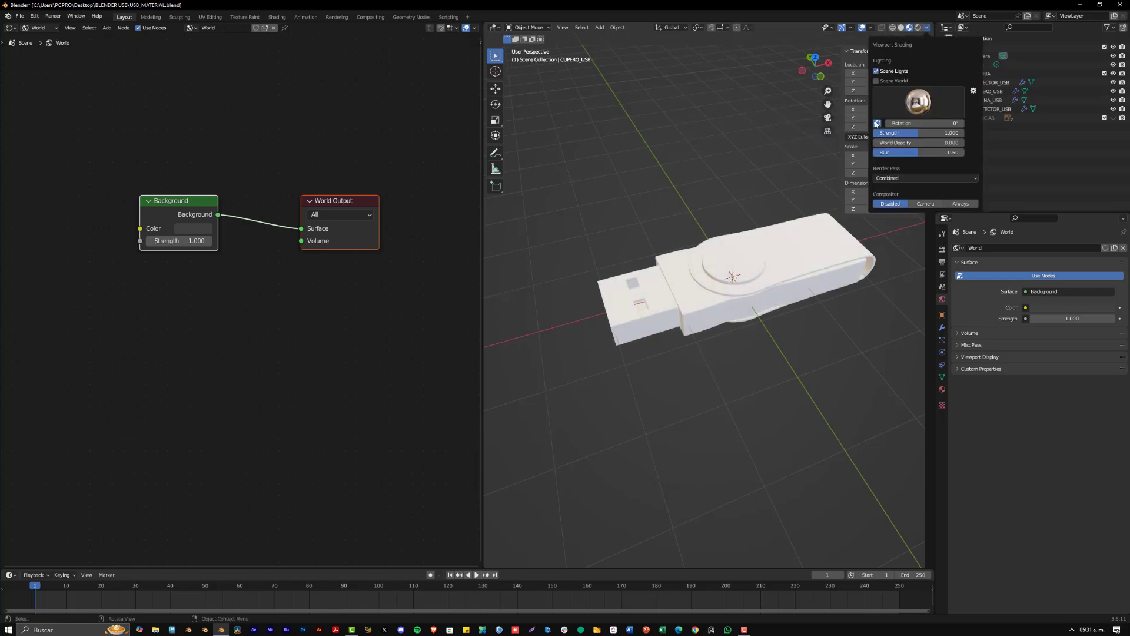
{"action": "left_click", "coordinate": [918, 101]}
{"action": "left_click", "coordinate": [895, 133]}
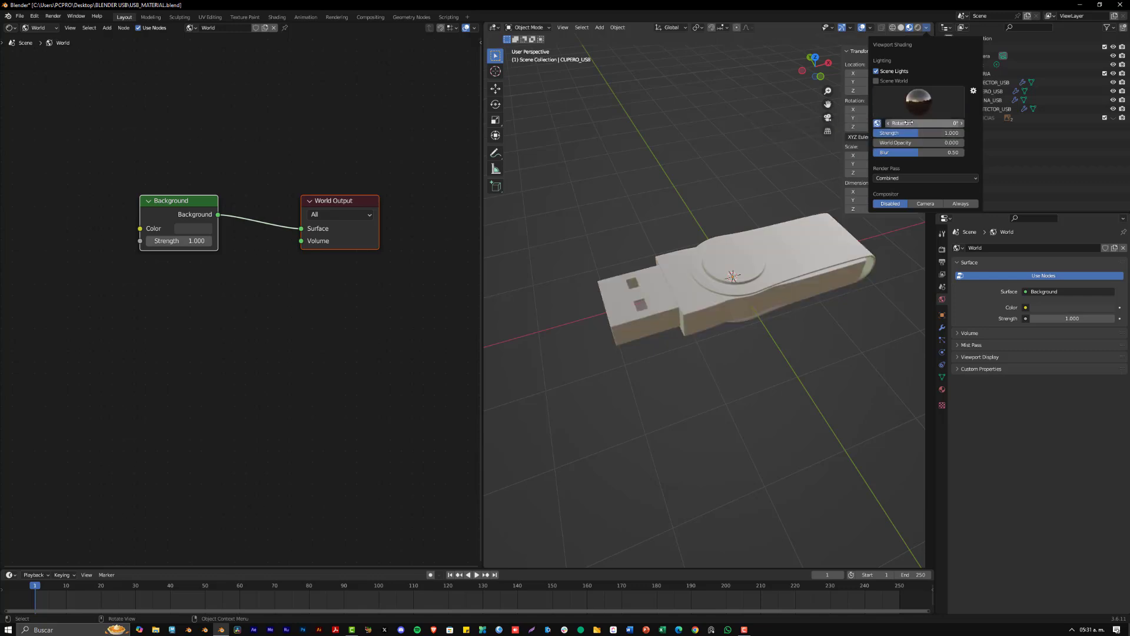
{"action": "left_click", "coordinate": [918, 106]}
{"action": "left_click", "coordinate": [892, 136]}
{"action": "left_click", "coordinate": [918, 101]}
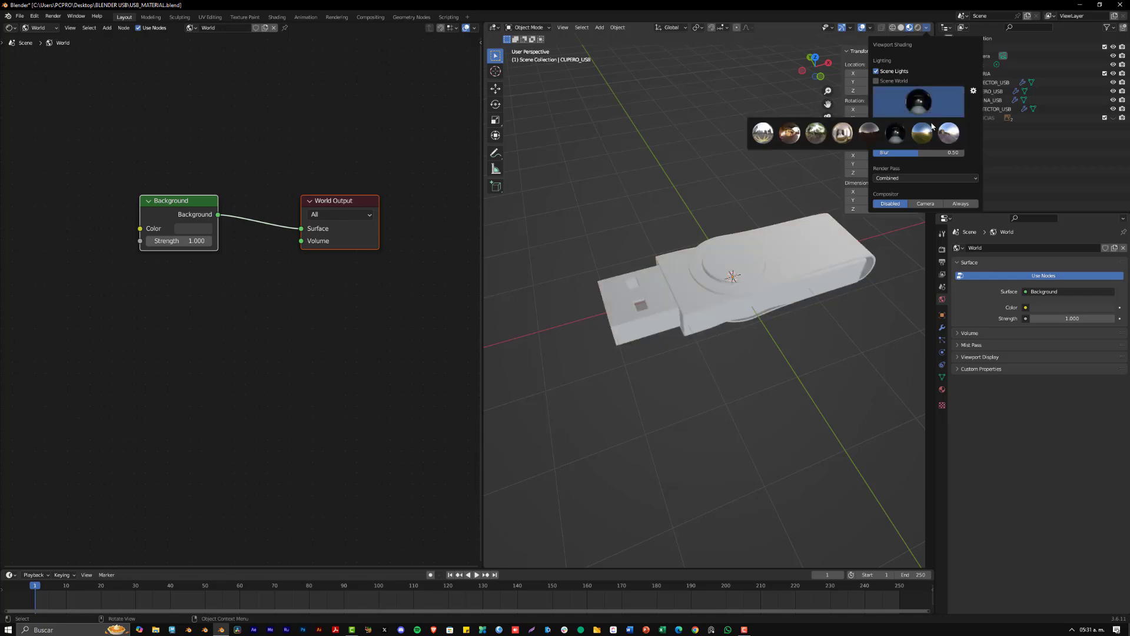
{"action": "left_click", "coordinate": [922, 133]}
{"action": "left_click", "coordinate": [918, 102]}
{"action": "left_click", "coordinate": [948, 133]}
{"action": "left_click", "coordinate": [918, 102]}
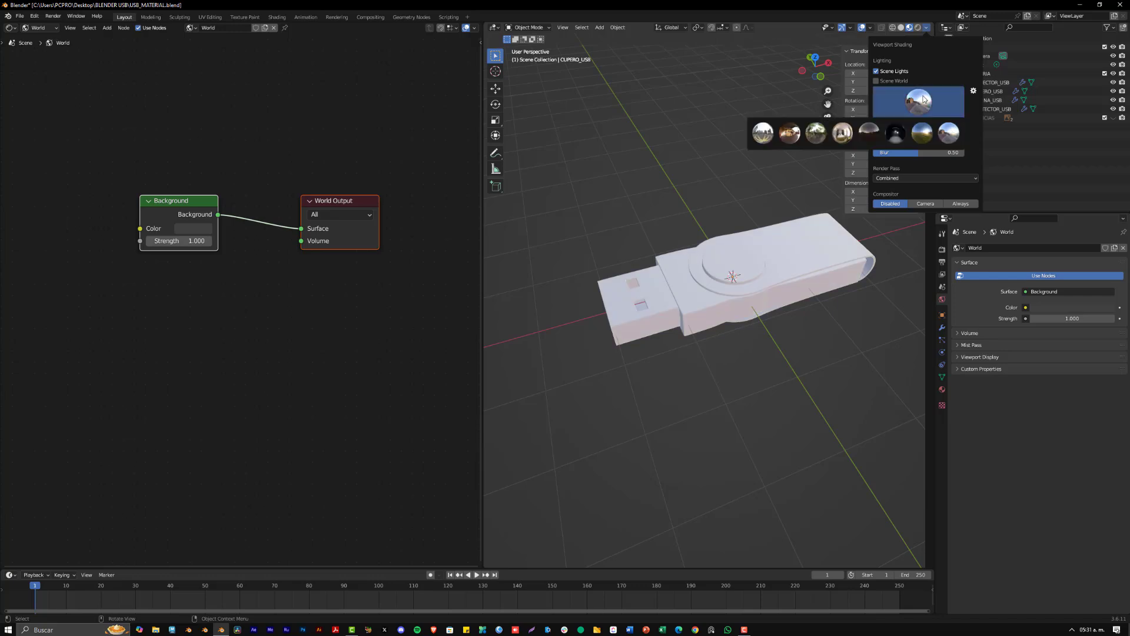
{"action": "left_click", "coordinate": [815, 133]}
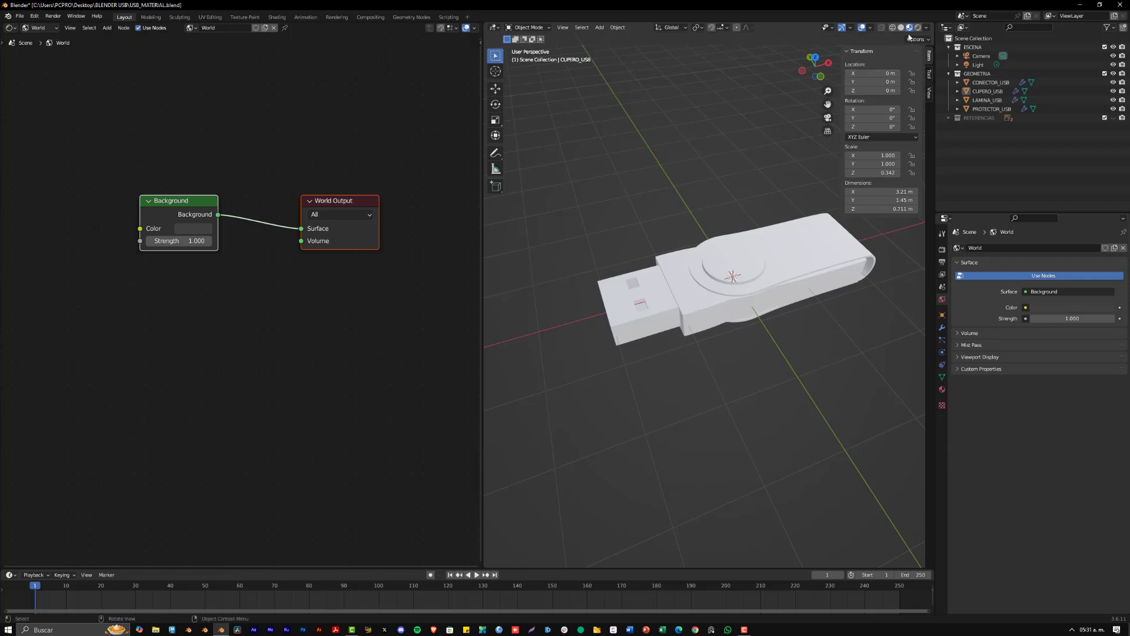
Disable Scene Lights for the Material Preview and switch the Shader Editor back to the Object material nodes.
{"action": "left_click", "coordinate": [926, 27]}
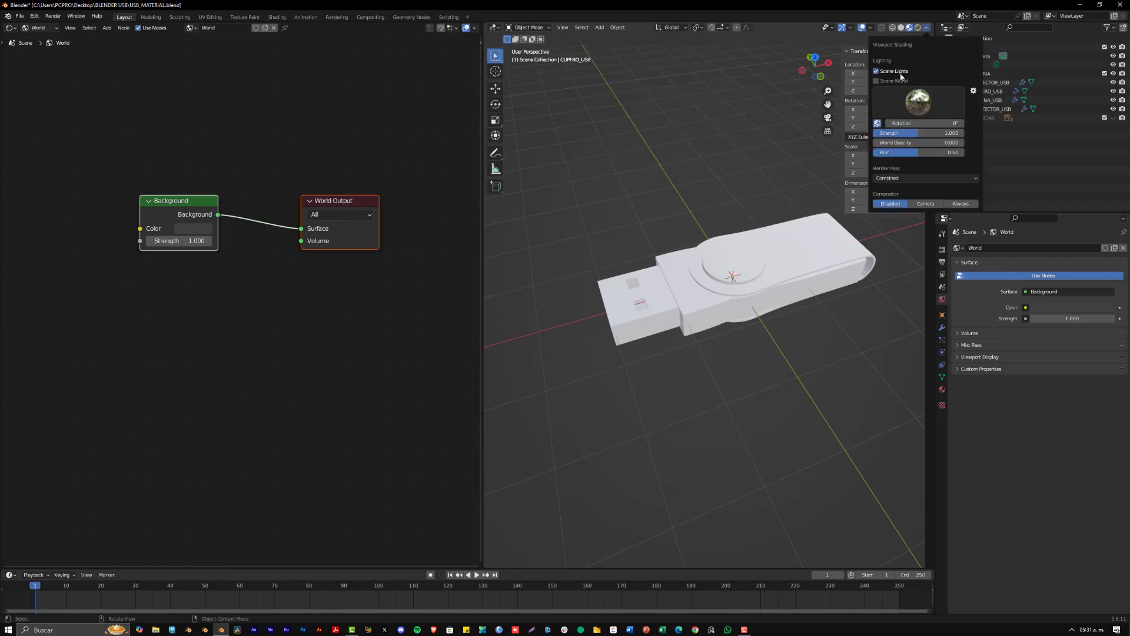
{"action": "left_click", "coordinate": [901, 72]}
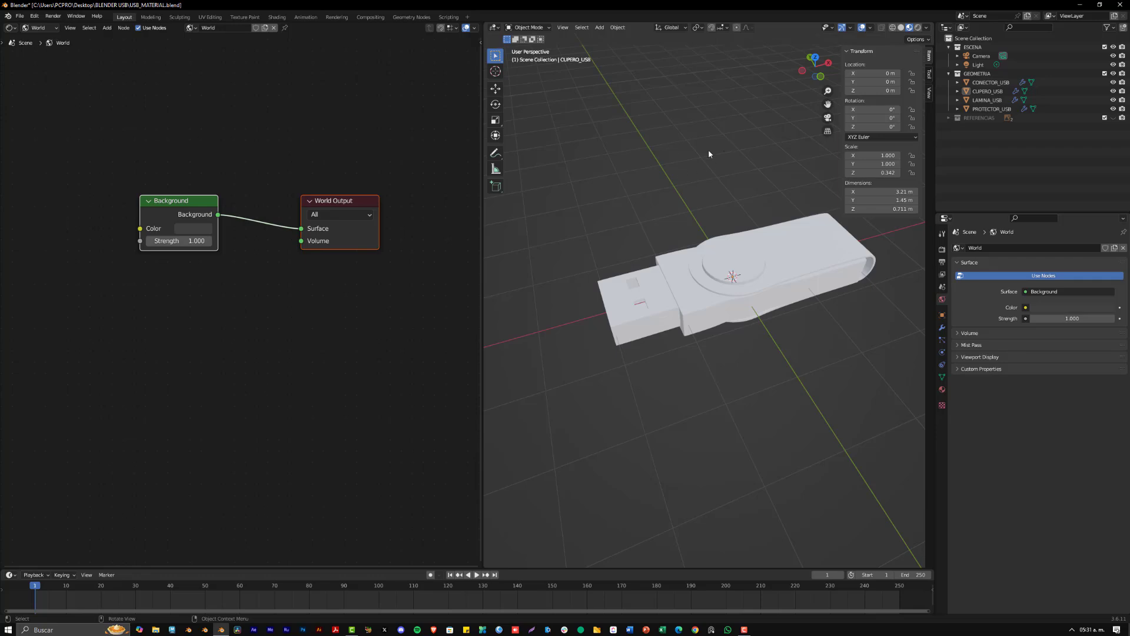
{"action": "left_click", "coordinate": [40, 27]}
{"action": "left_click", "coordinate": [43, 38]}
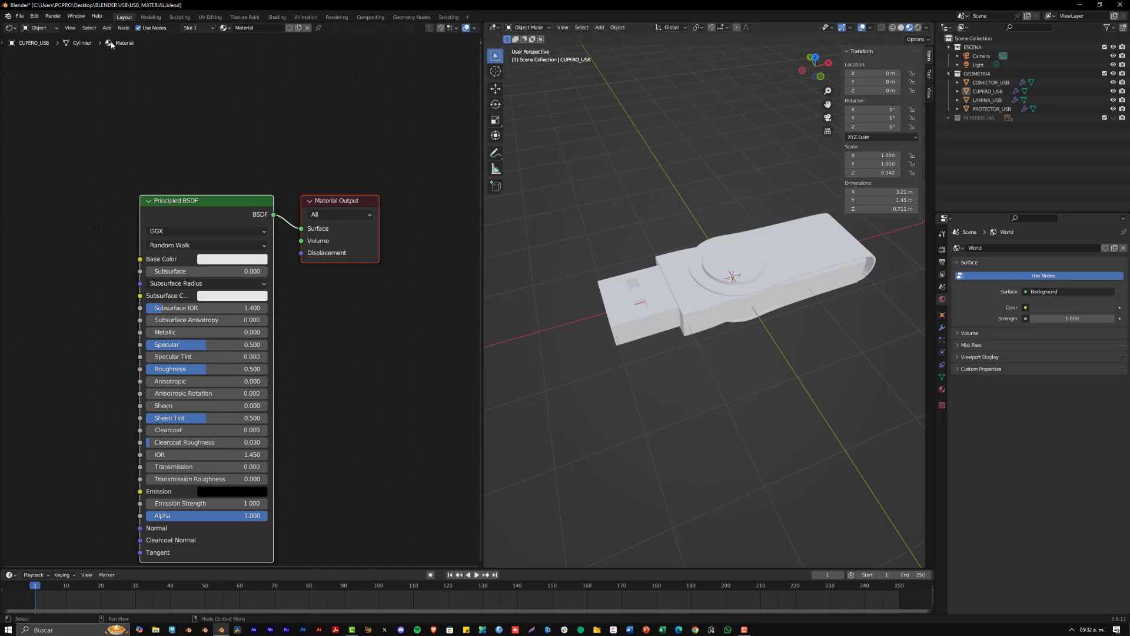
Compare the World and Object shader types in the Shader Editor, ending with the Object material nodes.
{"action": "left_click", "coordinate": [40, 28]}
{"action": "left_click", "coordinate": [39, 48]}
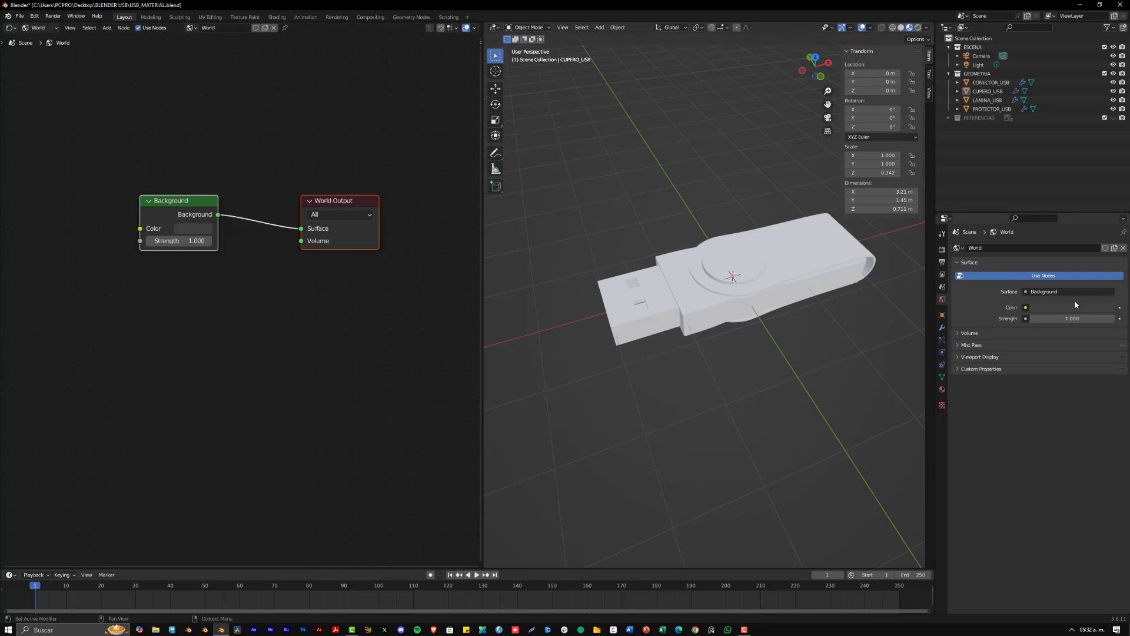
{"action": "left_click", "coordinate": [40, 27]}
{"action": "left_click", "coordinate": [40, 38]}
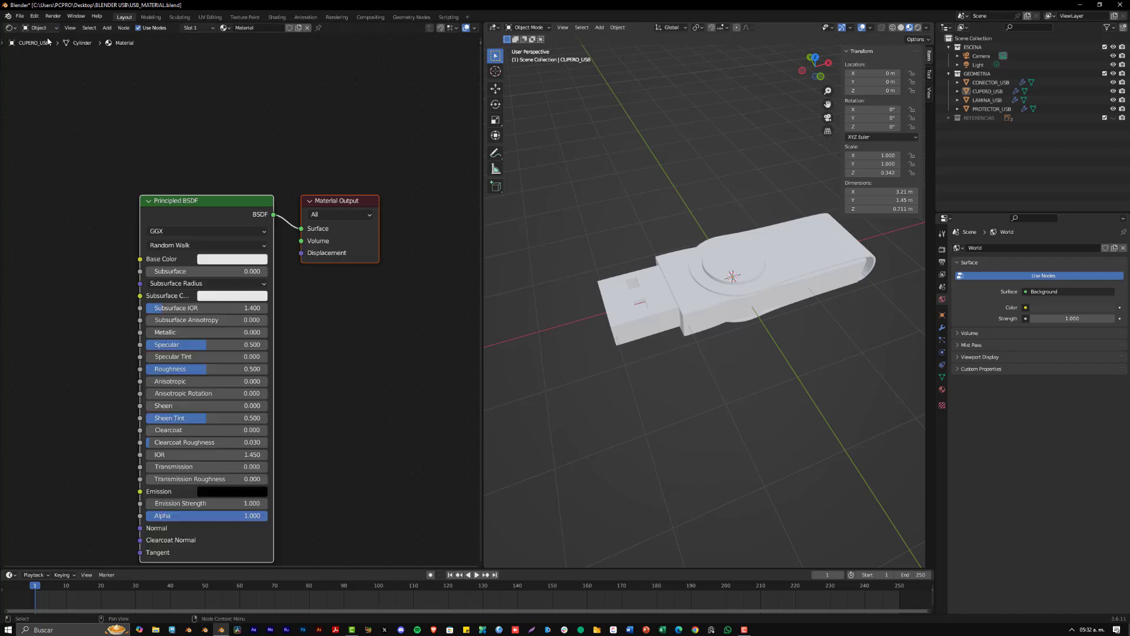
Select the CUPERO_USB body in the viewport and bring its whole Principled BSDF node into view.
{"action": "left_click", "coordinate": [811, 239]}
{"action": "left_click", "coordinate": [724, 319]}
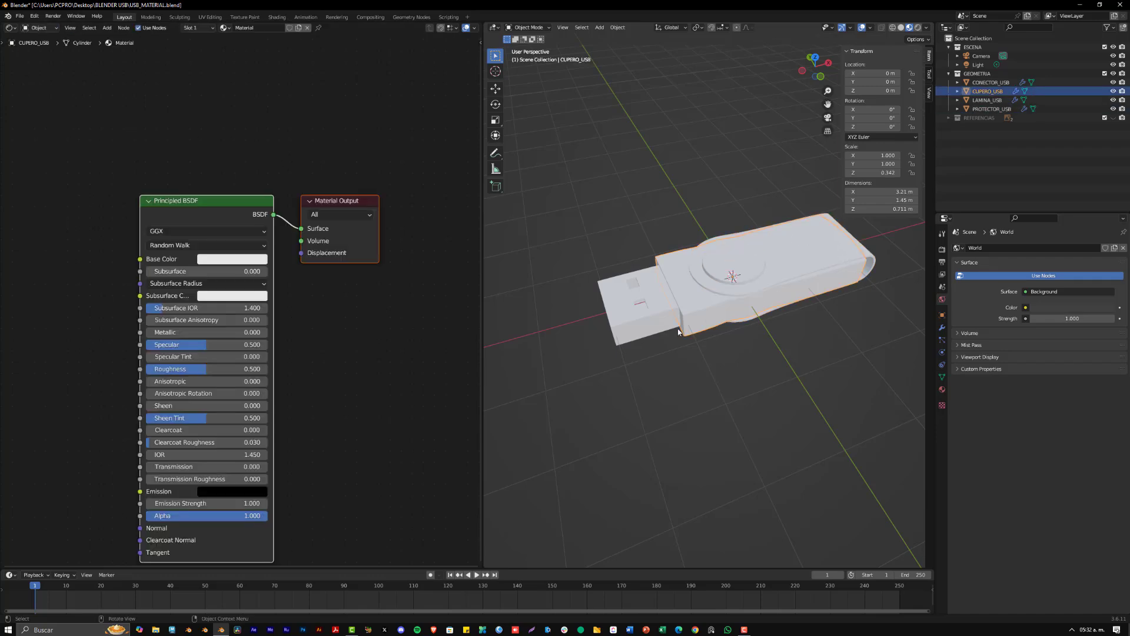
{"action": "middle_click_drag", "start_coordinate": [329, 378], "coordinate": [320, 322]}
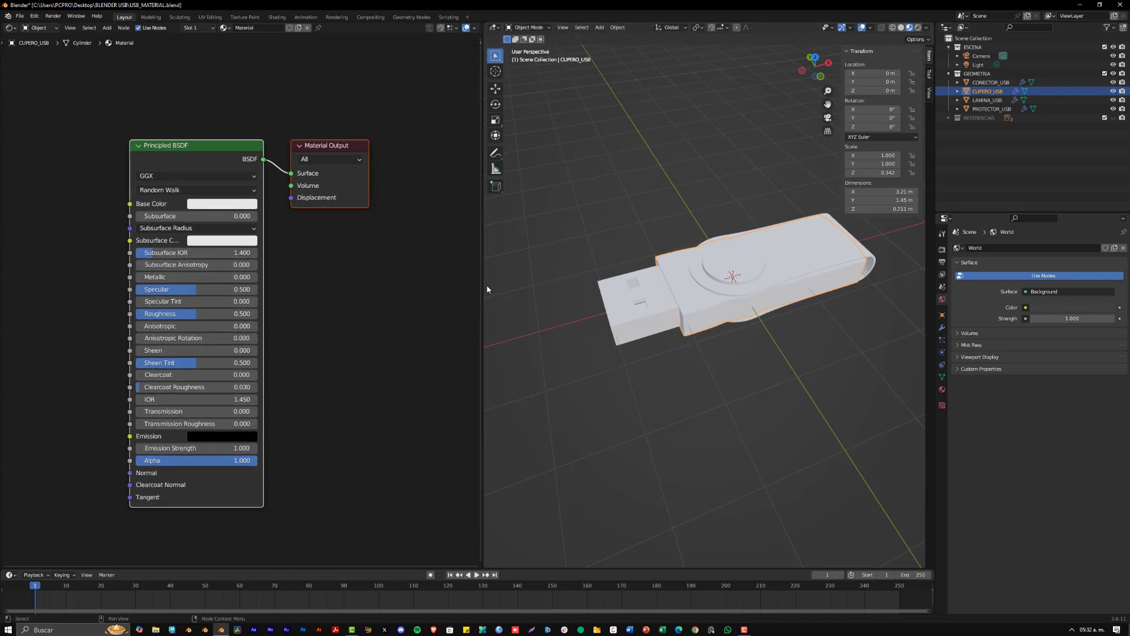
Open the USB body's material properties and change the Base Color of its Principled BSDF to a bright red.
{"action": "left_click", "coordinate": [940, 391]}
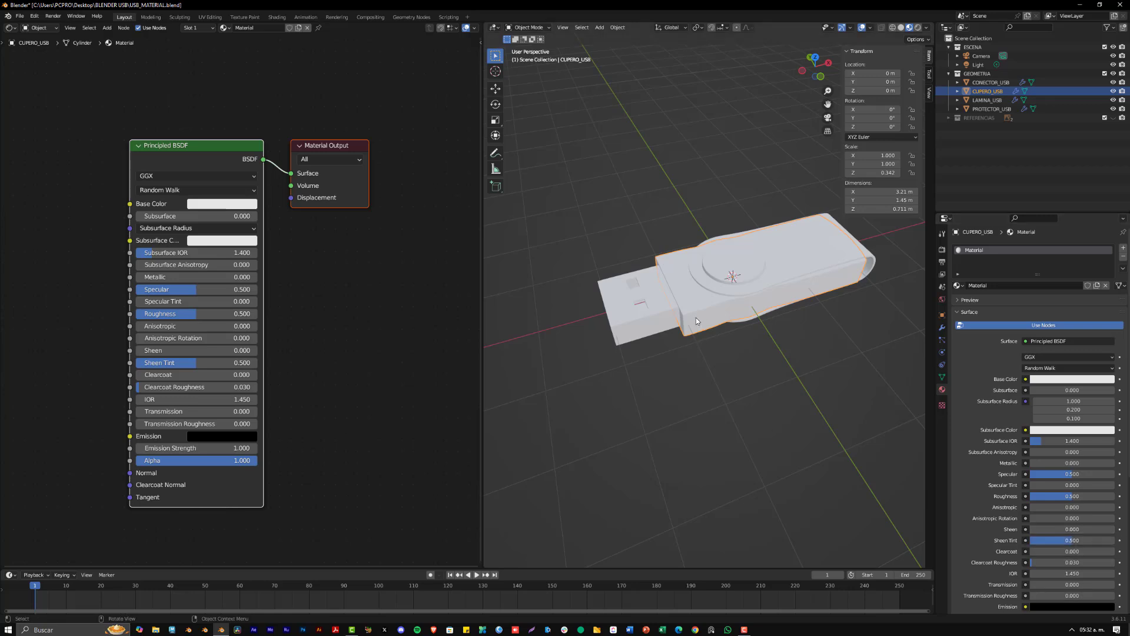
{"action": "left_click", "coordinate": [1057, 379]}
{"action": "left_click_drag", "start_coordinate": [1068, 288], "coordinate": [1074, 313]}
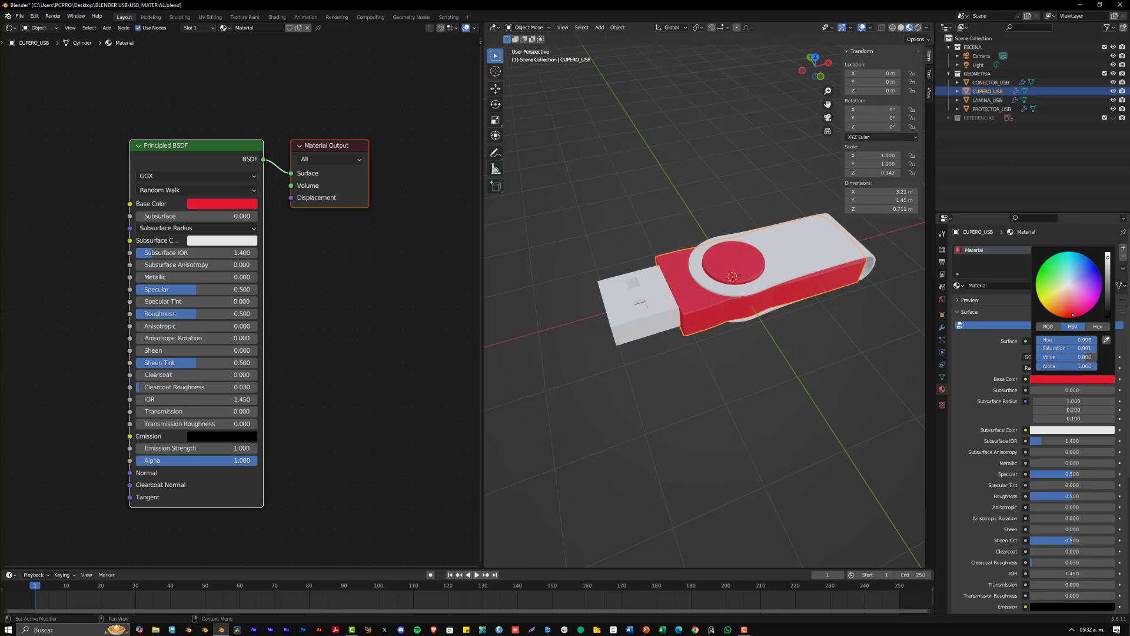
{"action": "left_click_drag", "start_coordinate": [1072, 314], "coordinate": [1072, 311]}
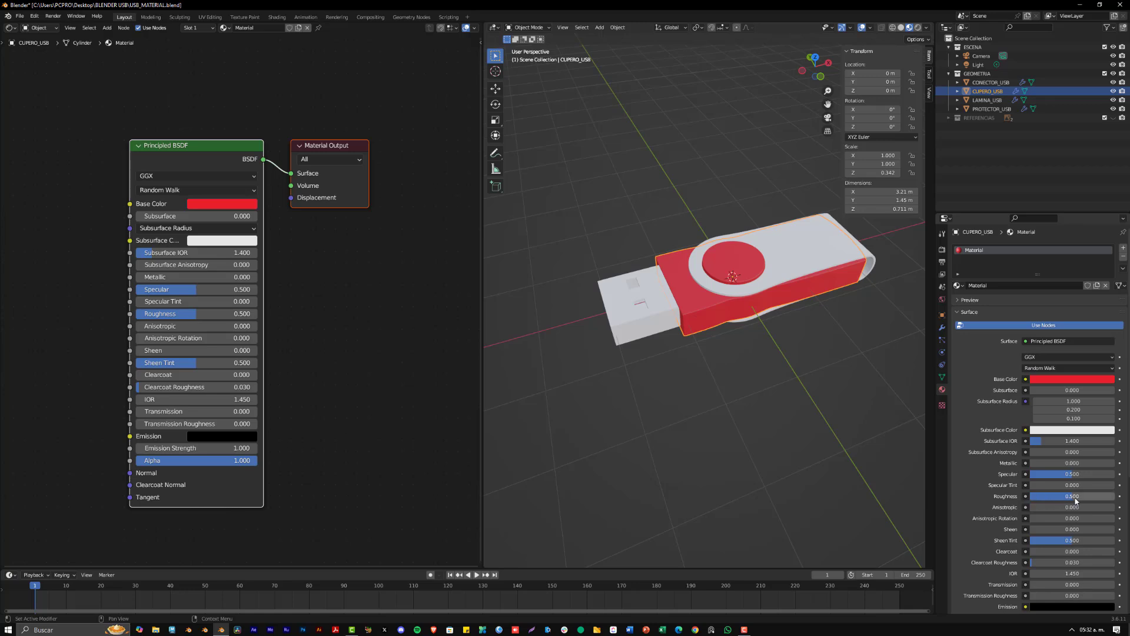
Try different gloss levels on the red body material, ending with Specular at 0.790 and Roughness at 0, and inspect the reflections up close.
{"action": "mouse_move", "coordinate": [1076, 499]}
{"action": "left_mouse_down"}
{"action": "mouse_move", "coordinate": [1045, 499]}
{"action": "mouse_move", "coordinate": [1098, 499]}
{"action": "left_mouse_up"}
{"action": "scroll", "coordinate": [749, 333], "scroll_direction": "up", "scroll_amount": 8}
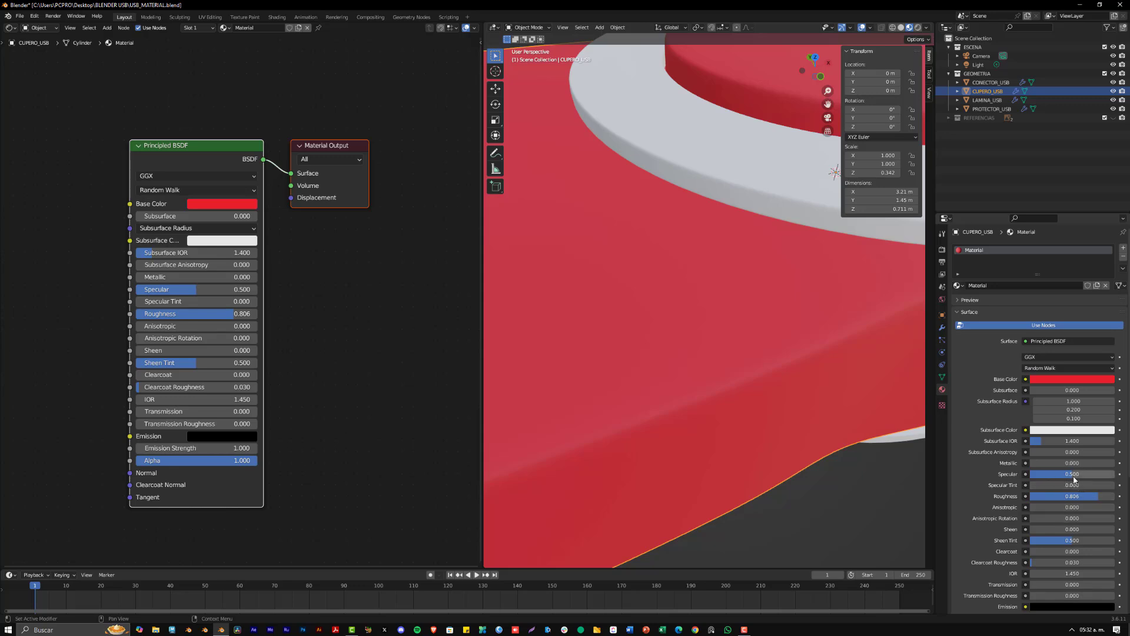
{"action": "mouse_move", "coordinate": [1064, 480]}
{"action": "left_mouse_down"}
{"action": "mouse_move", "coordinate": [1096, 480]}
{"action": "mouse_move", "coordinate": [1033, 480]}
{"action": "mouse_move", "coordinate": [1053, 474]}
{"action": "left_mouse_up"}
{"action": "left_click_drag", "start_coordinate": [1089, 476], "coordinate": [1030, 496]}
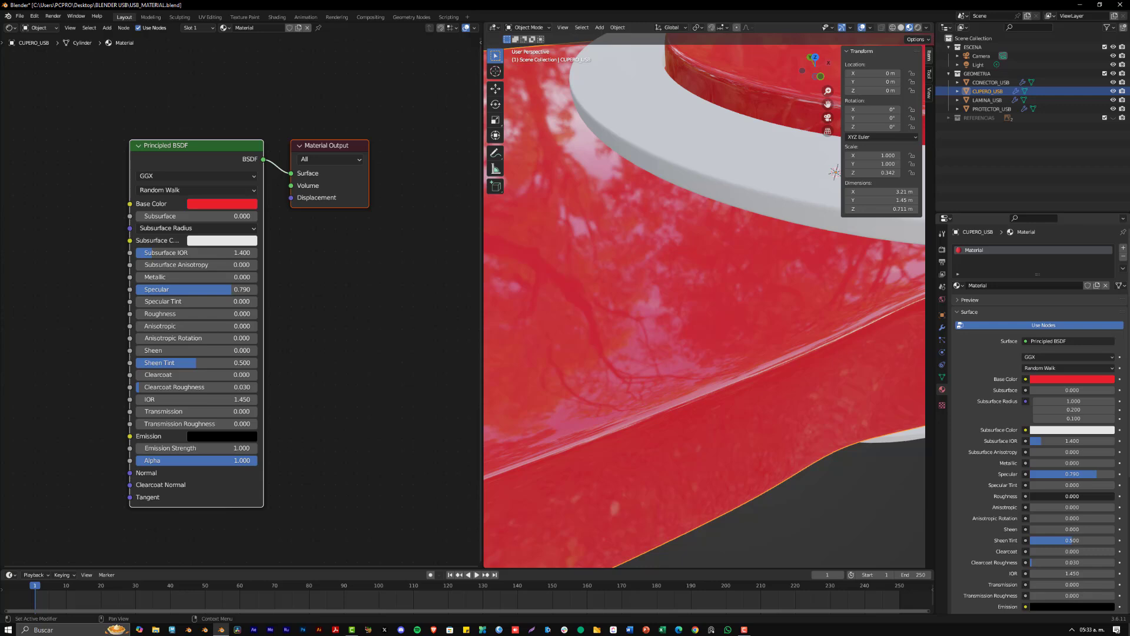
{"action": "left_click_drag", "start_coordinate": [1030, 496], "coordinate": [1030, 496]}
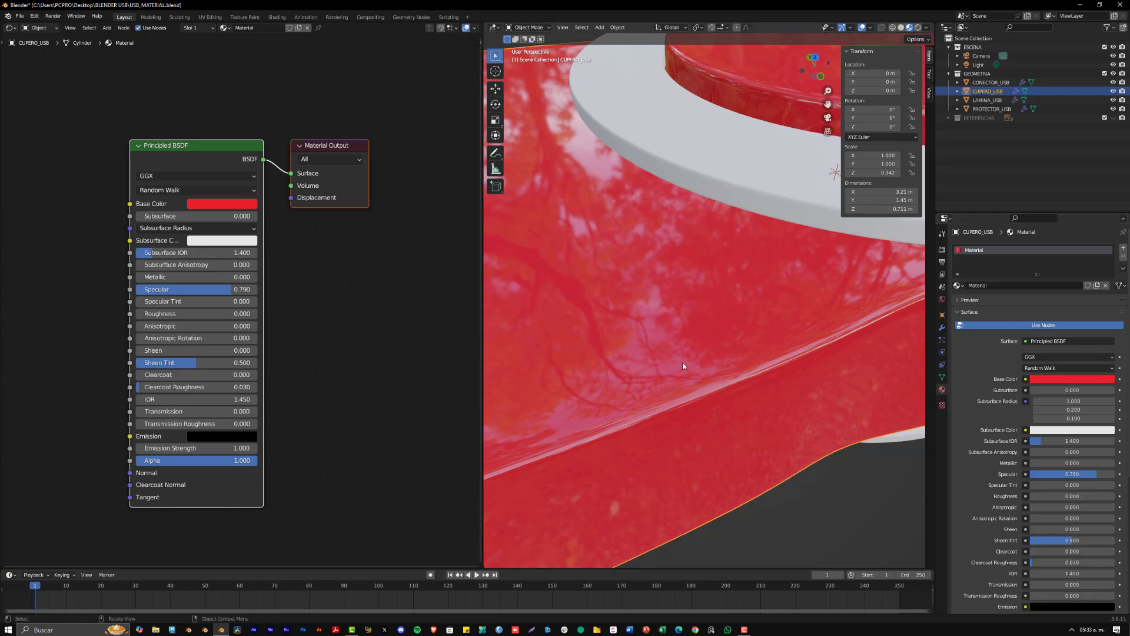
{"action": "scroll", "coordinate": [683, 365], "scroll_direction": "down", "scroll_amount": 4}
{"action": "middle_click_drag", "start_coordinate": [670, 356], "coordinate": [762, 360]}
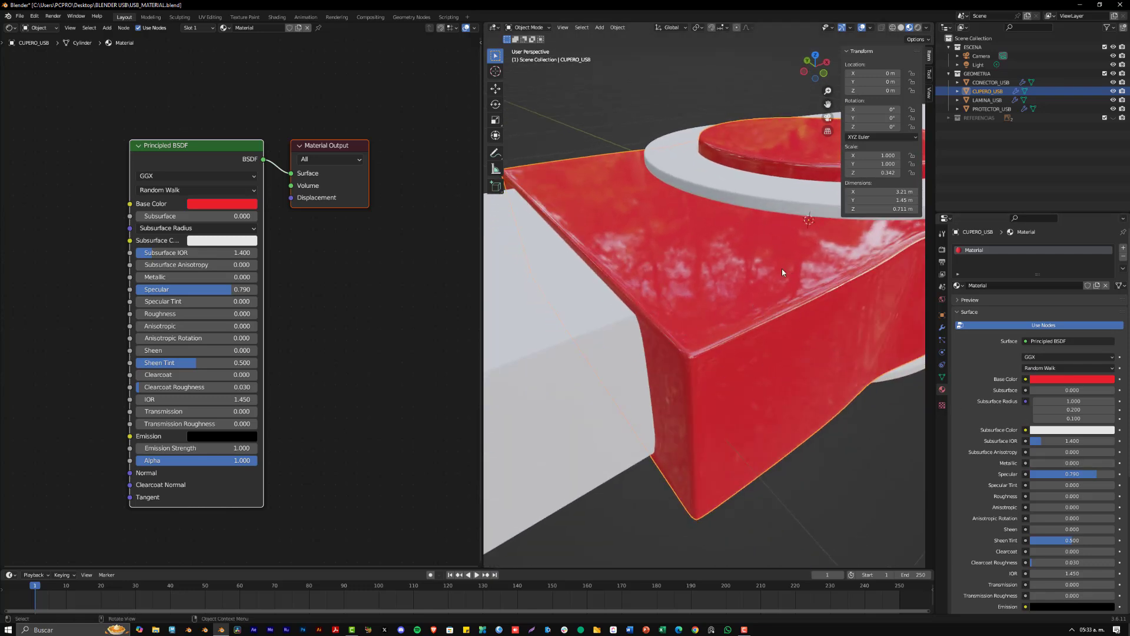
{"action": "middle_click_drag", "start_coordinate": [782, 268], "coordinate": [792, 247]}
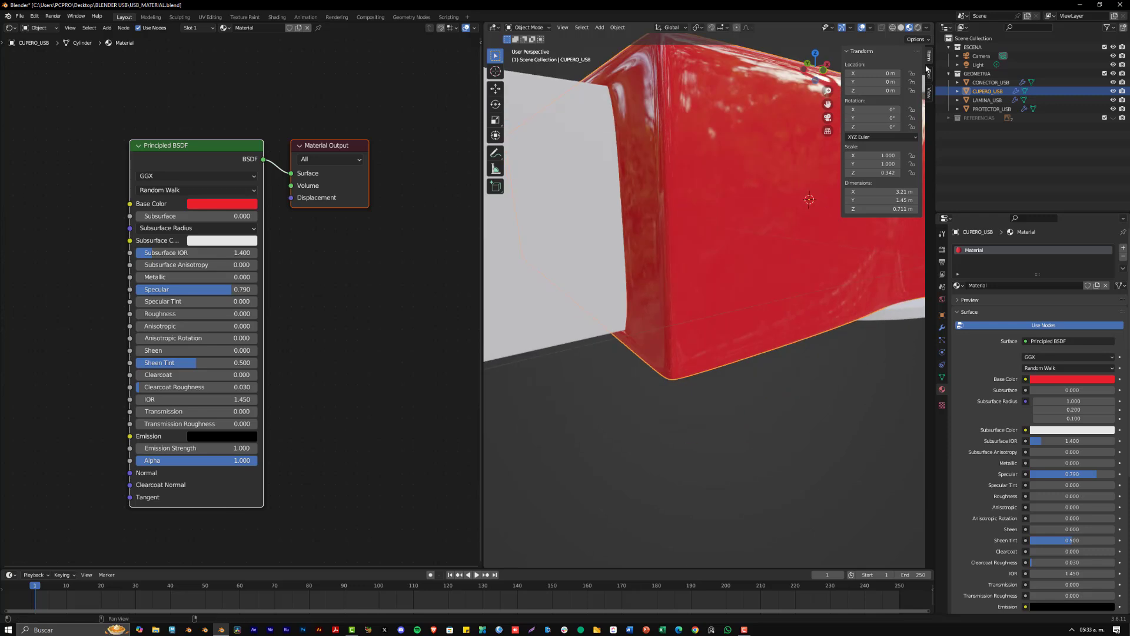
Preview the glossy red body's reflections under the first (city) and second (interior) built-in HDRI environments.
{"action": "left_click", "coordinate": [926, 27]}
{"action": "left_click", "coordinate": [918, 102]}
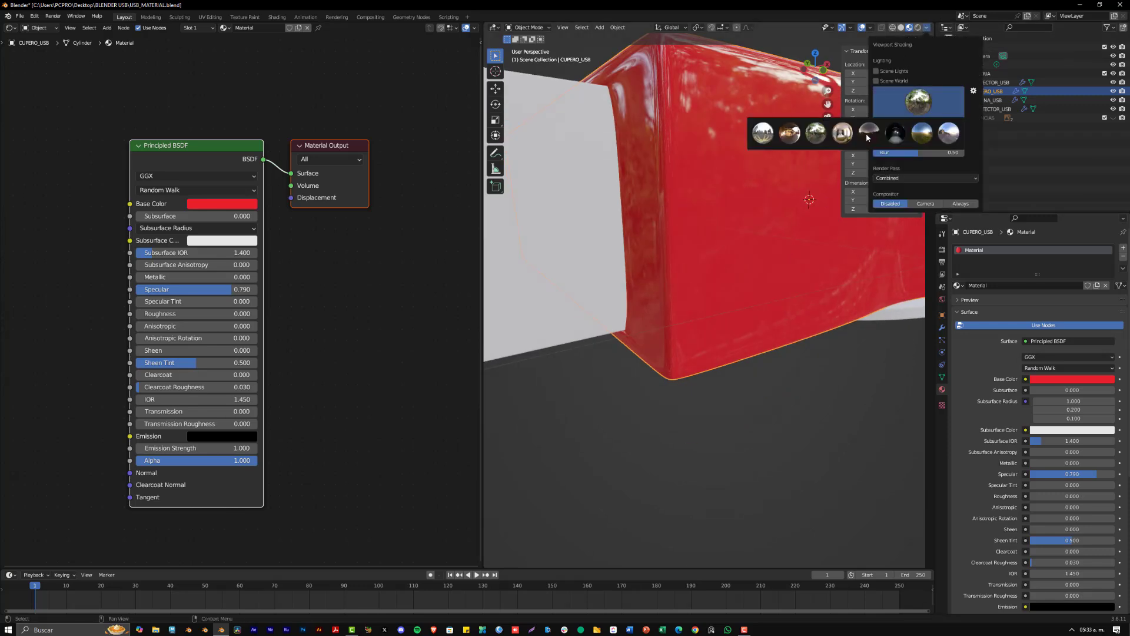
{"action": "left_click", "coordinate": [768, 136]}
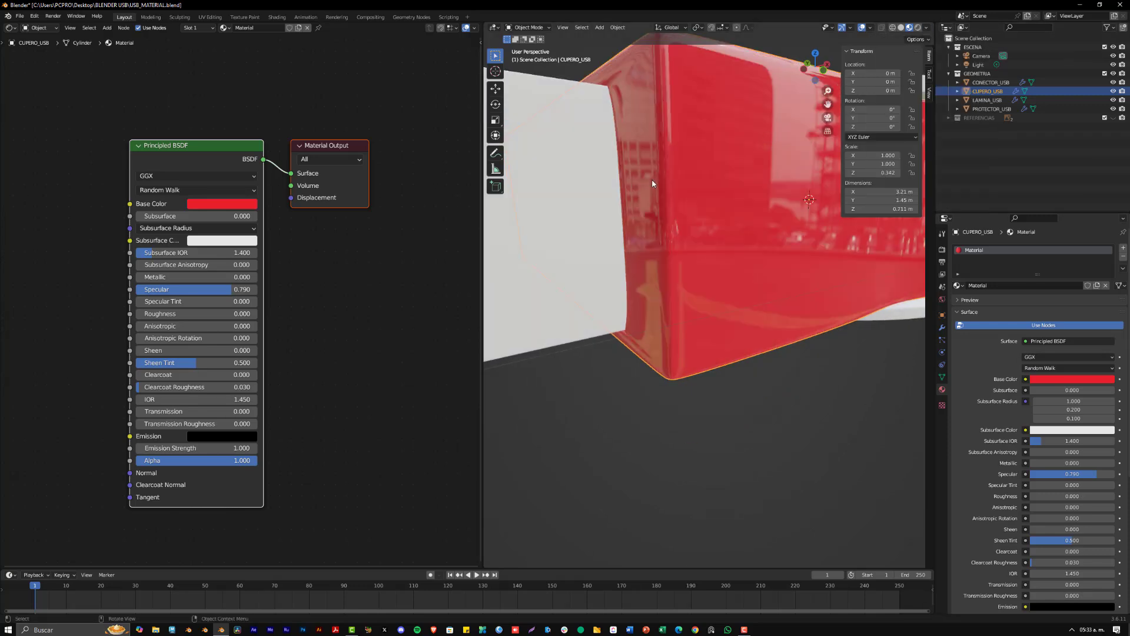
{"action": "left_click", "coordinate": [924, 28]}
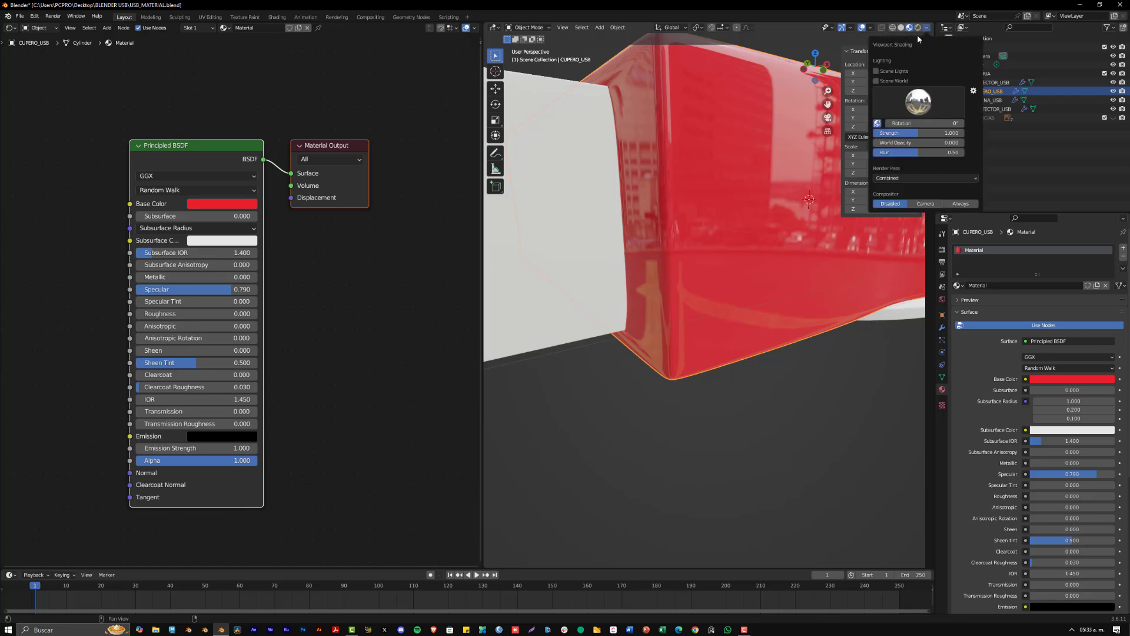
{"action": "left_click", "coordinate": [918, 101]}
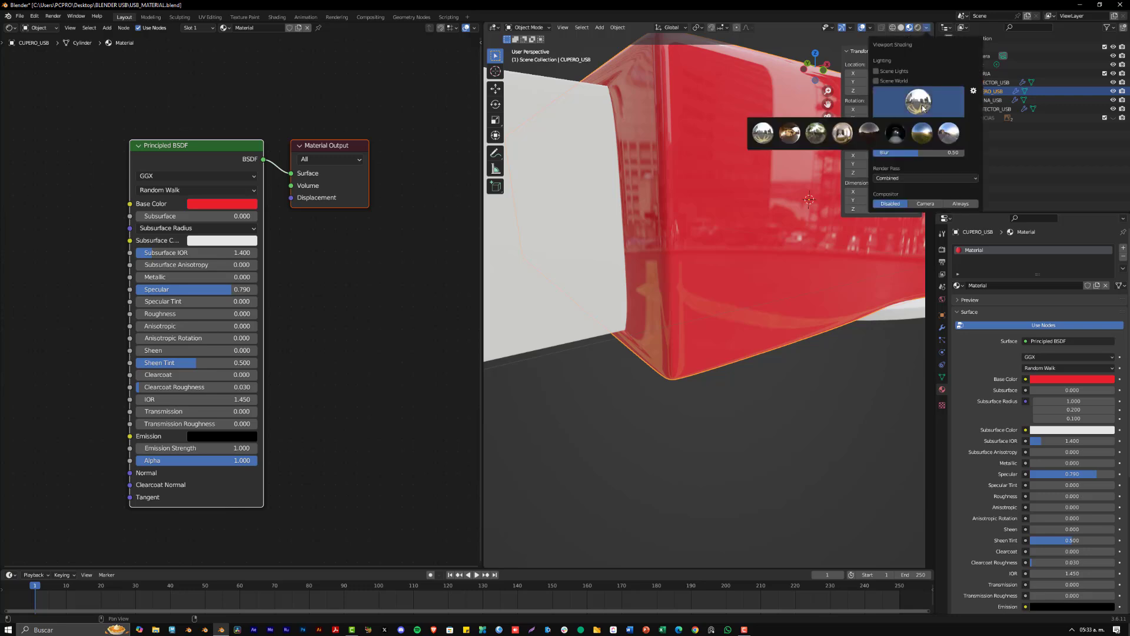
{"action": "left_click", "coordinate": [789, 141]}
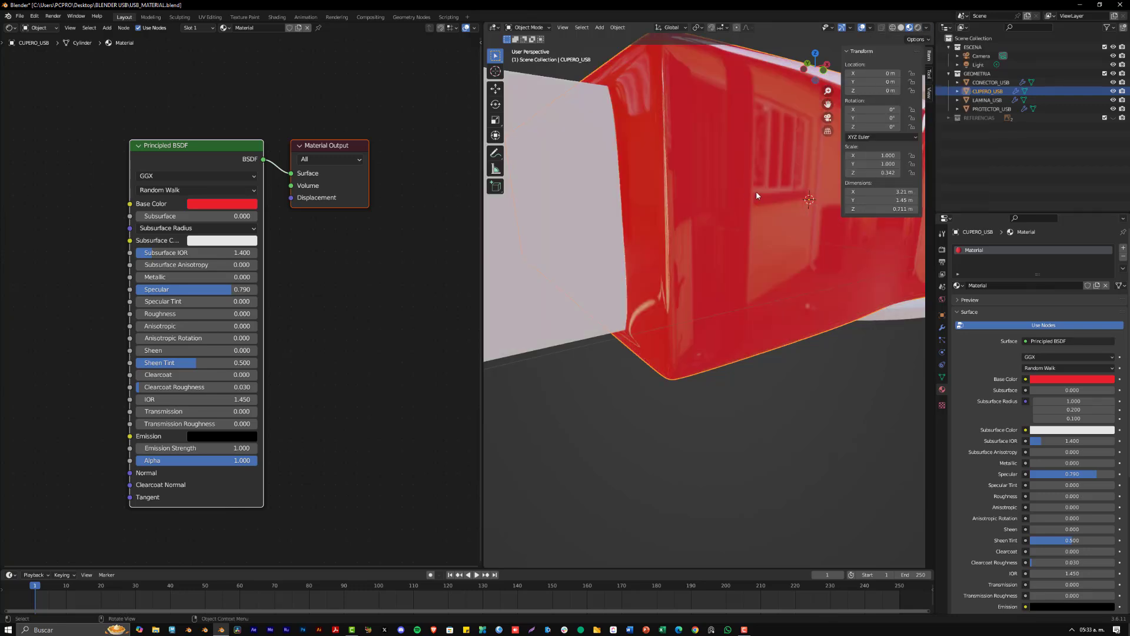
Try Scene World lighting for the preview, disable it again, and pick a different built-in HDRI for viewing the whole USB.
{"action": "left_click", "coordinate": [928, 28]}
{"action": "left_click", "coordinate": [927, 81]}
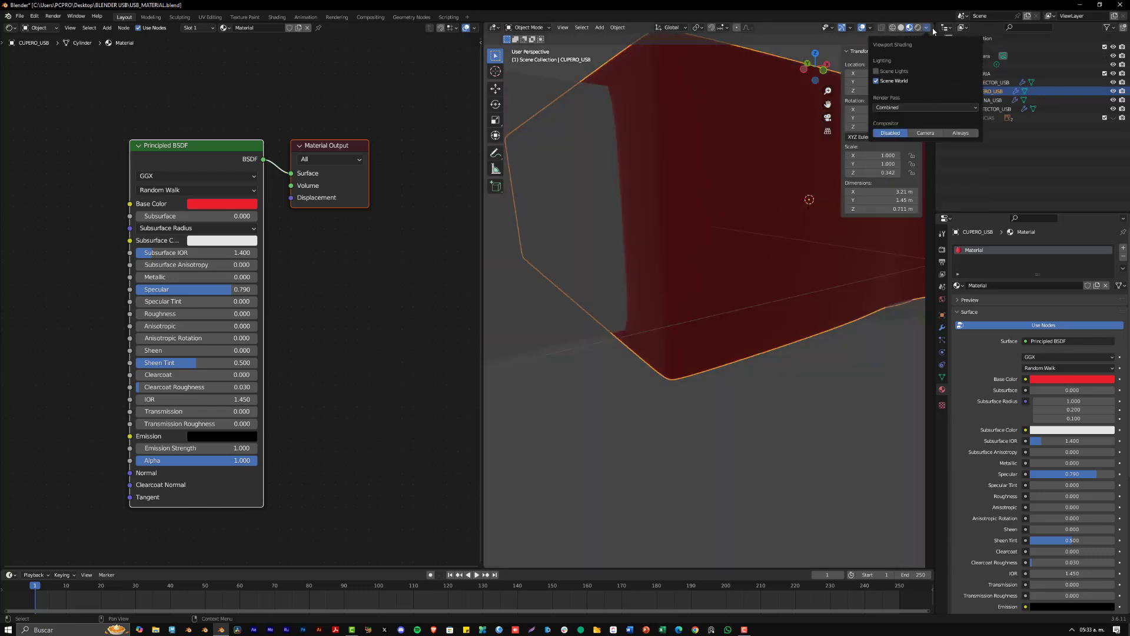
{"action": "left_click", "coordinate": [916, 29]}
{"action": "left_click", "coordinate": [926, 30]}
{"action": "left_click", "coordinate": [895, 81]}
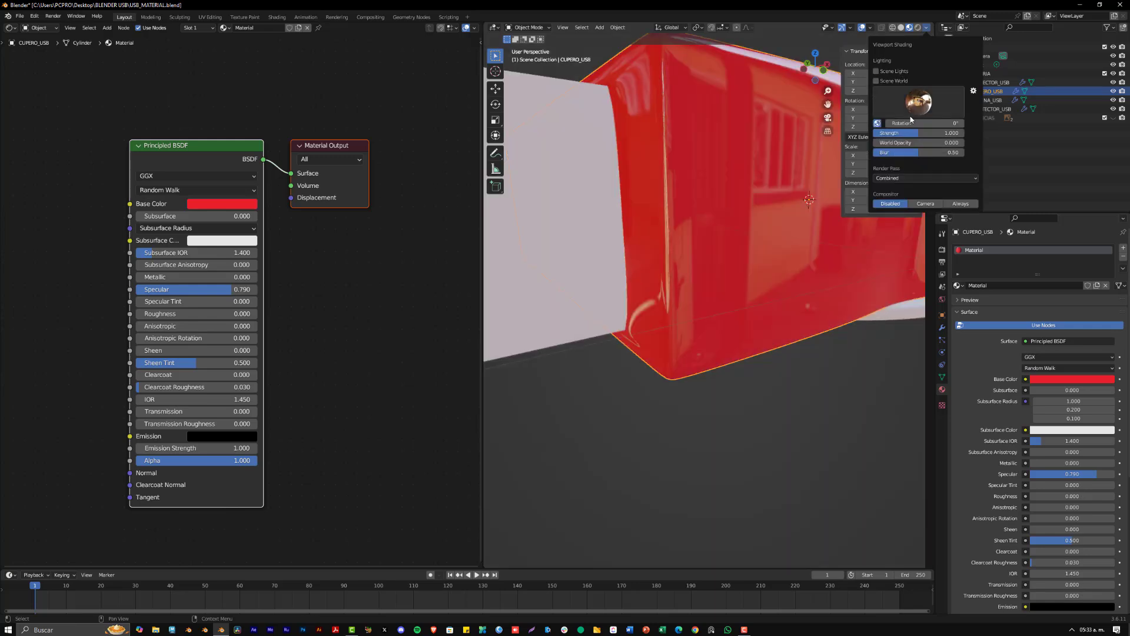
{"action": "left_click", "coordinate": [912, 114]}
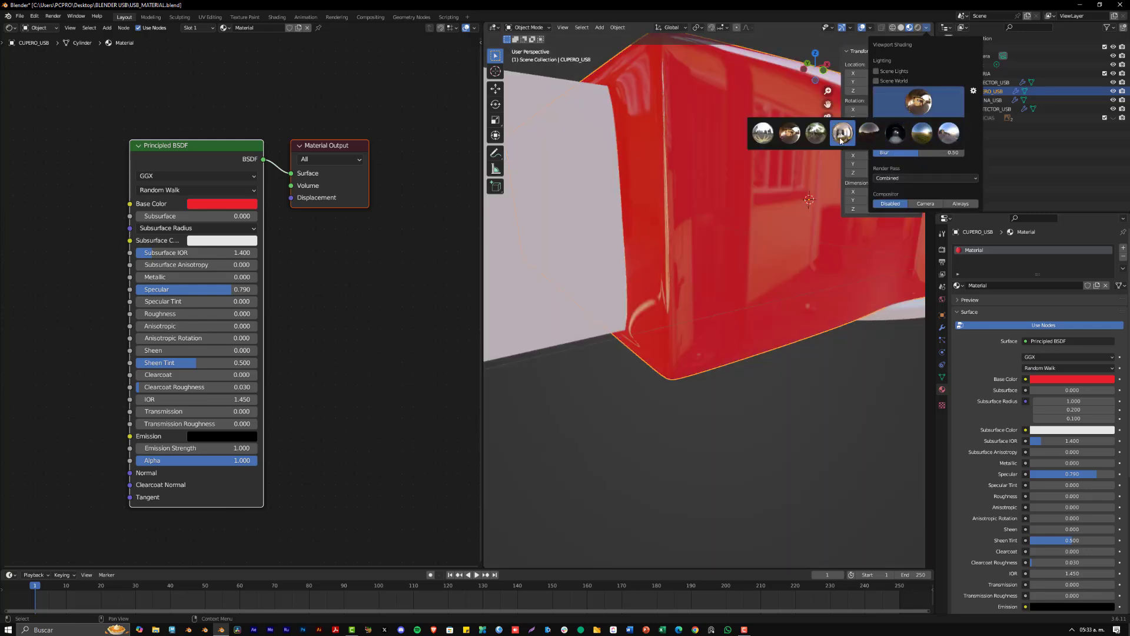
{"action": "middle_click_drag", "start_coordinate": [818, 206], "coordinate": [755, 328]}
{"action": "scroll", "coordinate": [737, 335], "scroll_direction": "down", "scroll_amount": 4}
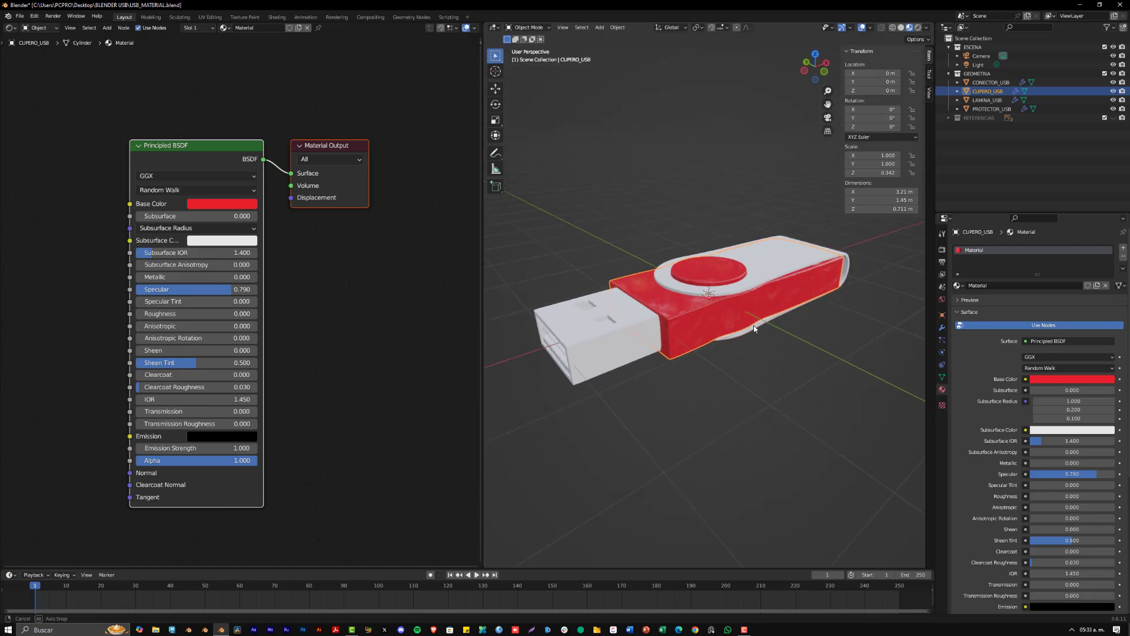
{"action": "scroll", "coordinate": [755, 329], "scroll_direction": "up", "scroll_amount": 2}
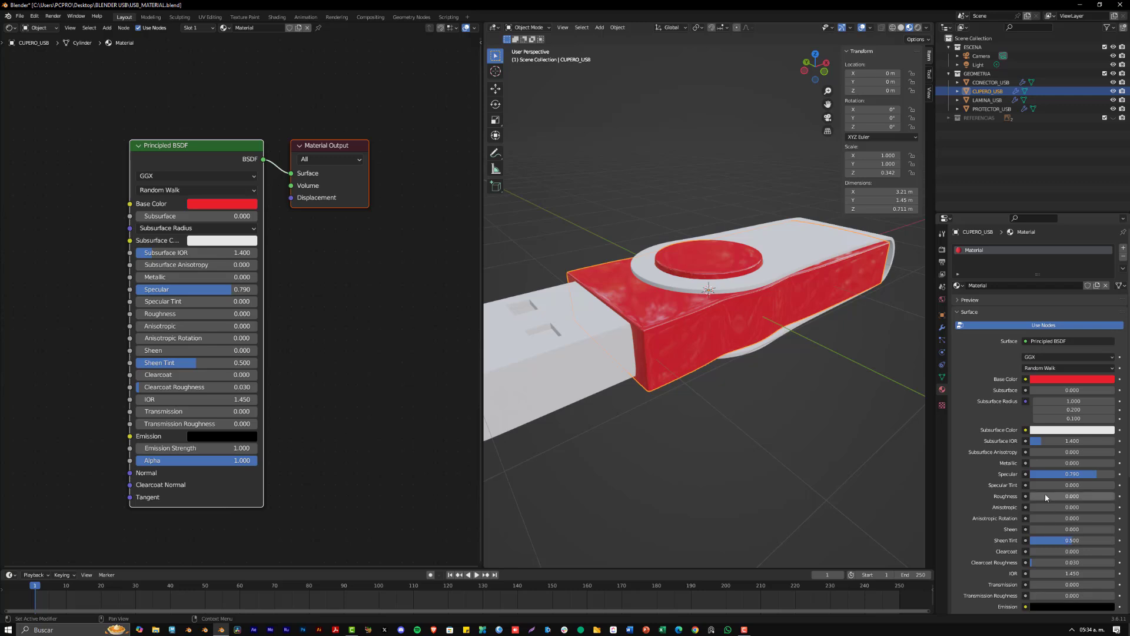
Compare the body material without specular reflection, and settle on Specular 0.472 and Roughness 0.171 for a soft plastic gloss.
{"action": "left_click_drag", "start_coordinate": [1059, 474], "coordinate": [1000, 473]}
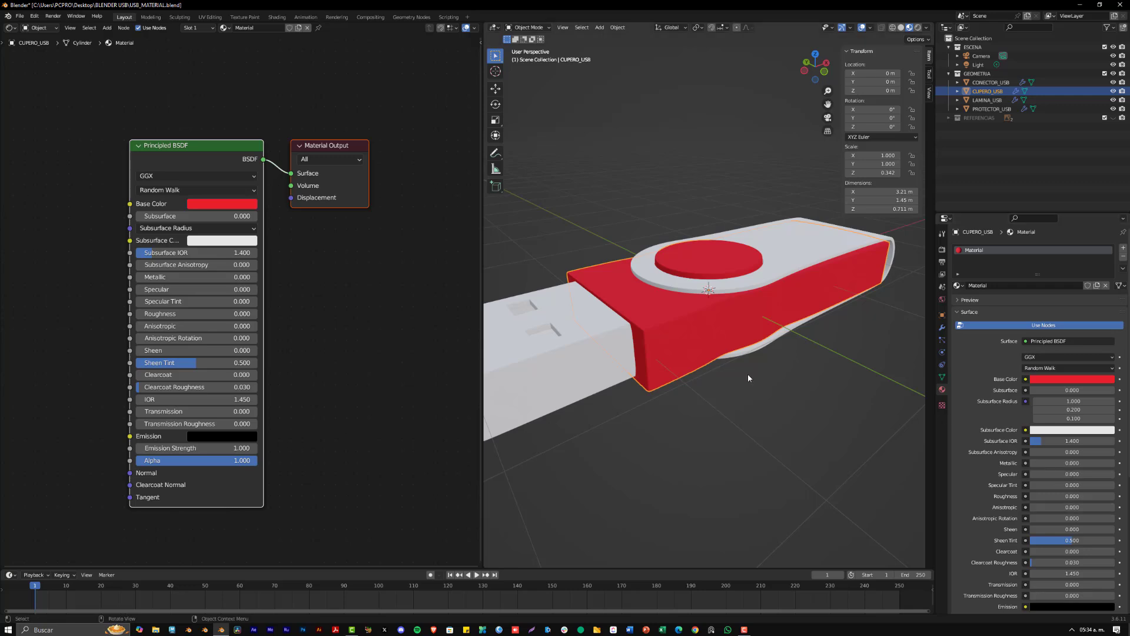
{"action": "middle_click_drag", "start_coordinate": [747, 373], "coordinate": [737, 329]}
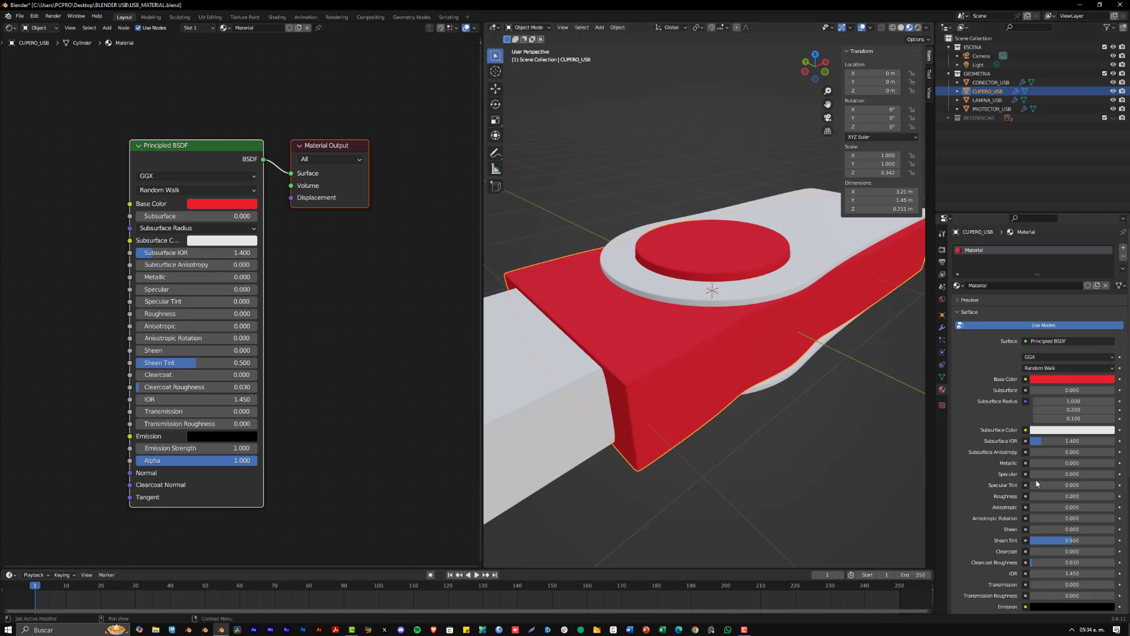
{"action": "mouse_move", "coordinate": [1037, 474]}
{"action": "left_mouse_down"}
{"action": "mouse_move", "coordinate": [1063, 475]}
{"action": "mouse_move", "coordinate": [1032, 496]}
{"action": "mouse_move", "coordinate": [1043, 496]}
{"action": "left_mouse_up"}
{"action": "left_click_drag", "start_coordinate": [1063, 474], "coordinate": [1065, 474]}
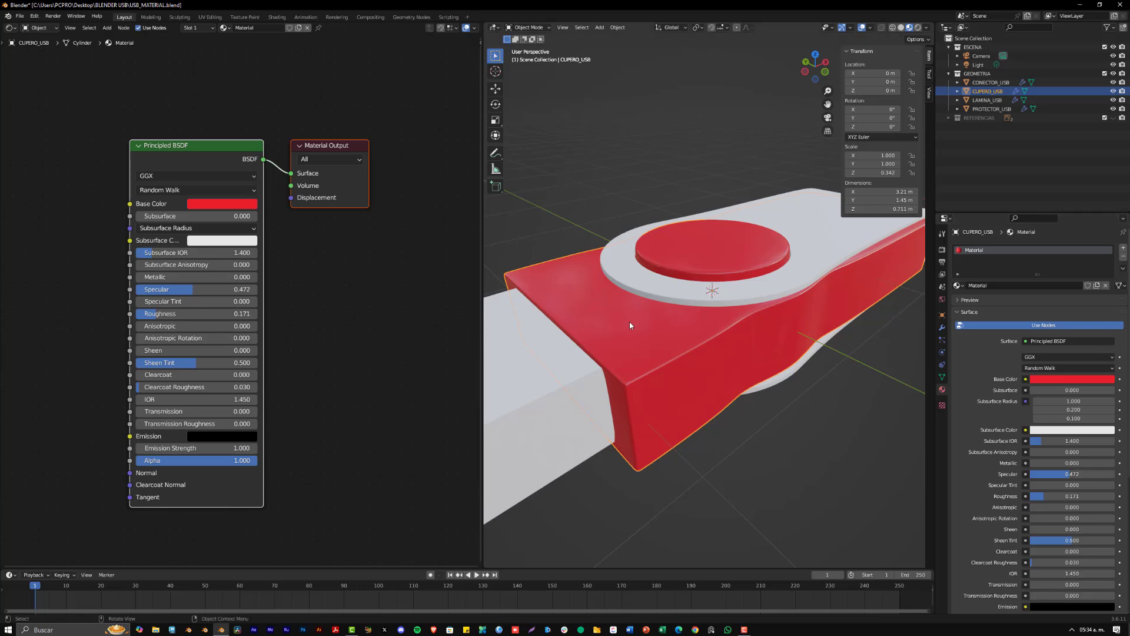
{"action": "middle_click_drag", "start_coordinate": [779, 350], "coordinate": [806, 355]}
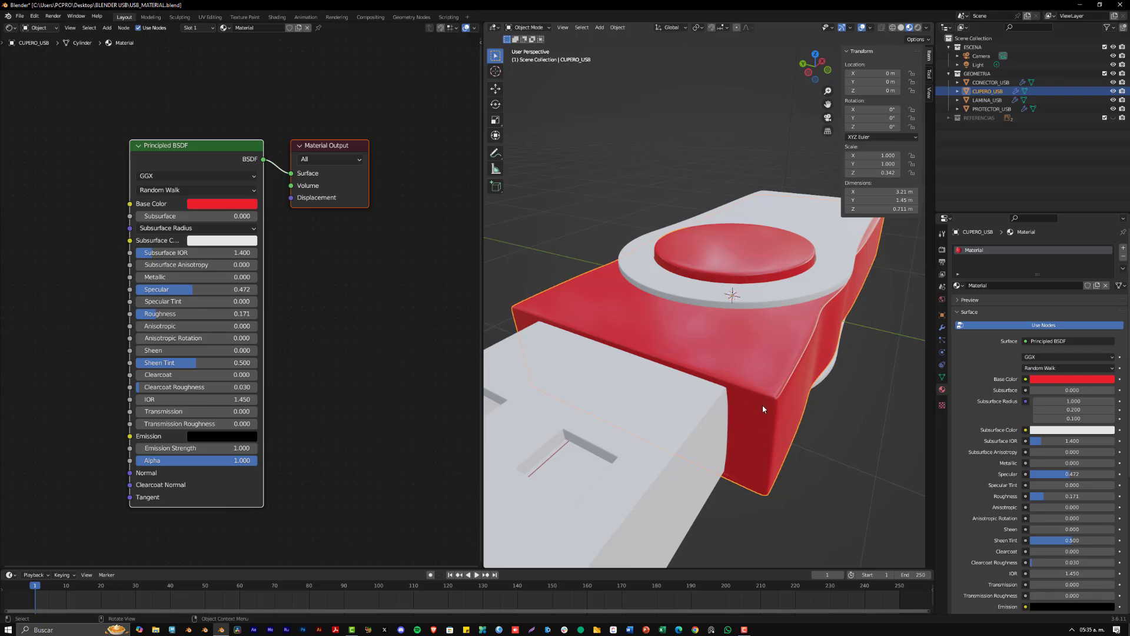
Rename the body's material as CUERPO_USB_MATERIAL.
{"action": "double_click", "coordinate": [994, 284]}
{"action": "key", "text": "ctrl+a"}
{"action": "type", "text": "CUERPO U"}
{"action": "key", "text": "BackSpace"}
{"action": "key", "text": "BackSpace"}
{"action": "type", "text": "_USB_MATERIAL"}
{"action": "key", "text": "BackSpace"}
{"action": "key", "text": "BackSpace"}
{"action": "type", "text": "IAL"}
{"action": "key", "text": "Return"}
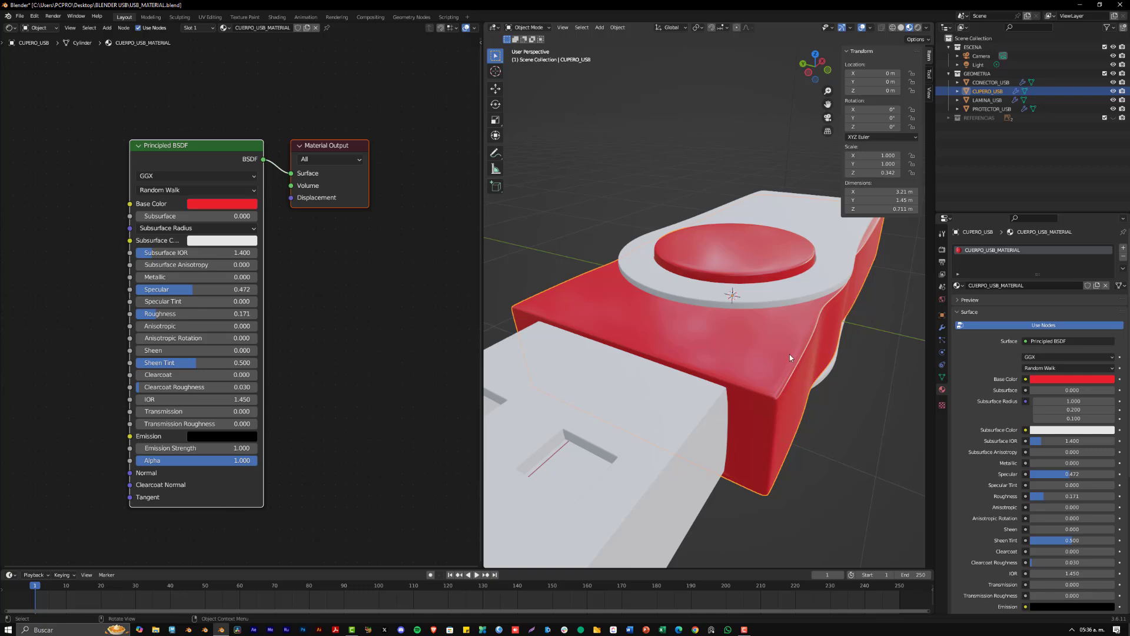
Try assigning the existing CUERPO_USB_MATERIAL to the PROTECTOR_USB cover, and undo the assignment.
{"action": "left_click", "coordinate": [820, 269]}
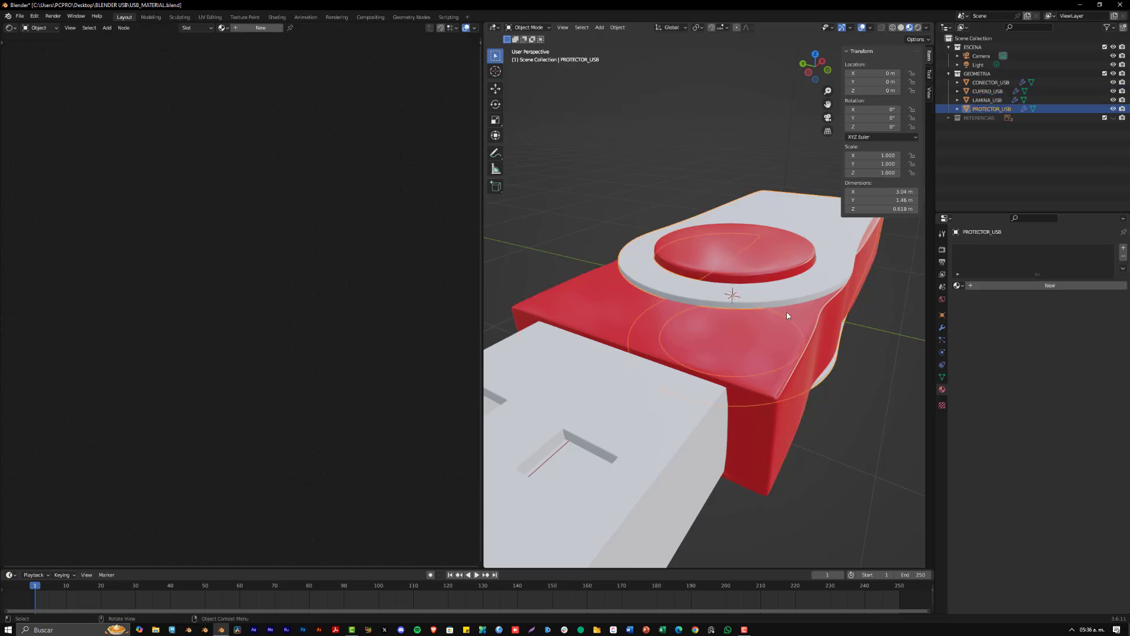
{"action": "left_click", "coordinate": [637, 441]}
{"action": "left_click", "coordinate": [827, 247]}
{"action": "left_click", "coordinate": [957, 285]}
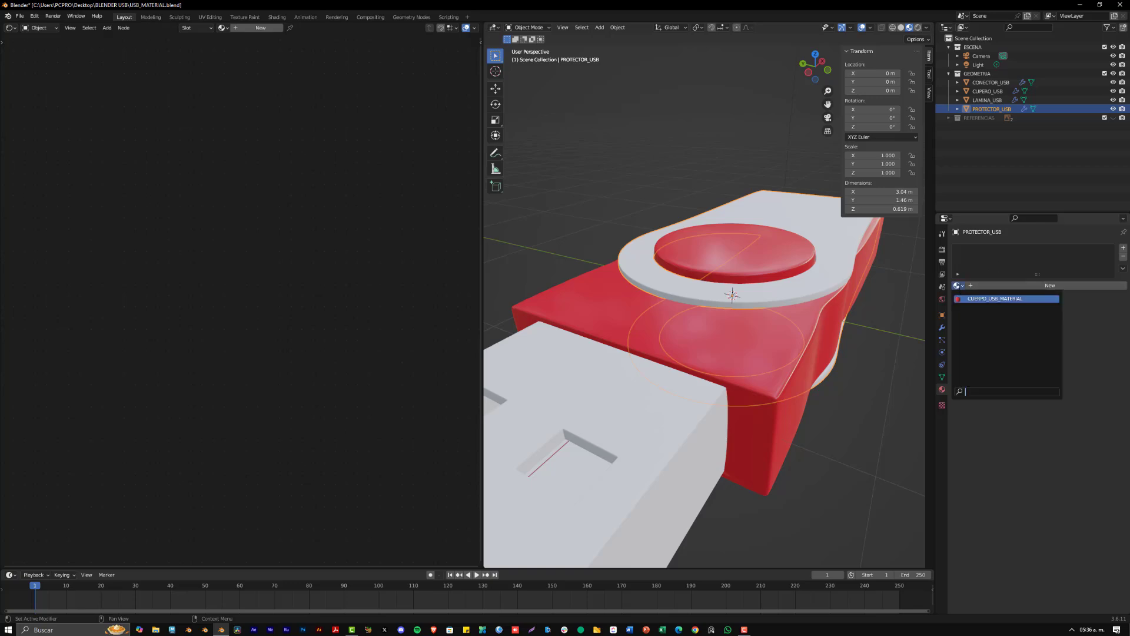
{"action": "left_click", "coordinate": [986, 299]}
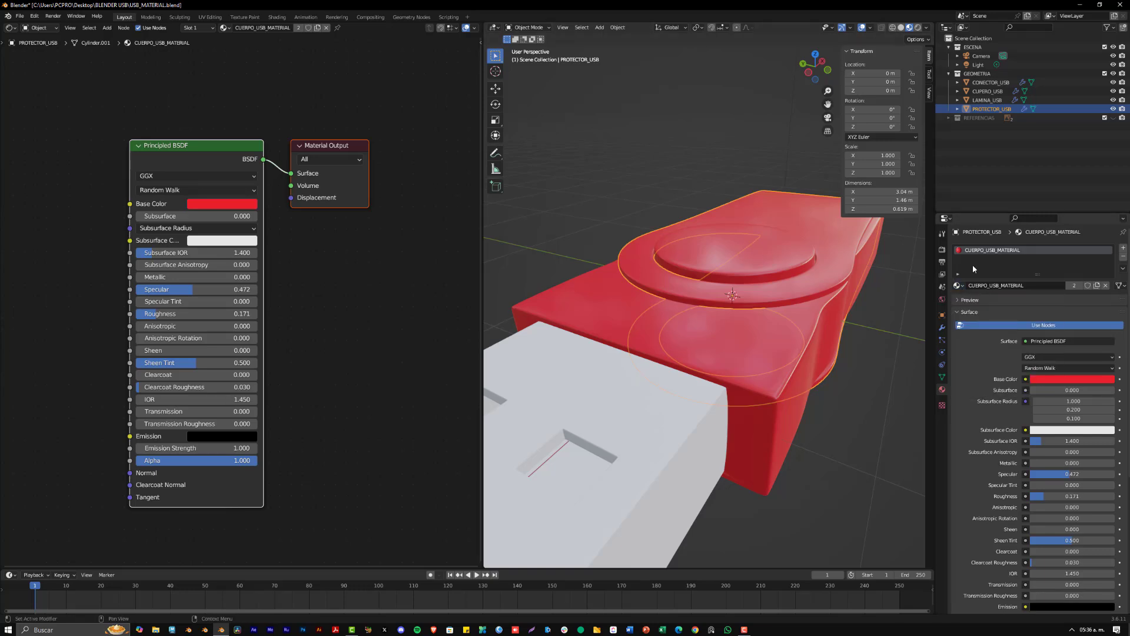
{"action": "key", "text": "ctrl+z"}
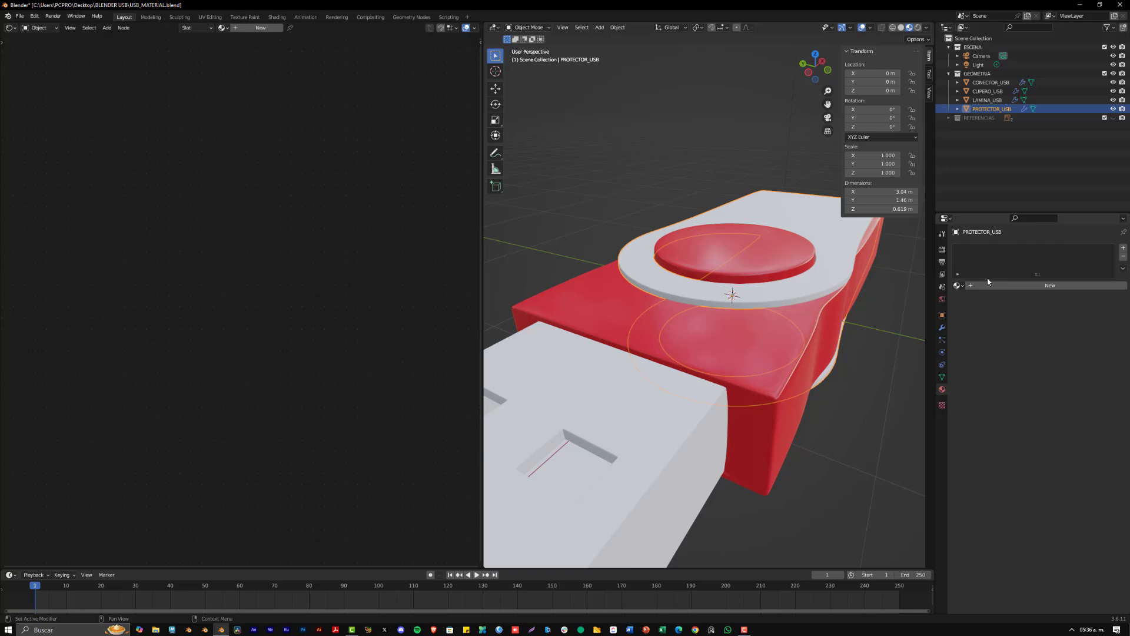
Assign CUERPO_USB_MATERIAL to PROTECTOR_USB once more and remove its material slot.
{"action": "left_click", "coordinate": [956, 285]}
{"action": "left_click", "coordinate": [1000, 297]}
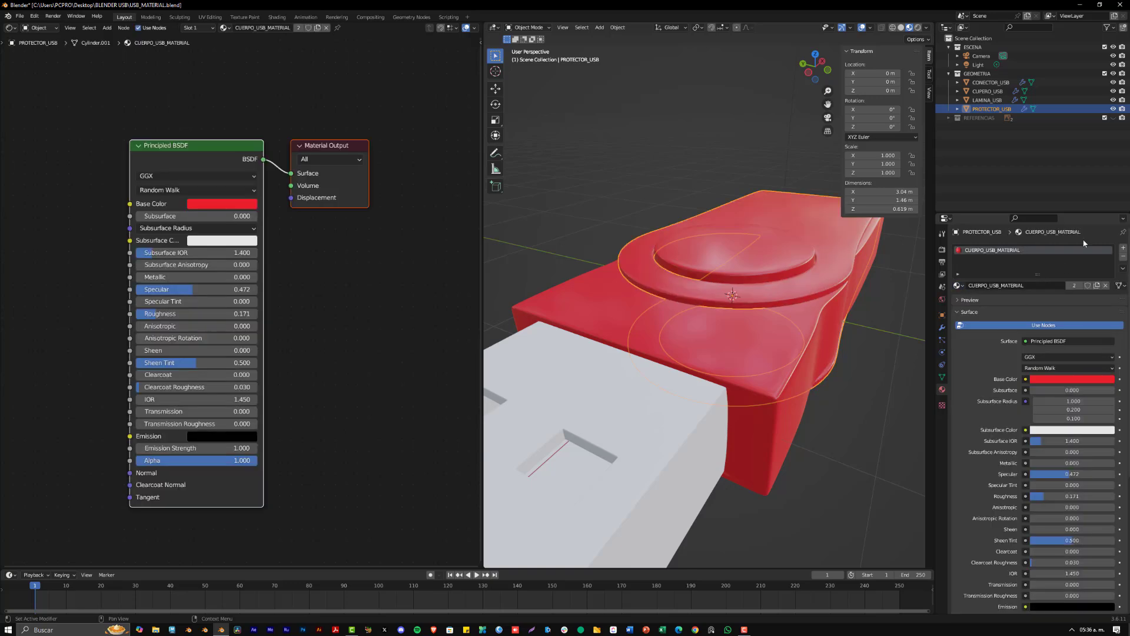
{"action": "left_click", "coordinate": [1122, 257]}
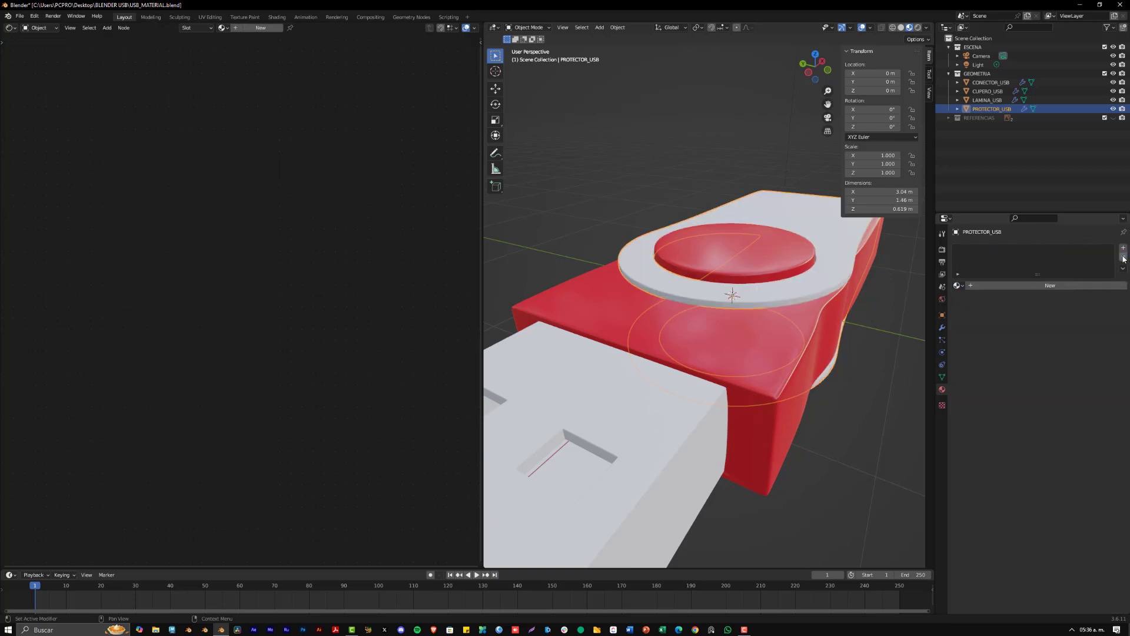
Create a new material on PROTECTOR_USB and name it METALICO_MATERIAL.
{"action": "left_click", "coordinate": [1033, 288]}
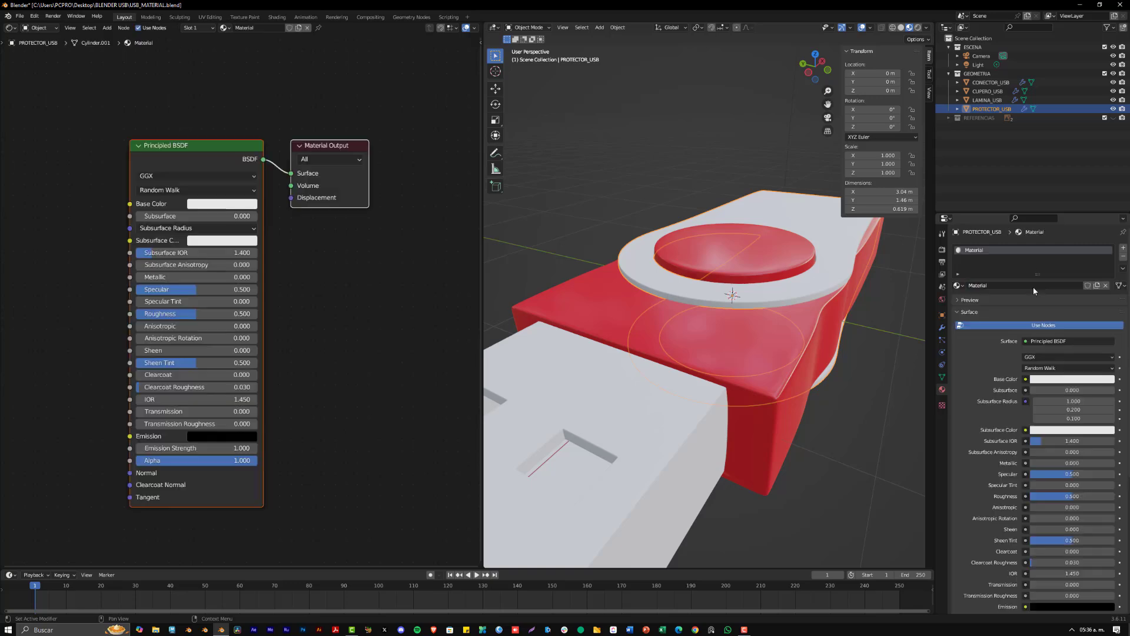
{"action": "double_click", "coordinate": [991, 284]}
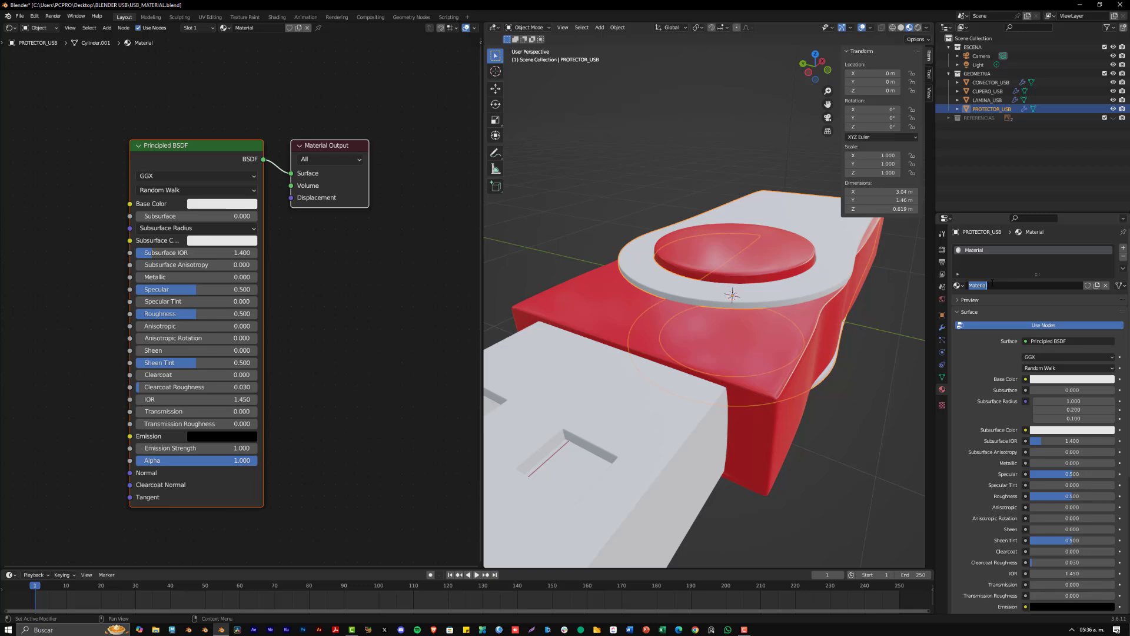
{"action": "type", "text": "M"}
{"action": "type", "text": "ETALICO_MATERU"}
{"action": "type", "text": "A"}
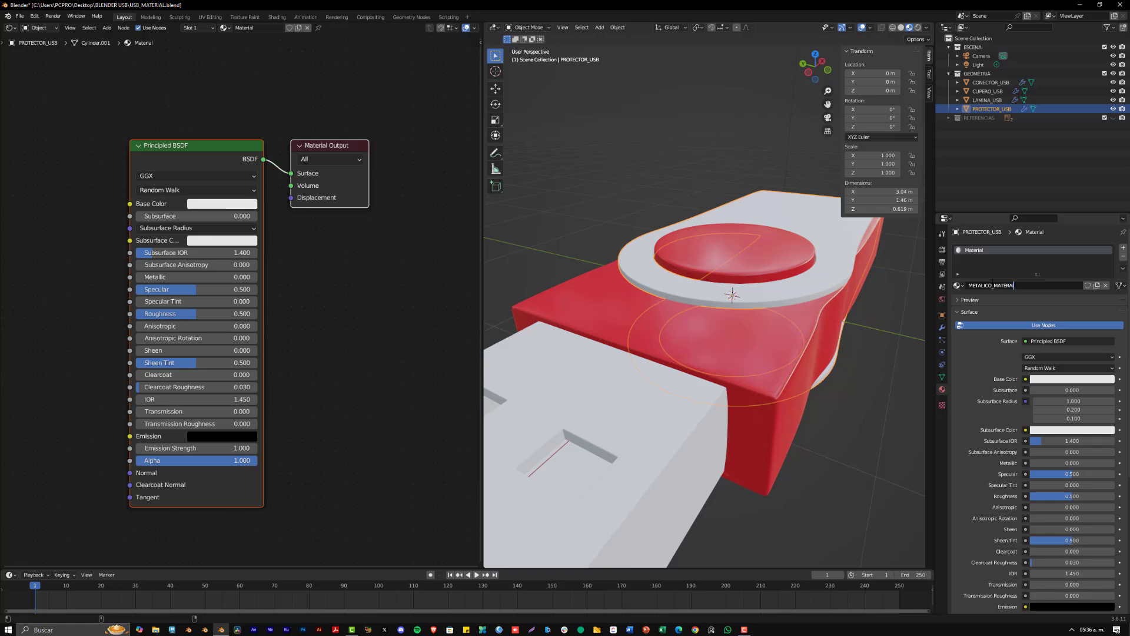
{"action": "key", "text": "BackSpace"}
{"action": "type", "text": "IAL"}
{"action": "key", "text": "Return"}
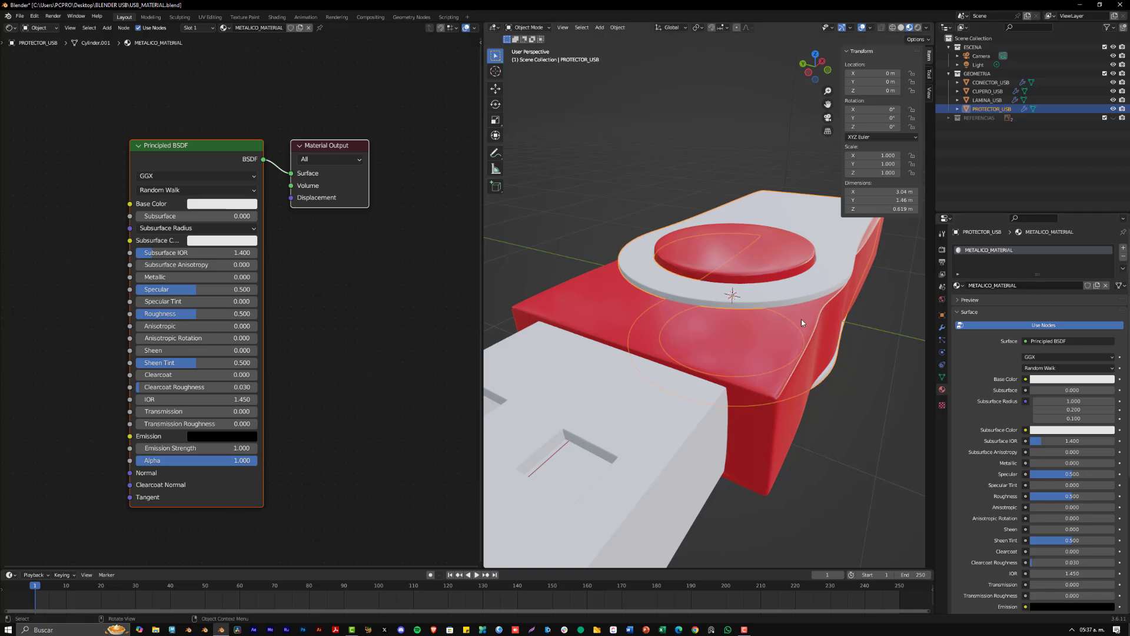
Select the CONECTOR_USB part and assign the existing METALICO_MATERIAL to it.
{"action": "left_click", "coordinate": [665, 473]}
{"action": "left_click", "coordinate": [808, 293]}
{"action": "left_click", "coordinate": [701, 433]}
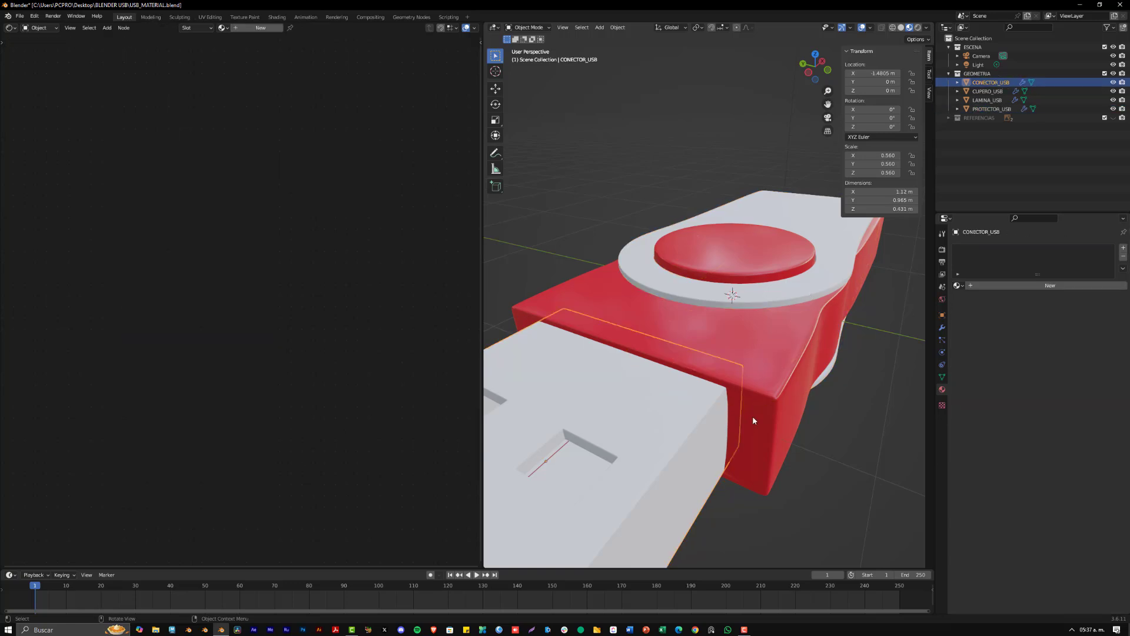
{"action": "left_click", "coordinate": [961, 286]}
{"action": "left_click", "coordinate": [979, 307]}
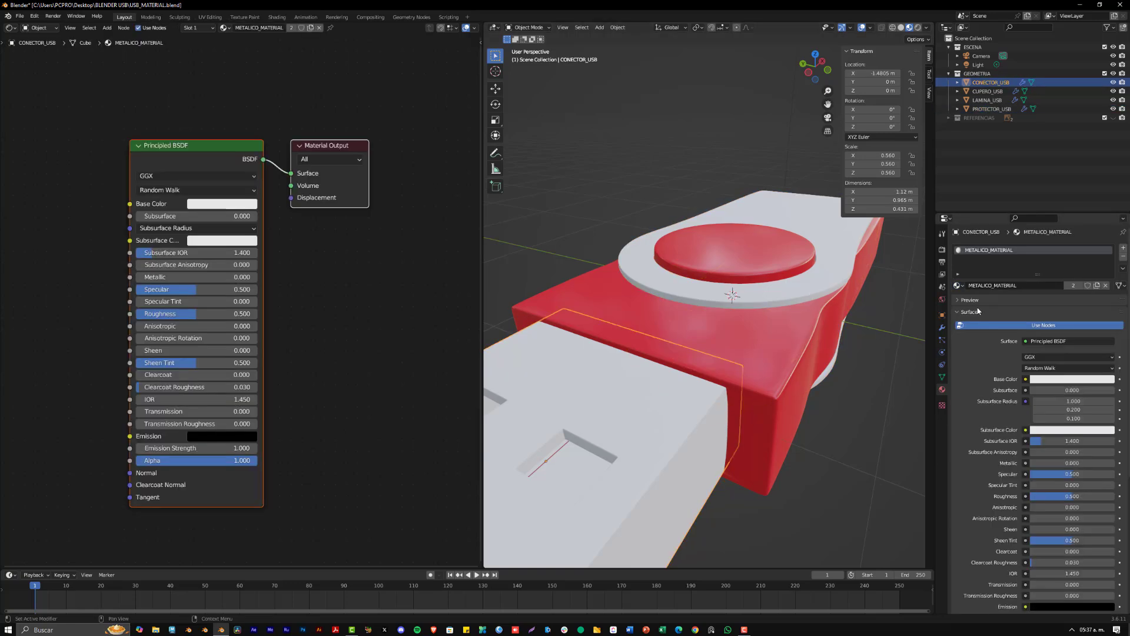
On the PROTECTOR_USB cover's METALICO_MATERIAL, set metallic to 0.150, specular to 0.997, roughness to 0 and subsurface IOR to 1.010.
{"action": "left_click", "coordinate": [806, 288]}
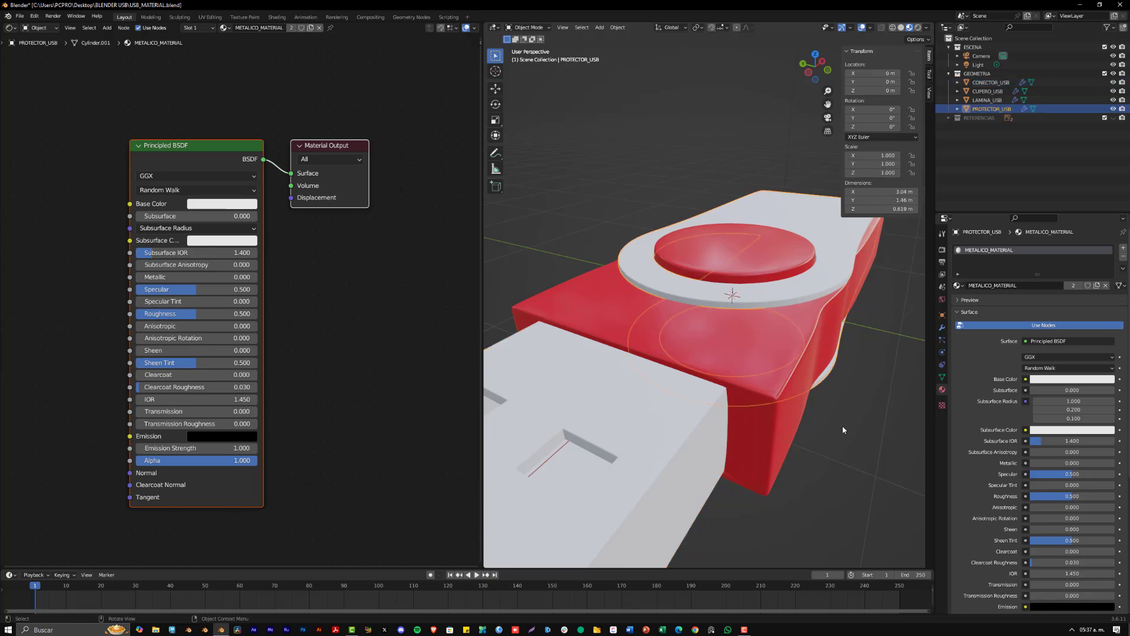
{"action": "middle_click_drag", "start_coordinate": [843, 430], "coordinate": [784, 252]}
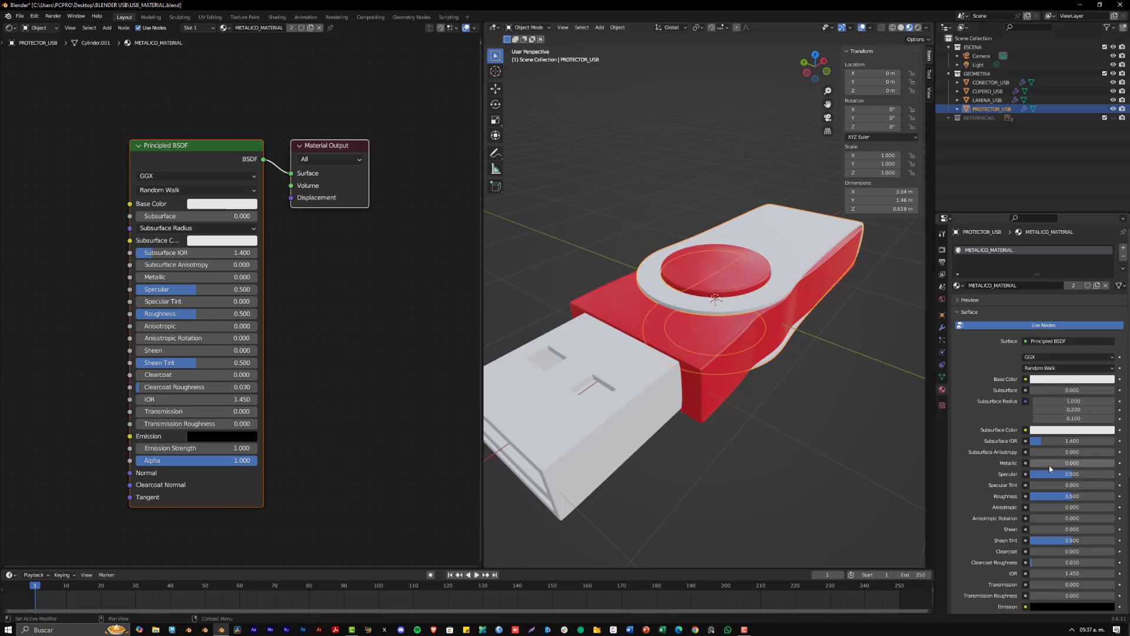
{"action": "mouse_move", "coordinate": [1032, 467]}
{"action": "left_mouse_down"}
{"action": "mouse_move", "coordinate": [1113, 475]}
{"action": "mouse_move", "coordinate": [1035, 496]}
{"action": "left_mouse_up"}
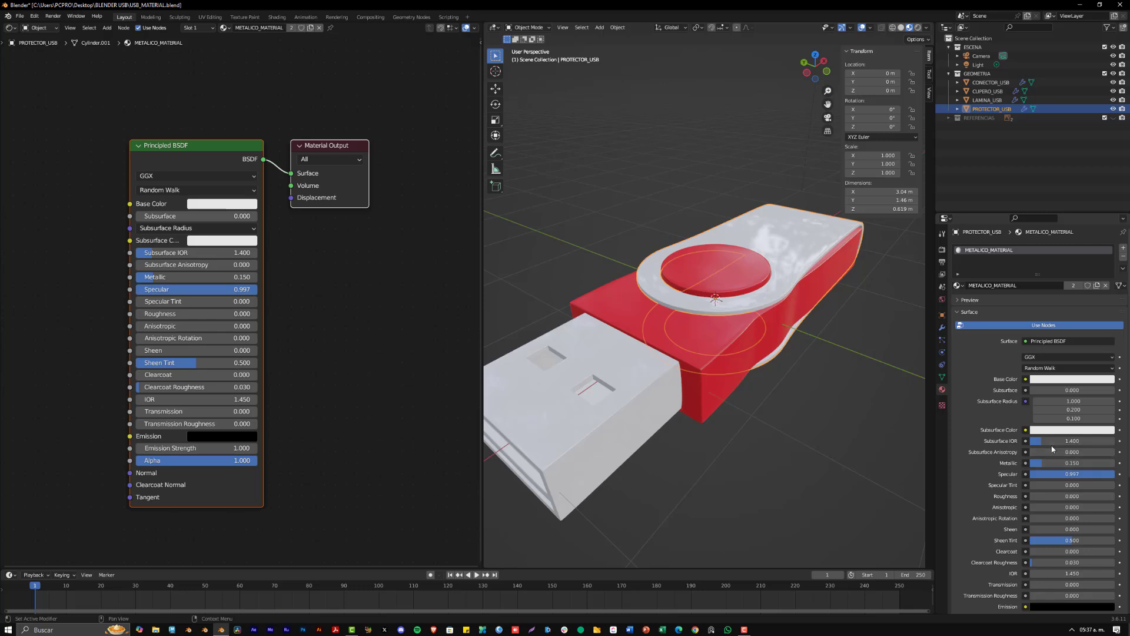
{"action": "left_click_drag", "start_coordinate": [1071, 441], "coordinate": [1036, 441]}
{"action": "middle_click_drag", "start_coordinate": [836, 329], "coordinate": [795, 270]}
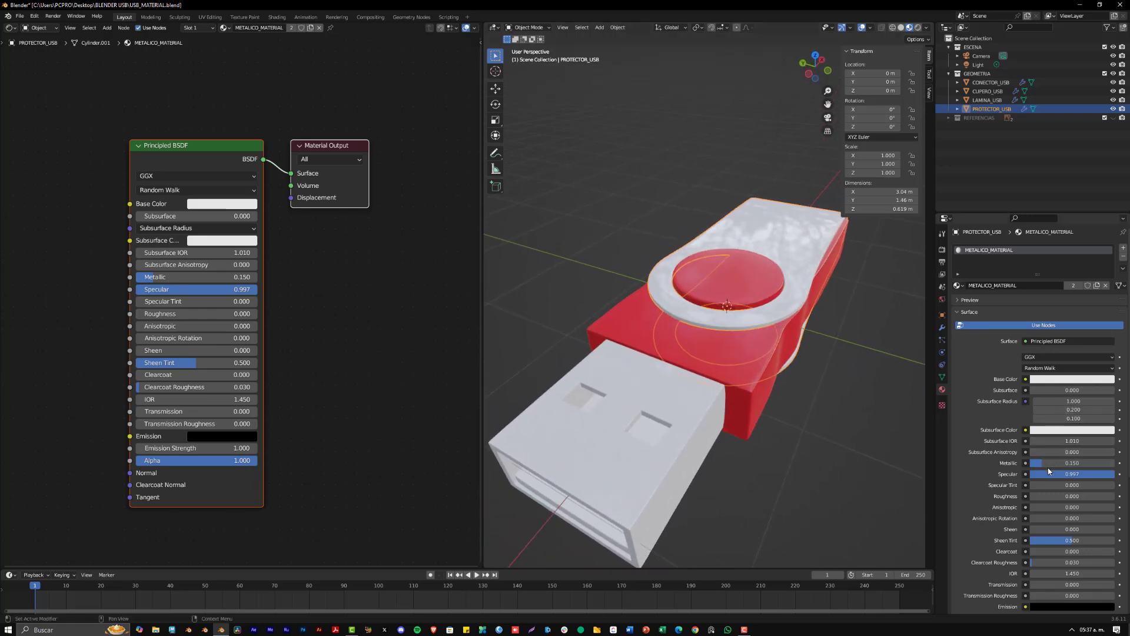
Set METALICO_MATERIAL's metallic to 1.000, specular to 0.526 and roughness to 0.130.
{"action": "left_click_drag", "start_coordinate": [1041, 468], "coordinate": [1074, 474]}
{"action": "middle_click_drag", "start_coordinate": [694, 459], "coordinate": [802, 446]}
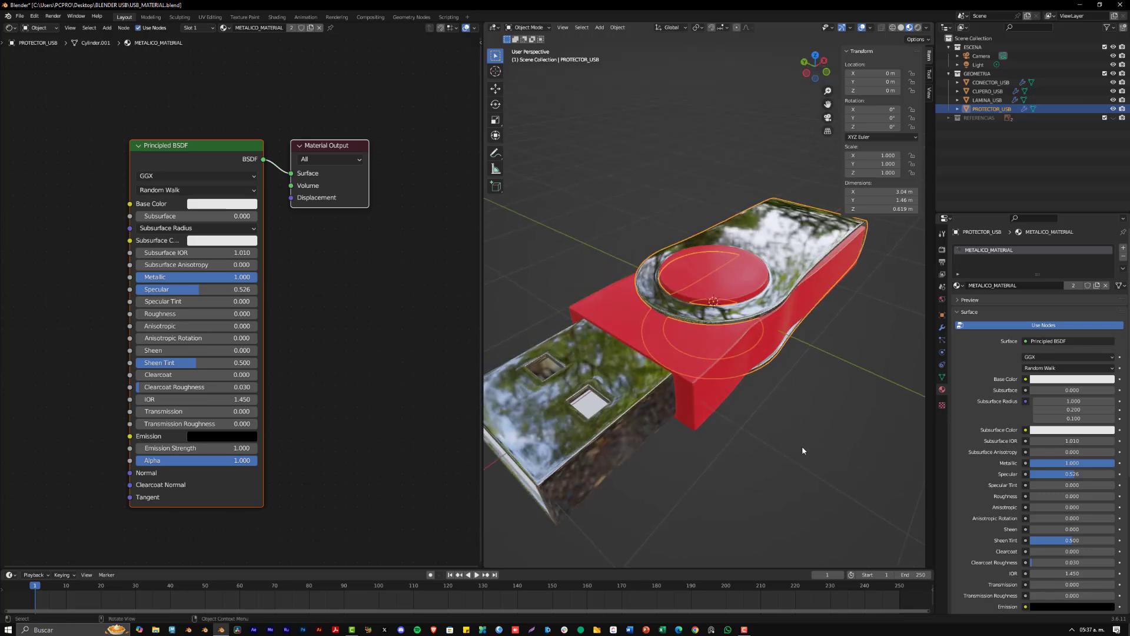
{"action": "left_click_drag", "start_coordinate": [1043, 496], "coordinate": [1054, 496]}
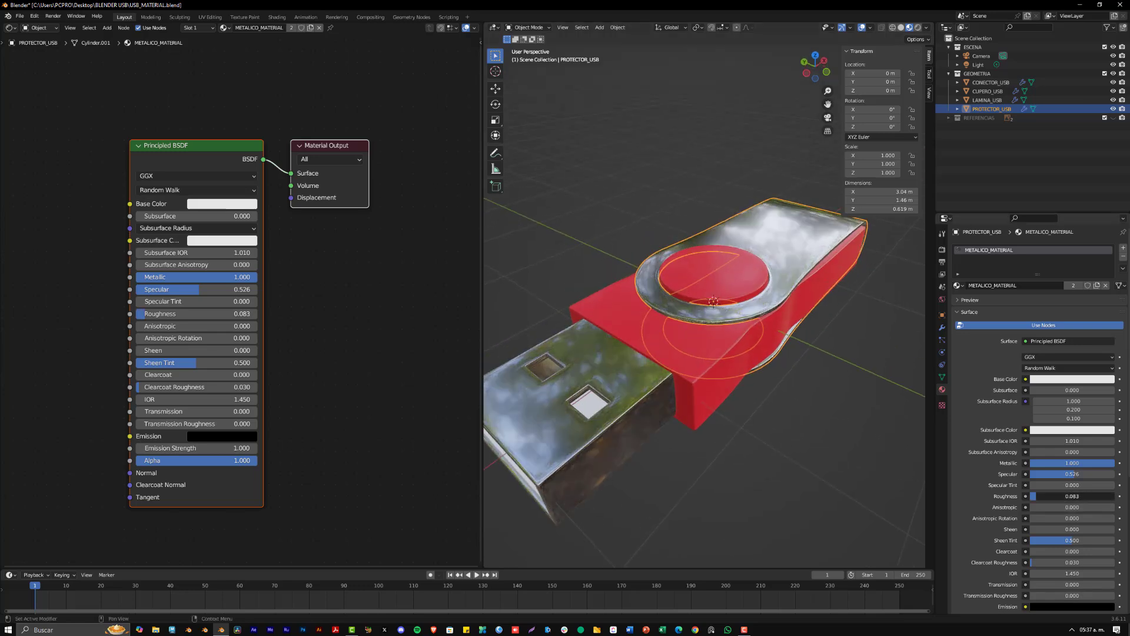
{"action": "middle_click_drag", "start_coordinate": [849, 361], "coordinate": [781, 412]}
{"action": "left_click_drag", "start_coordinate": [1051, 501], "coordinate": [1057, 498]}
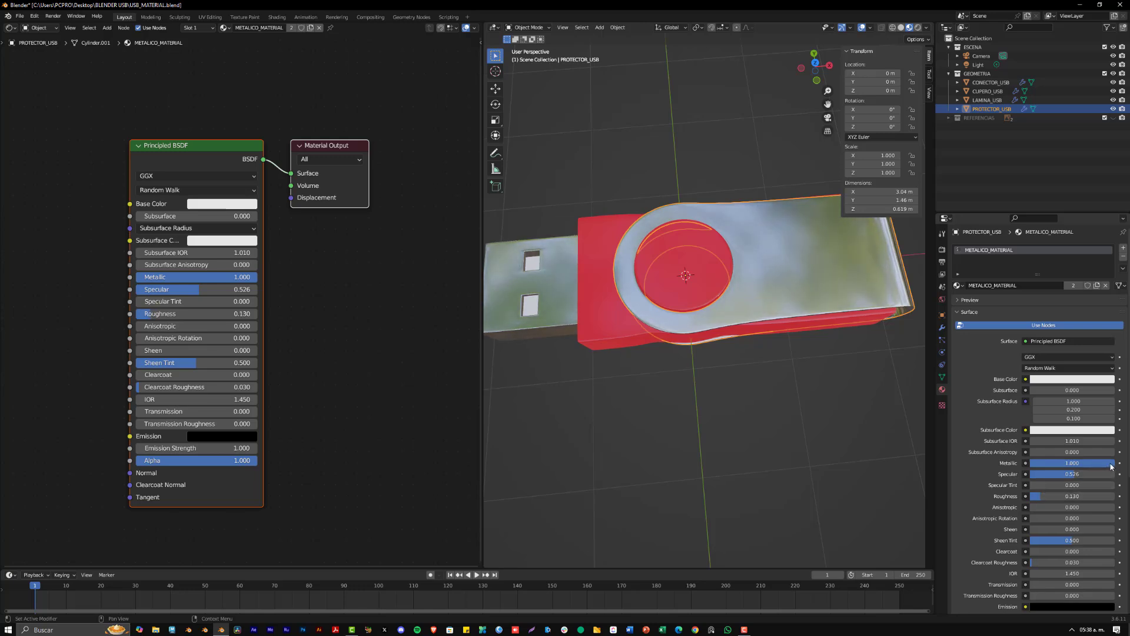
Refine METALICO_MATERIAL with specular at 0.386 and roughness at 0.124, and deselect the protector.
{"action": "left_click_drag", "start_coordinate": [1072, 462], "coordinate": [1058, 500]}
{"action": "middle_click_drag", "start_coordinate": [707, 414], "coordinate": [787, 418]}
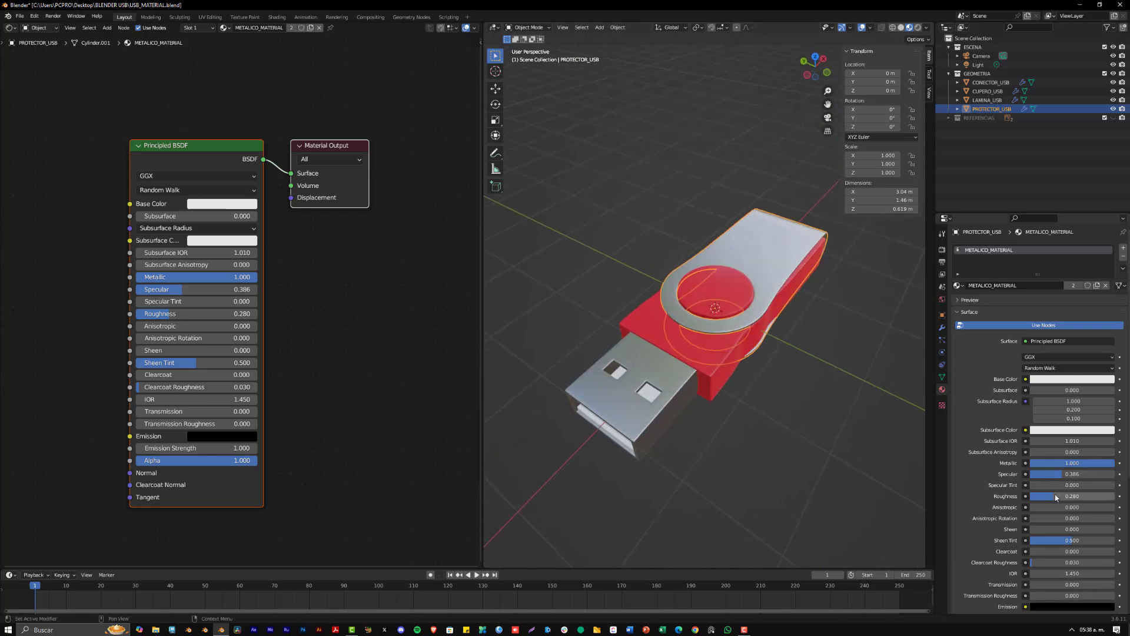
{"action": "left_click_drag", "start_coordinate": [1073, 496], "coordinate": [1061, 496]}
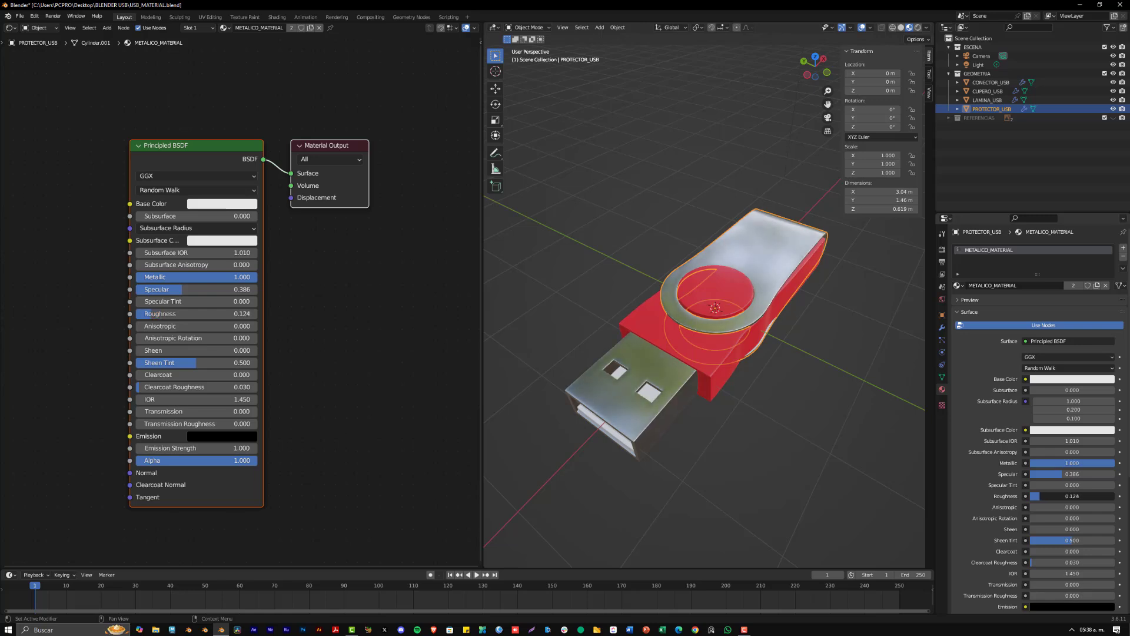
{"action": "middle_click_drag", "start_coordinate": [677, 412], "coordinate": [719, 391]}
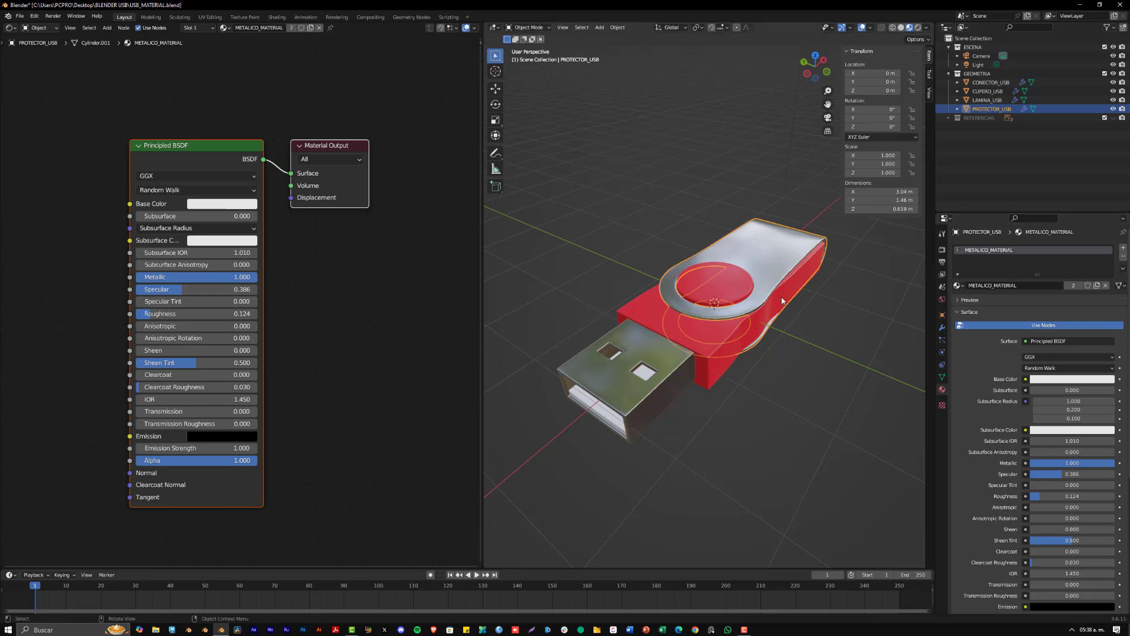
{"action": "left_click", "coordinate": [762, 442]}
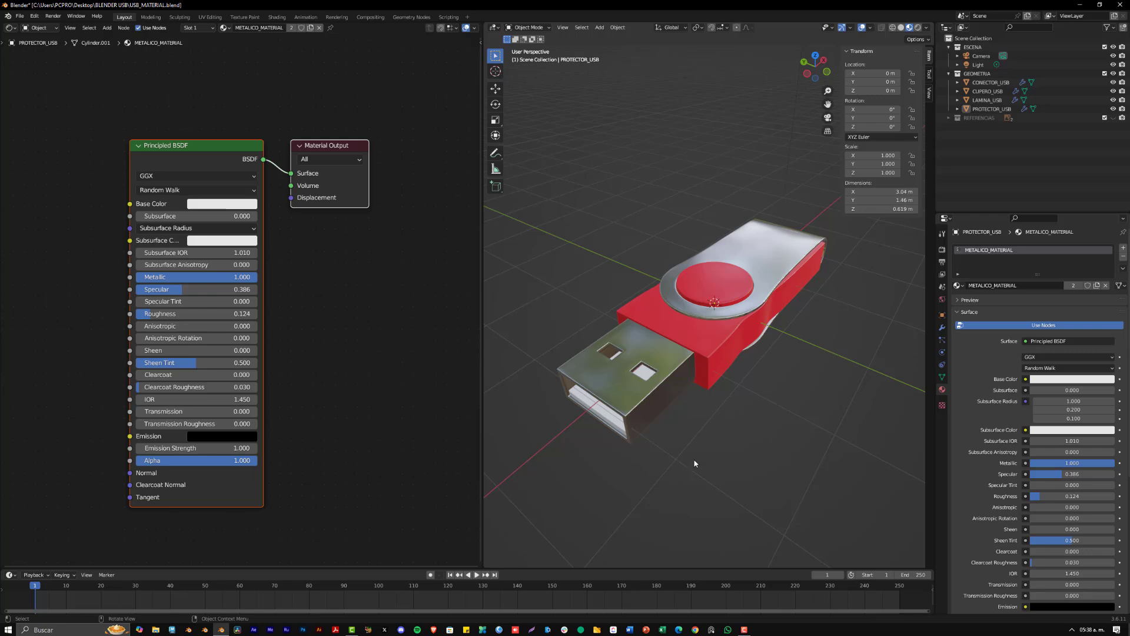
Create a new material on the LAMINA_USB part inside the connector and name it PLASTICO_MATTE_MATERIAL.
{"action": "left_click", "coordinate": [607, 421]}
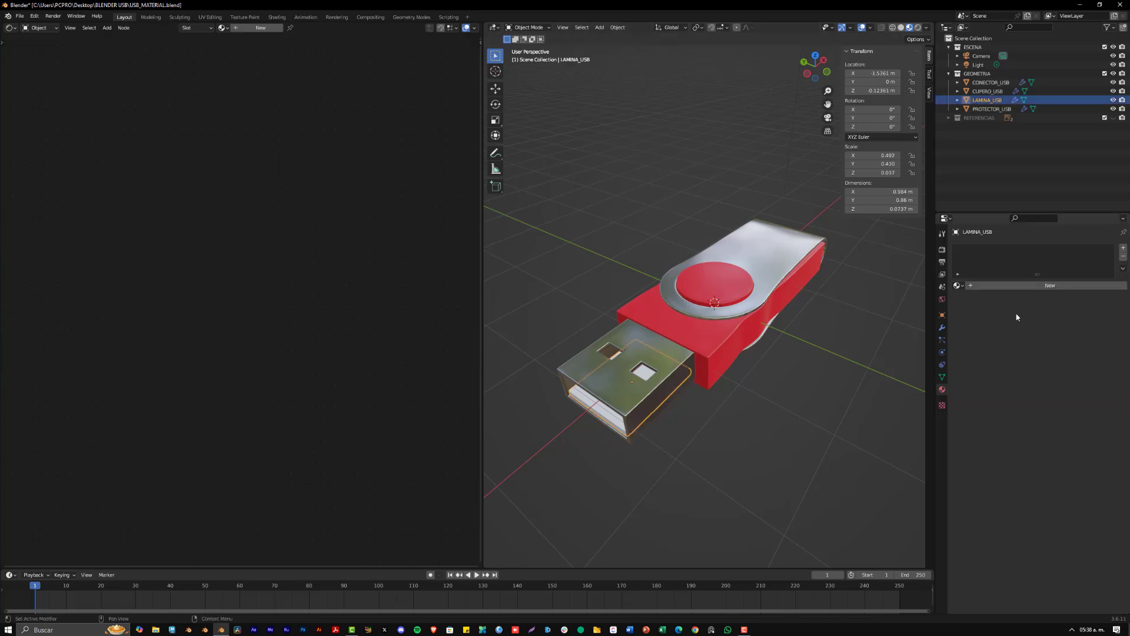
{"action": "left_click", "coordinate": [983, 286]}
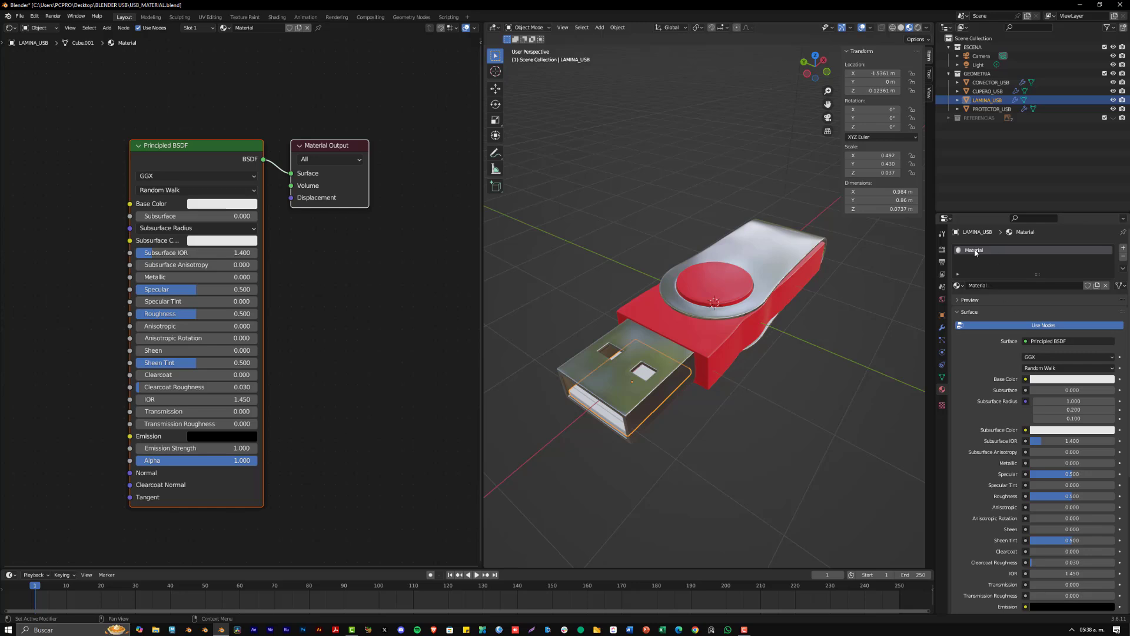
{"action": "left_click", "coordinate": [959, 285]}
{"action": "type", "text": "PLASTICO_MATTE_MATERIA"}
{"action": "key", "text": "BackSpace"}
{"action": "key", "text": "BackSpace"}
{"action": "type", "text": "IAL"}
{"action": "key", "text": "Return"}
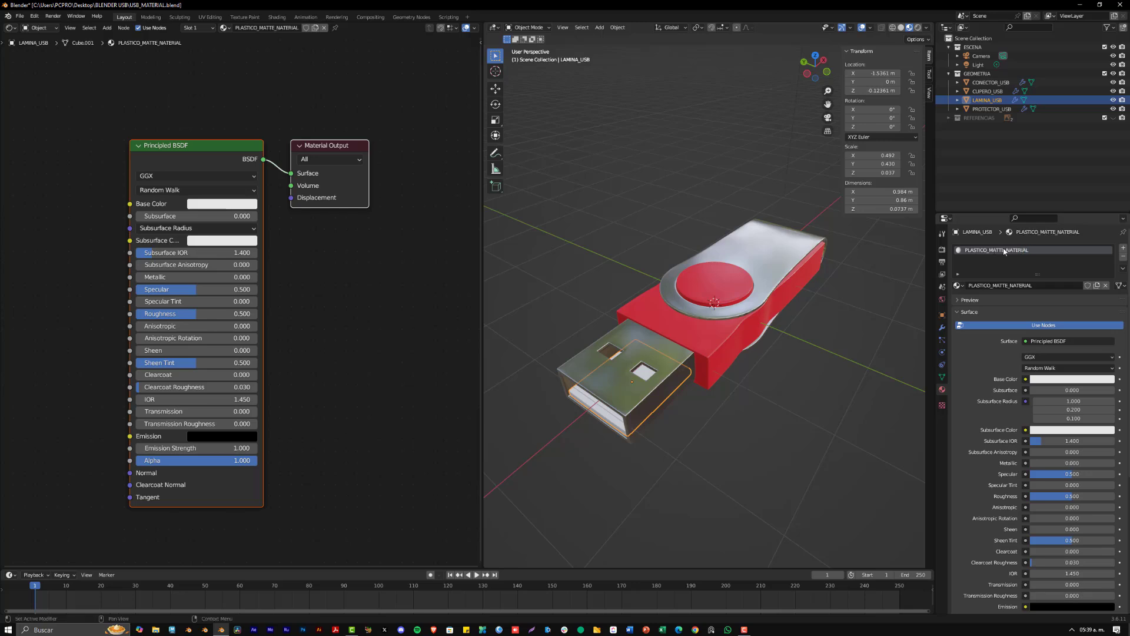
Rename the red USB body's material as PLASTICO_ROJO_MATERIAL.
{"action": "left_click", "coordinate": [734, 330]}
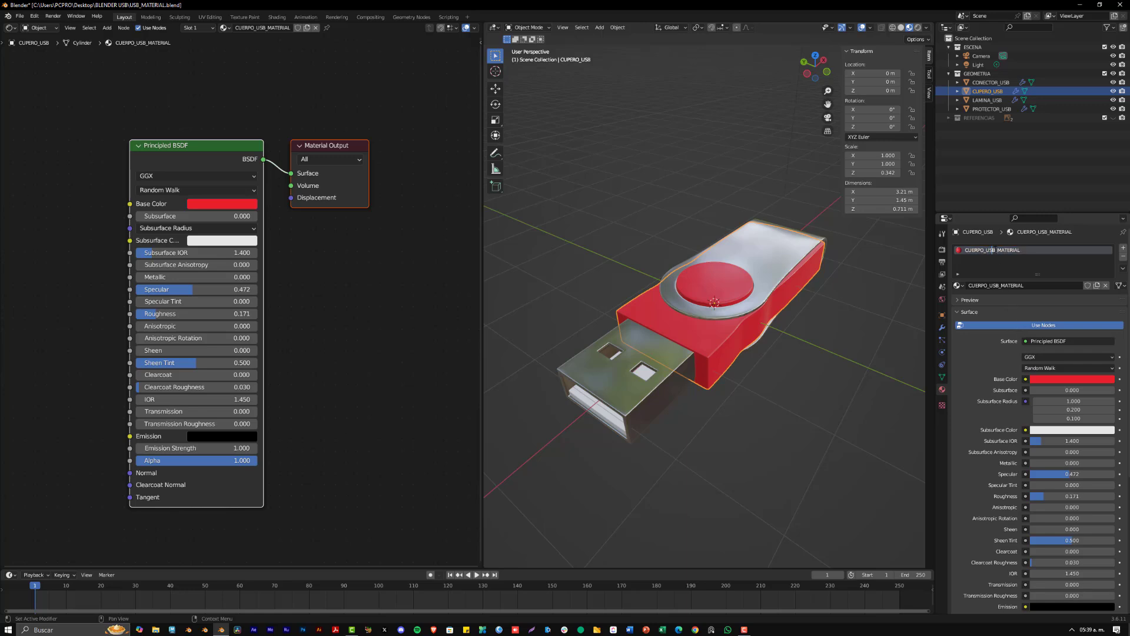
{"action": "left_click_drag", "start_coordinate": [993, 250], "coordinate": [962, 252]}
{"action": "type", "text": "PLASTICO ROJO"}
{"action": "key", "text": "Left"}
{"action": "key", "text": "BackSpace"}
{"action": "type", "text": "_"}
{"action": "key", "text": "Return"}
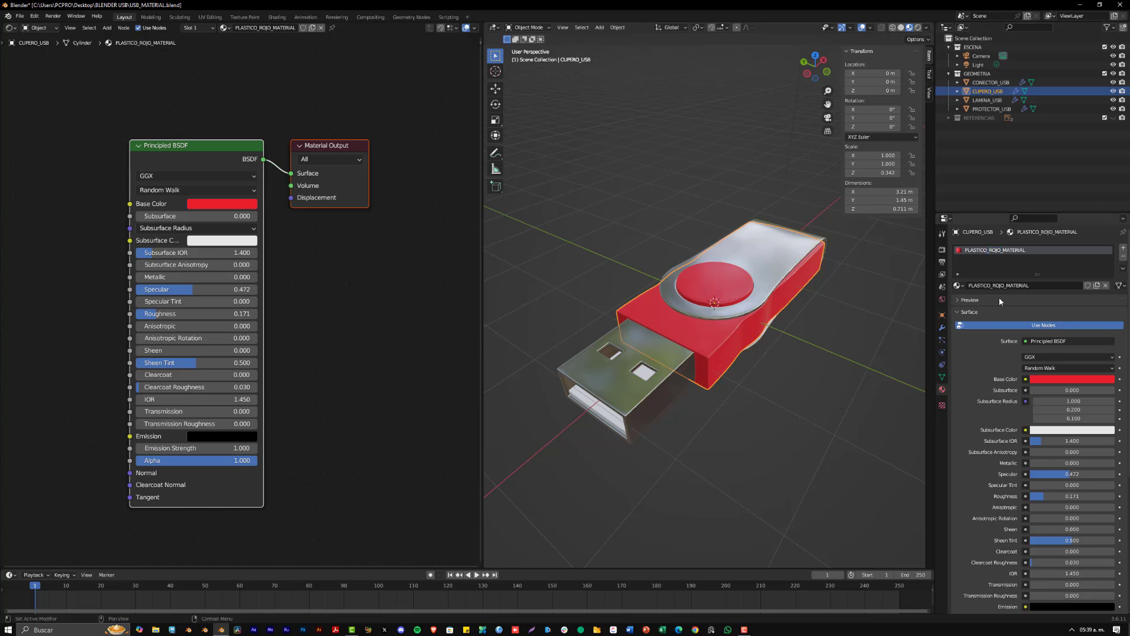
Darken the base color of LAMINA_USB's material to near black, with an HSV value of 0.003.
{"action": "left_click", "coordinate": [617, 425]}
{"action": "left_click", "coordinate": [1063, 381]}
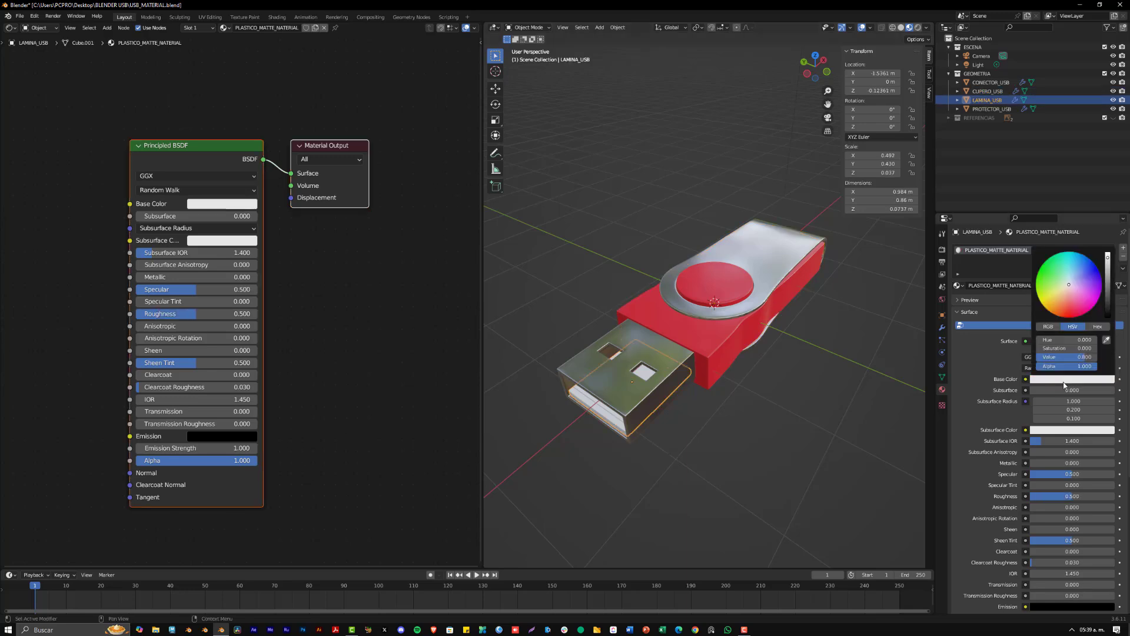
{"action": "left_click_drag", "start_coordinate": [1110, 284], "coordinate": [1107, 316]}
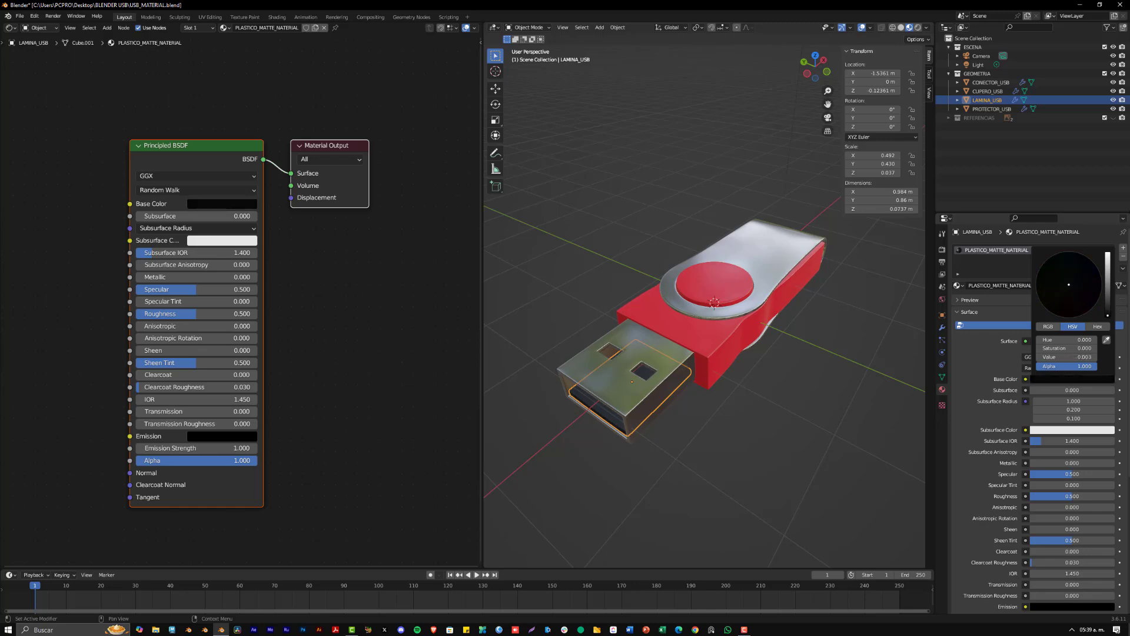
{"action": "middle_click_drag", "start_coordinate": [655, 460], "coordinate": [748, 389]}
{"action": "scroll", "coordinate": [753, 418], "scroll_direction": "up", "scroll_amount": 4}
{"action": "left_click", "coordinate": [835, 436]}
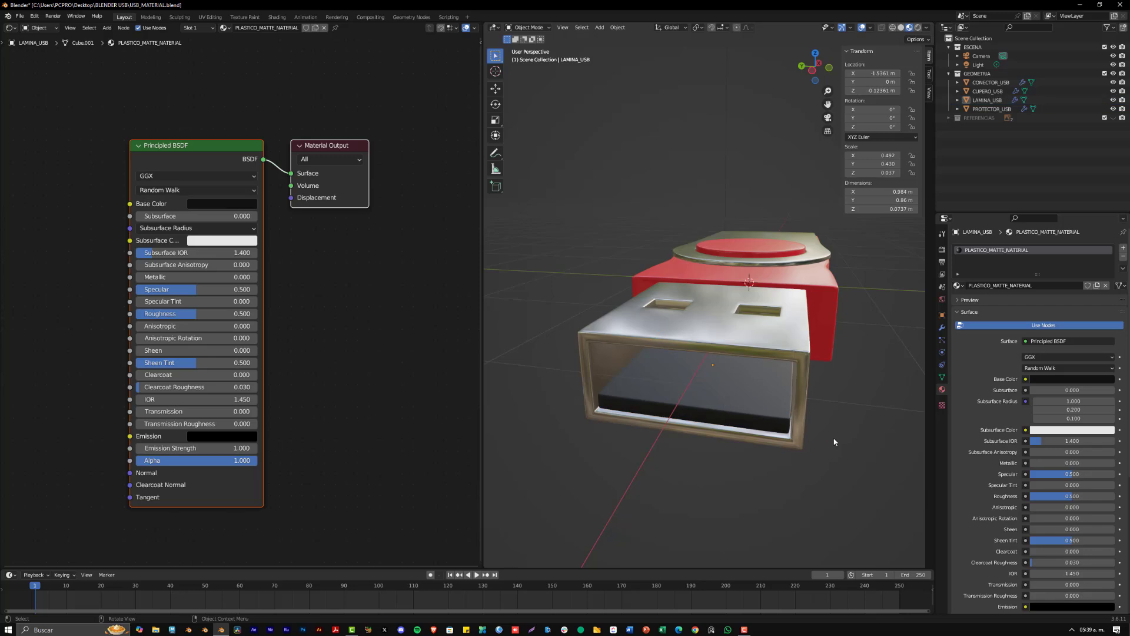
Set PLASTICO_MATTE_MATERIAL's specular to 0.101 and roughness to 0.567.
{"action": "scroll", "coordinate": [824, 442], "scroll_direction": "up", "scroll_amount": 2}
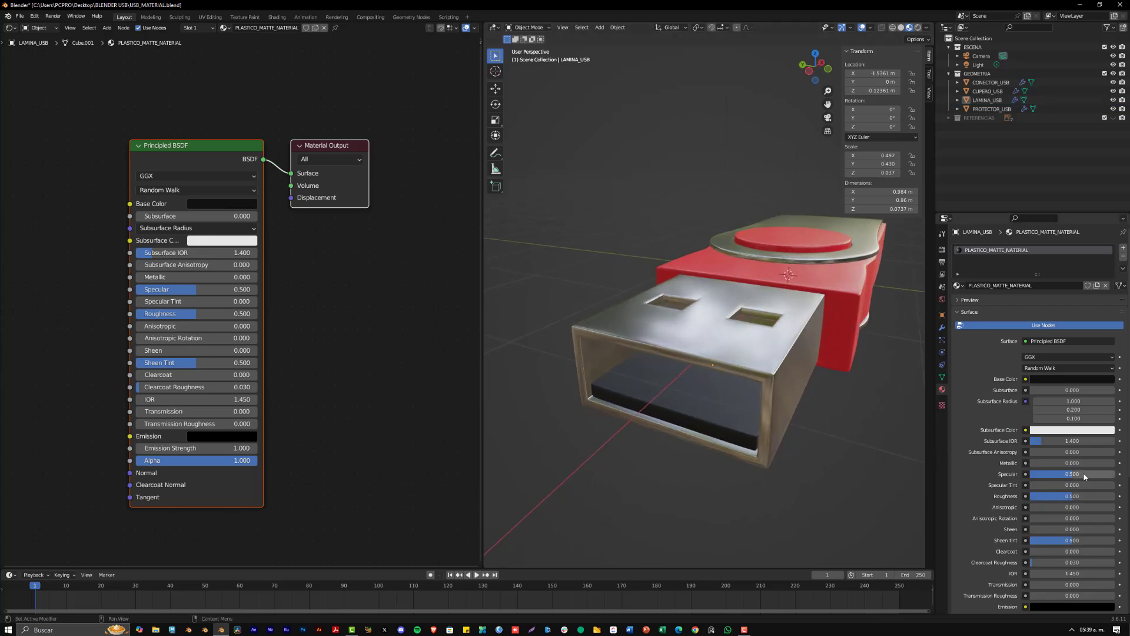
{"action": "mouse_move", "coordinate": [1084, 477]}
{"action": "left_mouse_down"}
{"action": "mouse_move", "coordinate": [1060, 477]}
{"action": "mouse_move", "coordinate": [1064, 496]}
{"action": "mouse_move", "coordinate": [1053, 496]}
{"action": "mouse_move", "coordinate": [1095, 496]}
{"action": "mouse_move", "coordinate": [1045, 476]}
{"action": "mouse_move", "coordinate": [1088, 497]}
{"action": "mouse_move", "coordinate": [1078, 496]}
{"action": "left_mouse_up"}
{"action": "middle_click_drag", "start_coordinate": [777, 459], "coordinate": [803, 354]}
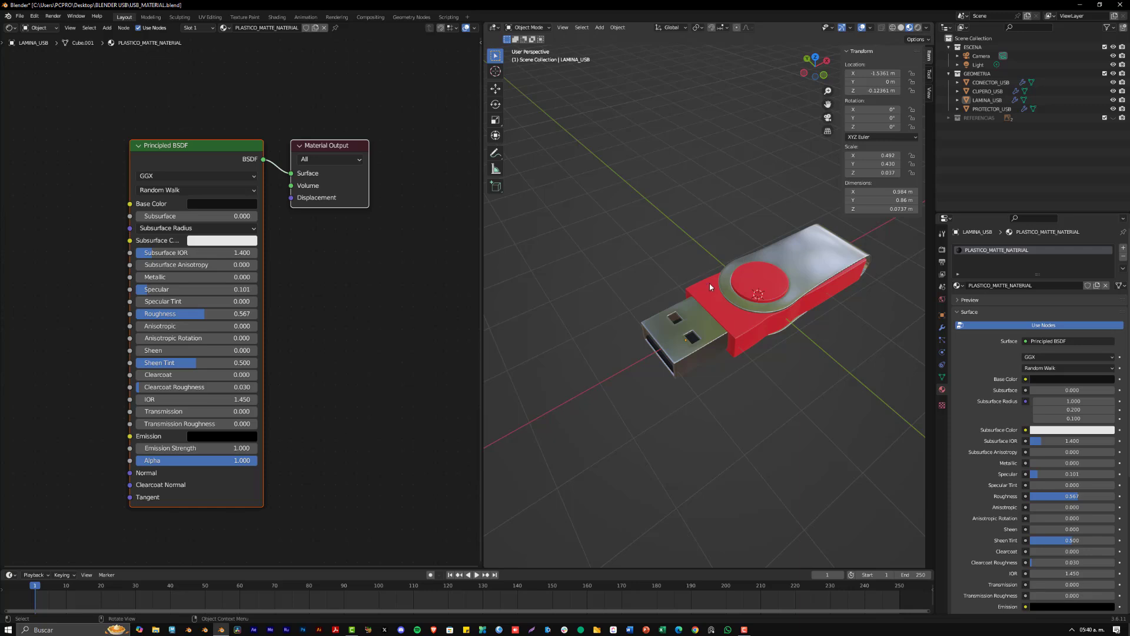
Enable Scene Lights in the viewport shading options.
{"action": "left_click", "coordinate": [926, 28]}
{"action": "left_click", "coordinate": [902, 72]}
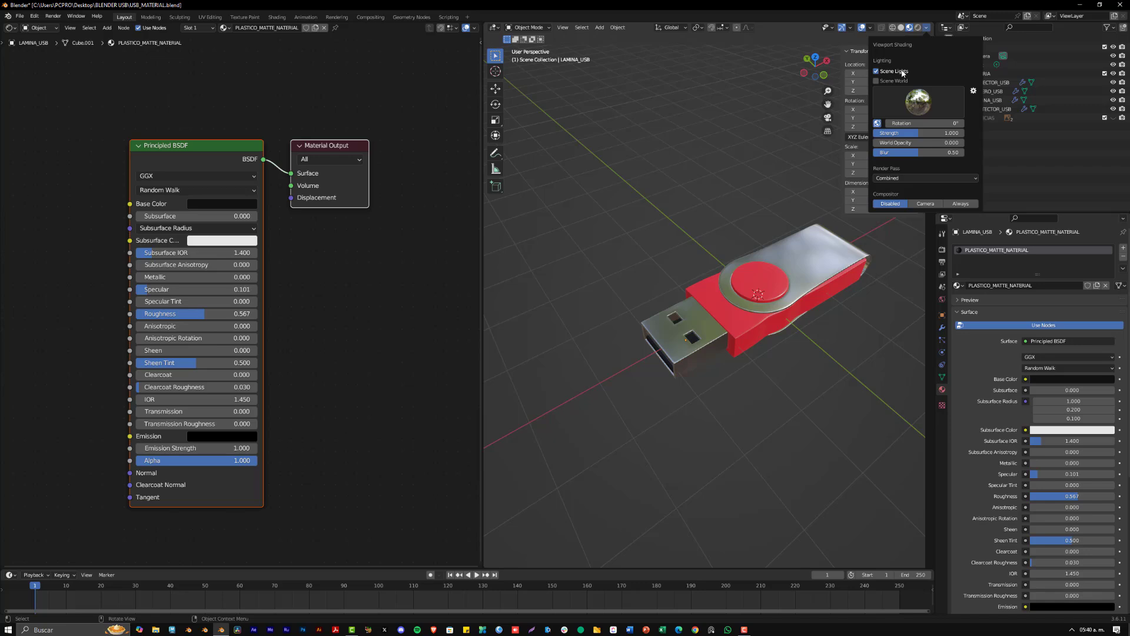
Select the Light and try moving it around above the USB drive.
{"action": "left_click", "coordinate": [977, 65]}
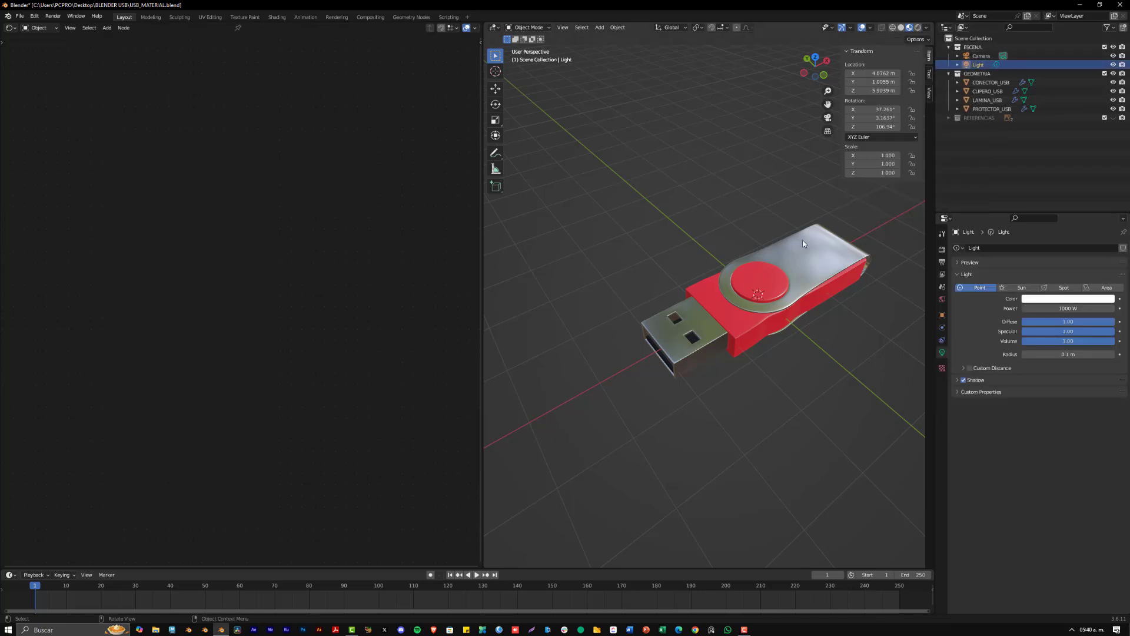
{"action": "scroll", "coordinate": [803, 238], "scroll_direction": "down", "scroll_amount": 3}
{"action": "middle_click_drag", "start_coordinate": [803, 238], "coordinate": [748, 274]}
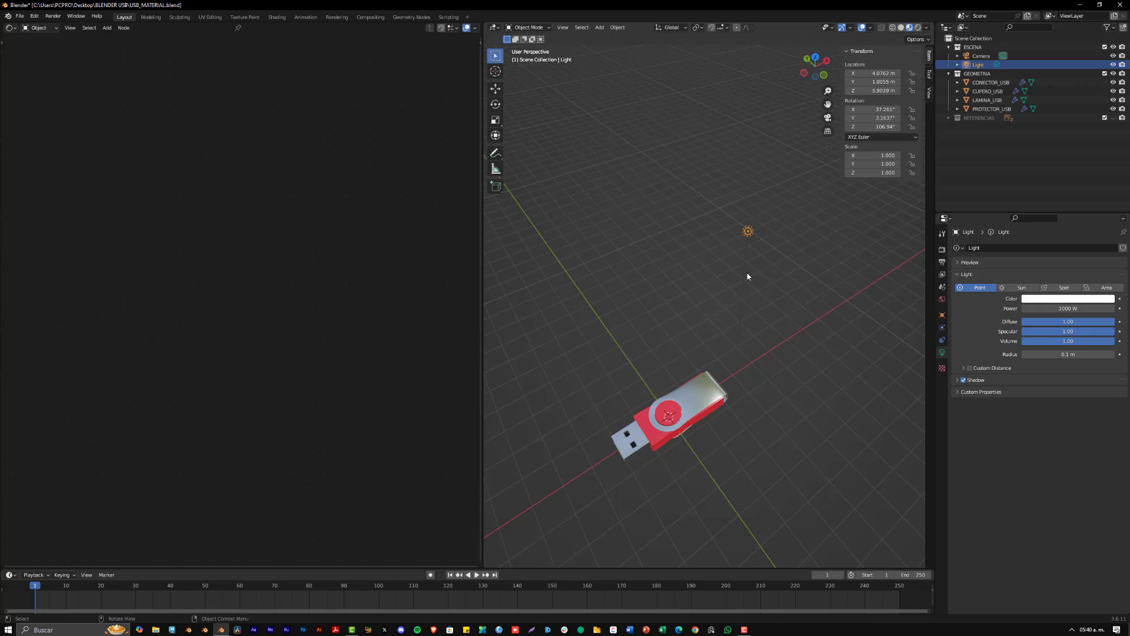
{"action": "key", "text": "g"}
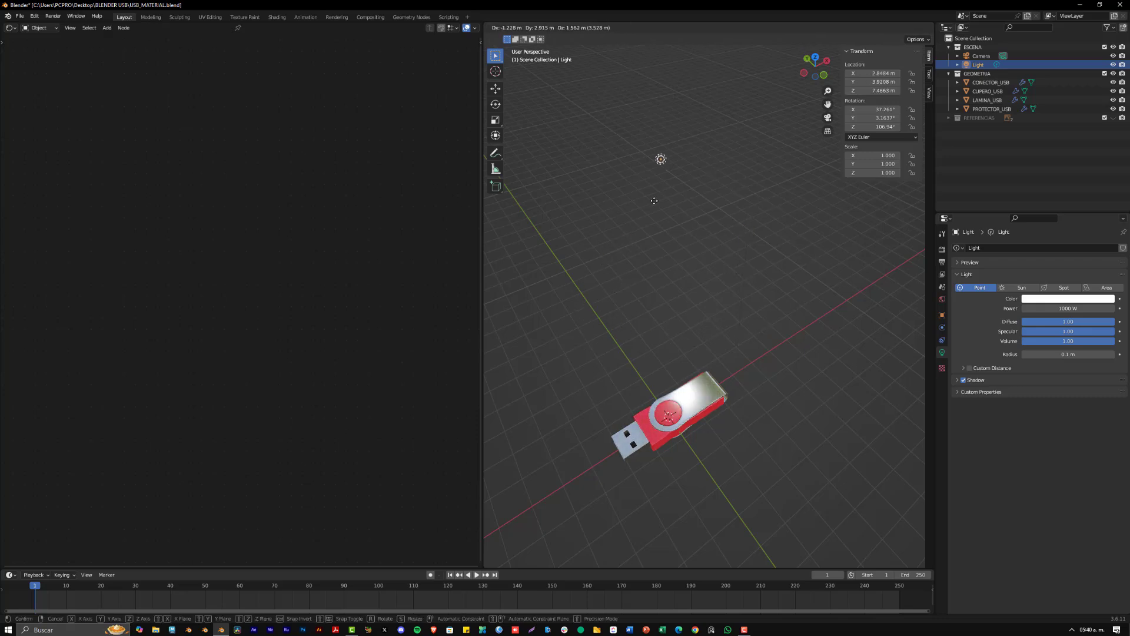
{"action": "left_click", "coordinate": [740, 272]}
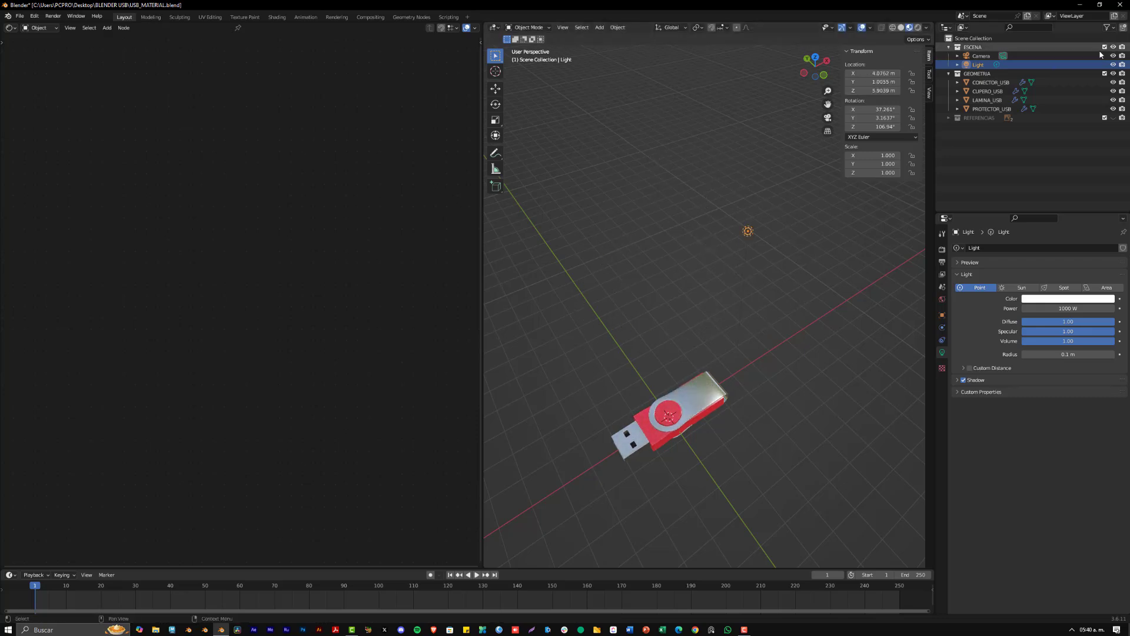
Hide the Light in the viewport.
{"action": "left_click", "coordinate": [1112, 65]}
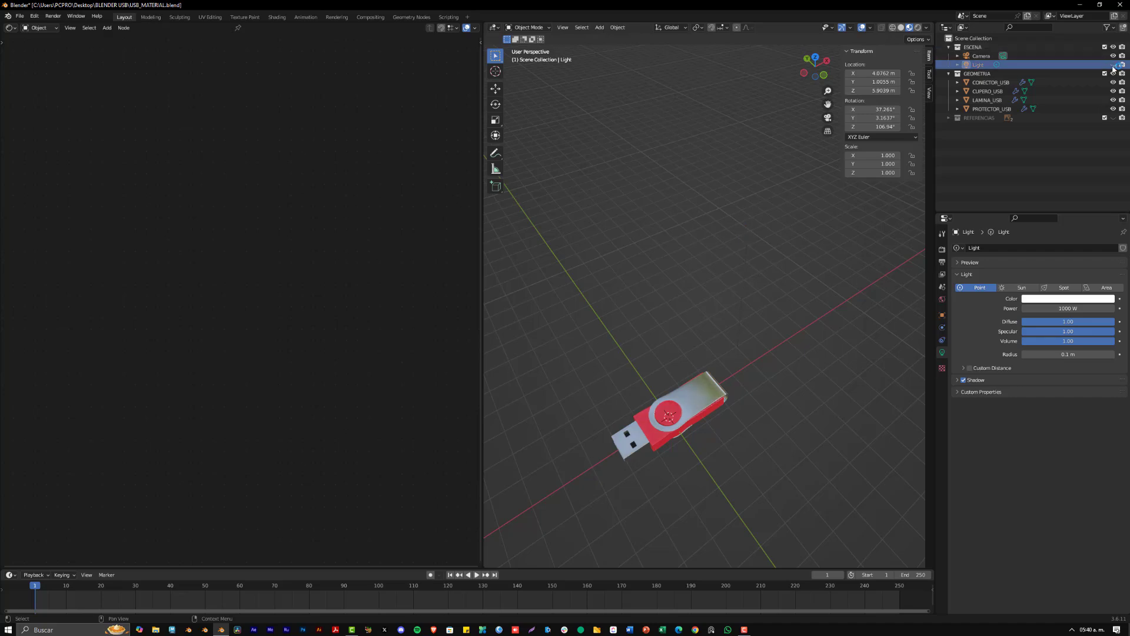
{"action": "middle_click_drag", "start_coordinate": [773, 392], "coordinate": [780, 340]}
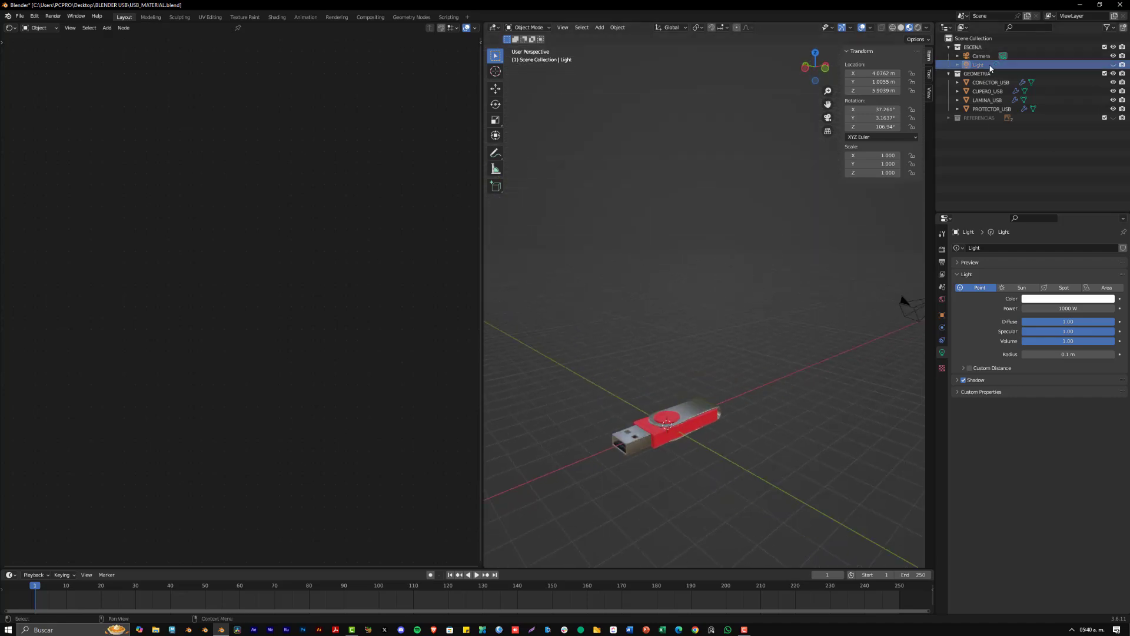
Select the Camera and examine the USB drive's framing through the camera view.
{"action": "left_click", "coordinate": [906, 305]}
{"action": "middle_click_drag", "start_coordinate": [843, 318], "coordinate": [779, 331]}
{"action": "key", "text": "KP_0"}
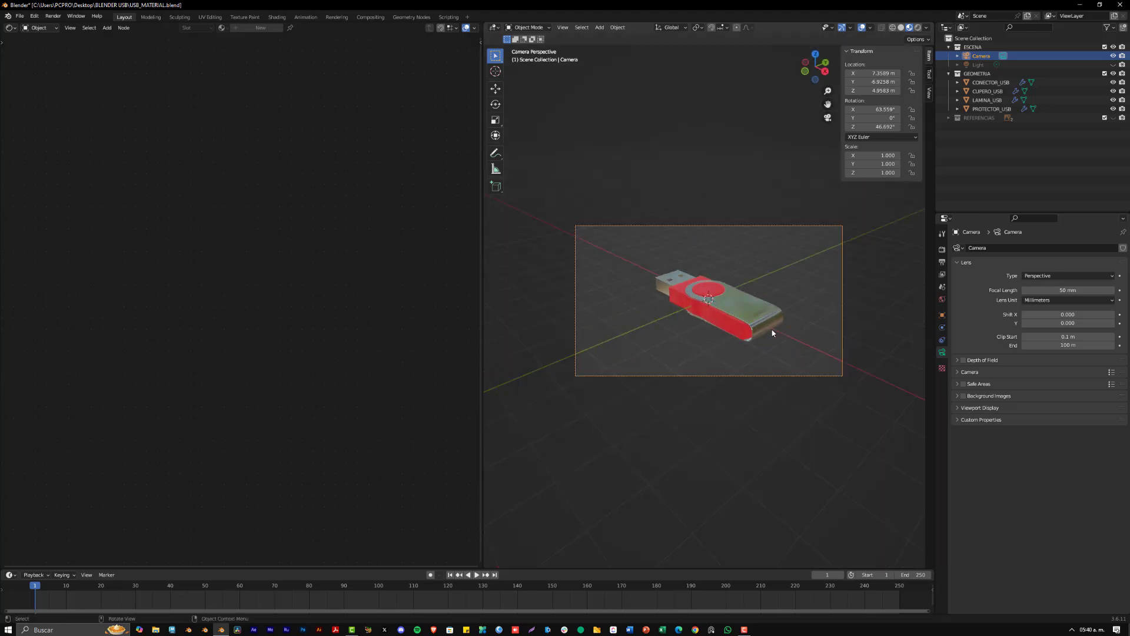
{"action": "scroll", "coordinate": [723, 310], "scroll_direction": "up", "scroll_amount": 2}
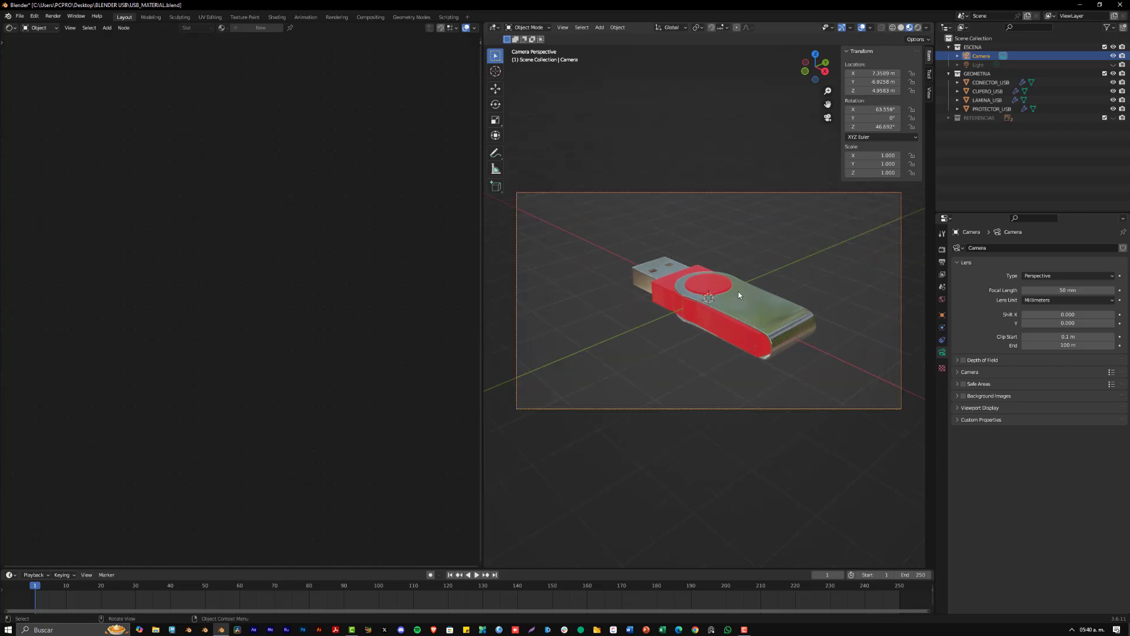
{"action": "key", "text": "KP_0"}
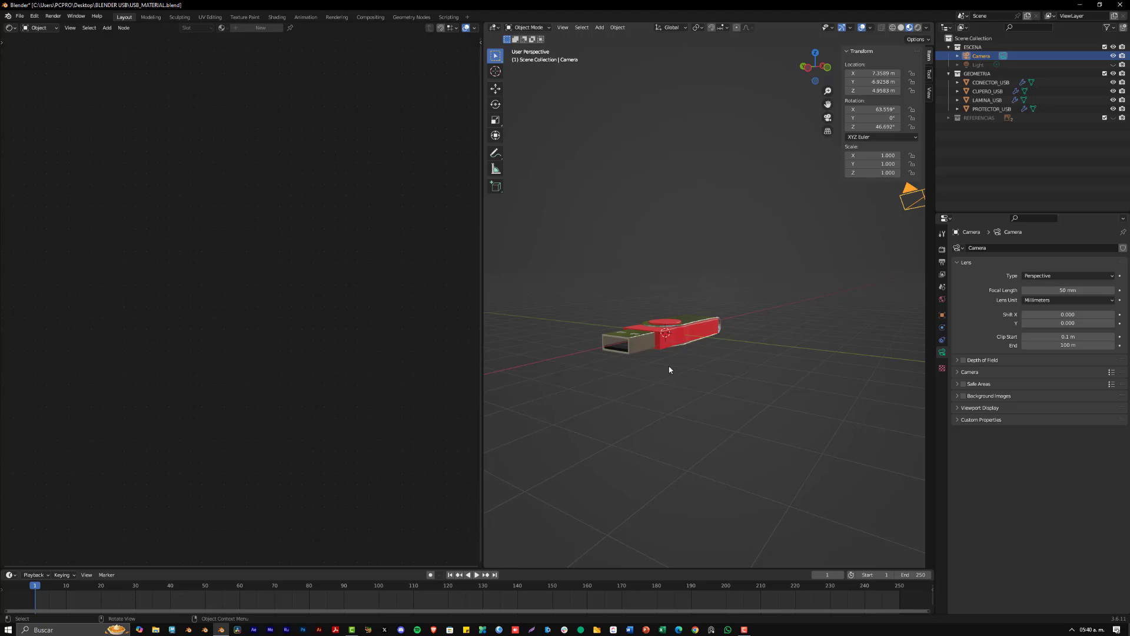
{"action": "key", "text": "KP_0"}
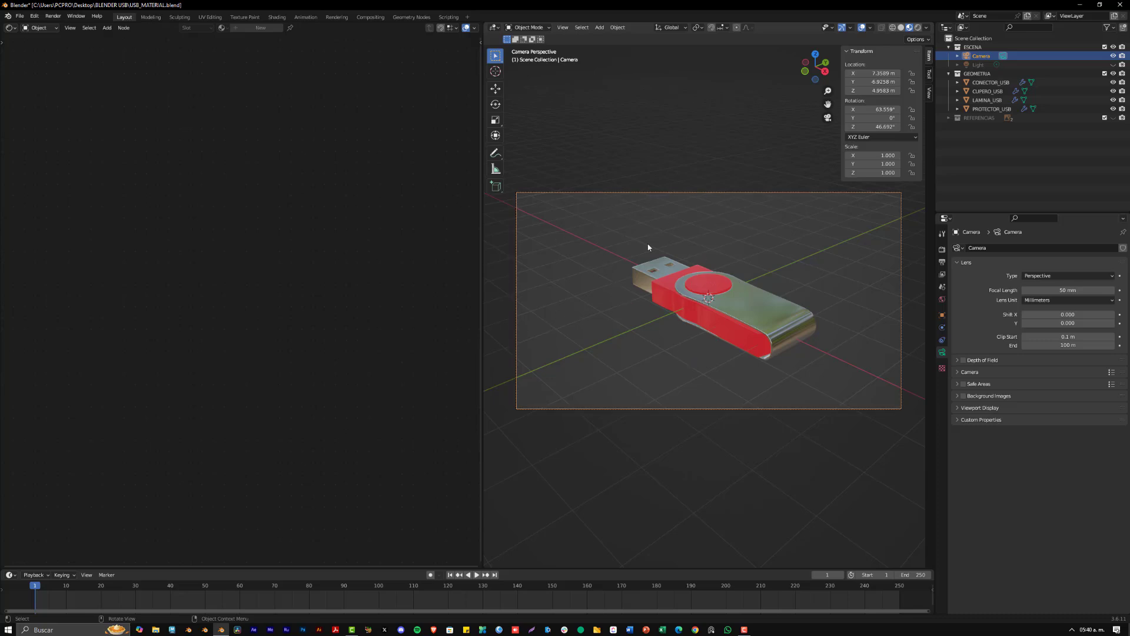
Lock the camera to the view and reframe the shot so the USB drive is seen from its connector end.
{"action": "mouse_move", "coordinate": [716, 328]}
{"action": "middle_mouse_down"}
{"action": "mouse_move", "coordinate": [736, 335]}
{"action": "mouse_move", "coordinate": [673, 321]}
{"action": "mouse_move", "coordinate": [713, 343]}
{"action": "middle_mouse_up"}
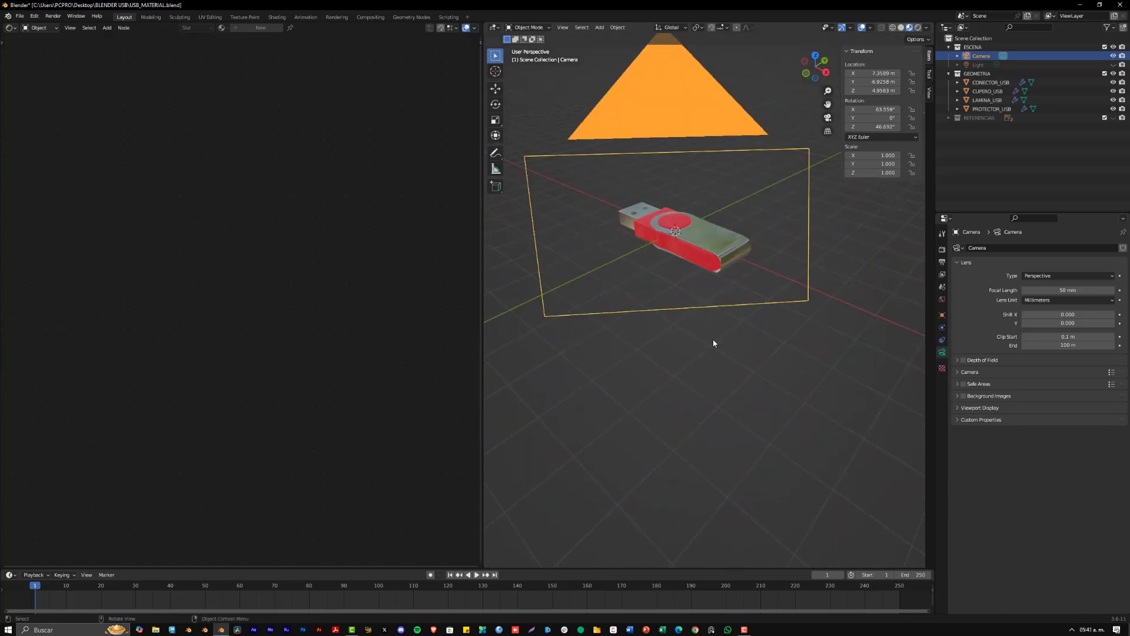
{"action": "key", "text": "KP_0"}
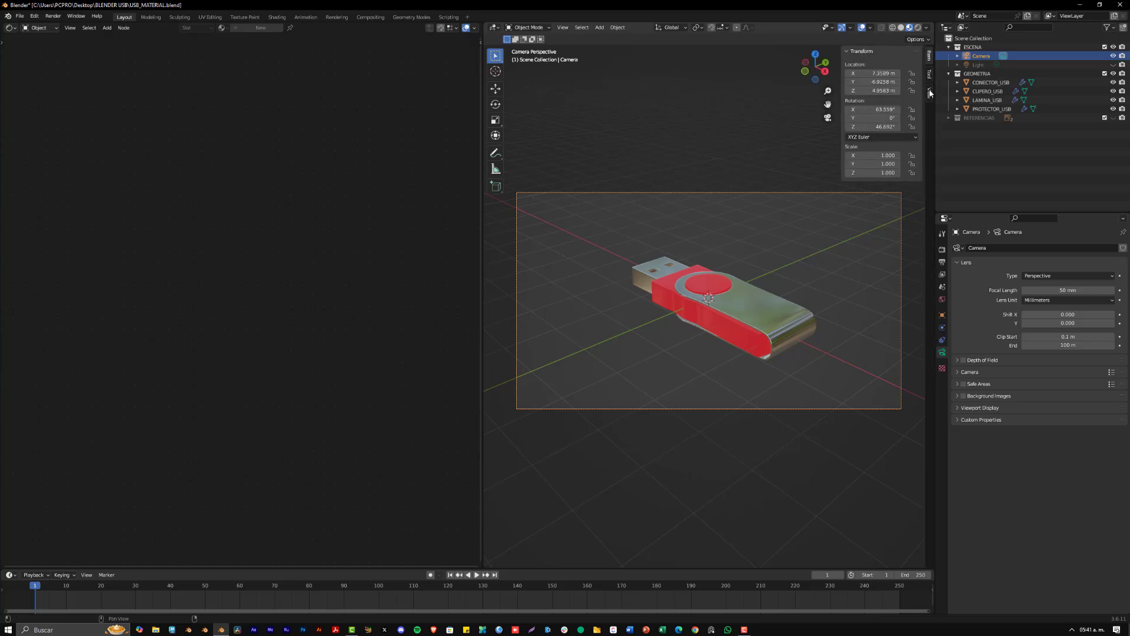
{"action": "left_click", "coordinate": [930, 93]}
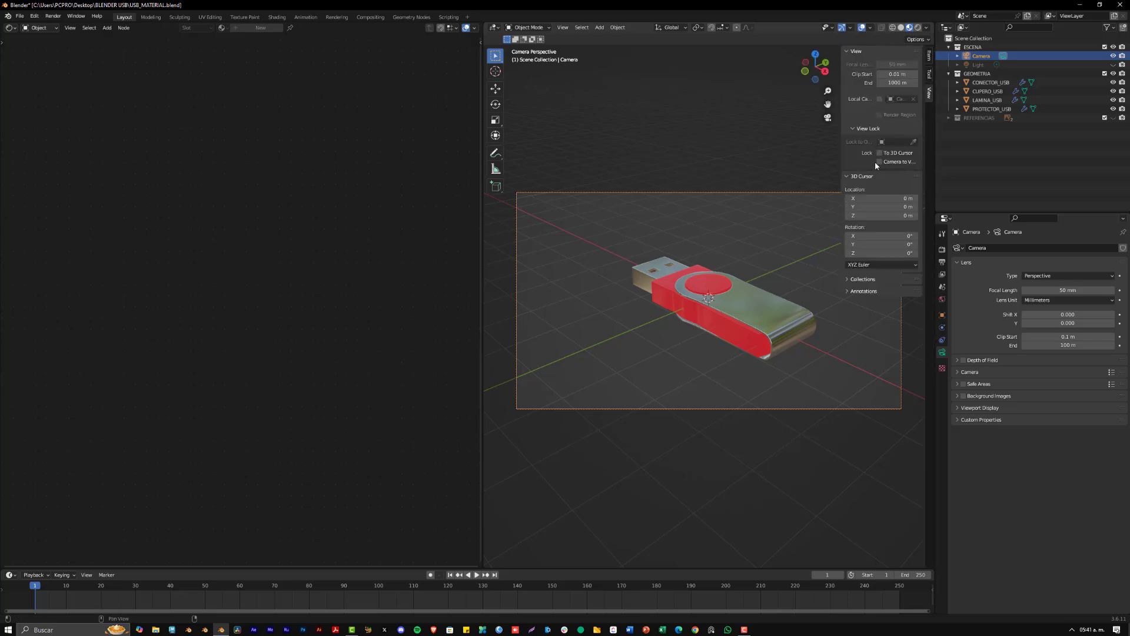
{"action": "left_click_drag", "start_coordinate": [841, 164], "coordinate": [818, 164]}
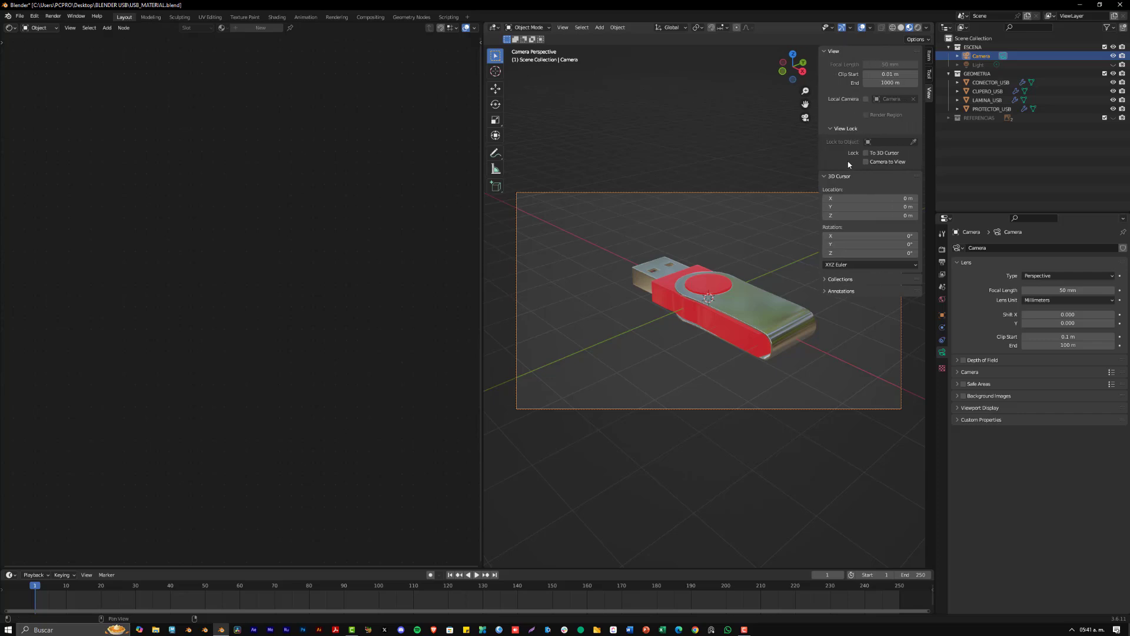
{"action": "middle_click_drag", "start_coordinate": [712, 351], "coordinate": [767, 324]}
{"action": "left_click", "coordinate": [686, 295]}
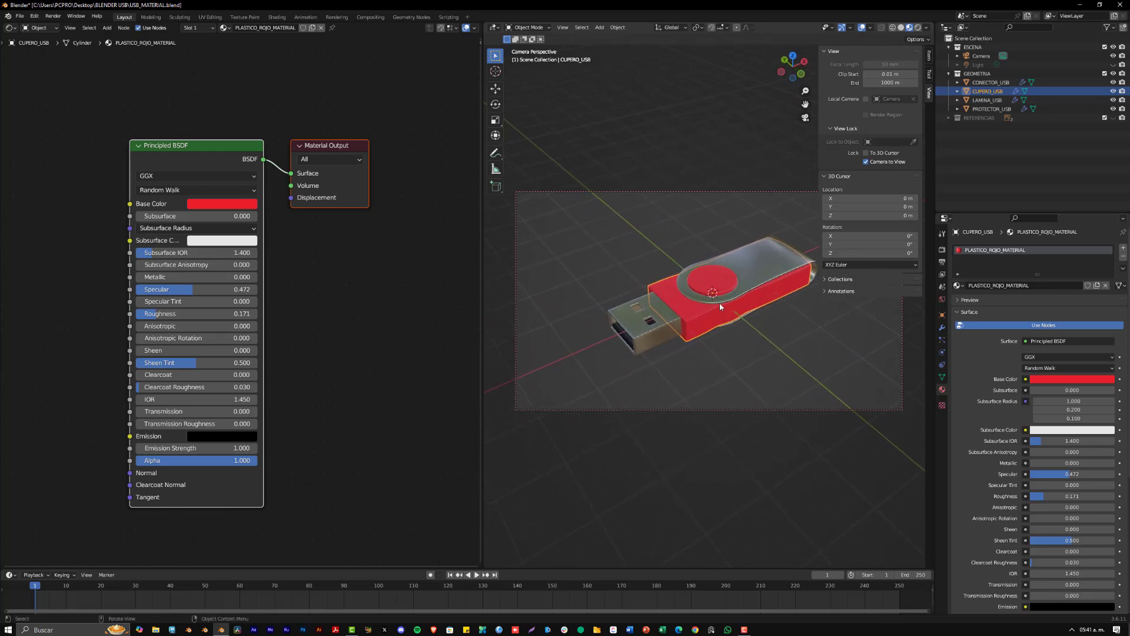
{"action": "middle_click_drag", "start_coordinate": [710, 325], "coordinate": [728, 341]}
{"action": "left_click", "coordinate": [728, 341]}
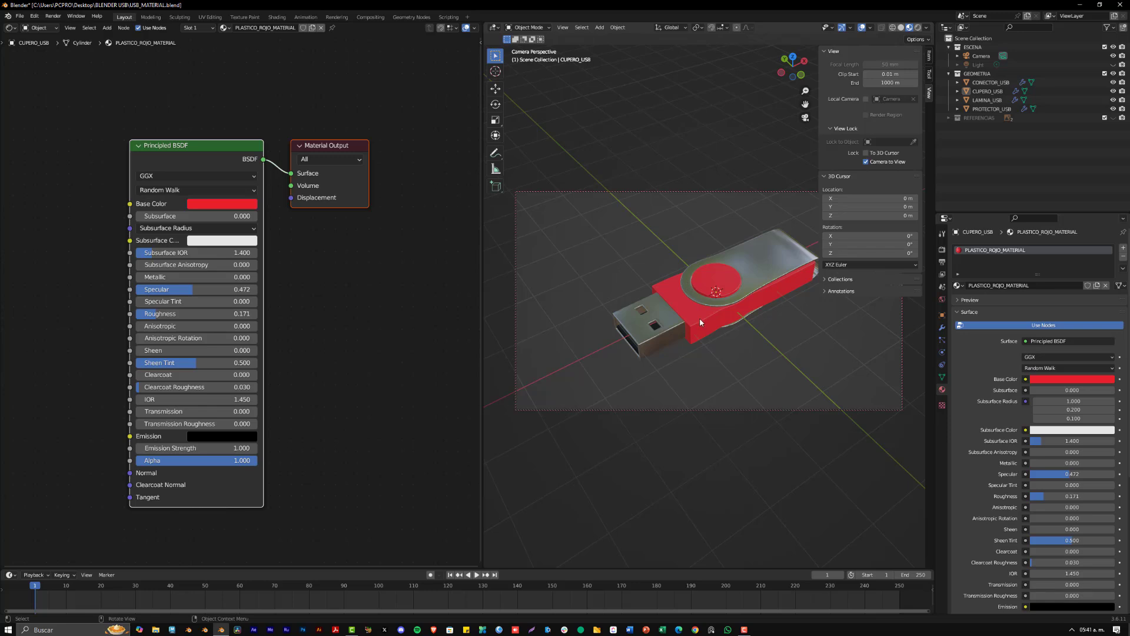
Unlock the camera from the view, hide the sidebar and return to the camera view.
{"action": "left_click", "coordinate": [882, 163]}
{"action": "key", "text": "n"}
{"action": "middle_click_drag", "start_coordinate": [780, 338], "coordinate": [753, 353]}
{"action": "key", "text": "KP_0"}
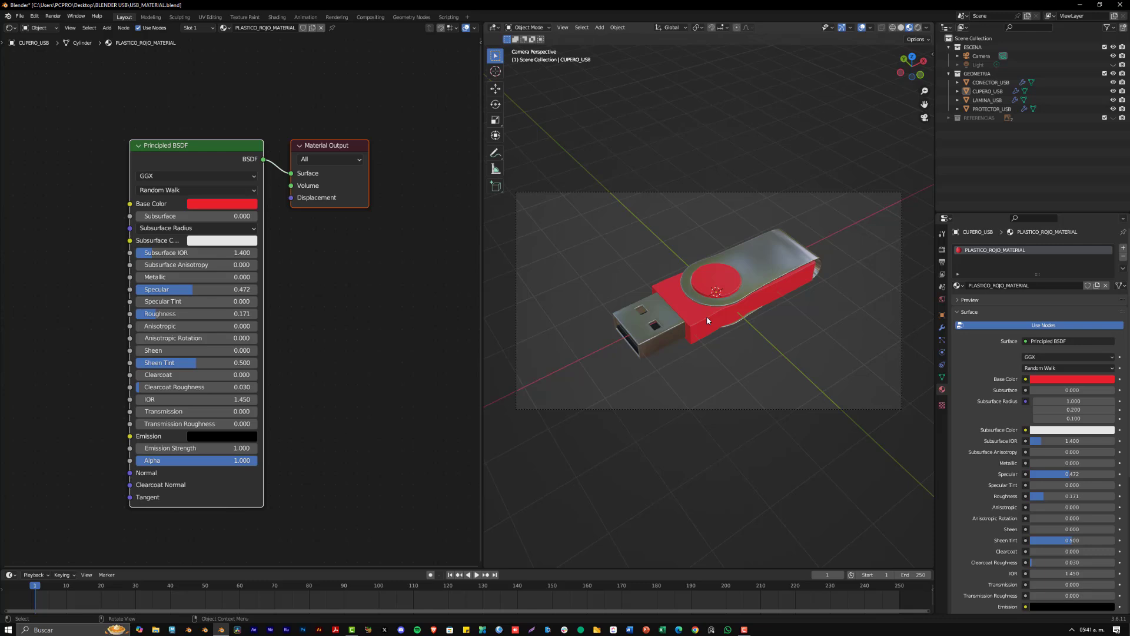
Render the camera's image of the USB drive and switch the viewport to rendered shading.
{"action": "key", "text": "F12"}
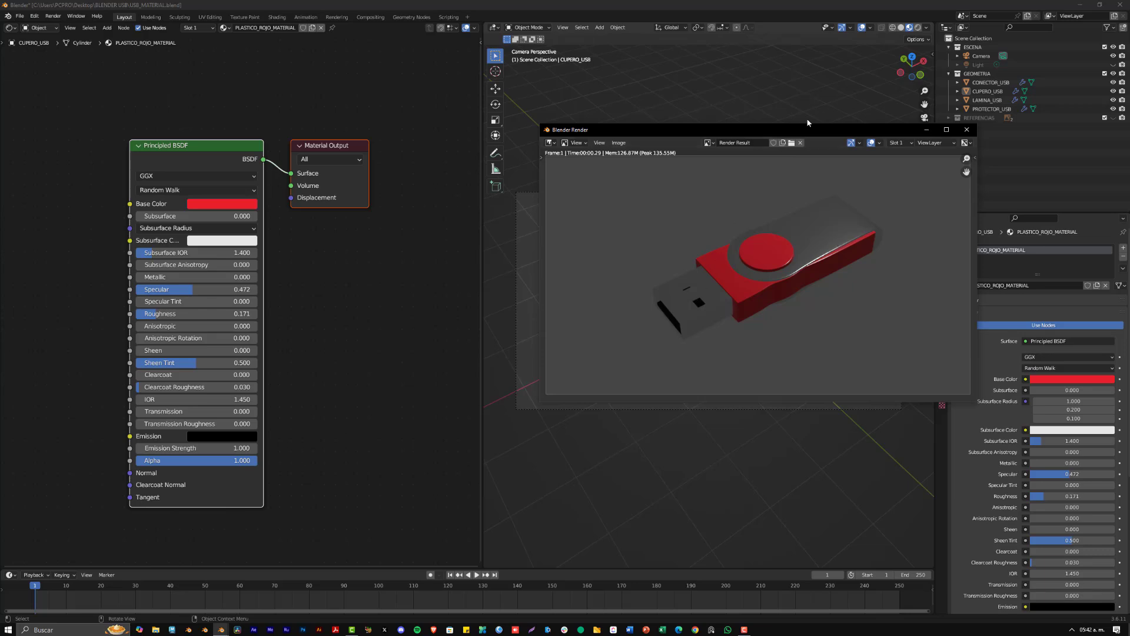
{"action": "left_click_drag", "start_coordinate": [818, 129], "coordinate": [365, 59]}
{"action": "left_click", "coordinate": [918, 28]}
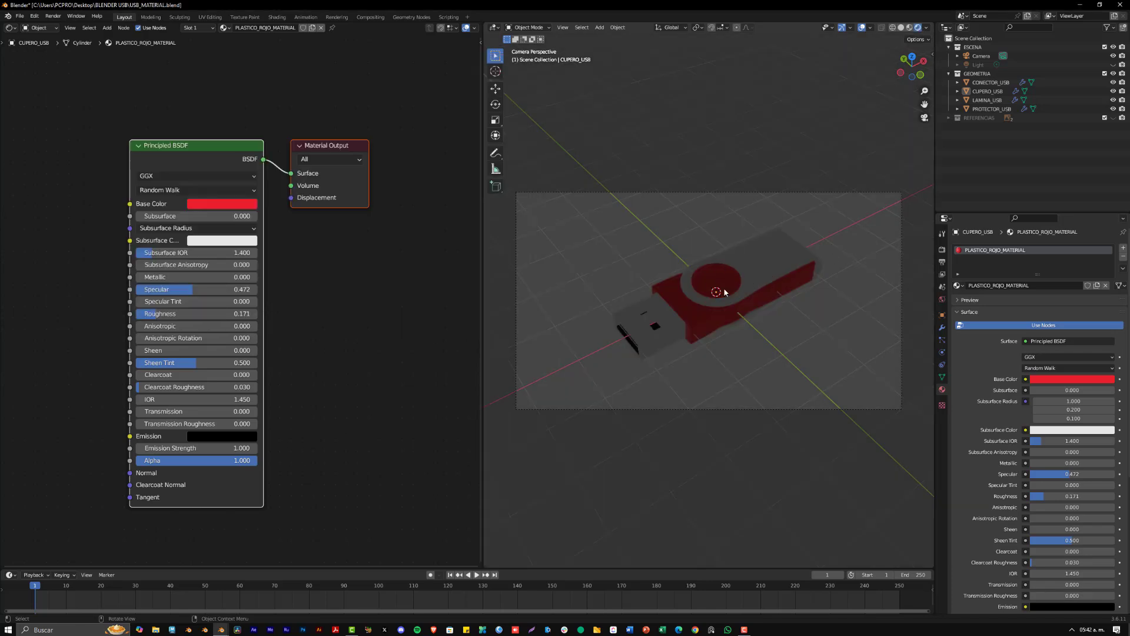
Turn off Scene World in the viewport shading options and render the image again to compare the lighting.
{"action": "left_click", "coordinate": [942, 299]}
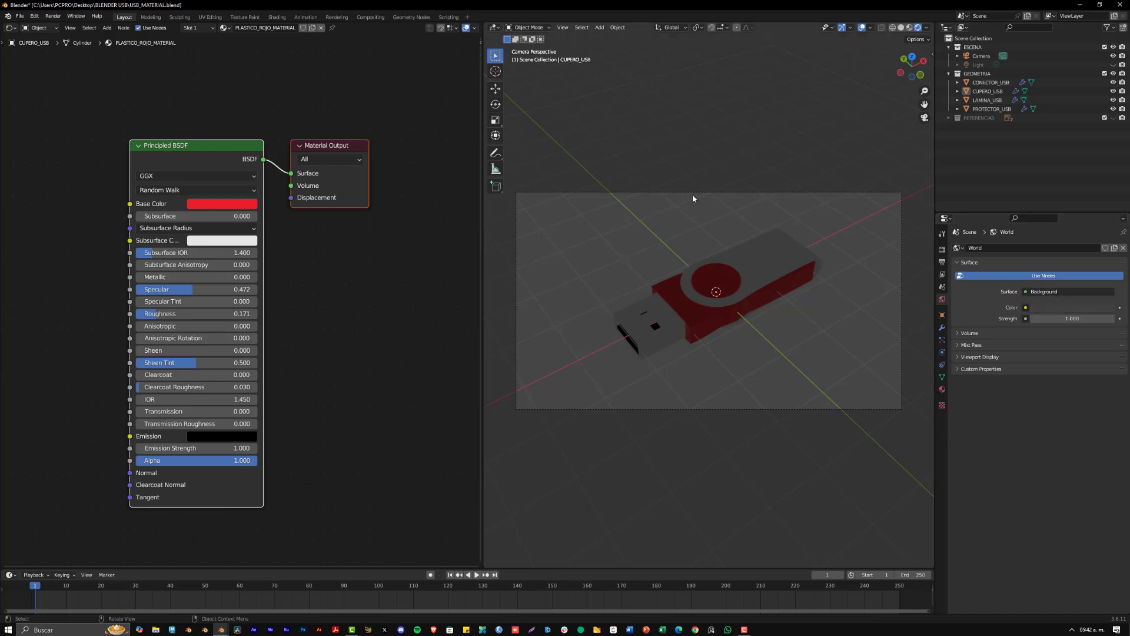
{"action": "left_click", "coordinate": [926, 27]}
{"action": "left_click", "coordinate": [893, 81]}
{"action": "left_click", "coordinate": [807, 276]}
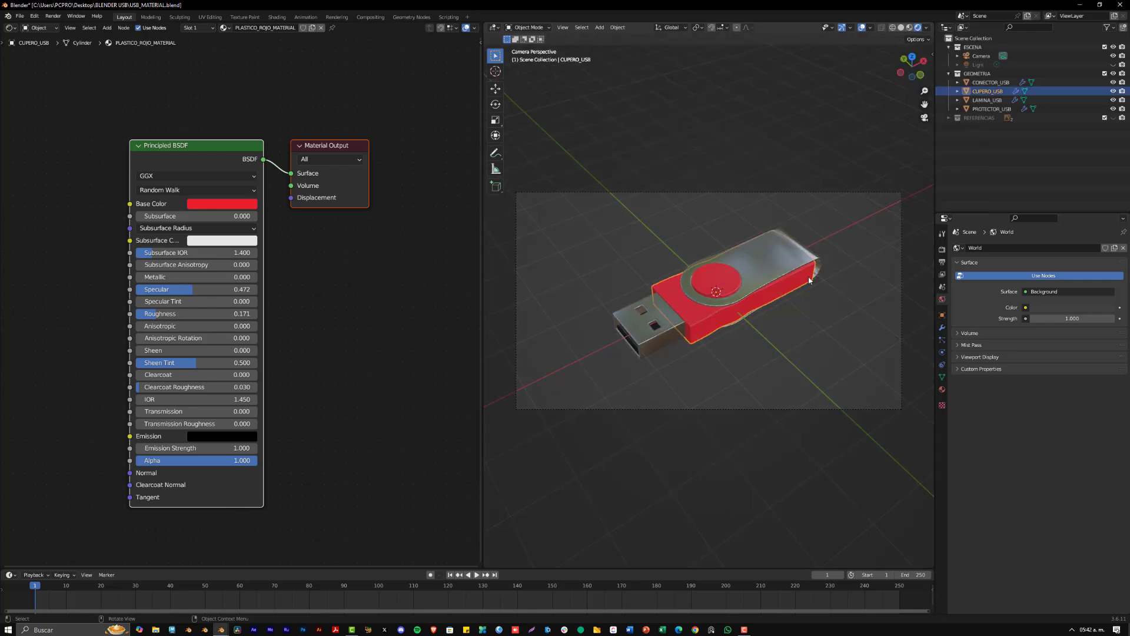
{"action": "key", "text": "F12"}
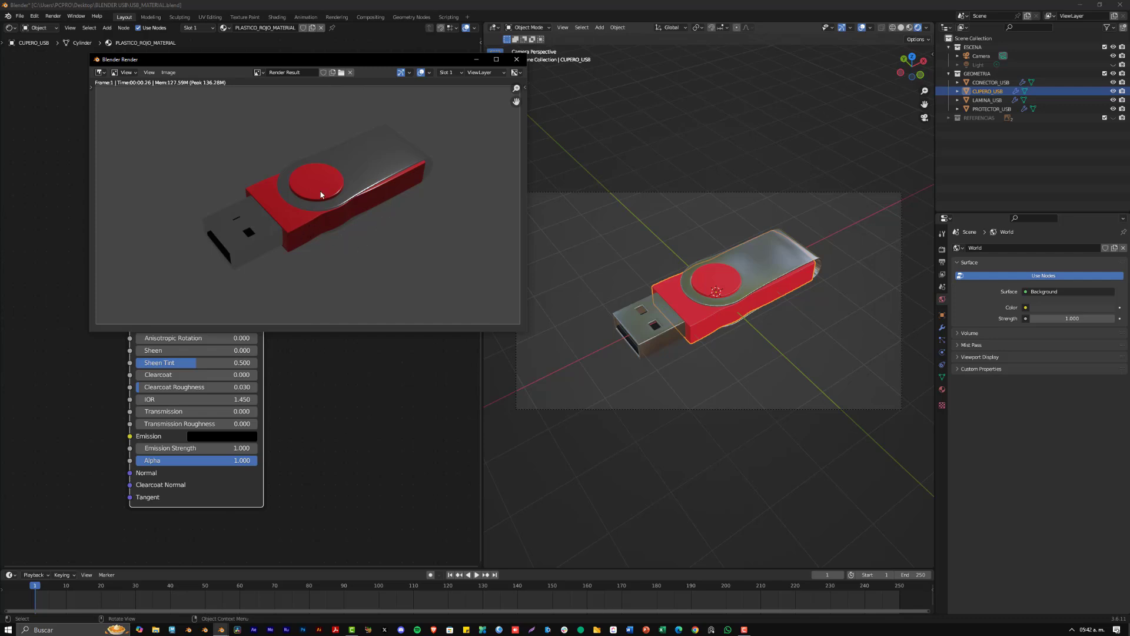
{"action": "left_click", "coordinate": [516, 59]}
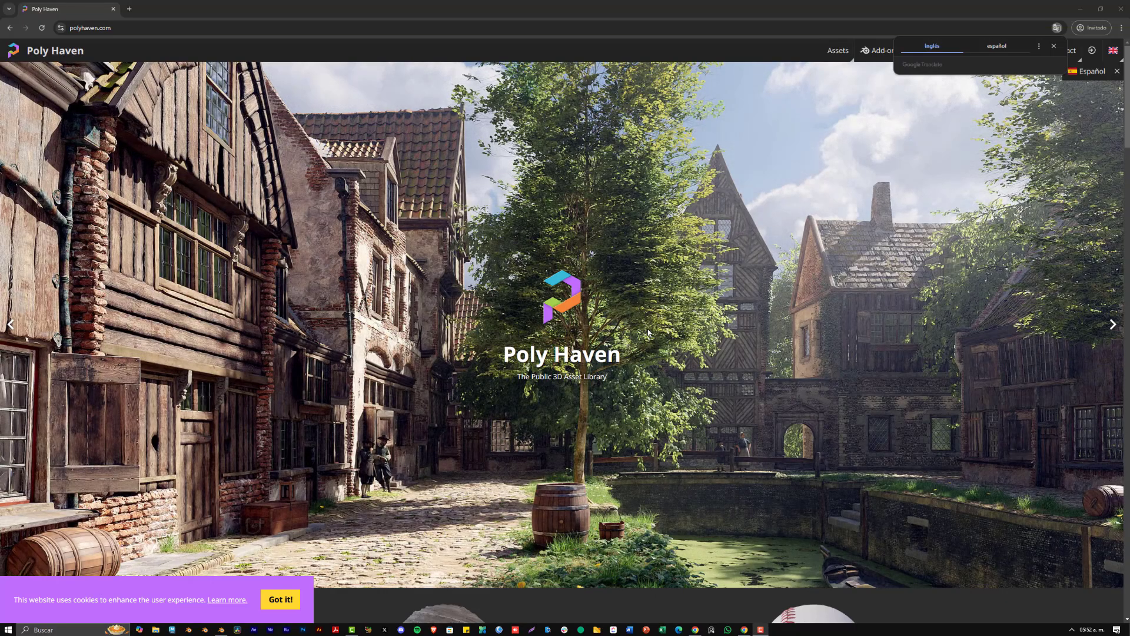
In the browser, look through Poly Haven's HDRIs and open the Brown Photostudio 02 asset.
{"action": "scroll", "coordinate": [648, 333], "scroll_direction": "down", "scroll_amount": 3}
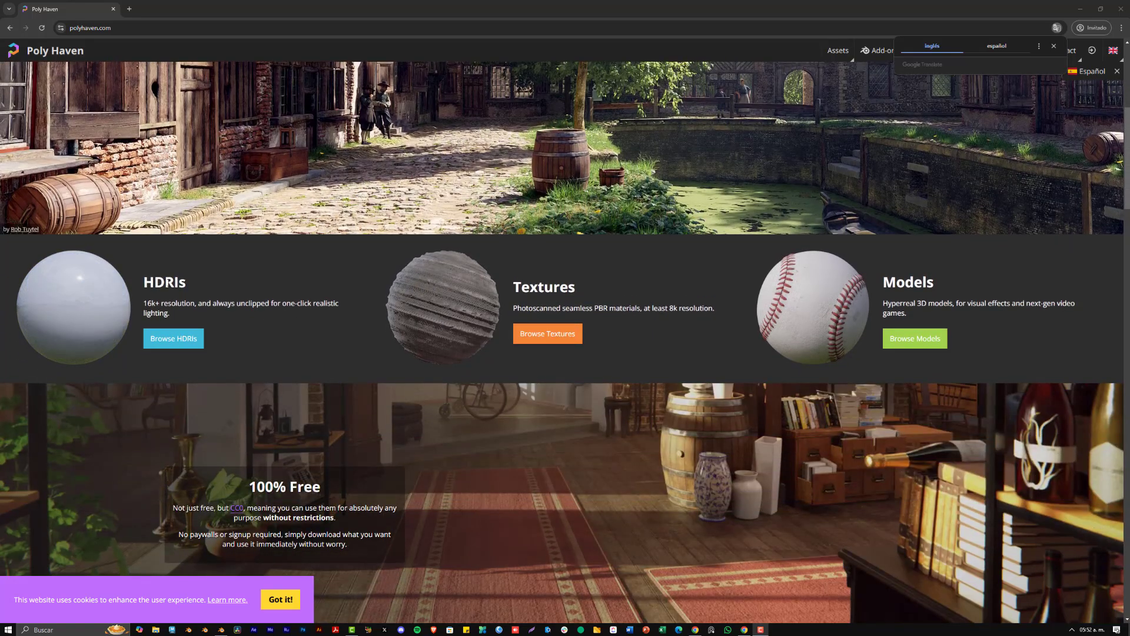
{"action": "left_click", "coordinate": [171, 339]}
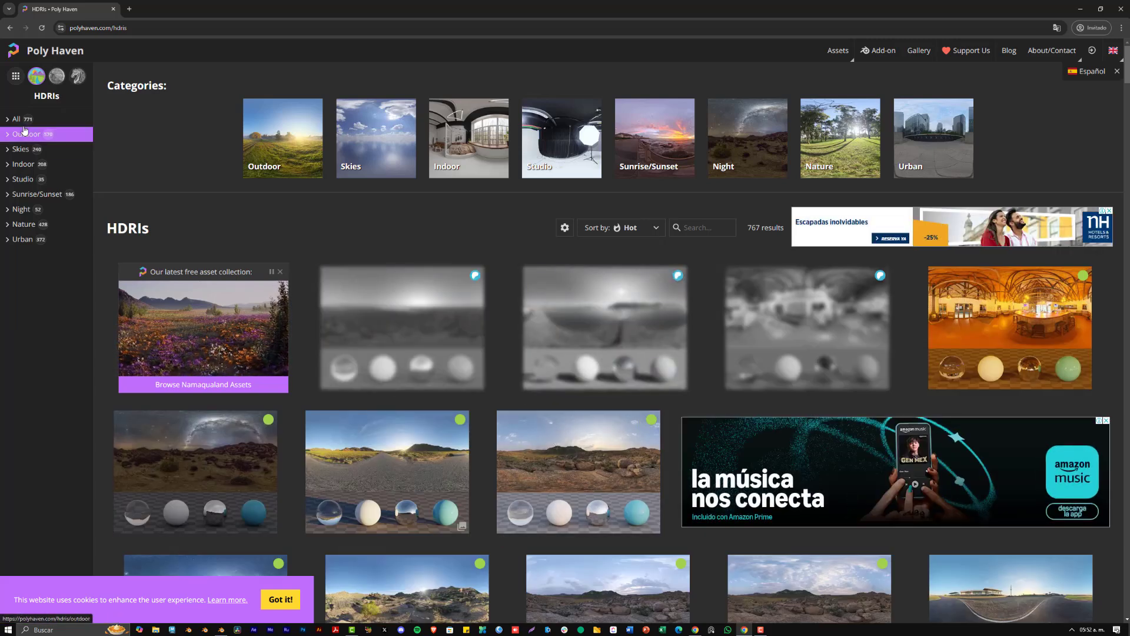
{"action": "scroll", "coordinate": [549, 372], "scroll_direction": "down", "scroll_amount": 1}
{"action": "scroll", "coordinate": [535, 370], "scroll_direction": "down", "scroll_amount": 6}
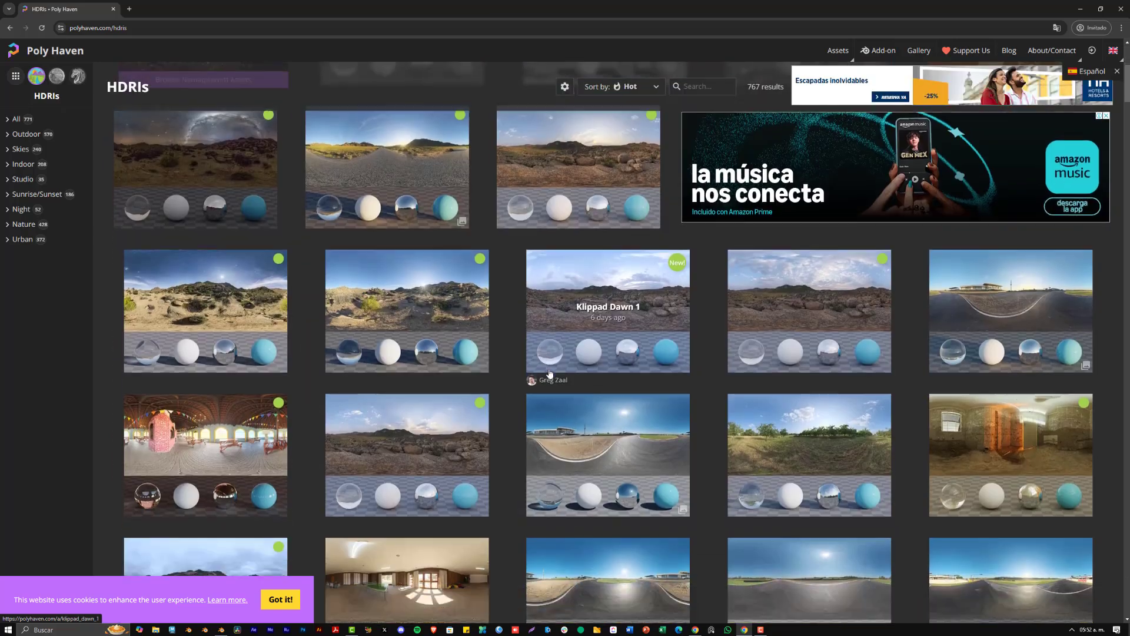
{"action": "scroll", "coordinate": [576, 400], "scroll_direction": "down", "scroll_amount": 4}
{"action": "scroll", "coordinate": [575, 402], "scroll_direction": "down", "scroll_amount": 3}
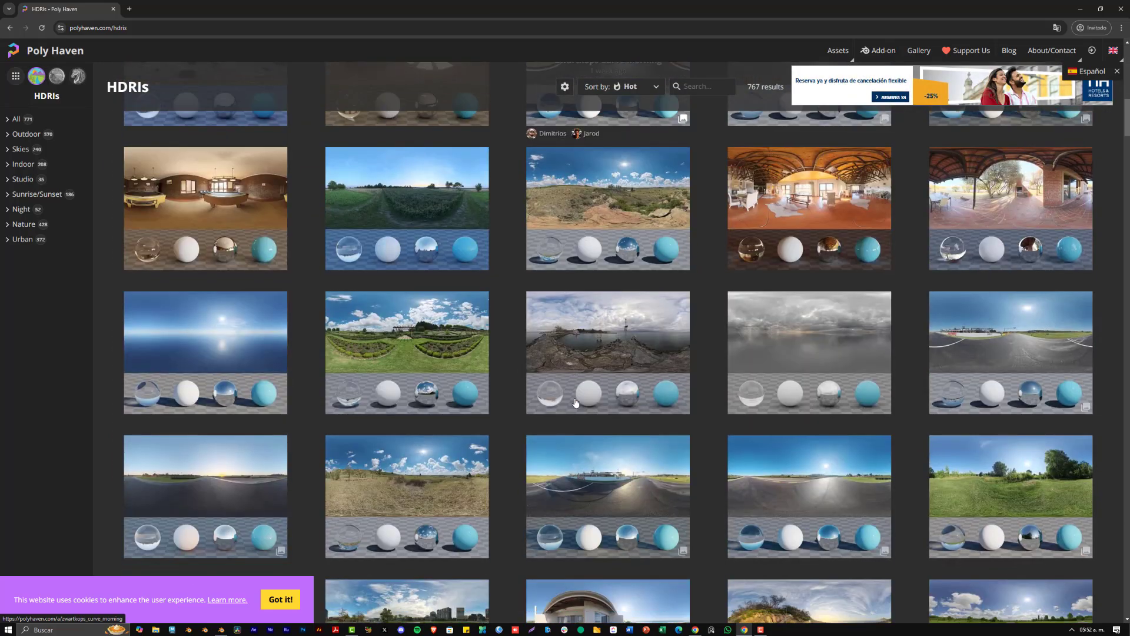
{"action": "scroll", "coordinate": [576, 402], "scroll_direction": "down", "scroll_amount": 7}
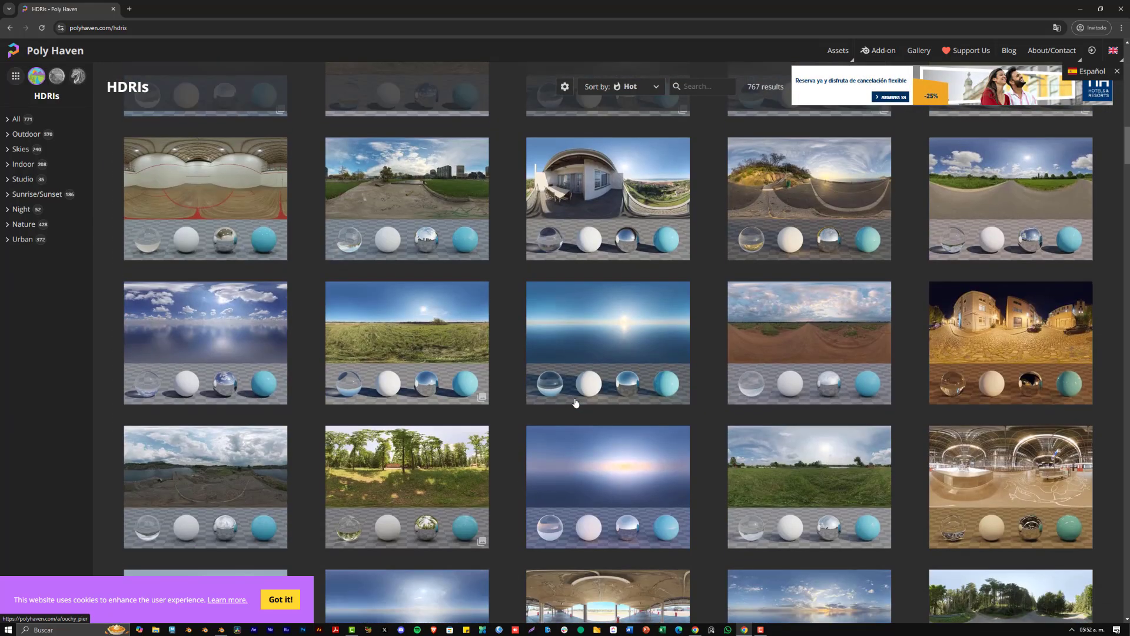
{"action": "scroll", "coordinate": [701, 386], "scroll_direction": "down", "scroll_amount": 7}
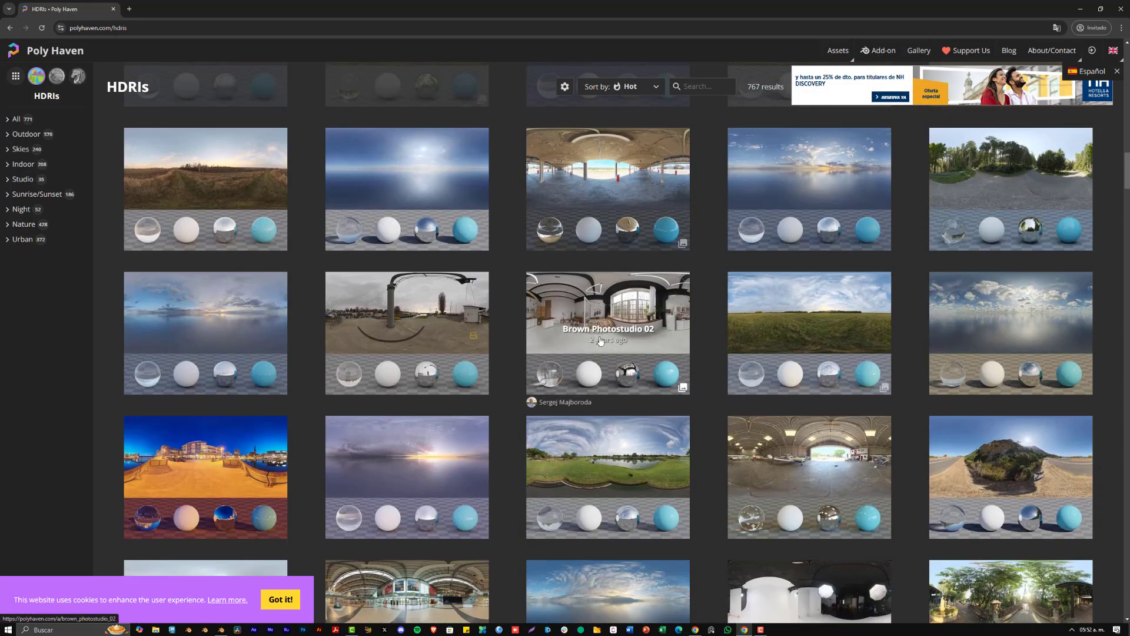
{"action": "left_click", "coordinate": [609, 327]}
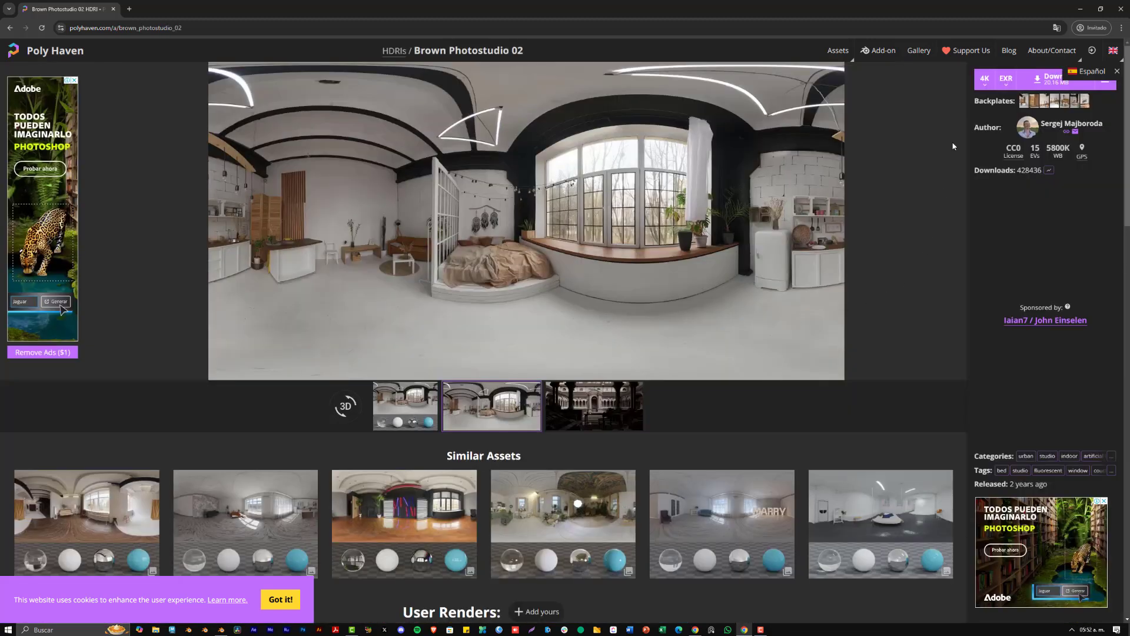
Download the Brown Photostudio 02 environment in 1K resolution and HDR format, and return to Blender.
{"action": "left_click", "coordinate": [985, 80]}
{"action": "left_click", "coordinate": [986, 99]}
{"action": "left_click", "coordinate": [1011, 84]}
{"action": "left_click", "coordinate": [1011, 101]}
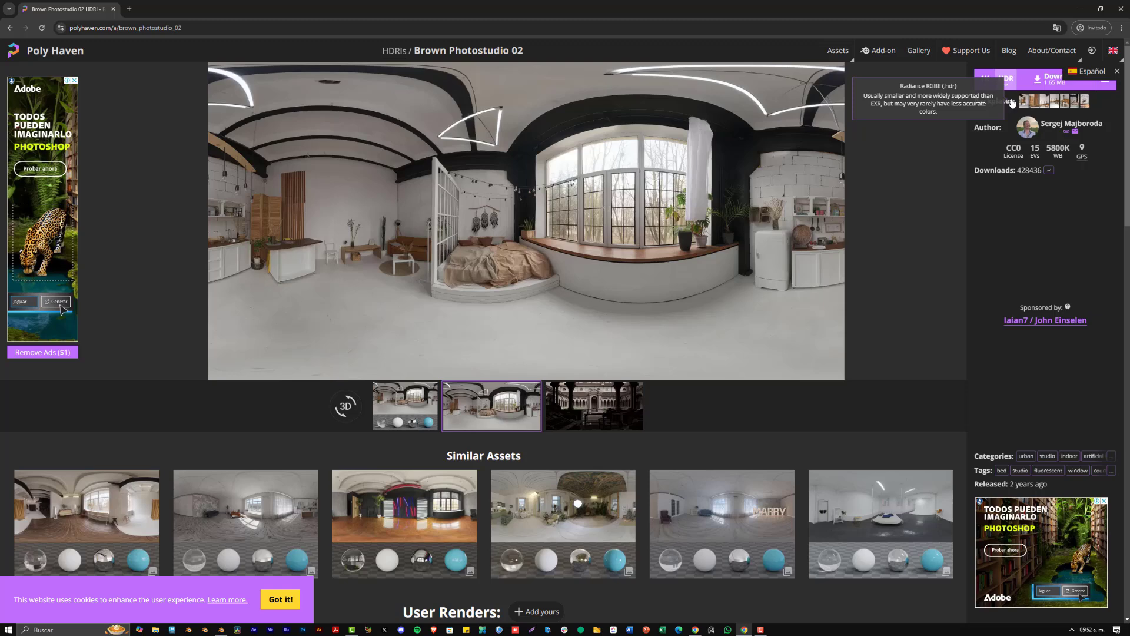
{"action": "left_click", "coordinate": [1045, 80]}
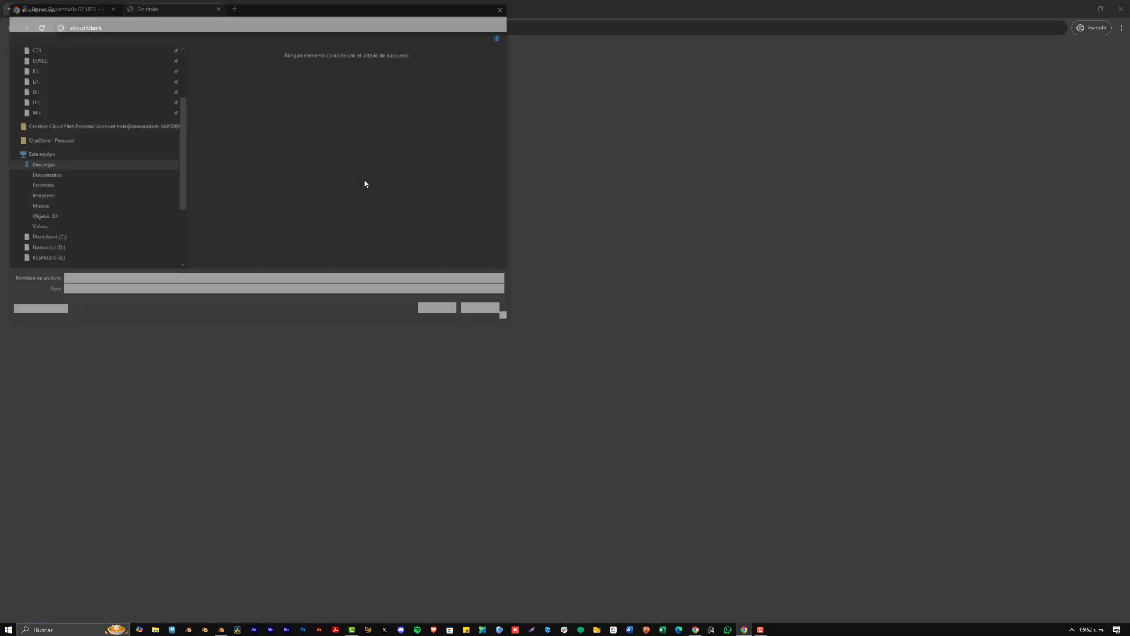
{"action": "left_click", "coordinate": [441, 310]}
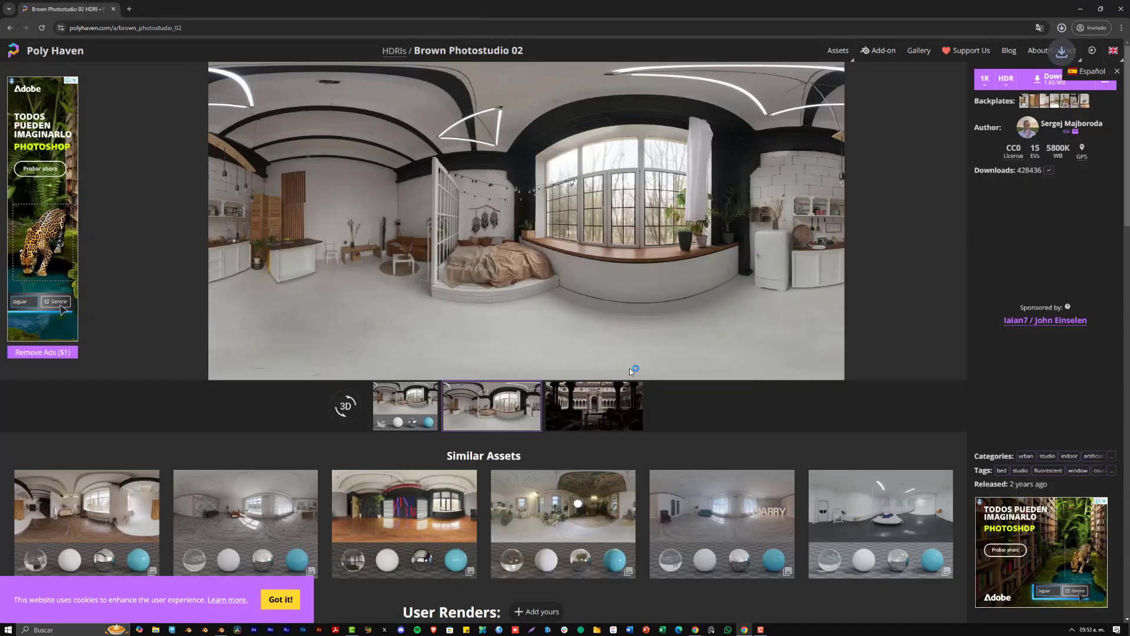
{"action": "left_click", "coordinate": [1080, 9]}
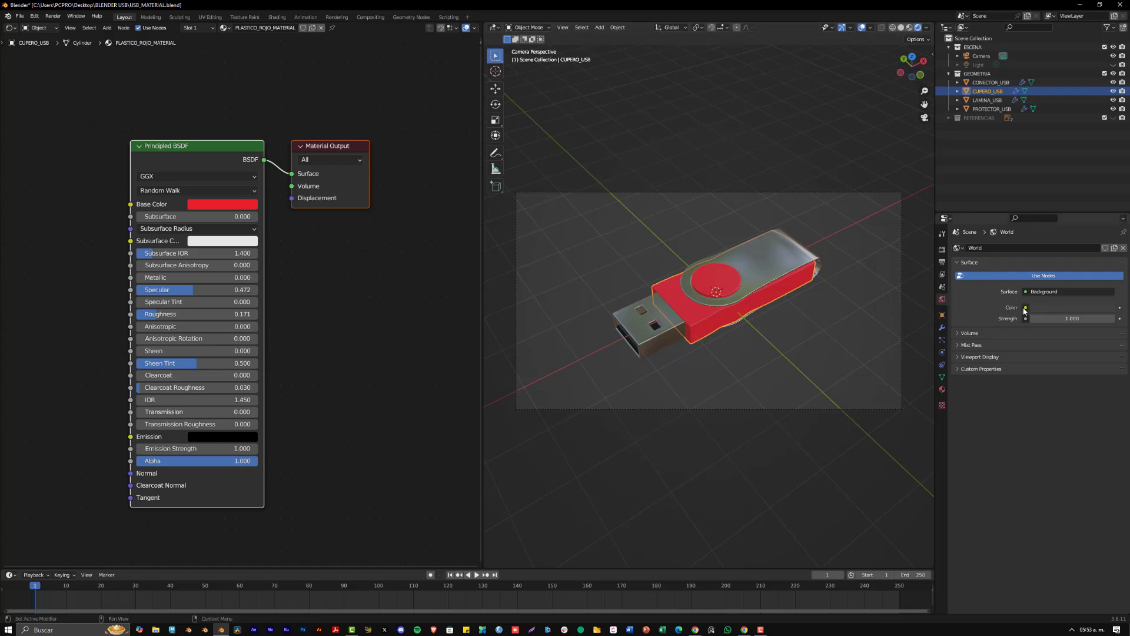
Switch the shader editor from Object to World nodes.
{"action": "left_click", "coordinate": [46, 28]}
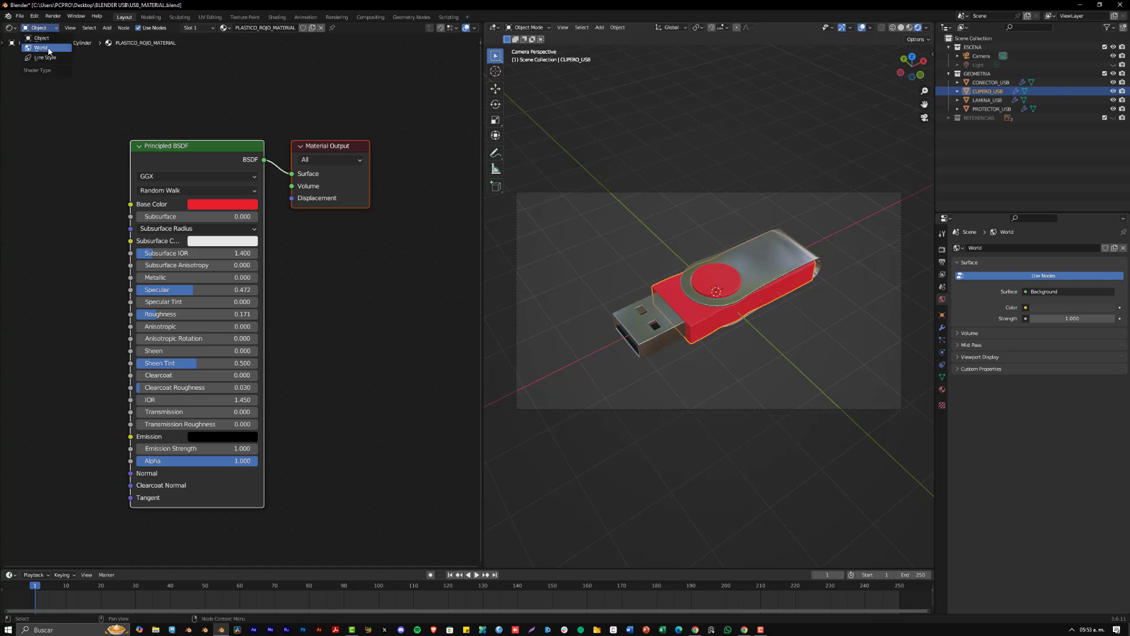
{"action": "left_click", "coordinate": [46, 47]}
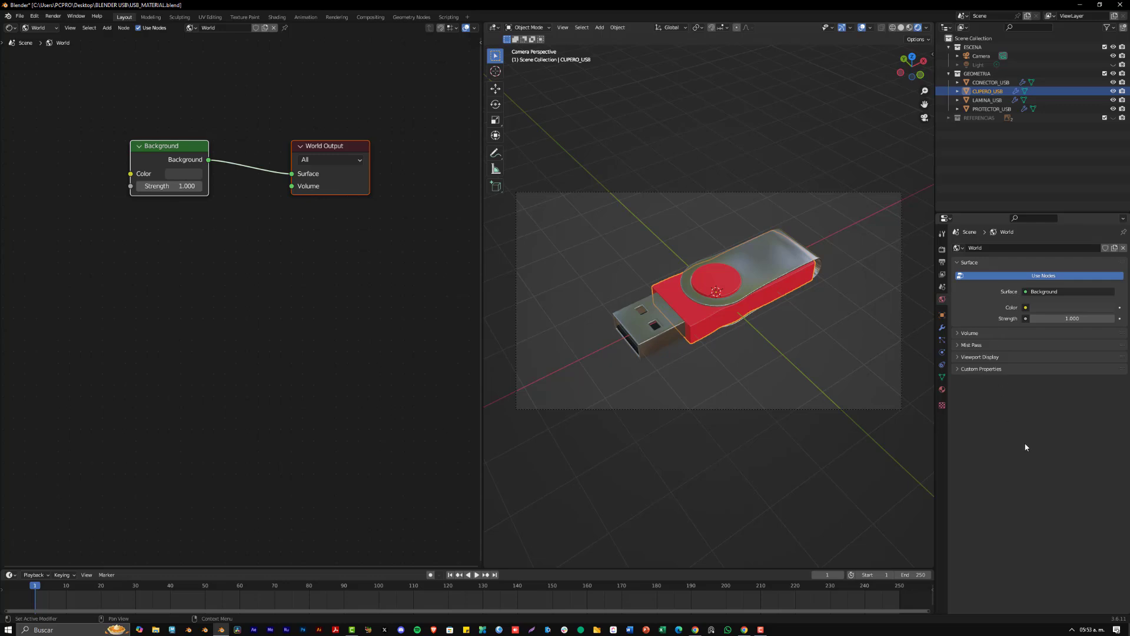
Assign an Environment Texture to the world's background color and load brown_photostudio_02_1k.hdr into it.
{"action": "left_click", "coordinate": [1025, 308]}
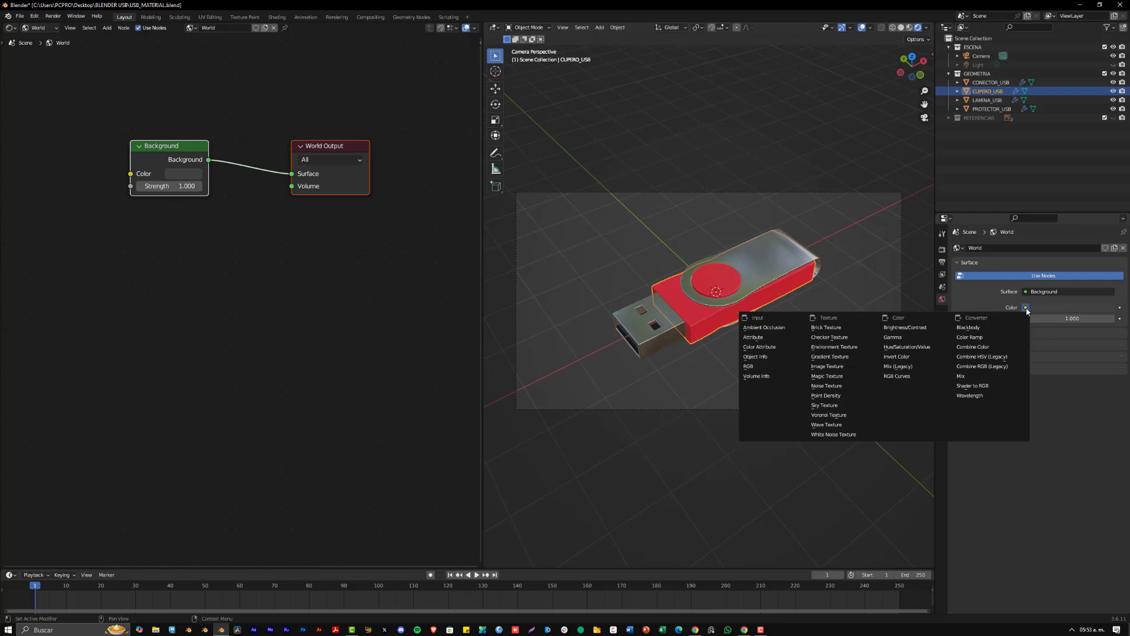
{"action": "left_click", "coordinate": [824, 348]}
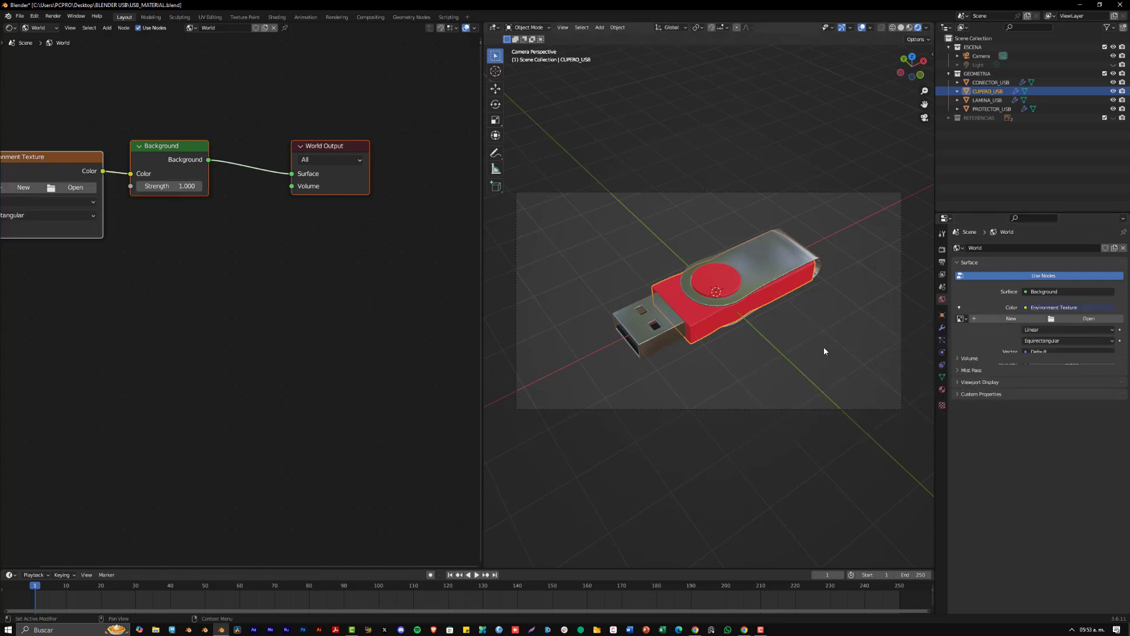
{"action": "left_click", "coordinate": [1083, 320]}
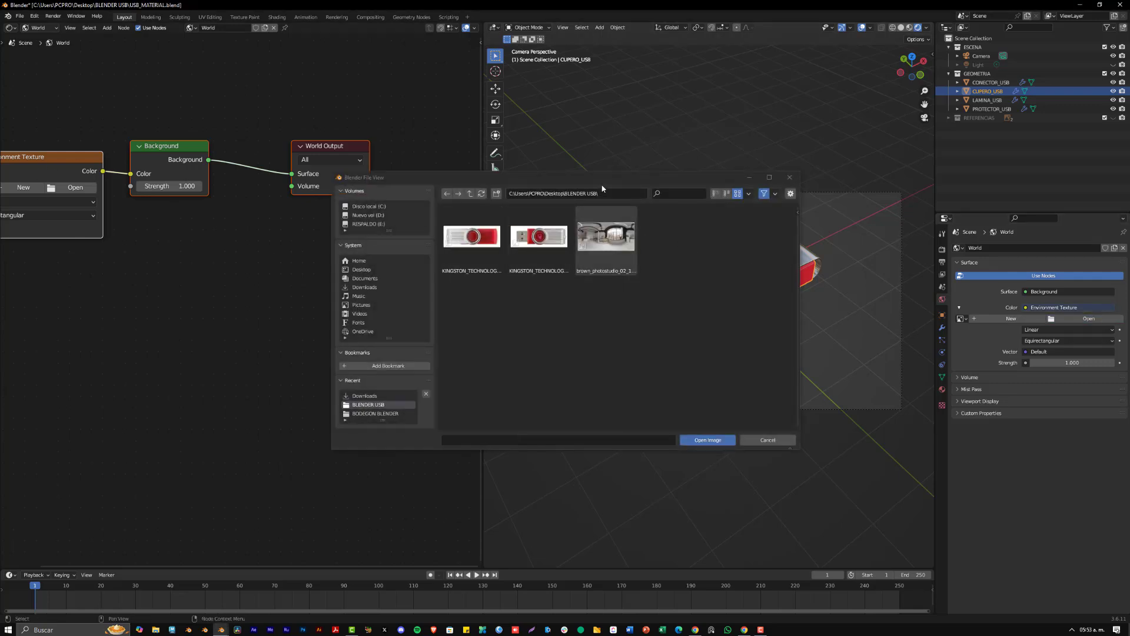
{"action": "left_click", "coordinate": [766, 440]}
{"action": "middle_click_drag", "start_coordinate": [201, 223], "coordinate": [282, 251]}
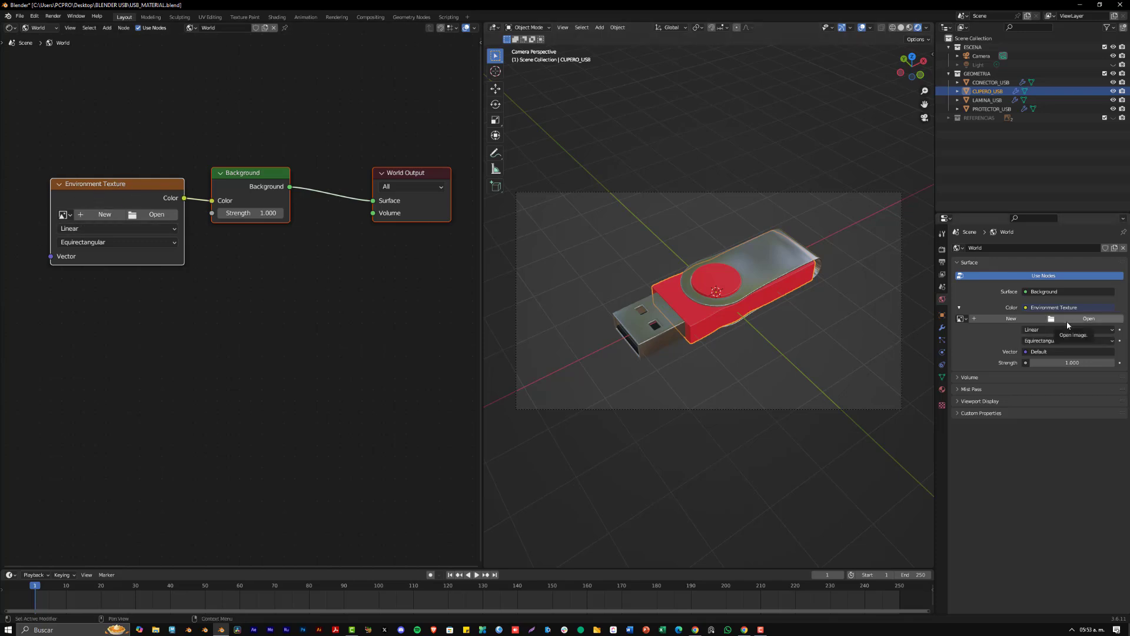
{"action": "left_click", "coordinate": [1083, 319]}
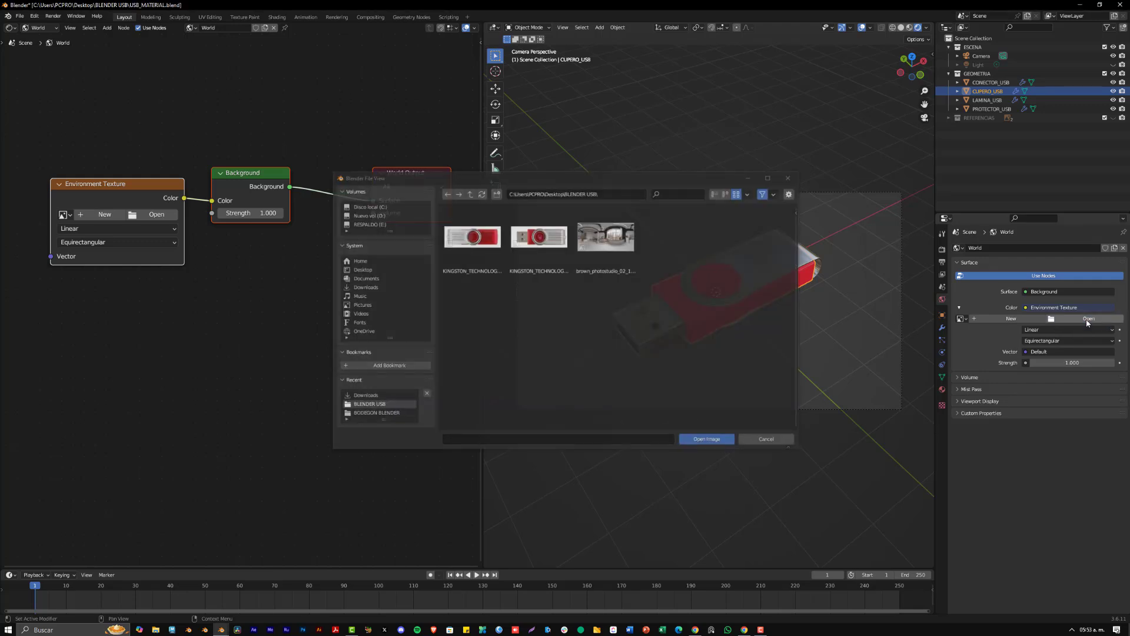
{"action": "double_click", "coordinate": [581, 247]}
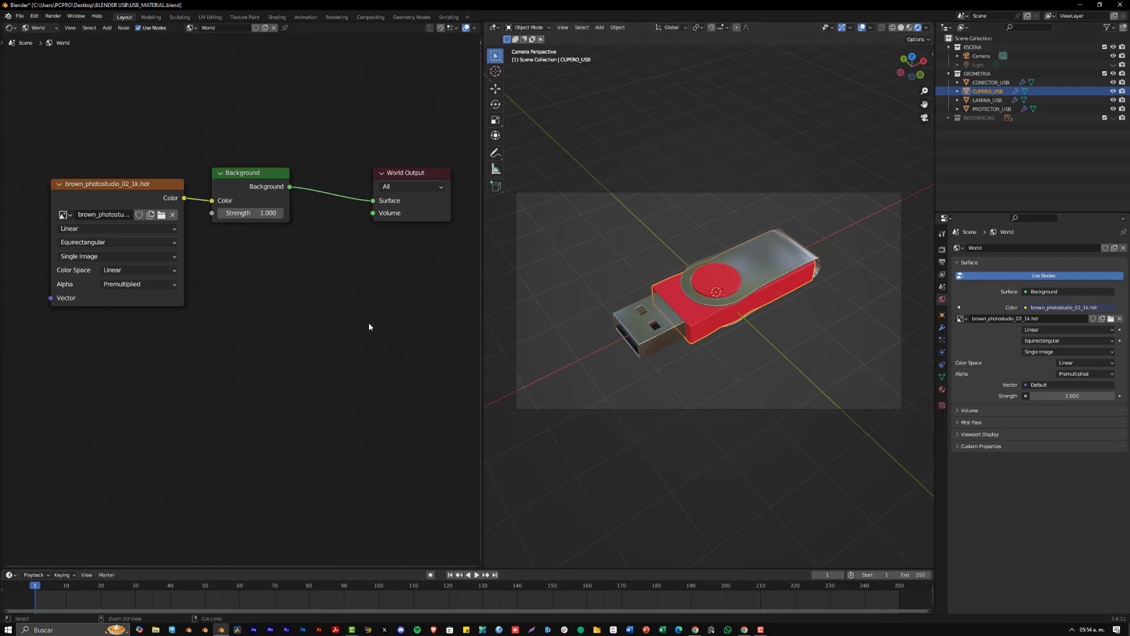
Undo loading the HDR image and adding the Environment Texture to the world background.
{"action": "key", "text": "ctrl+z"}
{"action": "key", "text": "ctrl+z"}
{"action": "key", "text": "ctrl+z"}
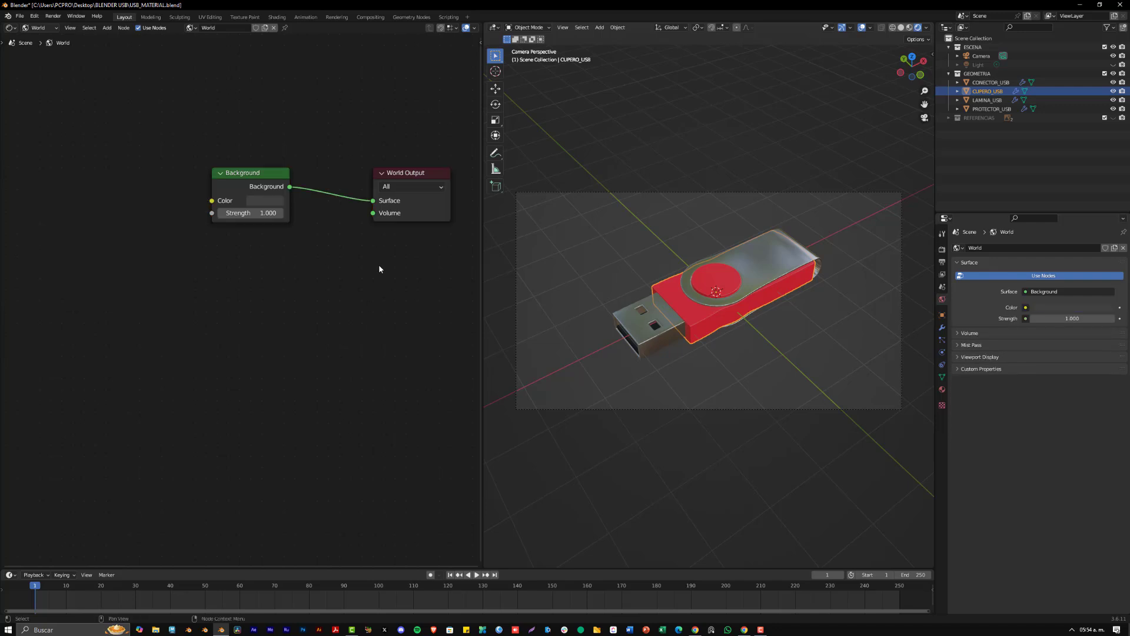
Add an Environment Texture with brown_photostudio_02_1k.hdr to the world Background color, and delete the node.
{"action": "key", "text": "shift+a"}
{"action": "left_click", "coordinate": [276, 297]}
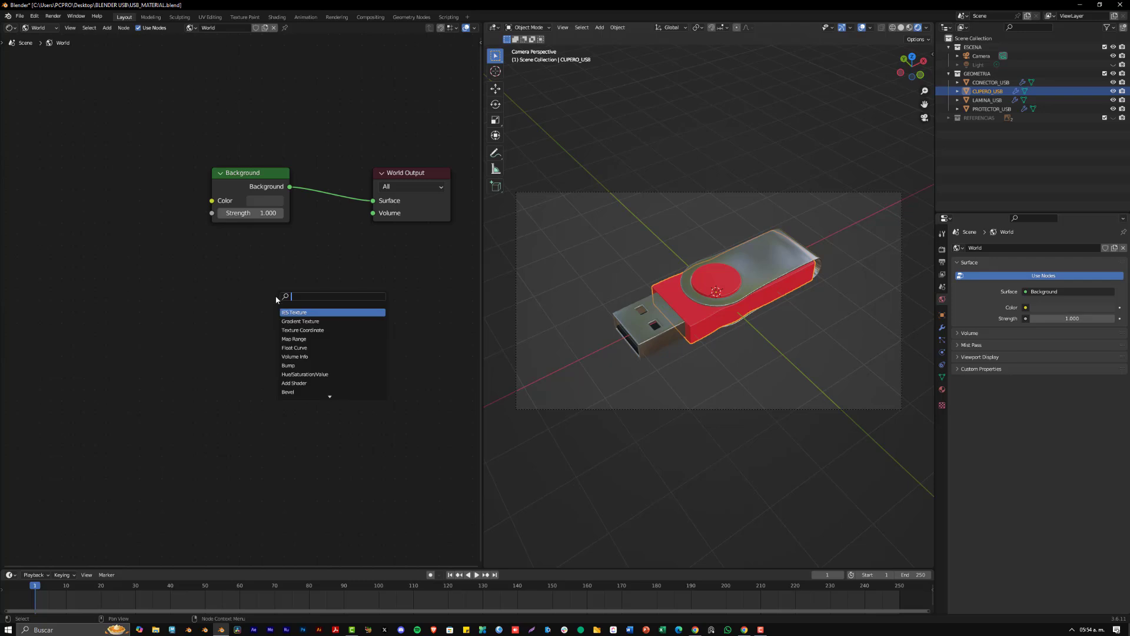
{"action": "type", "text": "EN"}
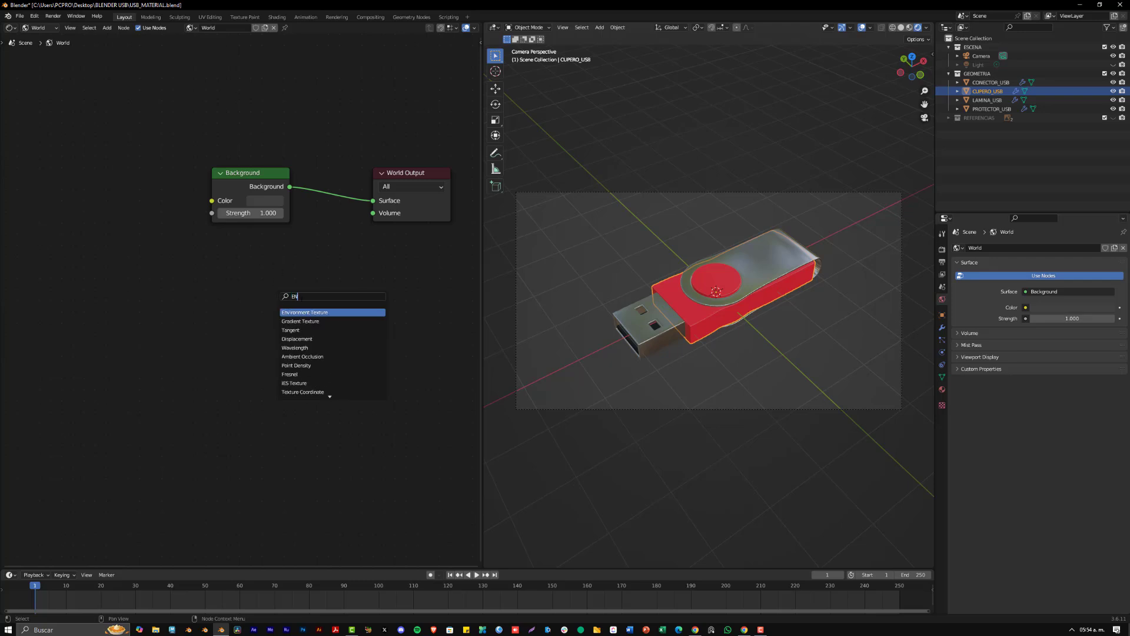
{"action": "key", "text": "Return"}
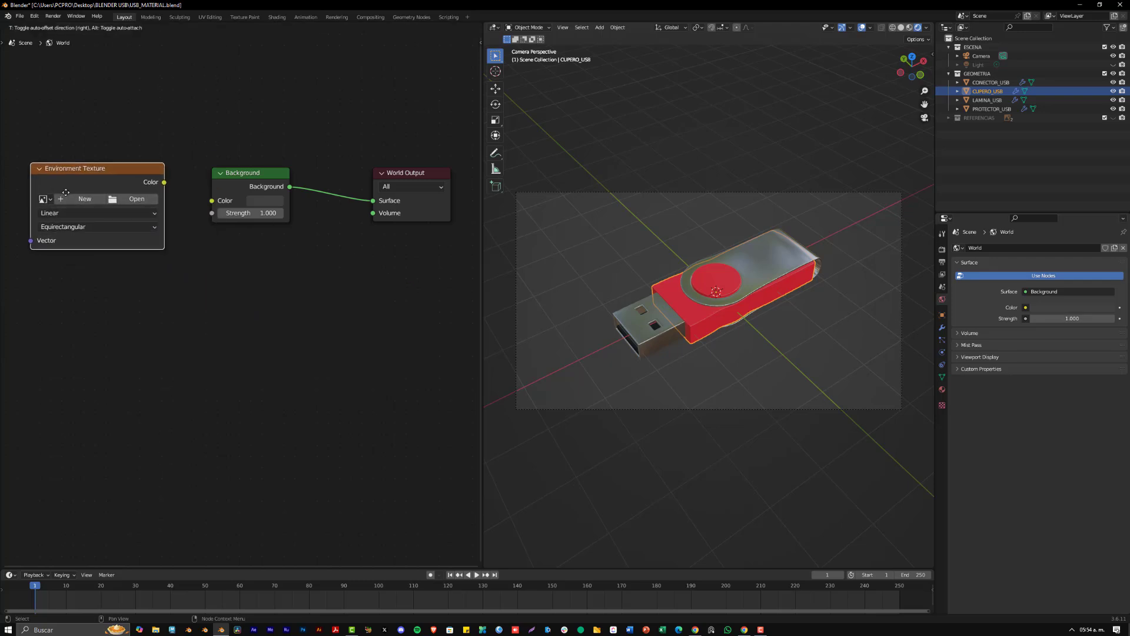
{"action": "left_click", "coordinate": [69, 191]}
{"action": "left_click_drag", "start_coordinate": [178, 192], "coordinate": [209, 206]}
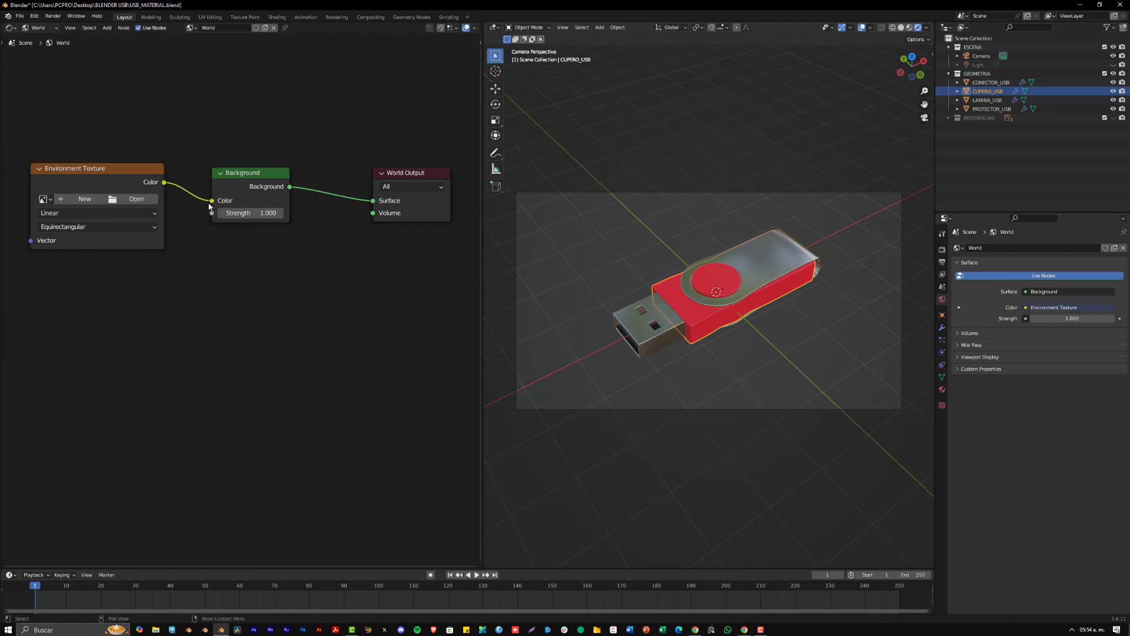
{"action": "left_click", "coordinate": [143, 202]}
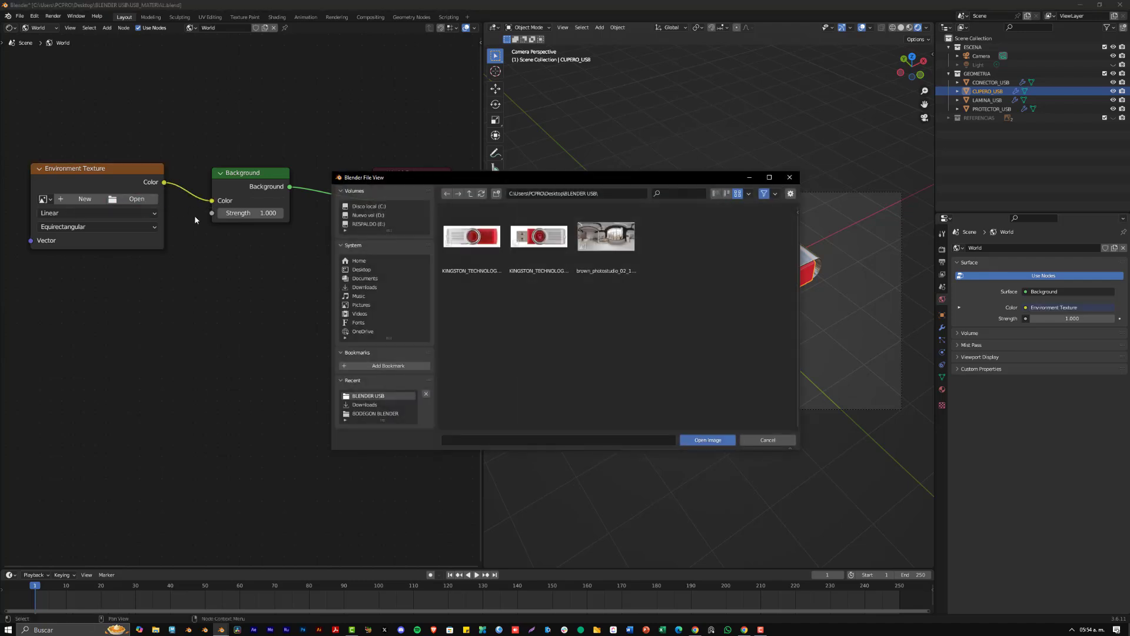
{"action": "double_click", "coordinate": [630, 246]}
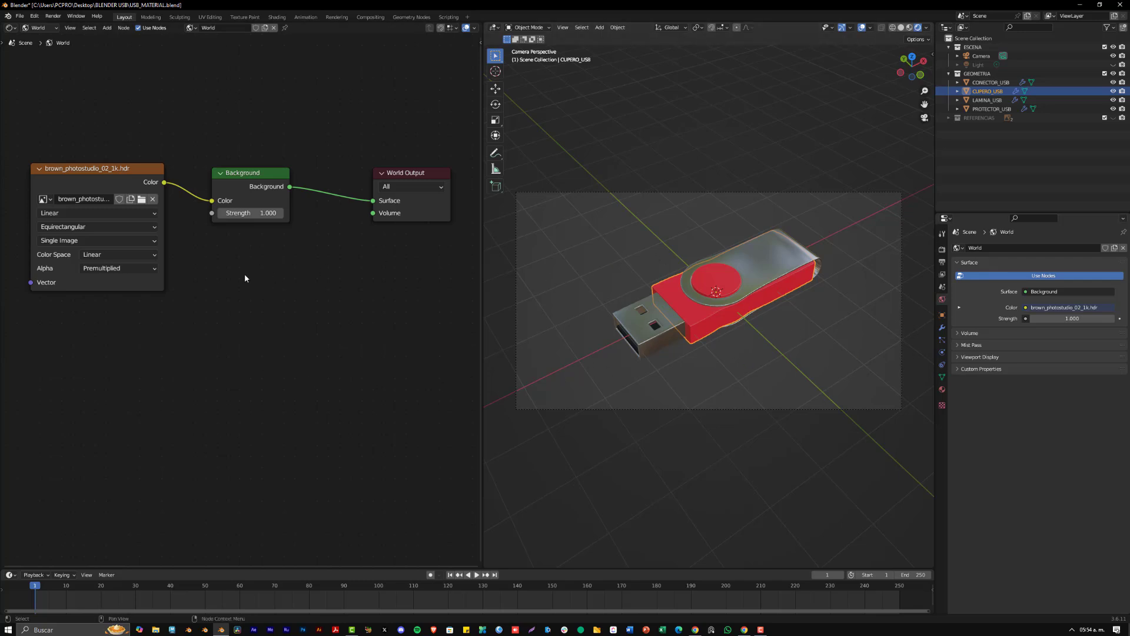
{"action": "left_click", "coordinate": [148, 179]}
{"action": "key", "text": "x"}
Create an Environment Texture from the Background node's Color input, load brown_photostudio_02_1k.hdr, and place the node closer to Background.
{"action": "left_click_drag", "start_coordinate": [212, 201], "coordinate": [118, 177]}
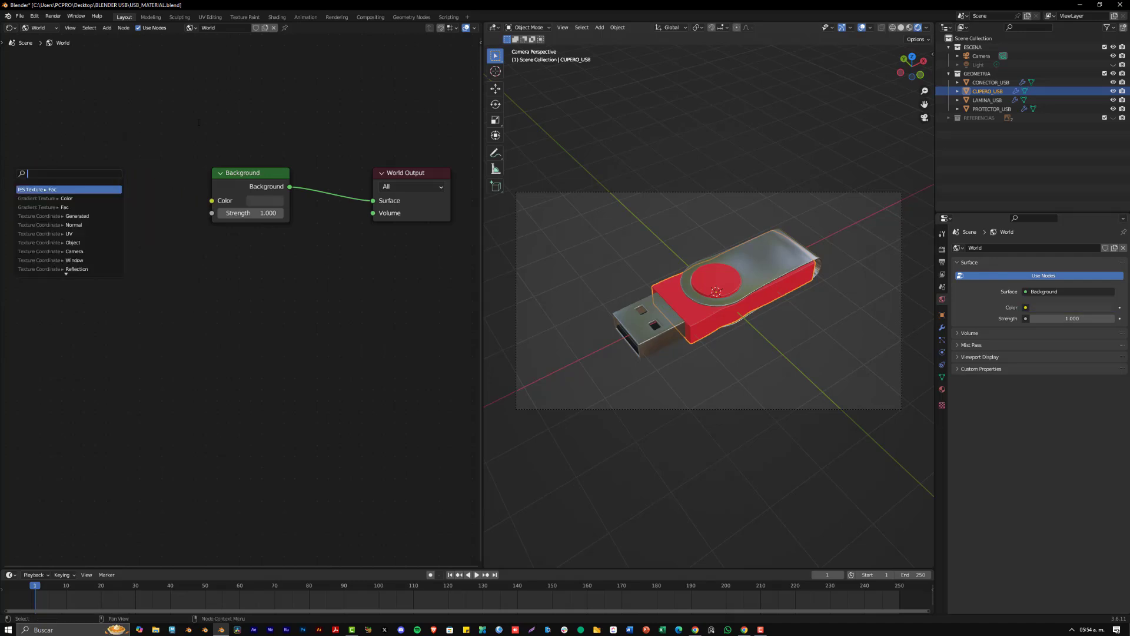
{"action": "type", "text": "ENV"}
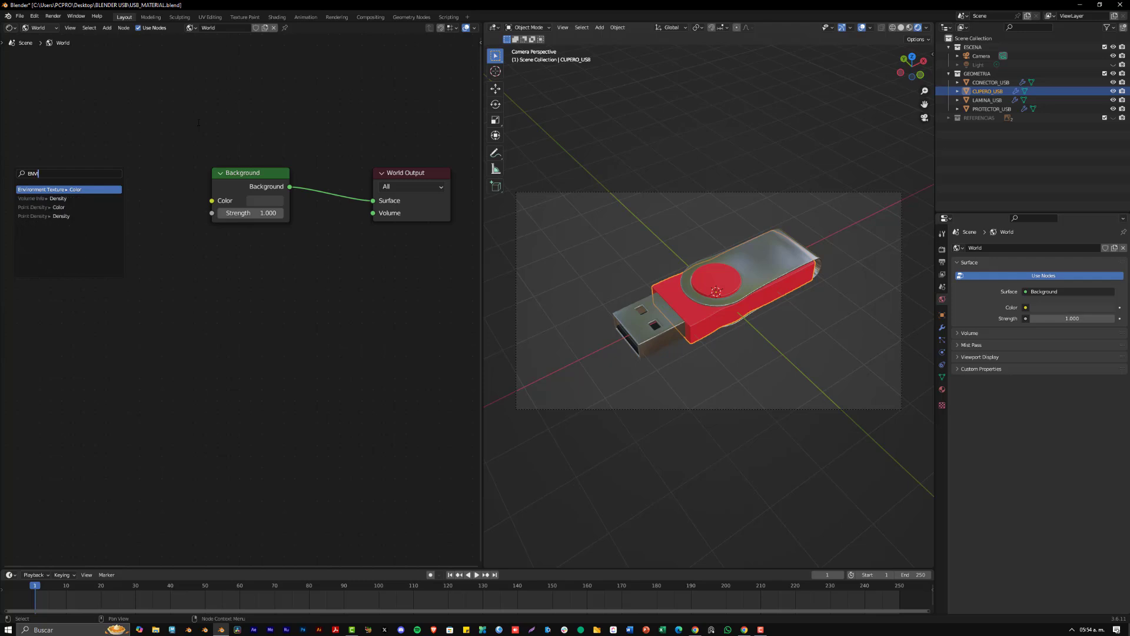
{"action": "key", "text": "Return"}
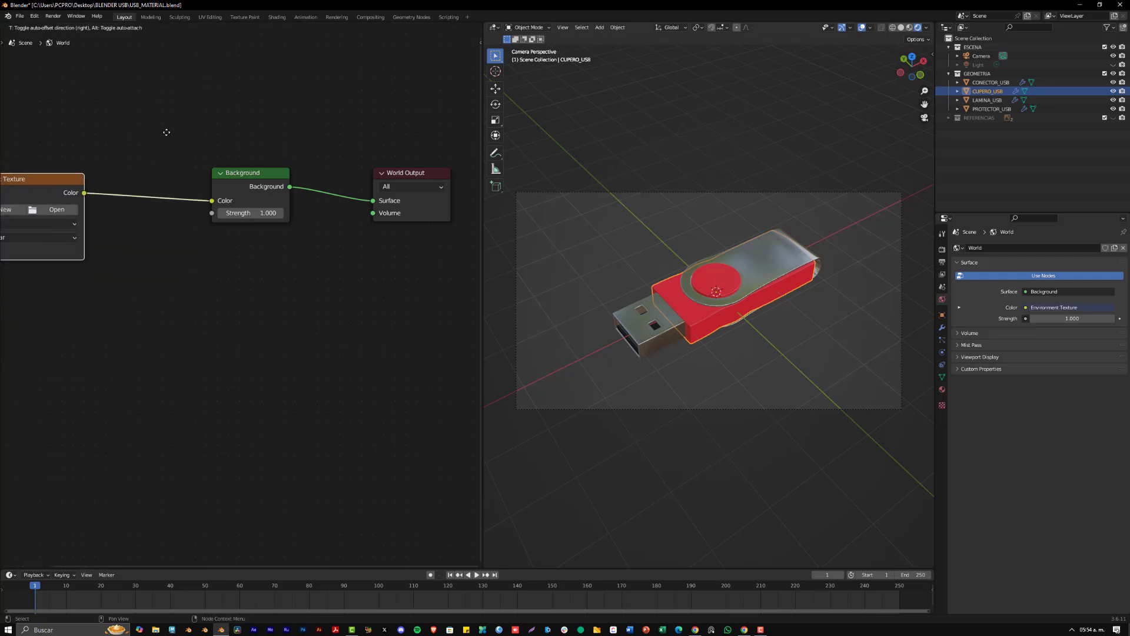
{"action": "left_click", "coordinate": [85, 218]}
{"action": "left_click", "coordinate": [65, 208]}
{"action": "double_click", "coordinate": [600, 240]}
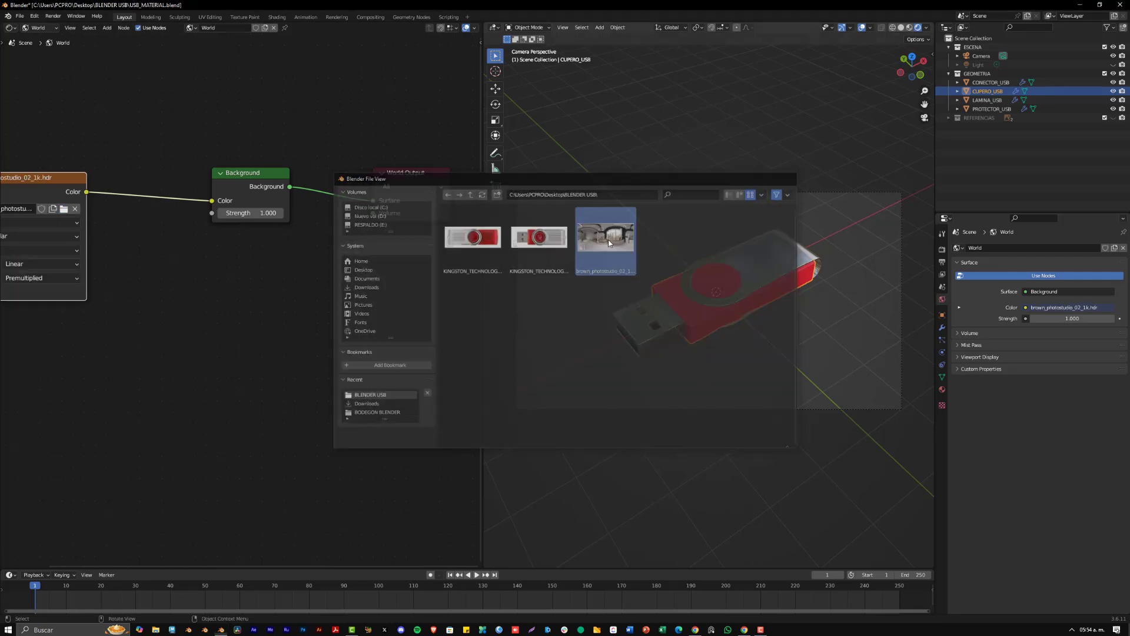
{"action": "middle_click_drag", "start_coordinate": [167, 272], "coordinate": [222, 281]}
{"action": "scroll", "coordinate": [222, 281], "scroll_direction": "down", "scroll_amount": 2}
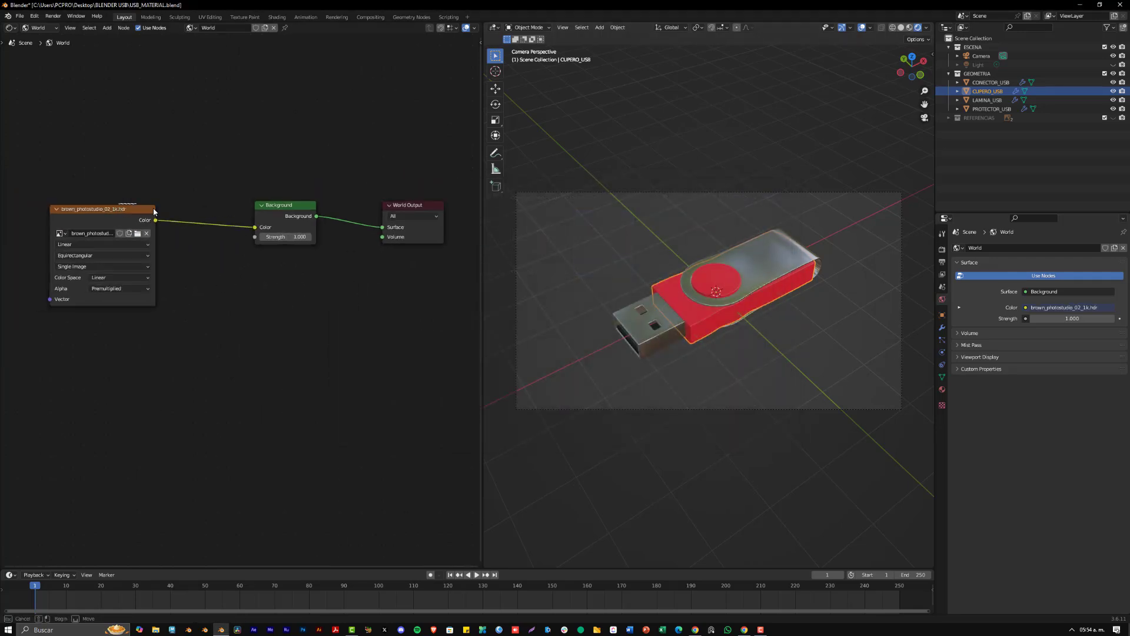
{"action": "left_click_drag", "start_coordinate": [147, 210], "coordinate": [188, 211]}
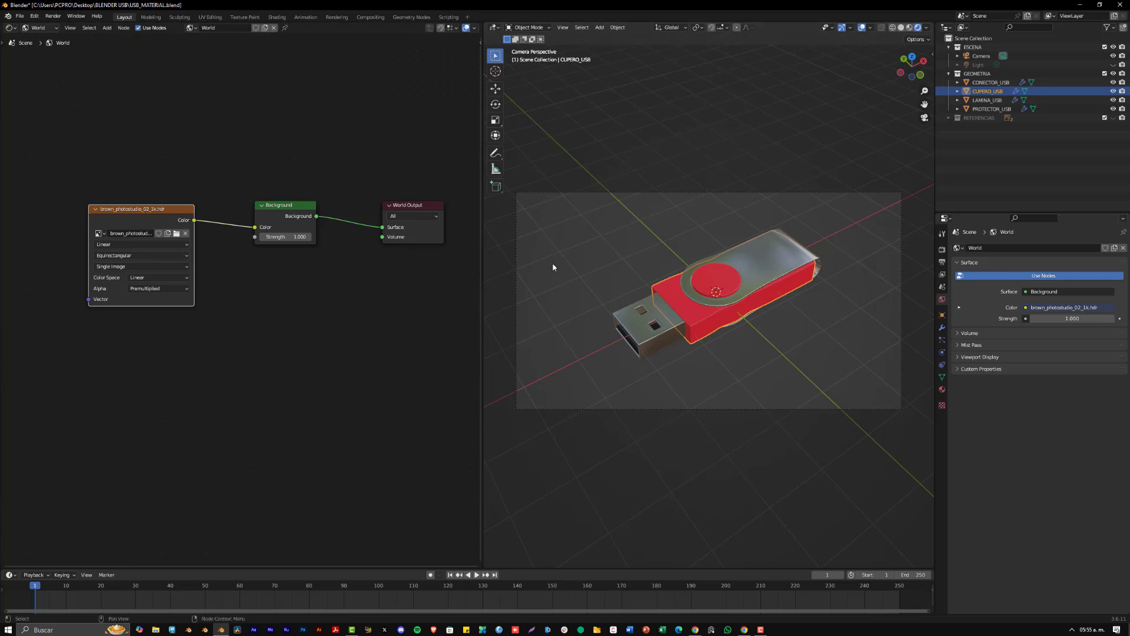
Enable Scene World in the viewport shading so the HDRI environment lights the rendered view.
{"action": "left_click", "coordinate": [927, 28]}
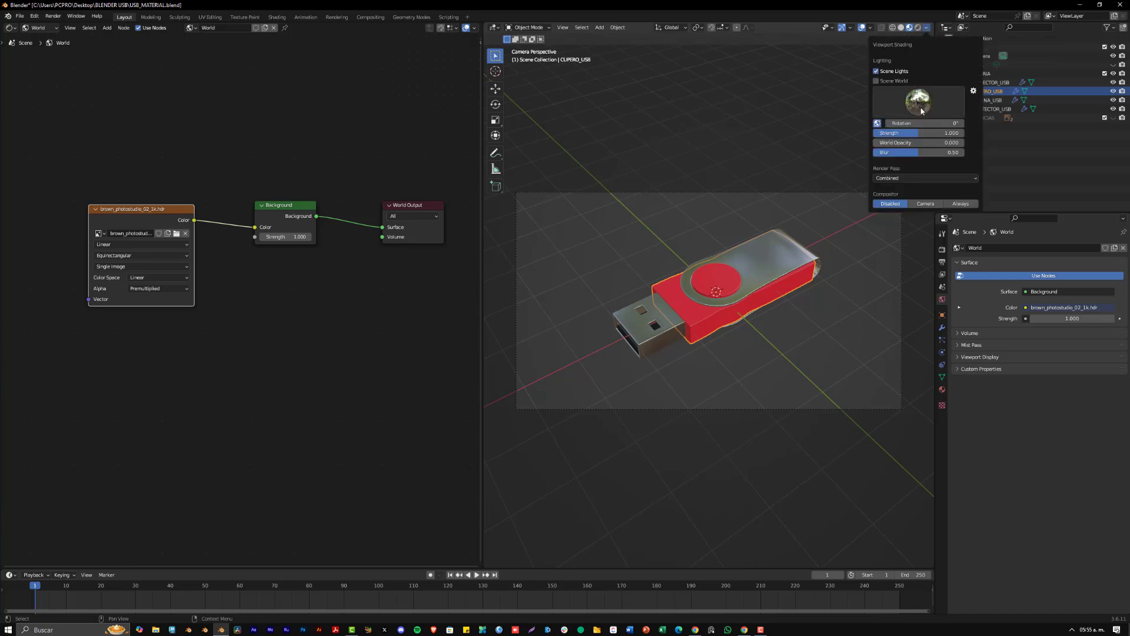
{"action": "left_click", "coordinate": [926, 28]}
{"action": "left_click", "coordinate": [906, 81]}
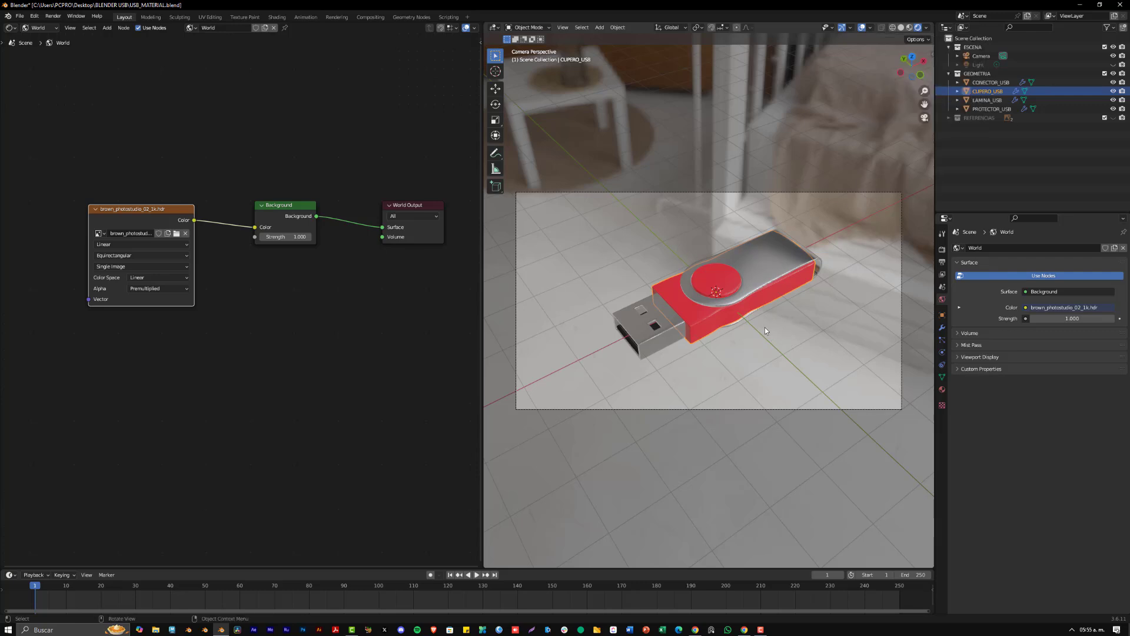
Examine the USB drive and its studio surroundings from several angles, and return to the camera view.
{"action": "mouse_move", "coordinate": [764, 327]}
{"action": "middle_mouse_down"}
{"action": "mouse_move", "coordinate": [814, 291]}
{"action": "mouse_move", "coordinate": [814, 267]}
{"action": "mouse_move", "coordinate": [618, 260]}
{"action": "mouse_move", "coordinate": [492, 290]}
{"action": "mouse_move", "coordinate": [900, 296]}
{"action": "mouse_move", "coordinate": [829, 307]}
{"action": "mouse_move", "coordinate": [800, 276]}
{"action": "mouse_move", "coordinate": [797, 234]}
{"action": "mouse_move", "coordinate": [874, 214]}
{"action": "mouse_move", "coordinate": [511, 238]}
{"action": "mouse_move", "coordinate": [543, 312]}
{"action": "mouse_move", "coordinate": [653, 353]}
{"action": "mouse_move", "coordinate": [746, 312]}
{"action": "mouse_move", "coordinate": [745, 323]}
{"action": "middle_mouse_up"}
{"action": "scroll", "coordinate": [745, 323], "scroll_direction": "up", "scroll_amount": 5}
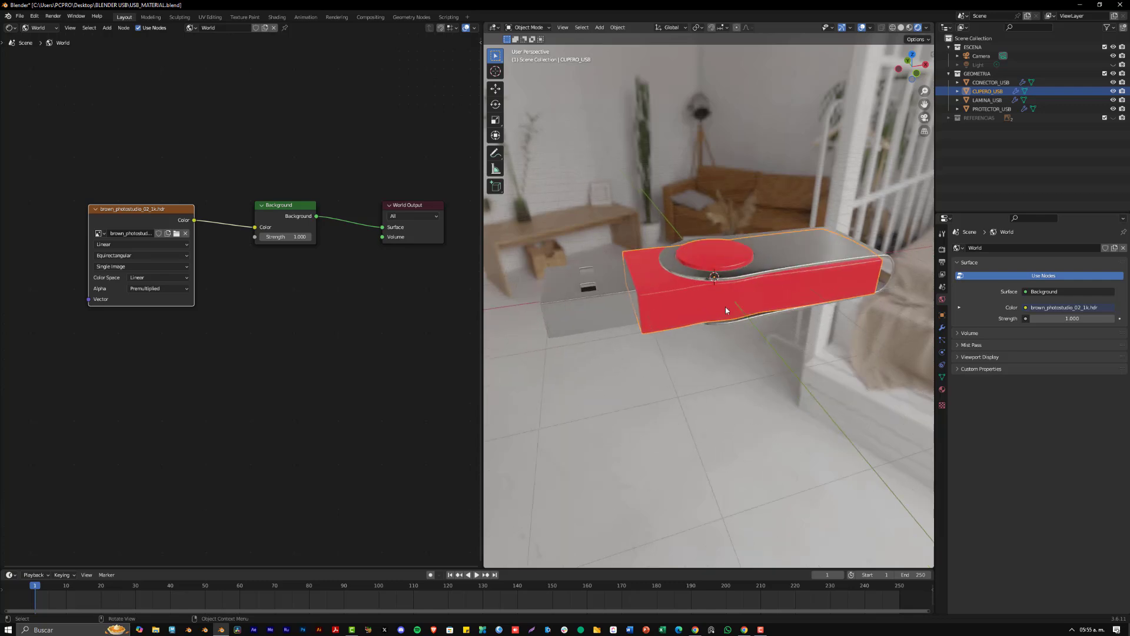
{"action": "key", "text": "KP_0"}
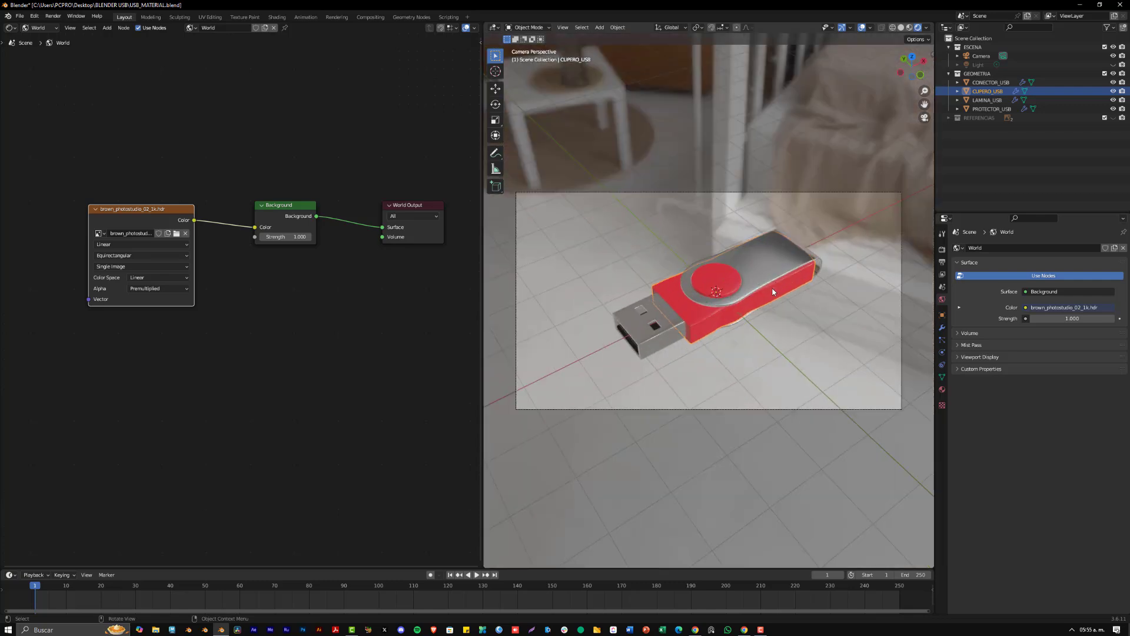
{"action": "middle_click_drag", "start_coordinate": [903, 397], "coordinate": [717, 295]}
{"action": "middle_click_drag", "start_coordinate": [746, 292], "coordinate": [686, 224]}
{"action": "middle_click_drag", "start_coordinate": [873, 344], "coordinate": [665, 394]}
{"action": "key", "text": "KP_0"}
{"action": "left_click_drag", "start_coordinate": [778, 348], "coordinate": [700, 272]}
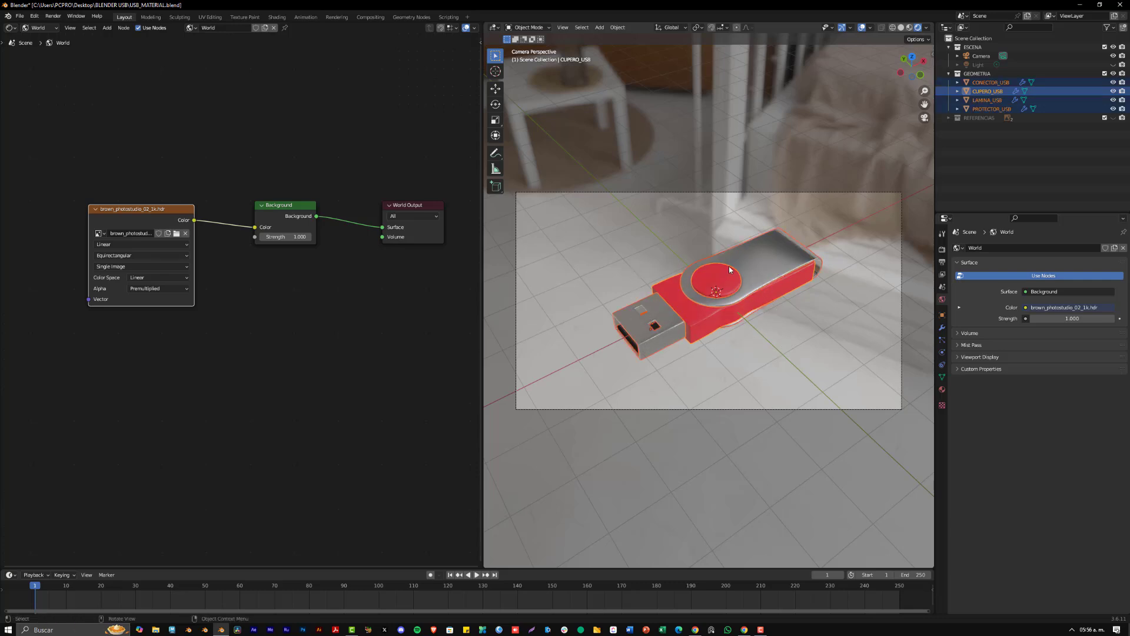
{"action": "key", "text": "r"}
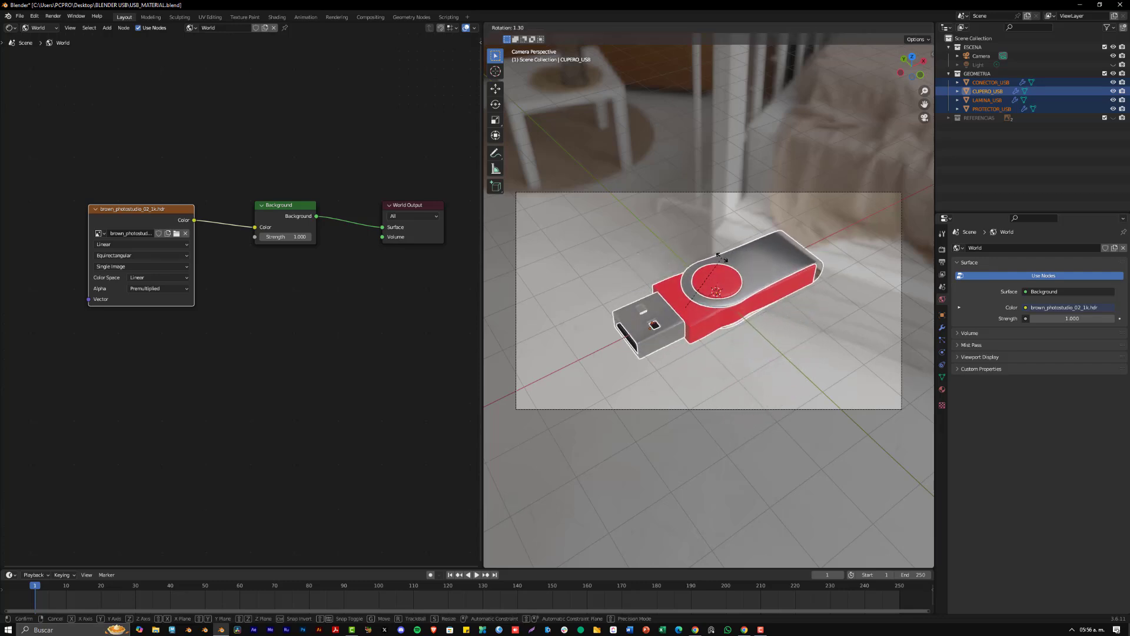
{"action": "key", "text": "r"}
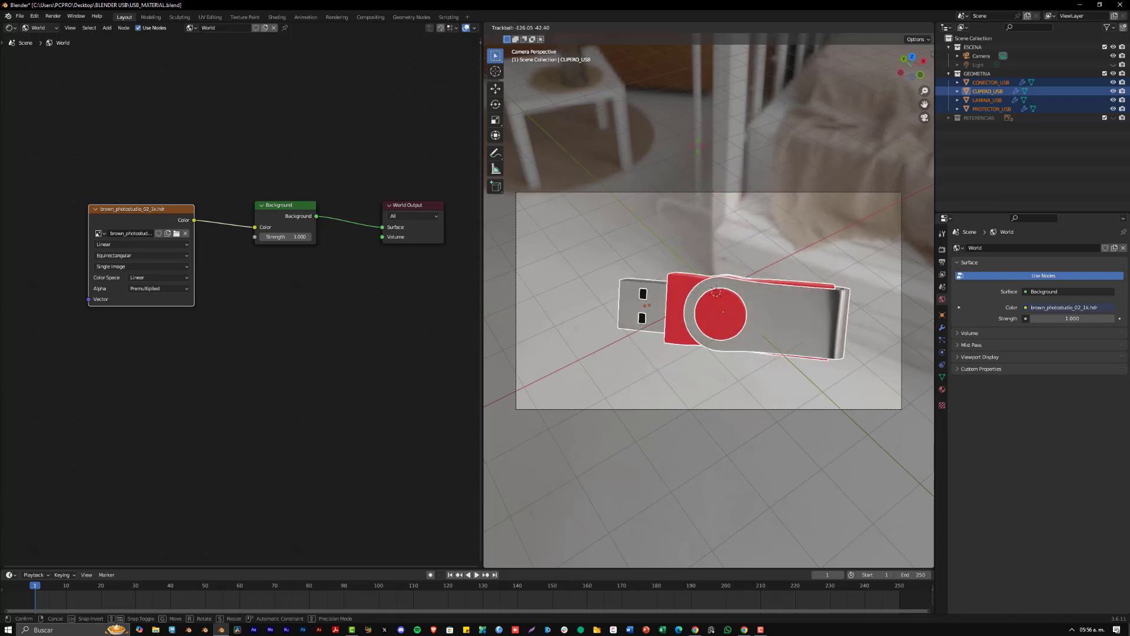
{"action": "right_click", "coordinate": [726, 171]}
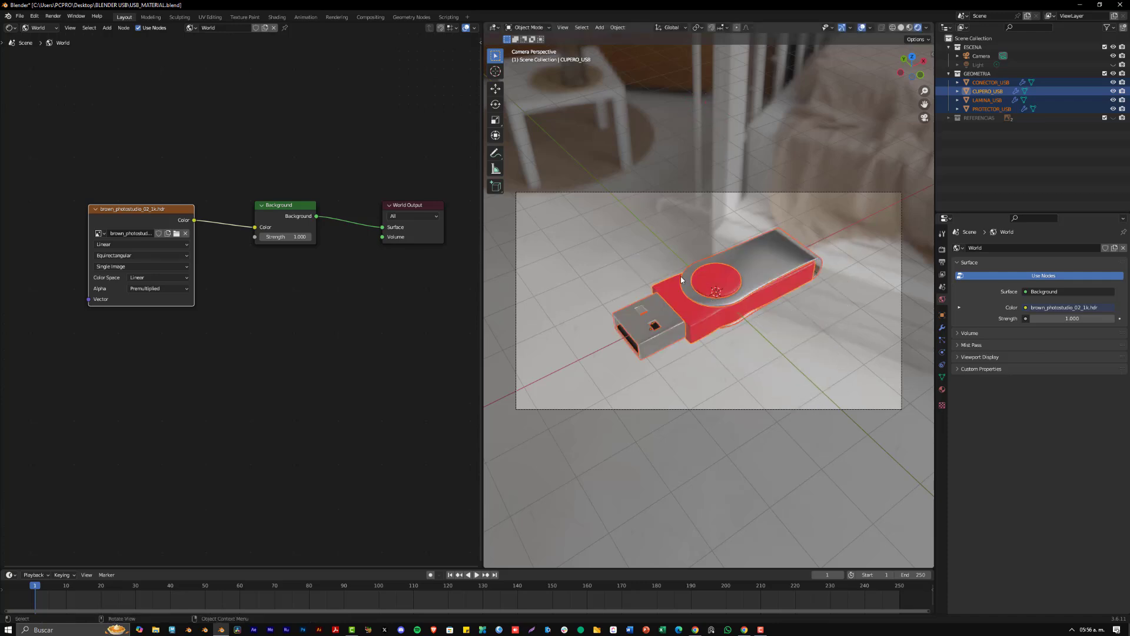
Render a test image with the HDRI background, and make the render film transparent.
{"action": "key", "text": "F12"}
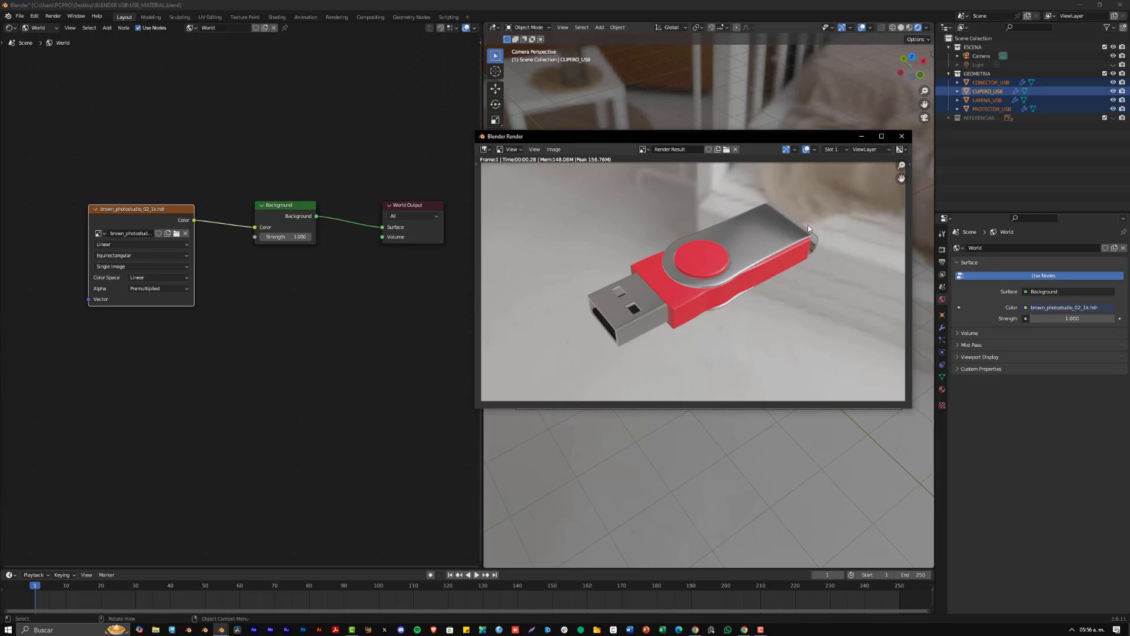
{"action": "left_click", "coordinate": [901, 136]}
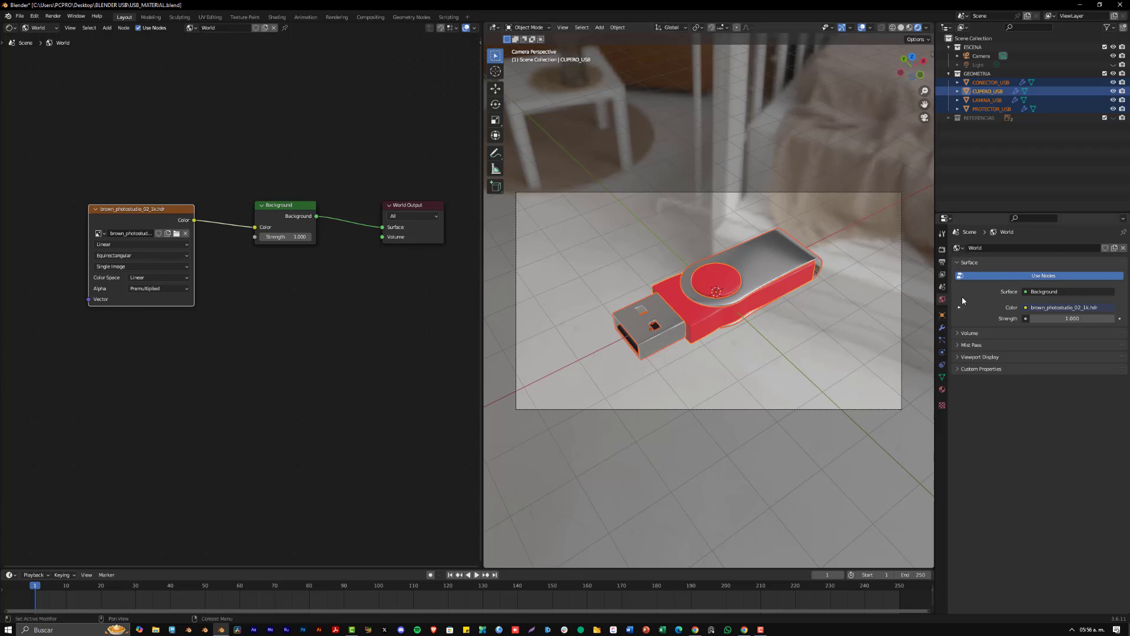
{"action": "left_click", "coordinate": [943, 250]}
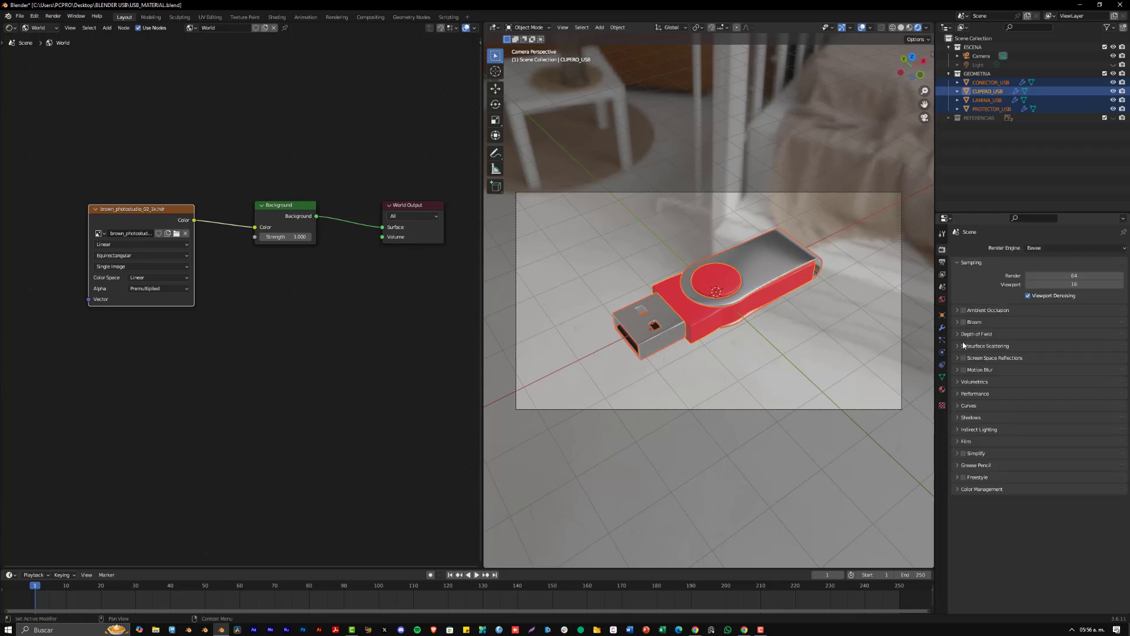
{"action": "left_click", "coordinate": [957, 441]}
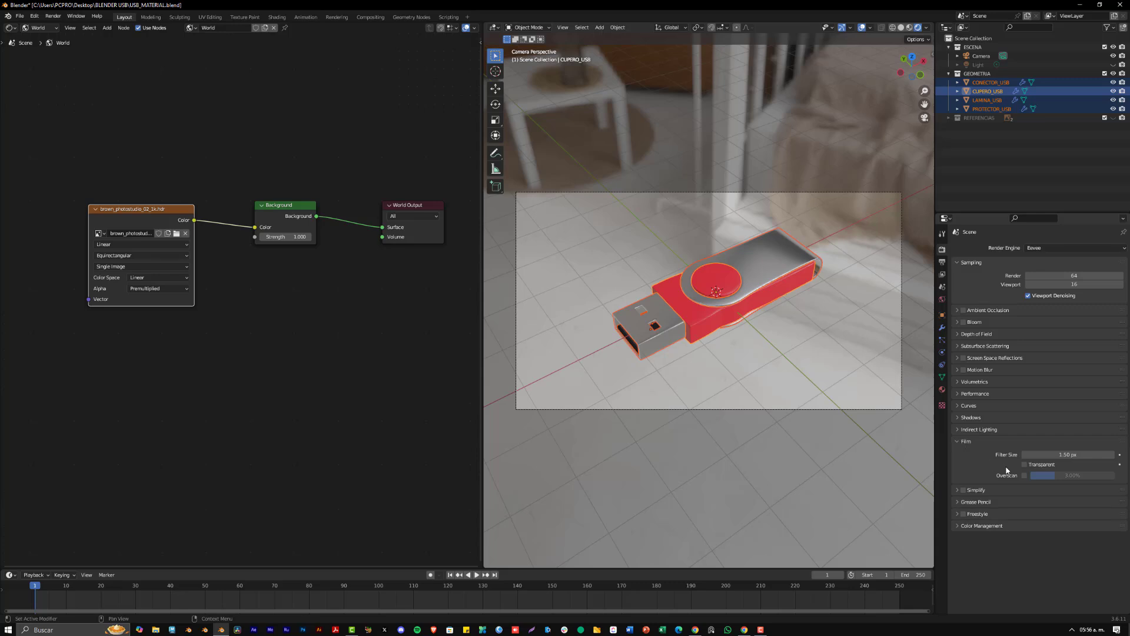
{"action": "left_click", "coordinate": [1043, 465]}
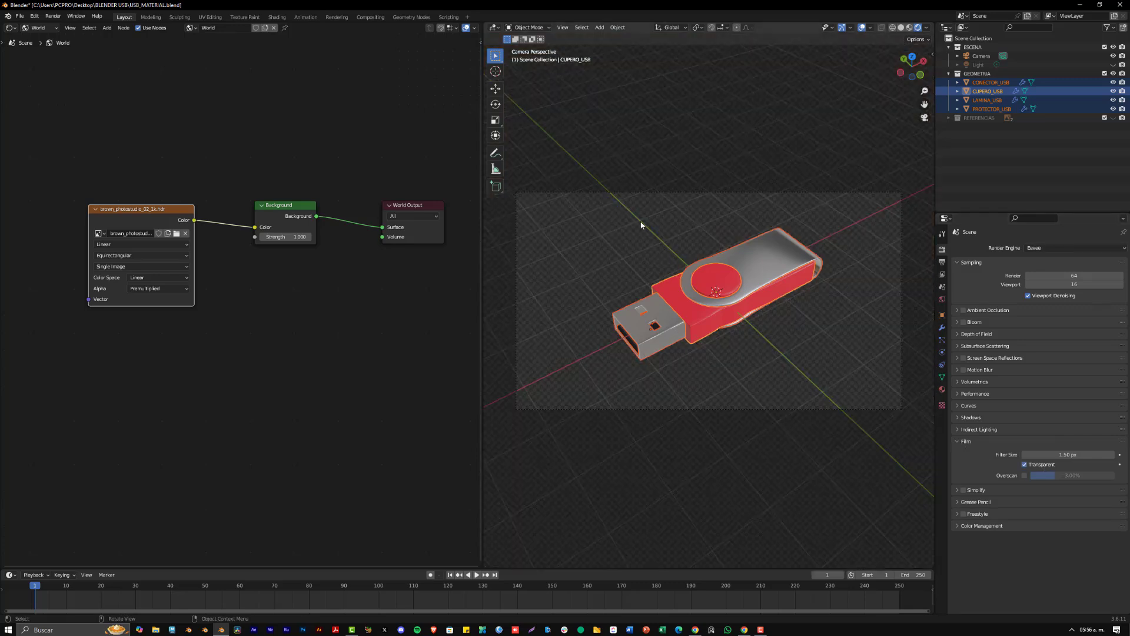
Render the USB drive image twice with the transparent film to check the result.
{"action": "key", "text": "F12"}
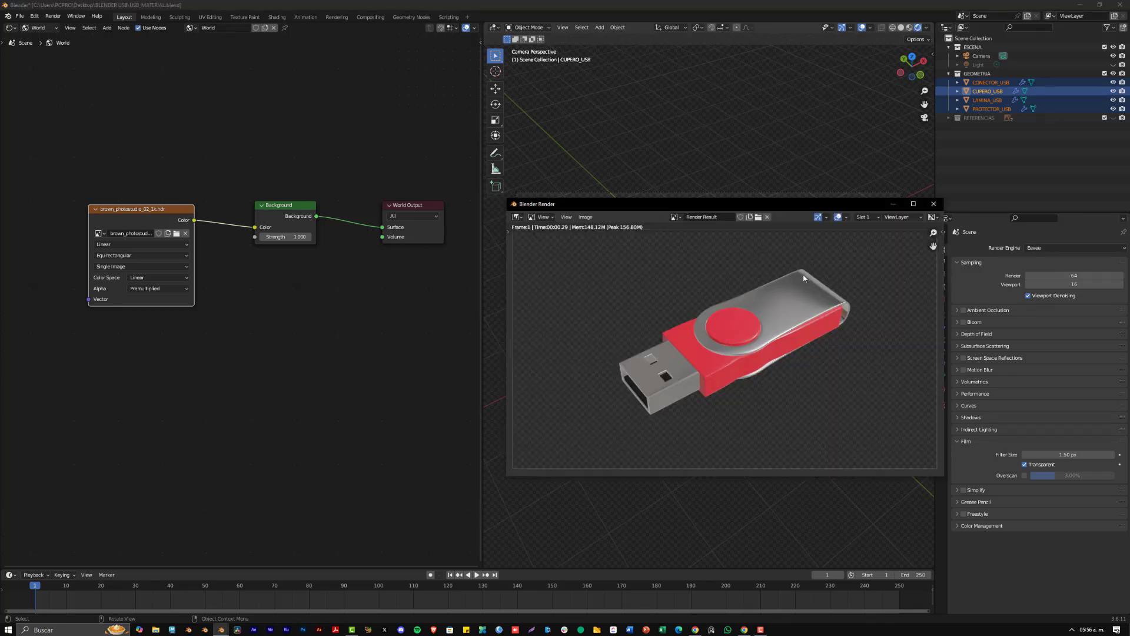
{"action": "left_click", "coordinate": [933, 204]}
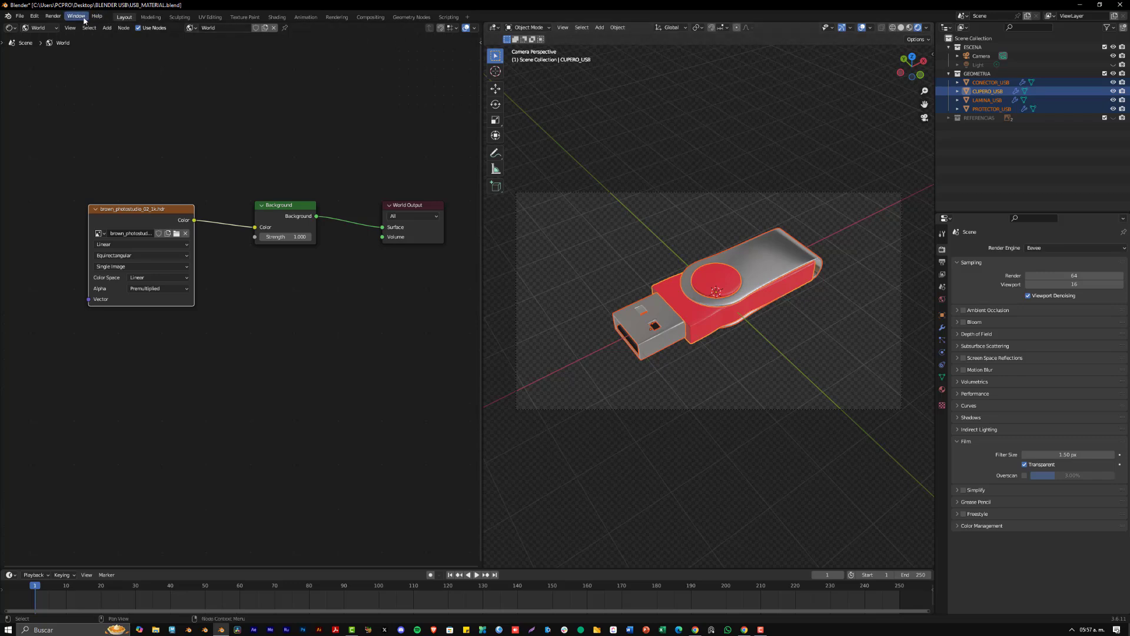
{"action": "left_click", "coordinate": [53, 16]}
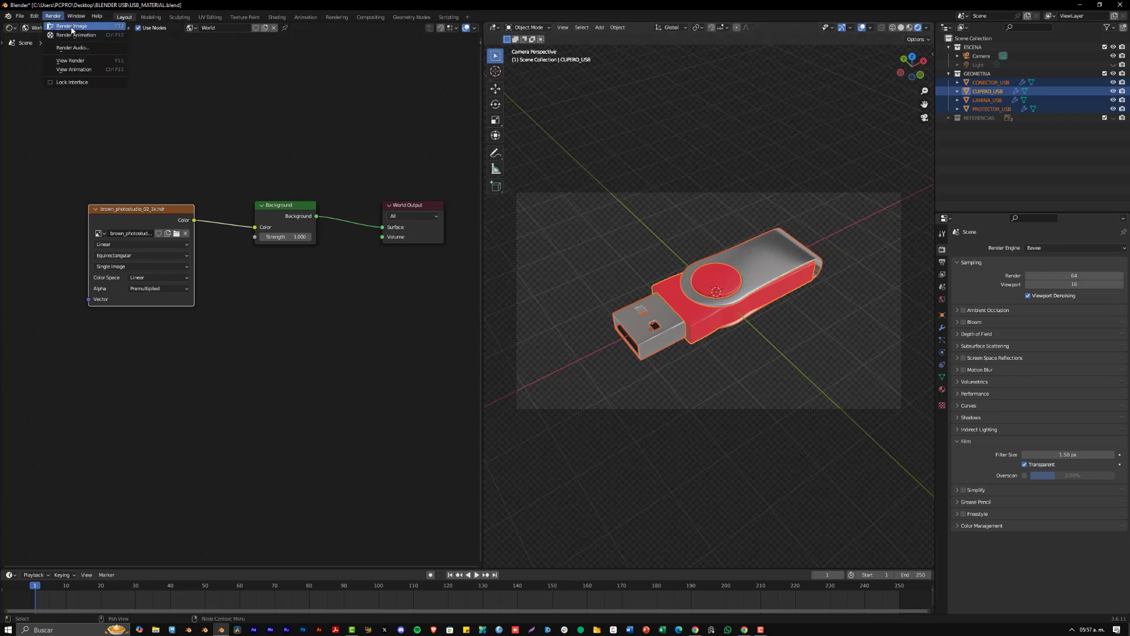
{"action": "left_click", "coordinate": [71, 26]}
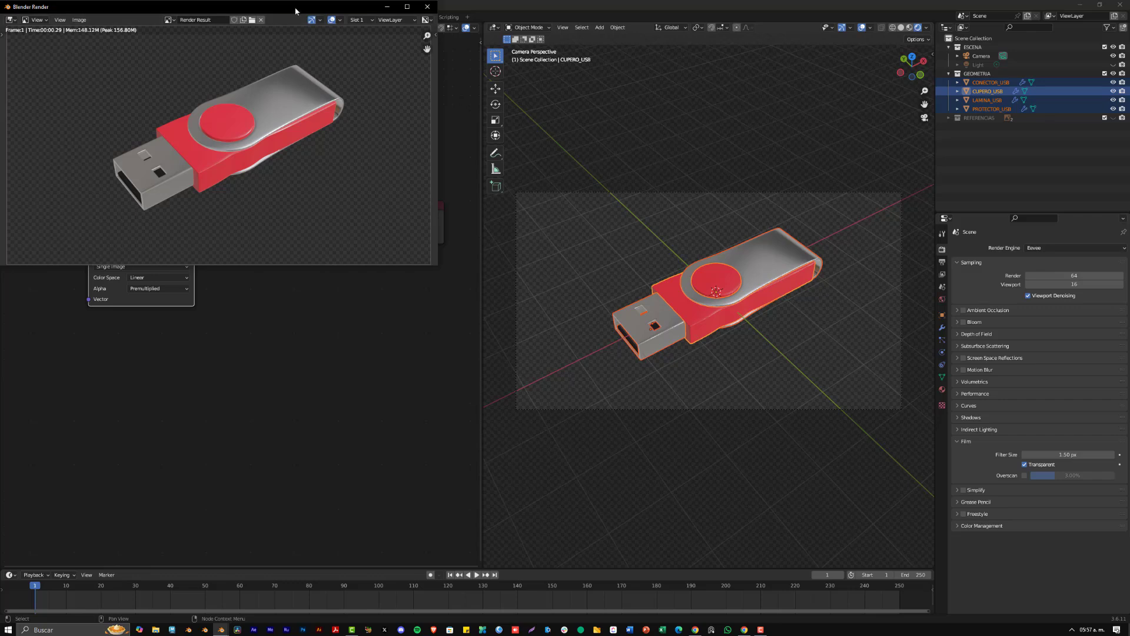
{"action": "left_click_drag", "start_coordinate": [295, 10], "coordinate": [738, 156]}
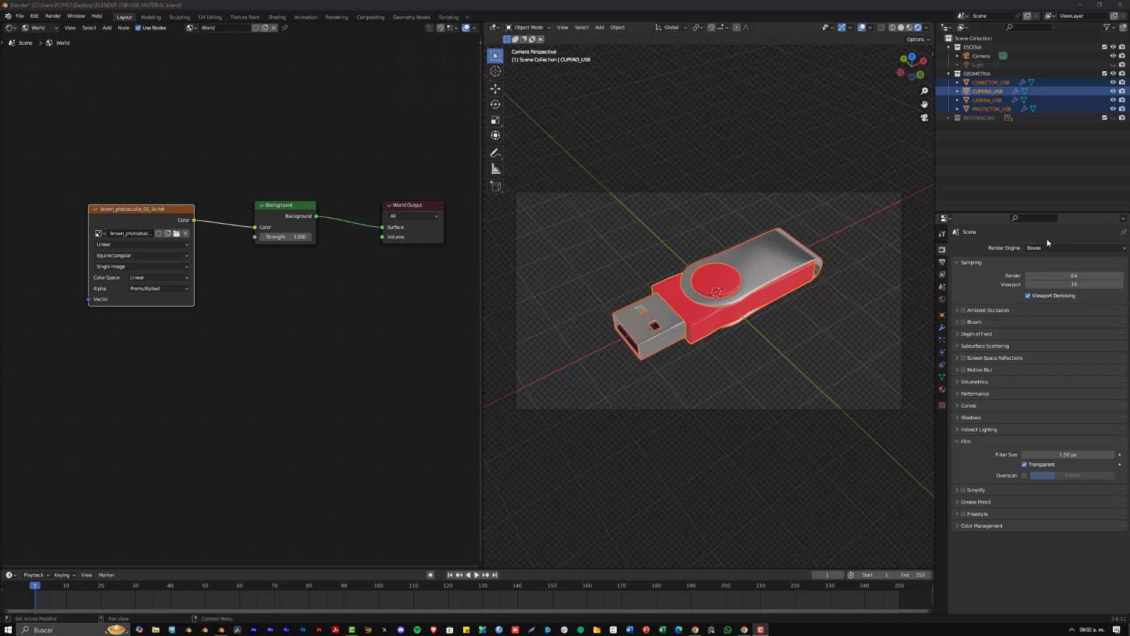
Enable Ambient Occlusion and Screen Space Reflections for the Eevee render, and deselect the USB parts.
{"action": "left_click", "coordinate": [964, 310]}
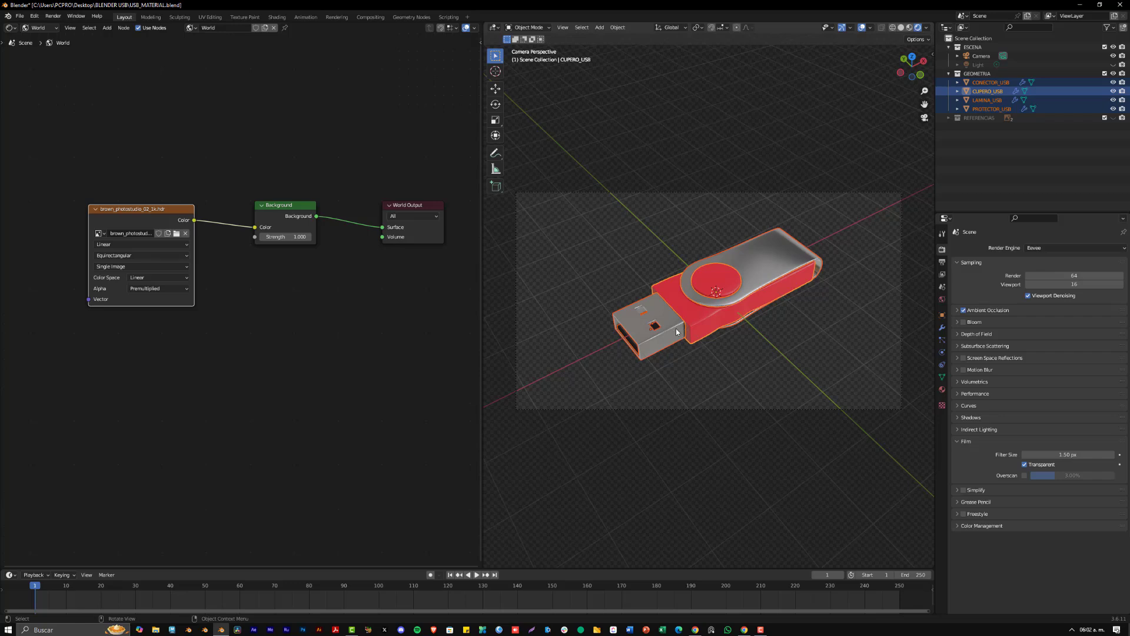
{"action": "left_click", "coordinate": [969, 358]}
{"action": "left_click", "coordinate": [965, 360]}
{"action": "left_click", "coordinate": [964, 359]}
{"action": "left_click", "coordinate": [737, 351]}
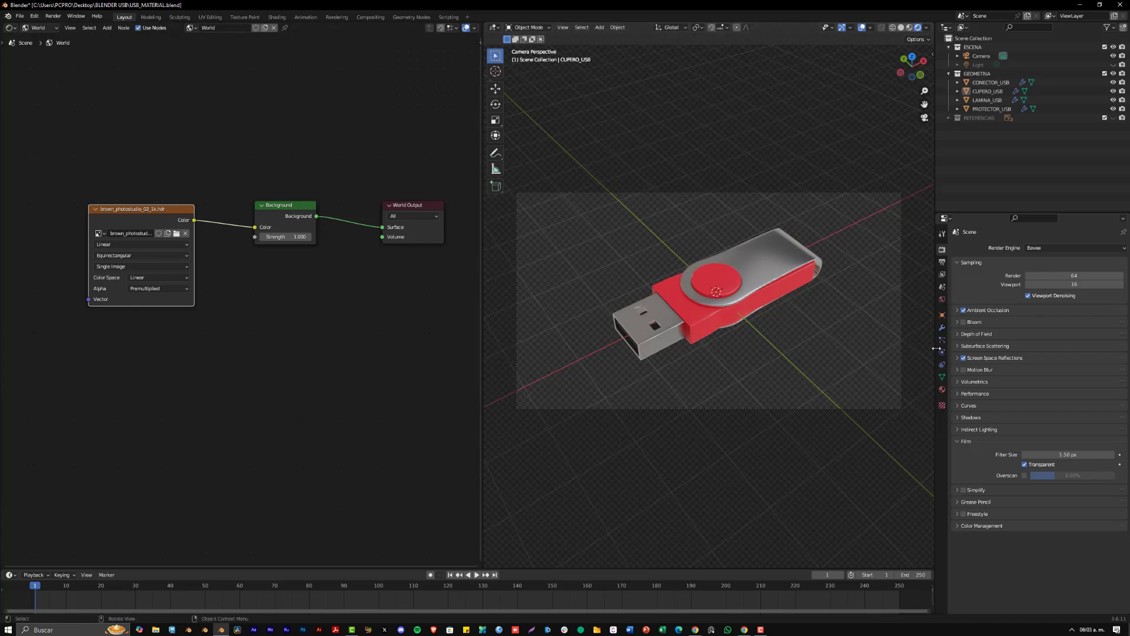
Review the settings of the body's red plastic material and the available render engines.
{"action": "left_click", "coordinate": [942, 389]}
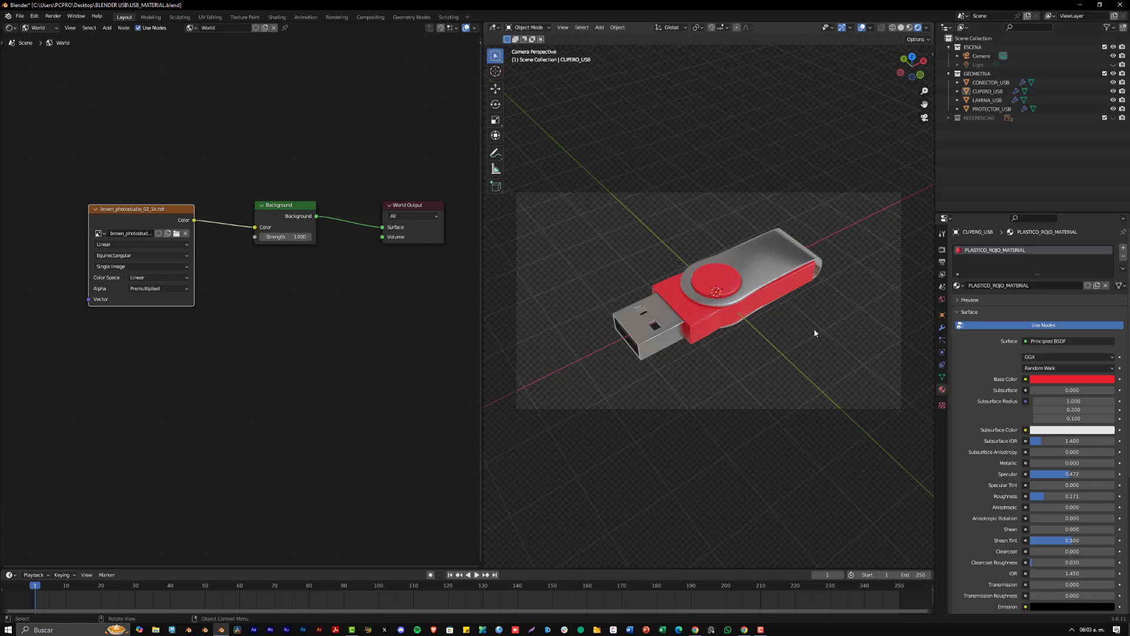
{"action": "left_click", "coordinate": [942, 250]}
{"action": "left_click", "coordinate": [1034, 248]}
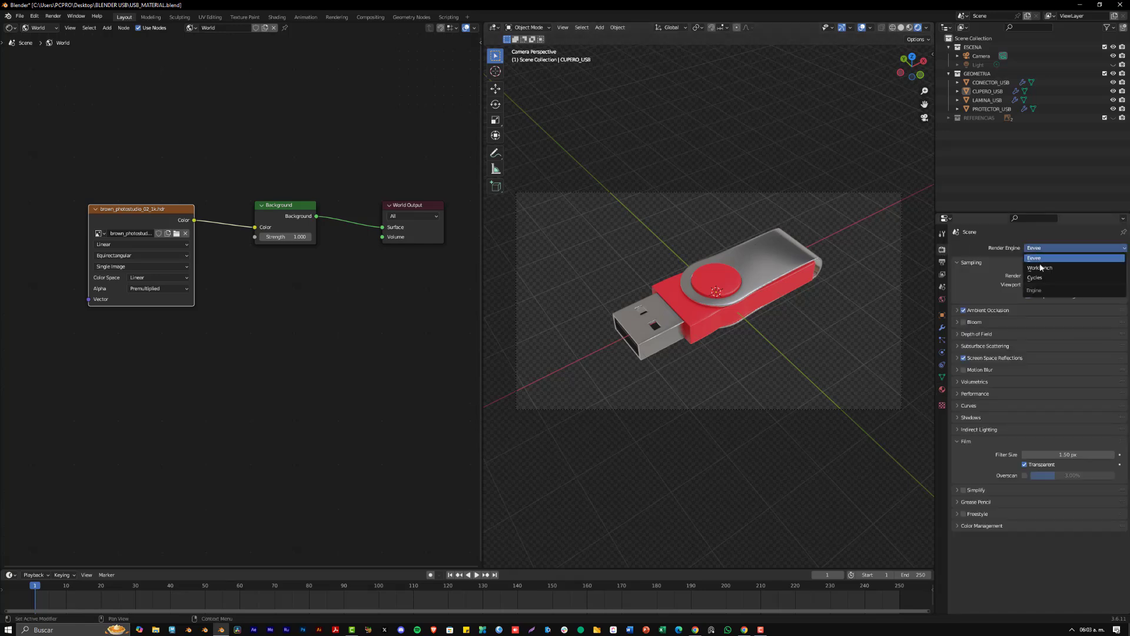
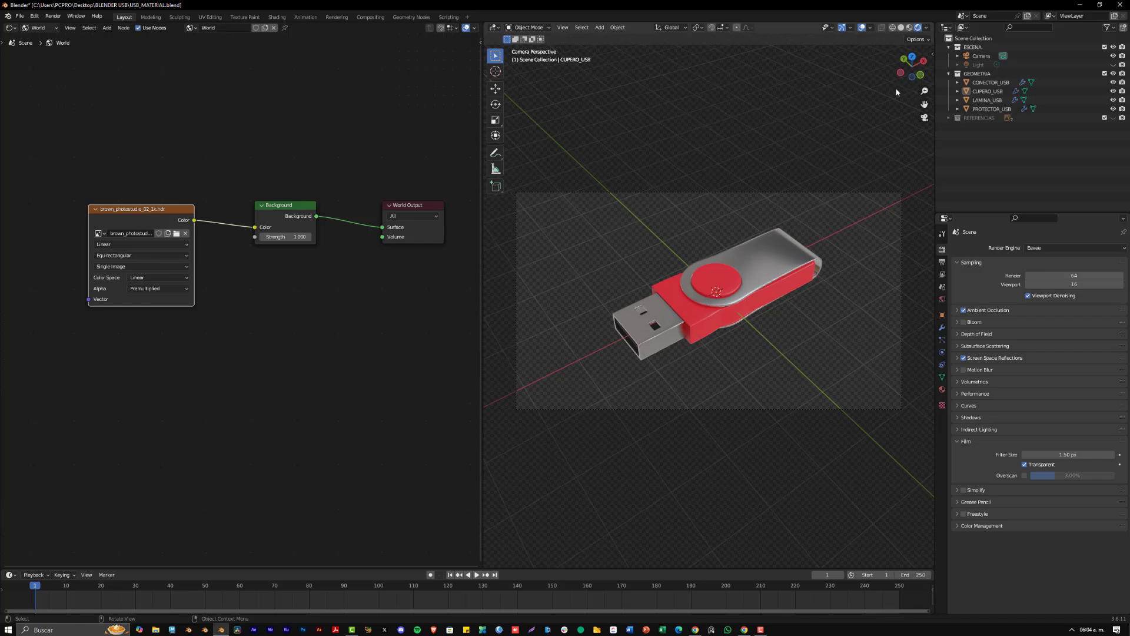
Enable Scene World lighting for the material preview, and return the viewport to rendered shading.
{"action": "left_click", "coordinate": [909, 27]}
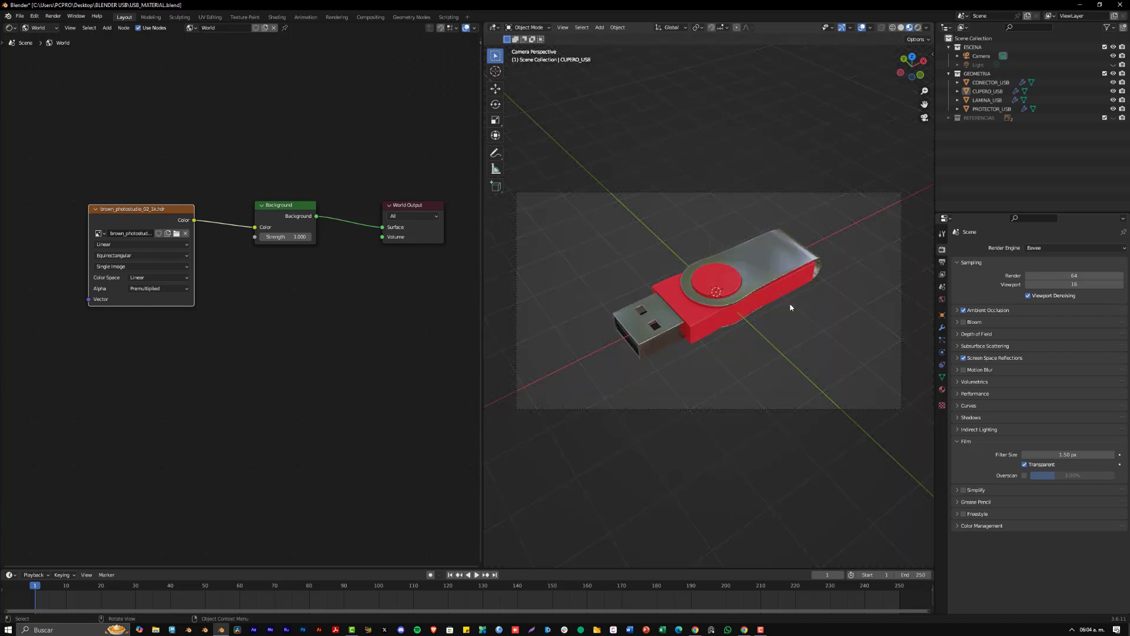
{"action": "left_click", "coordinate": [926, 28]}
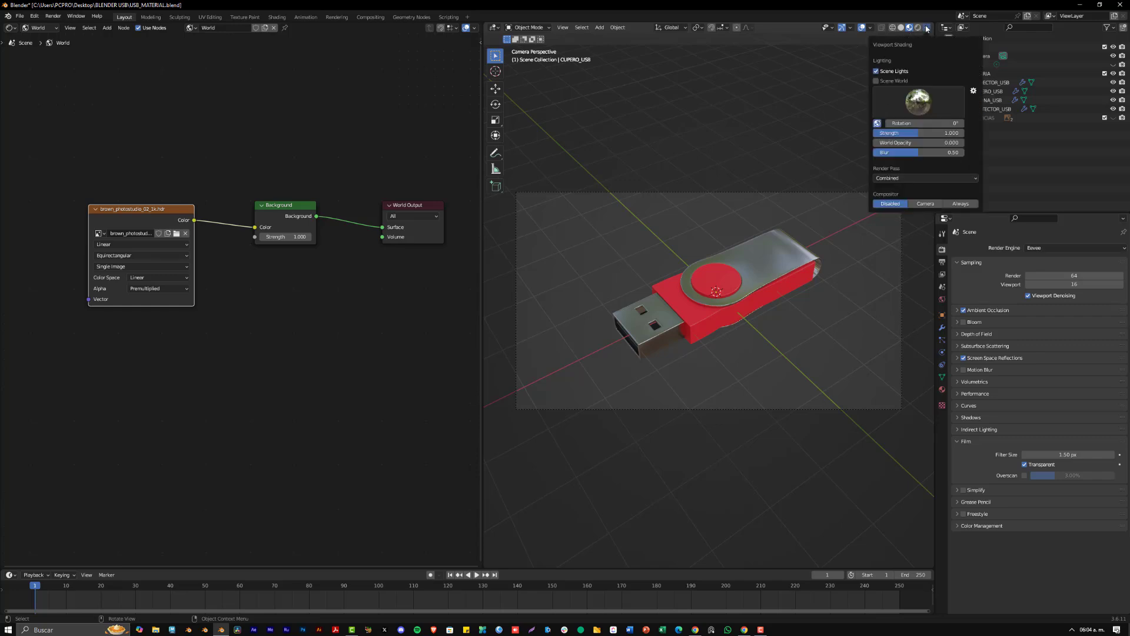
{"action": "left_click", "coordinate": [889, 82]}
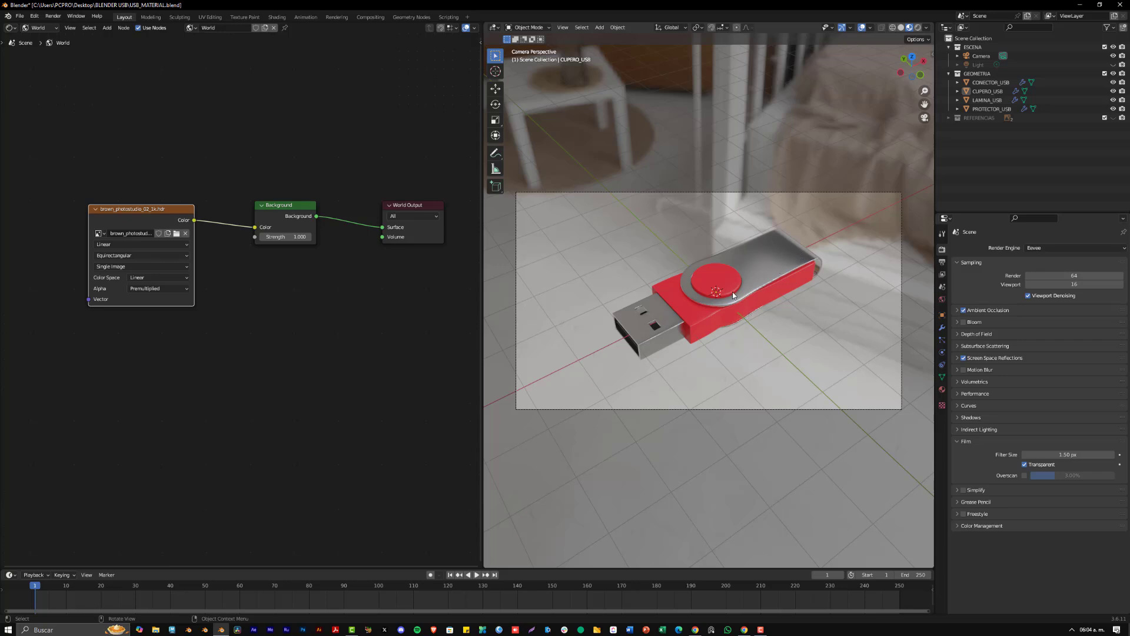
{"action": "left_click", "coordinate": [927, 28]}
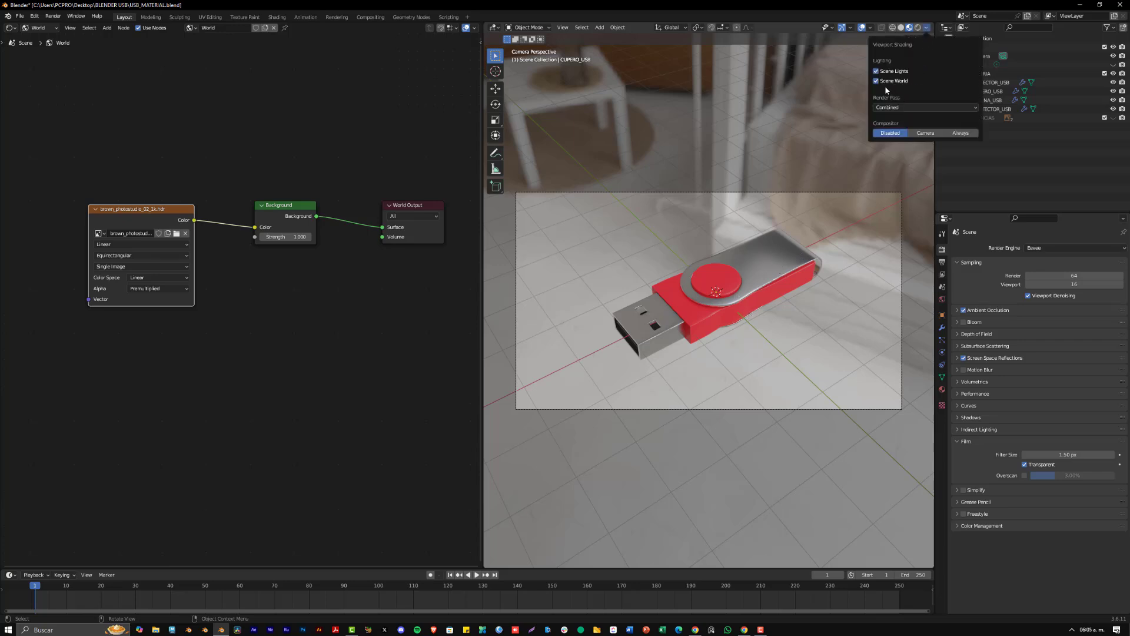
{"action": "left_click", "coordinate": [917, 27]}
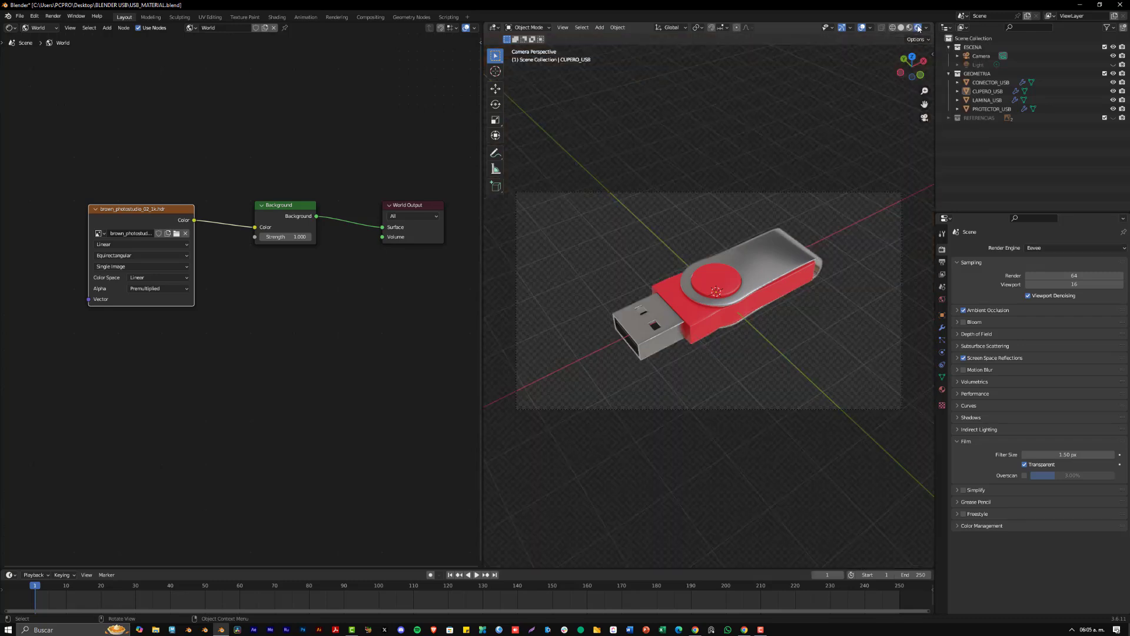
Set the render engine to Cycles, compare material preview with the rendered view, and choose GPU Compute as the device.
{"action": "left_click", "coordinate": [1034, 248]}
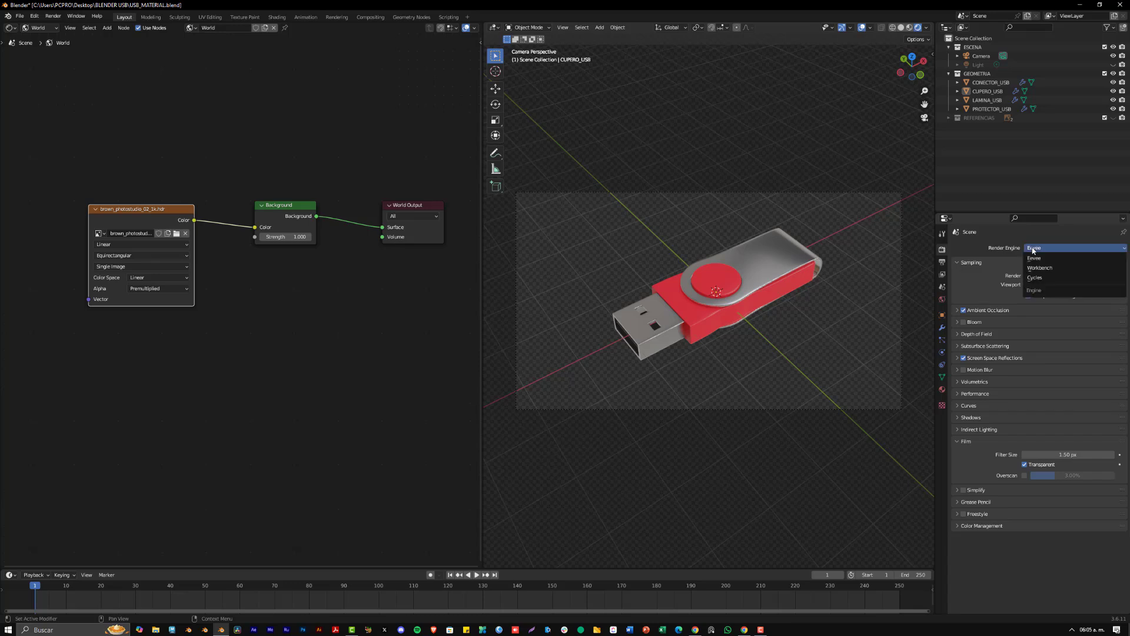
{"action": "left_click", "coordinate": [1035, 278]}
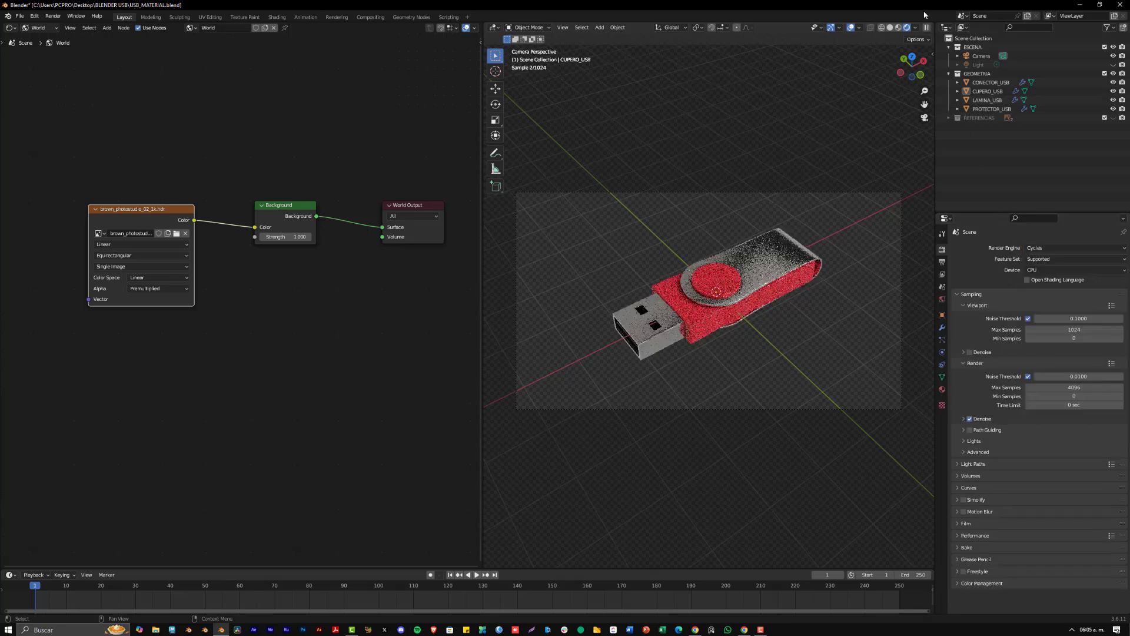
{"action": "left_click", "coordinate": [898, 28]}
{"action": "left_click", "coordinate": [907, 28]}
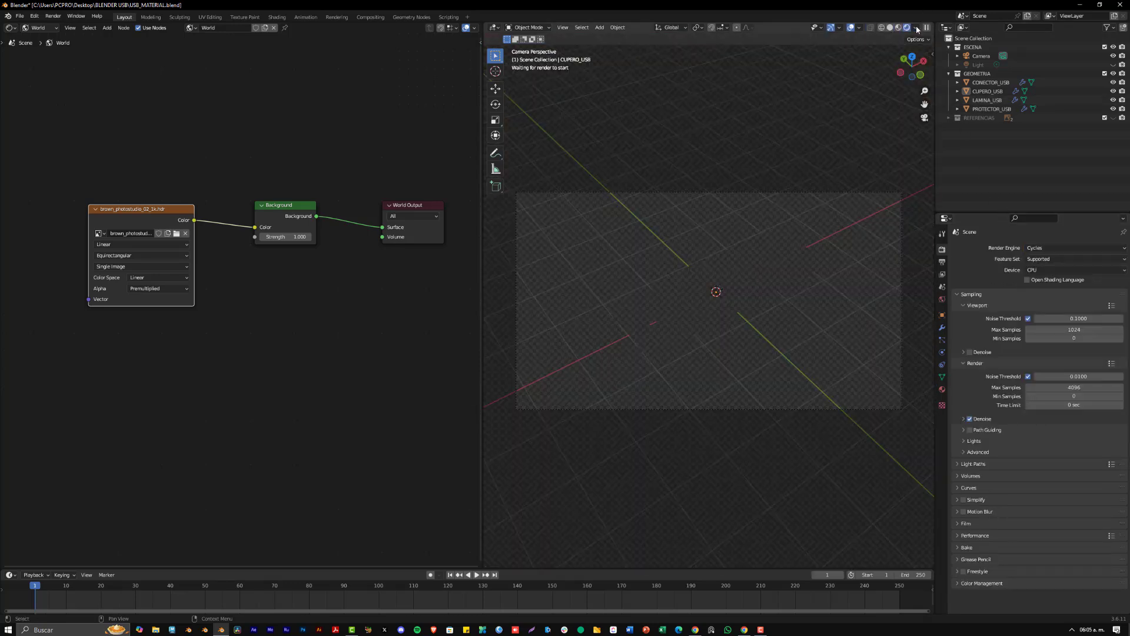
{"action": "left_click", "coordinate": [898, 28]}
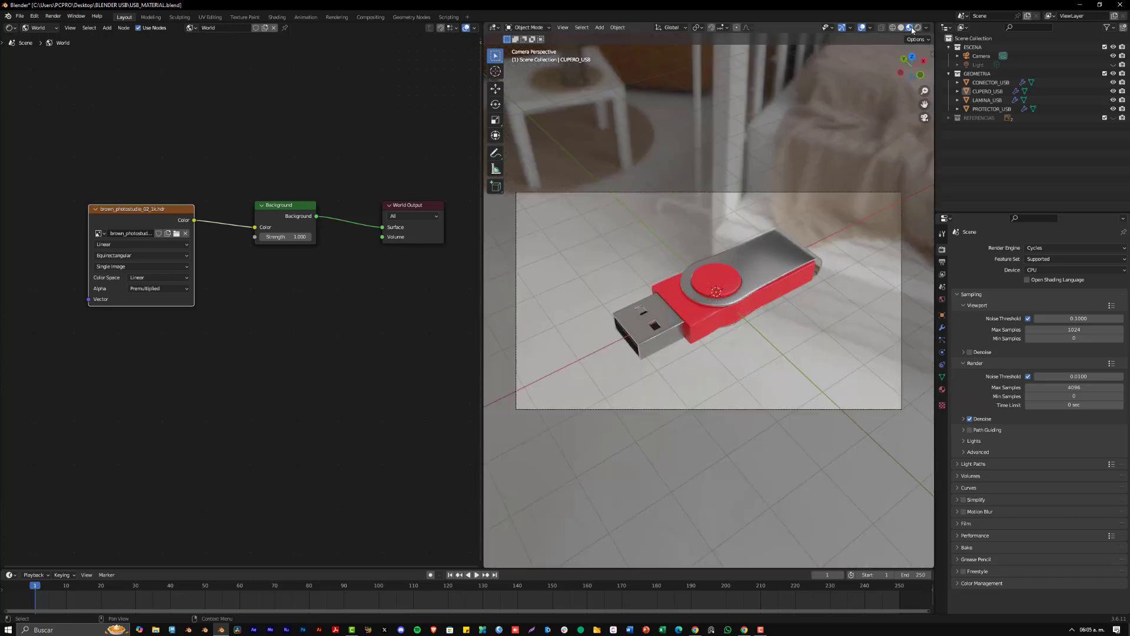
{"action": "left_click", "coordinate": [909, 28]}
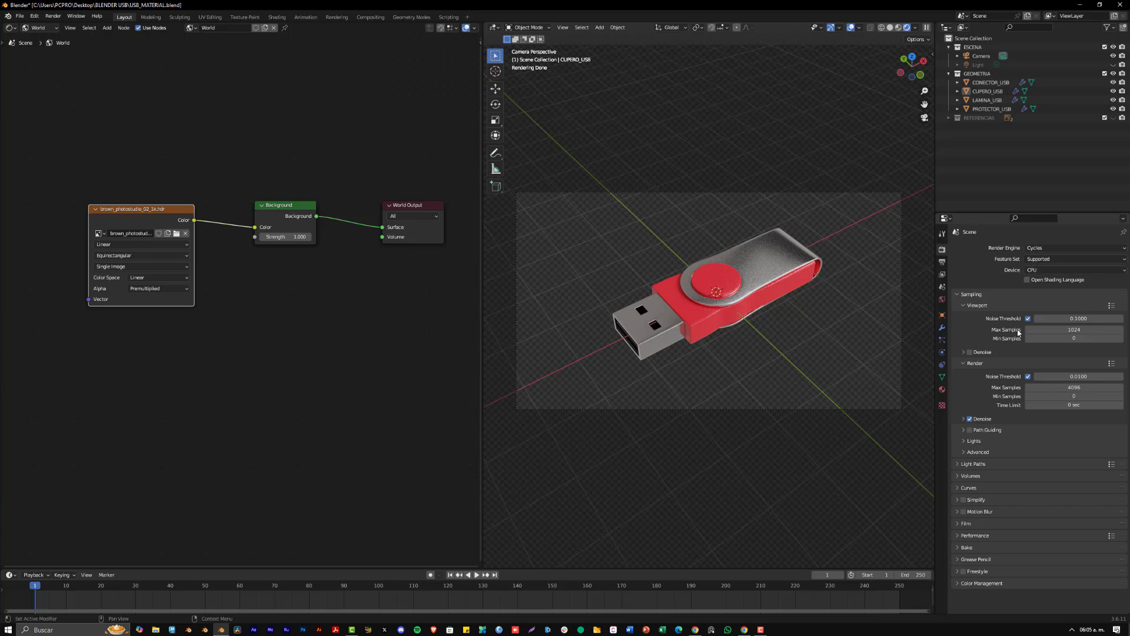
{"action": "left_click", "coordinate": [1036, 270]}
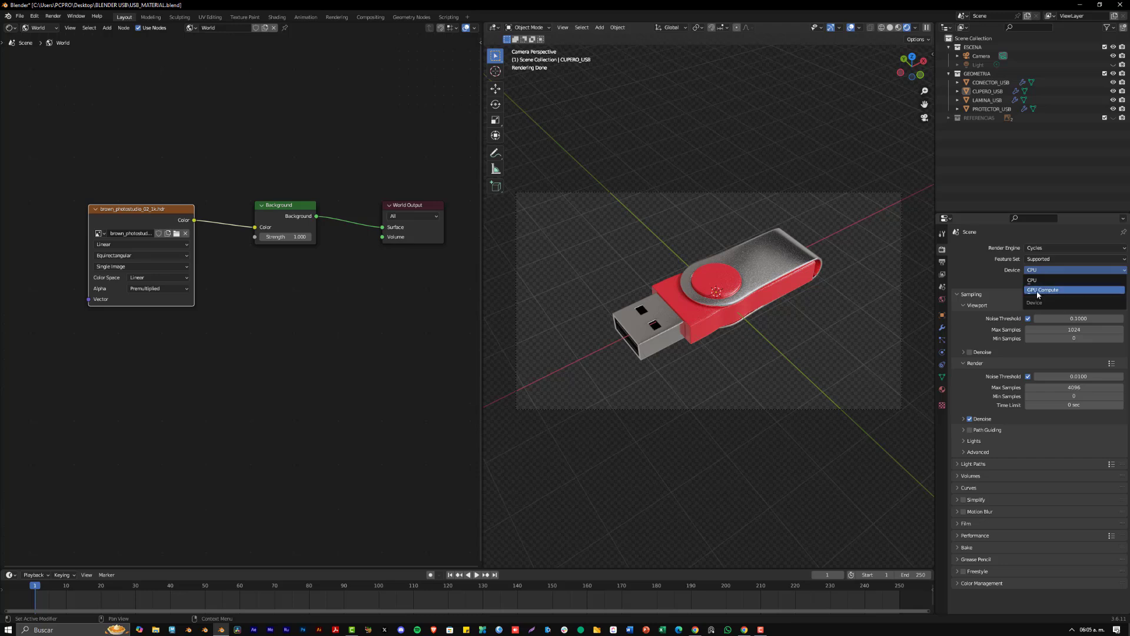
{"action": "left_click", "coordinate": [1041, 290]}
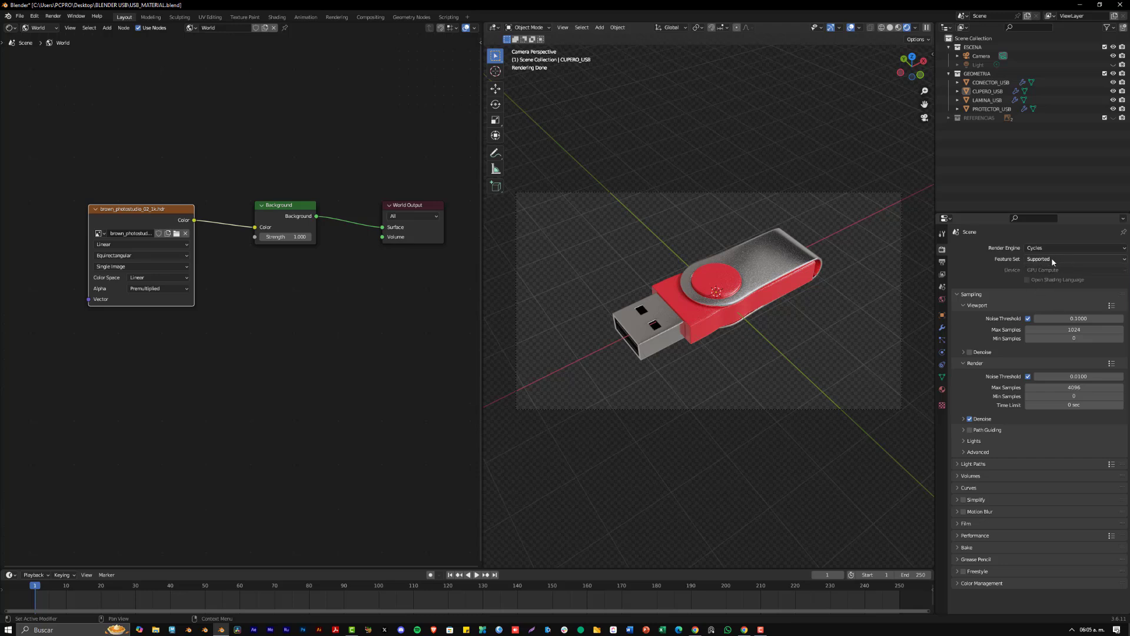
Set the viewport's maximum samples to 32 and enable viewport denoising.
{"action": "left_click", "coordinate": [1073, 330]}
{"action": "type", "text": "32"}
{"action": "key", "text": "Return"}
{"action": "left_click", "coordinate": [969, 352]}
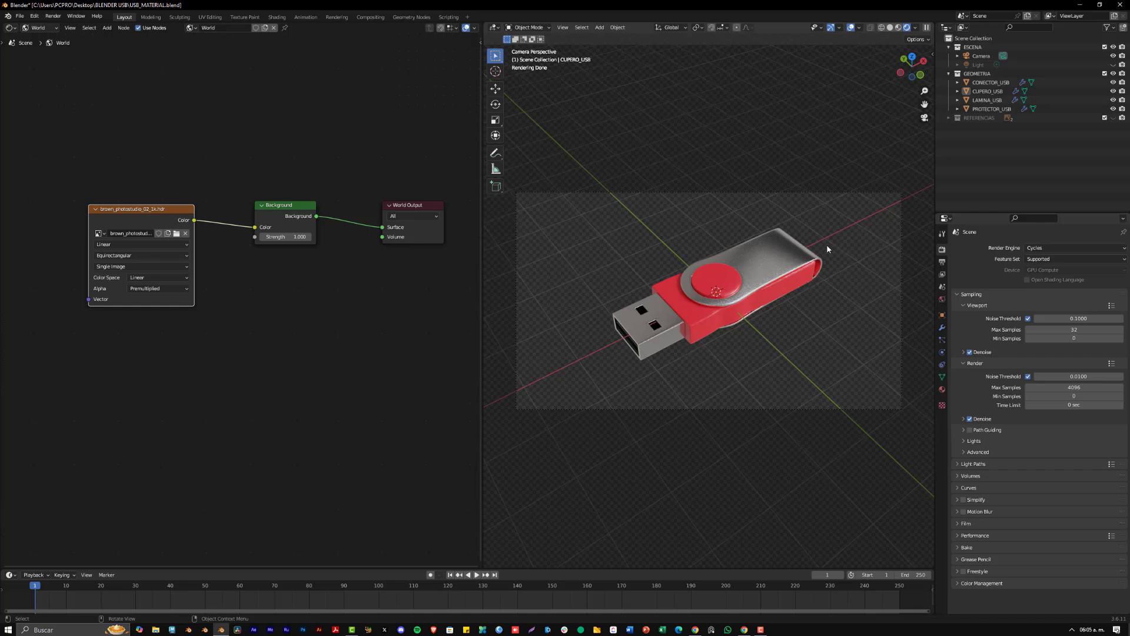
Raise the Transmission of PLASTICO_ROJO_MATERIAL on the USB body to about 0.855 and compare rendered shading with material preview.
{"action": "scroll", "coordinate": [814, 278], "scroll_direction": "up", "scroll_amount": 4}
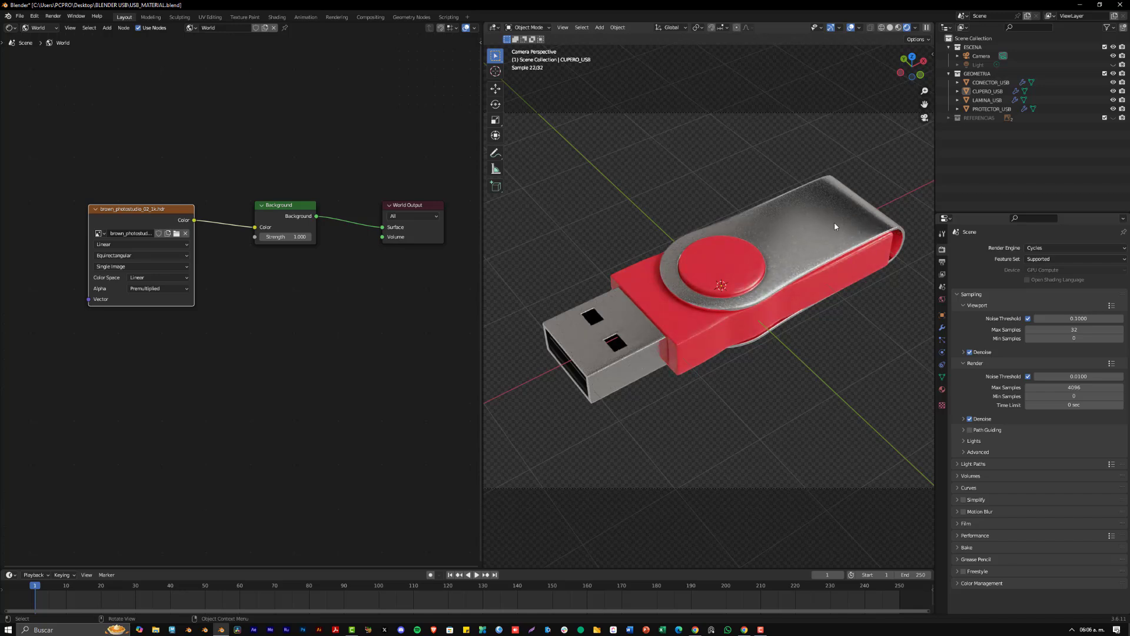
{"action": "left_click", "coordinate": [942, 389]}
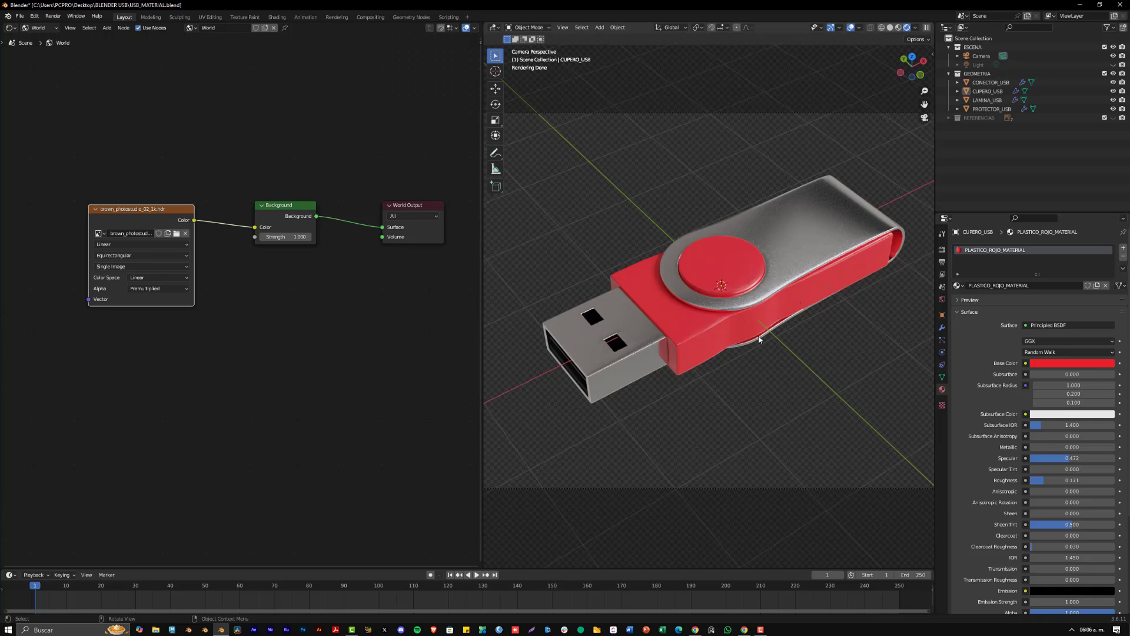
{"action": "left_click", "coordinate": [898, 28]}
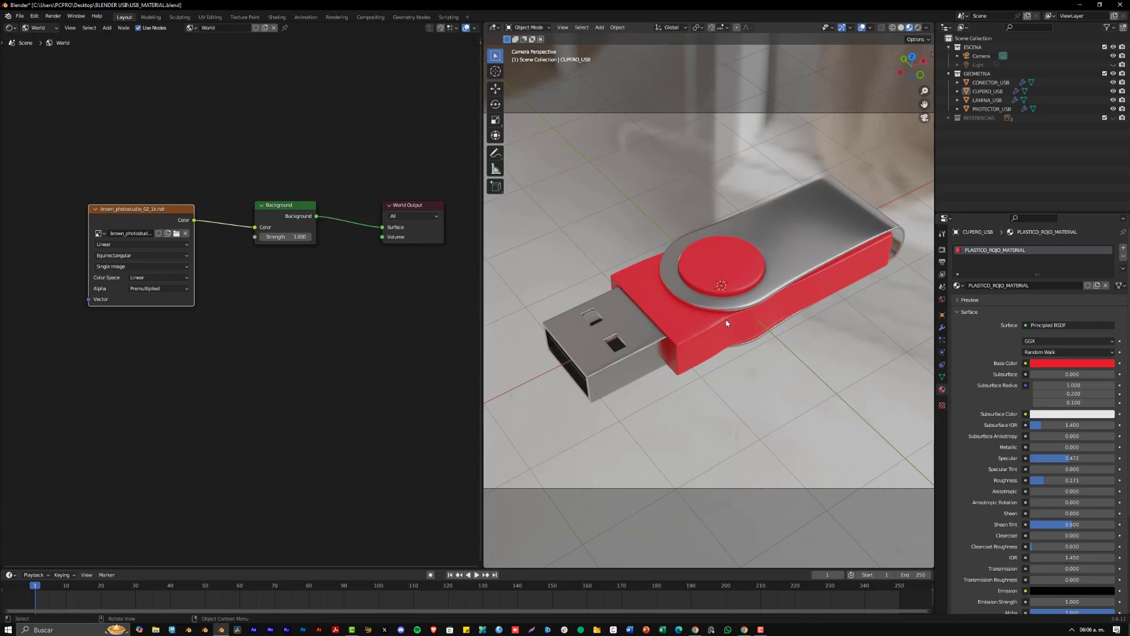
{"action": "left_click", "coordinate": [917, 27]}
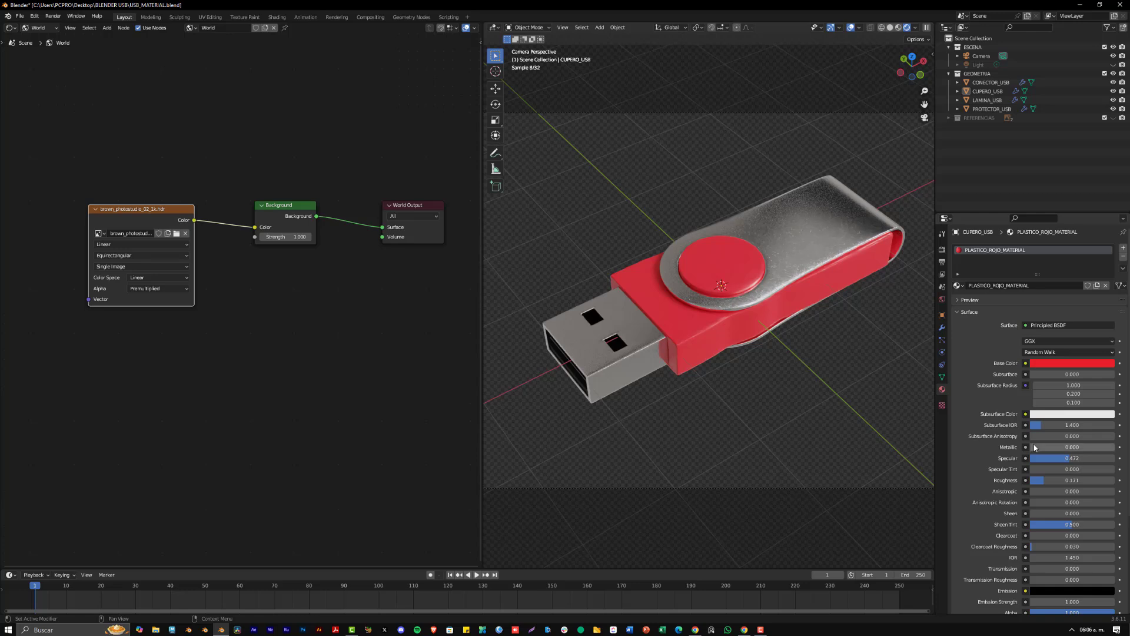
{"action": "scroll", "coordinate": [1034, 447], "scroll_direction": "down", "scroll_amount": 4}
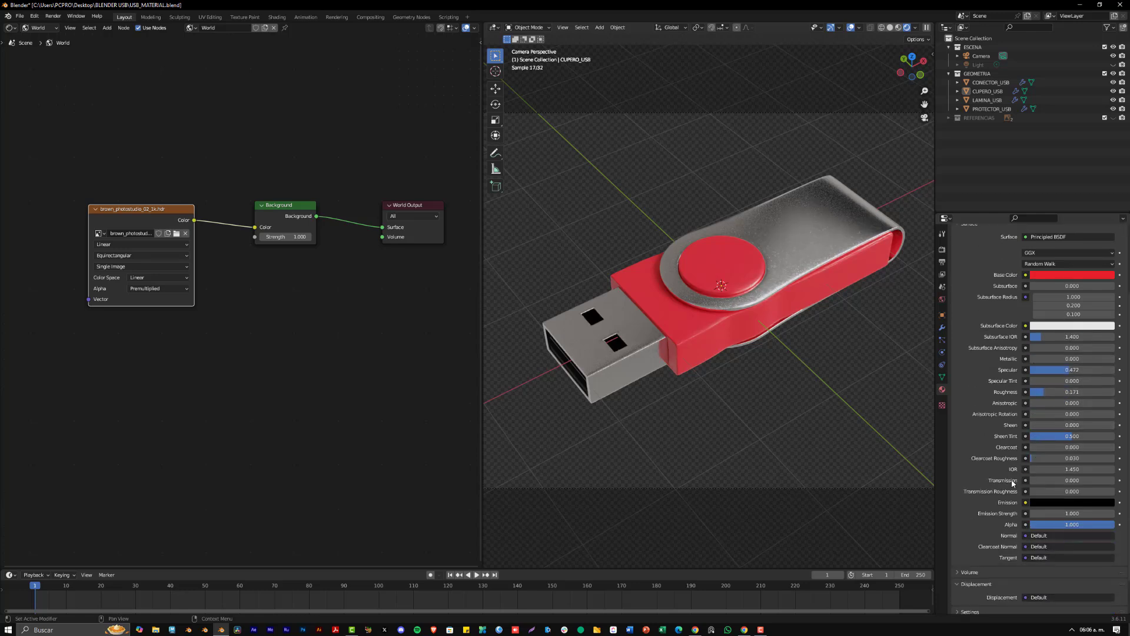
{"action": "left_click_drag", "start_coordinate": [1043, 483], "coordinate": [1102, 481]}
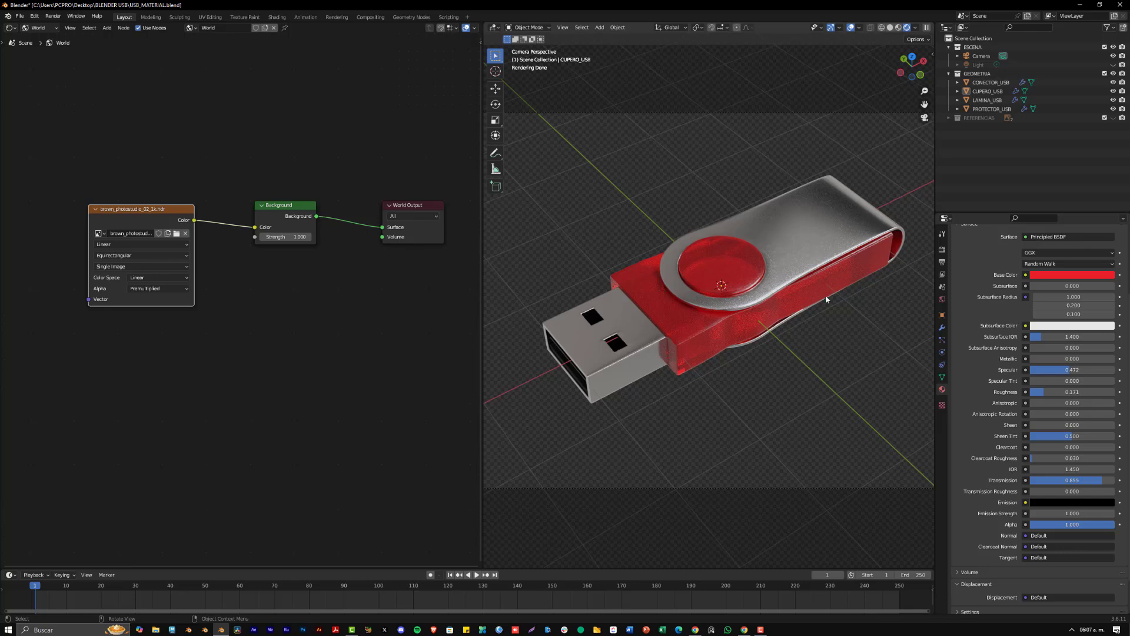
{"action": "left_click", "coordinate": [899, 28]}
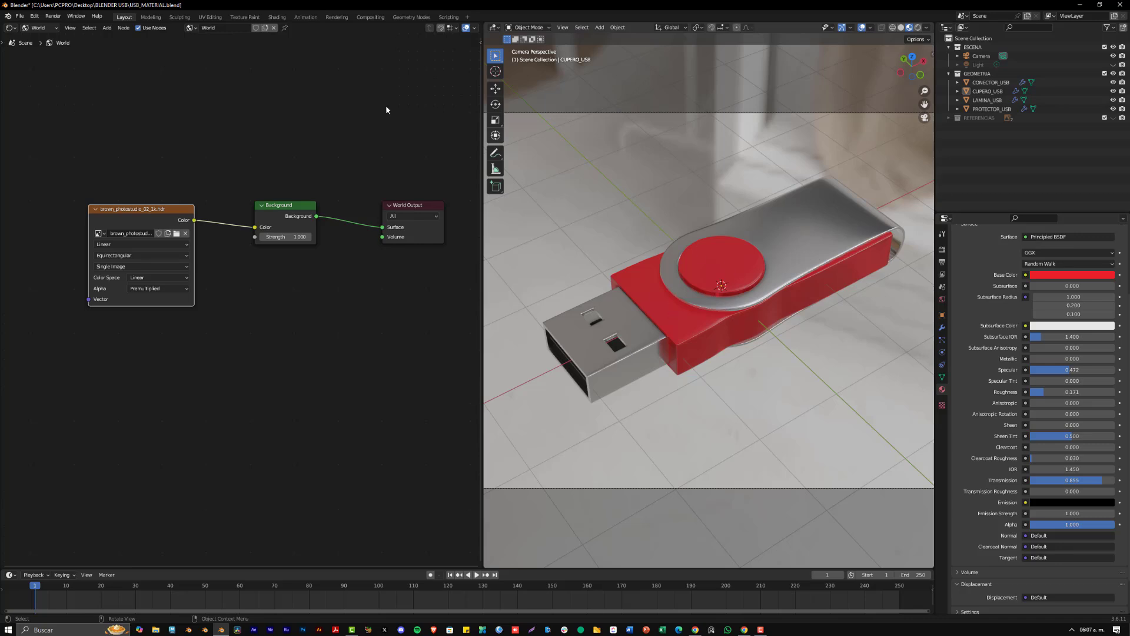
Switch the shader editor from World to Object to show the nodes of the body's red plastic material.
{"action": "left_click", "coordinate": [39, 27]}
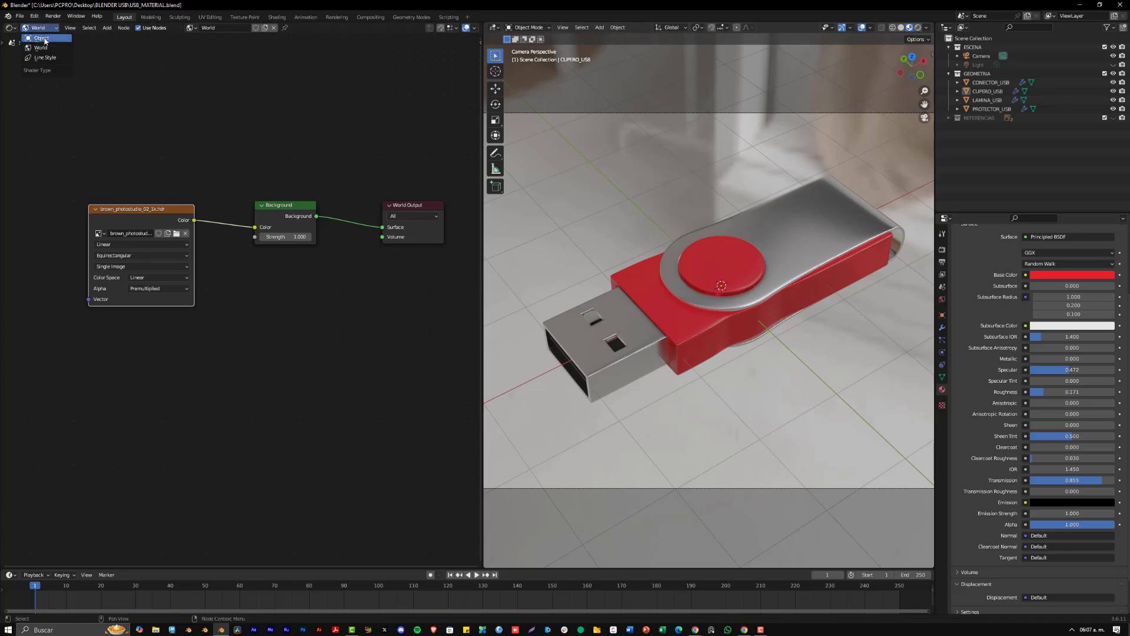
{"action": "left_click", "coordinate": [41, 38]}
{"action": "left_click", "coordinate": [39, 28]}
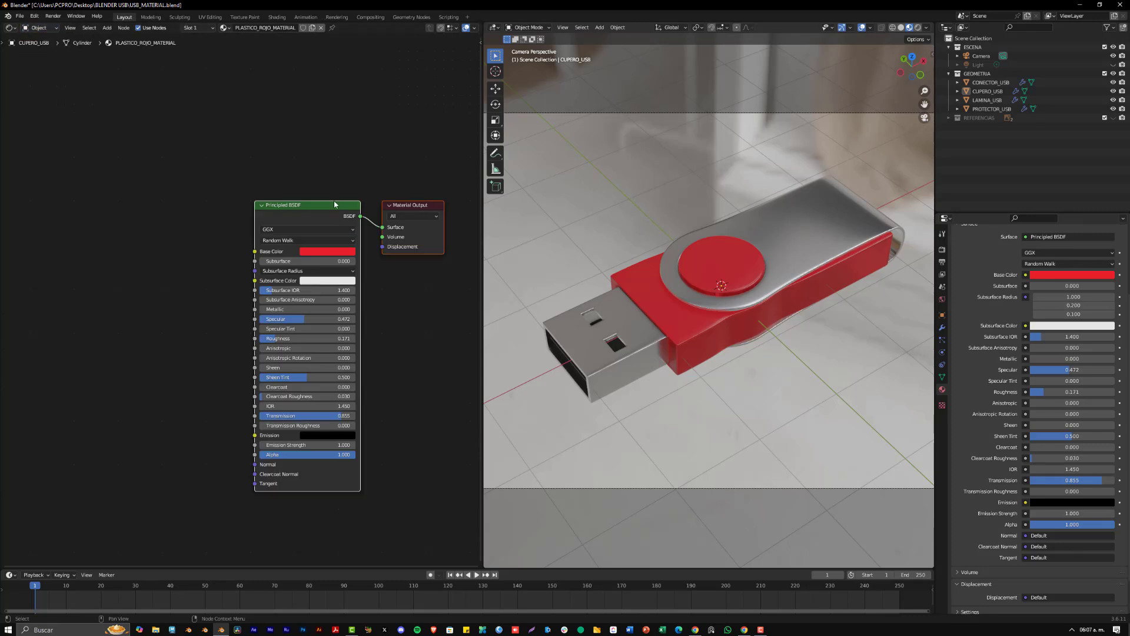
{"action": "left_click", "coordinate": [289, 222]}
{"action": "scroll", "coordinate": [998, 269], "scroll_direction": "up", "scroll_amount": 5}
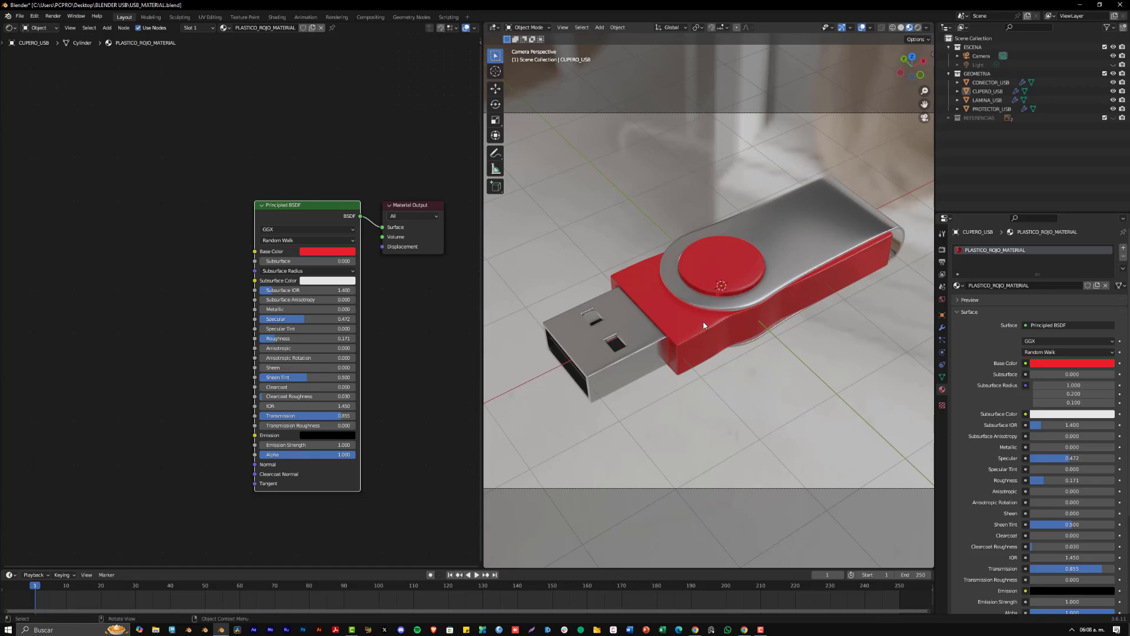
In rendered shading, lower the red plastic's Transmission to 0 and raise it back to about 0.855 to compare the look.
{"action": "left_click", "coordinate": [918, 28]}
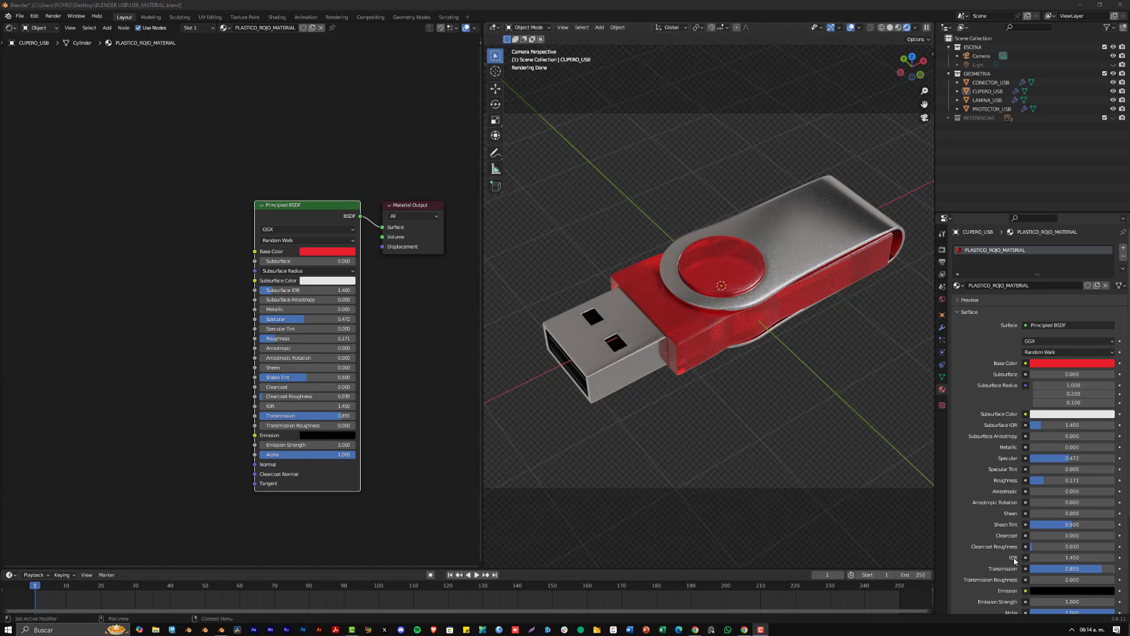
{"action": "left_click_drag", "start_coordinate": [1085, 569], "coordinate": [1023, 569]}
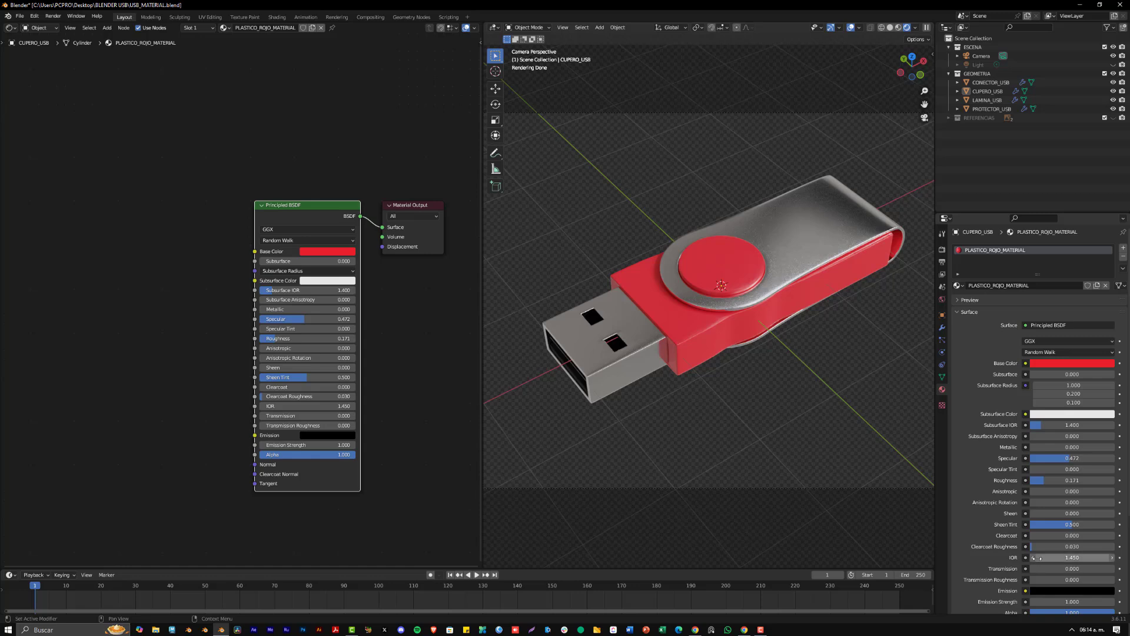
{"action": "left_click_drag", "start_coordinate": [1039, 568], "coordinate": [1101, 568]}
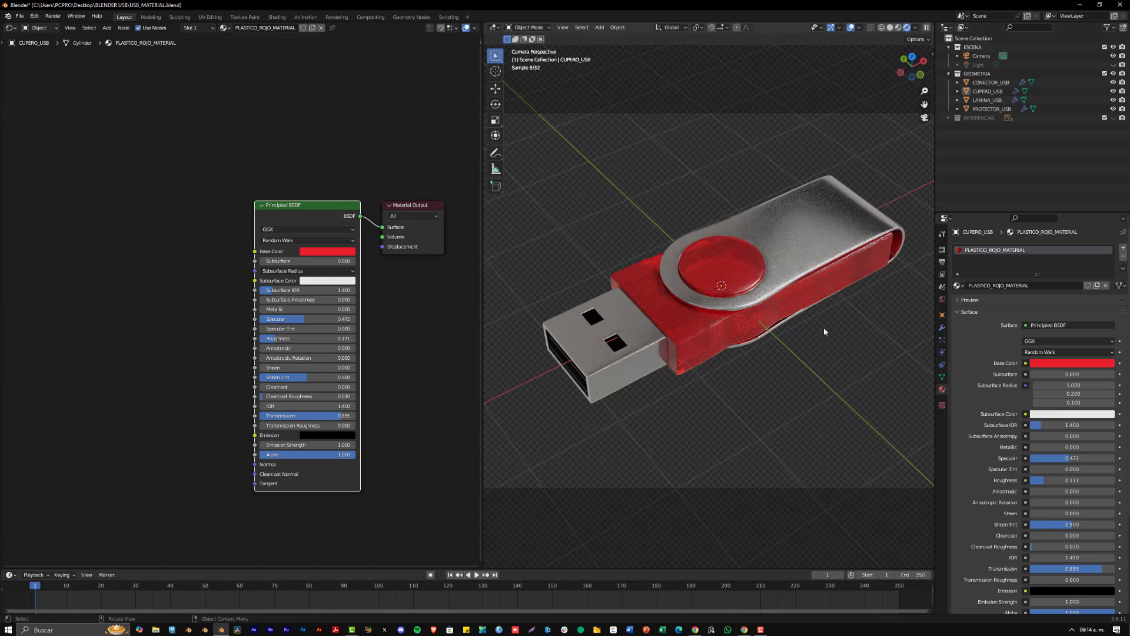
Switch to material preview and set the red plastic's Transmission to 1.000.
{"action": "left_click", "coordinate": [898, 27]}
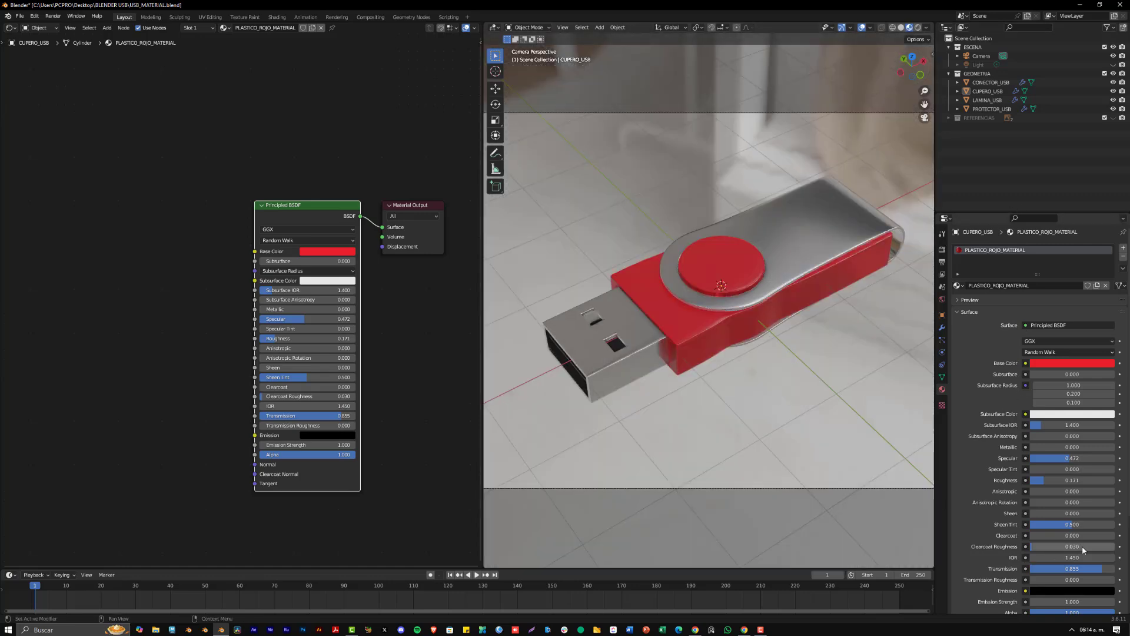
{"action": "mouse_move", "coordinate": [1082, 568]}
{"action": "left_mouse_down"}
{"action": "mouse_move", "coordinate": [1056, 568]}
{"action": "mouse_move", "coordinate": [1092, 568]}
{"action": "left_mouse_up"}
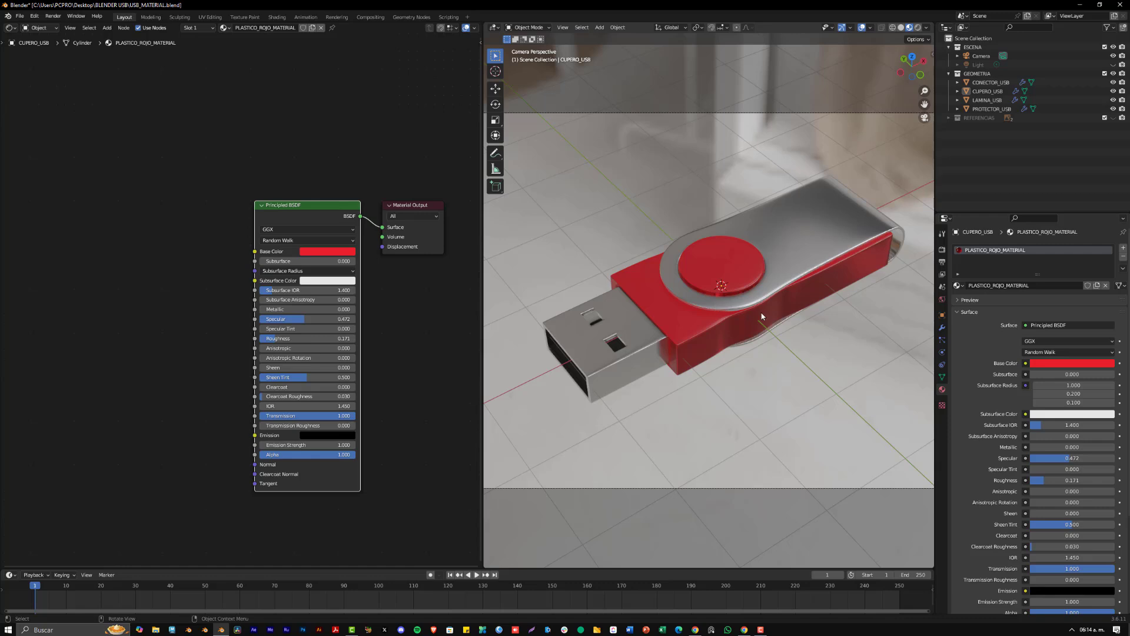
Display the USB model in solid shading with X-ray enabled to expose the parts inside the body.
{"action": "left_click", "coordinate": [901, 28]}
{"action": "middle_click_drag", "start_coordinate": [794, 316], "coordinate": [772, 301]}
{"action": "scroll", "coordinate": [747, 304], "scroll_direction": "up", "scroll_amount": 4}
{"action": "middle_click_drag", "start_coordinate": [606, 340], "coordinate": [648, 347], "text": "shift"}
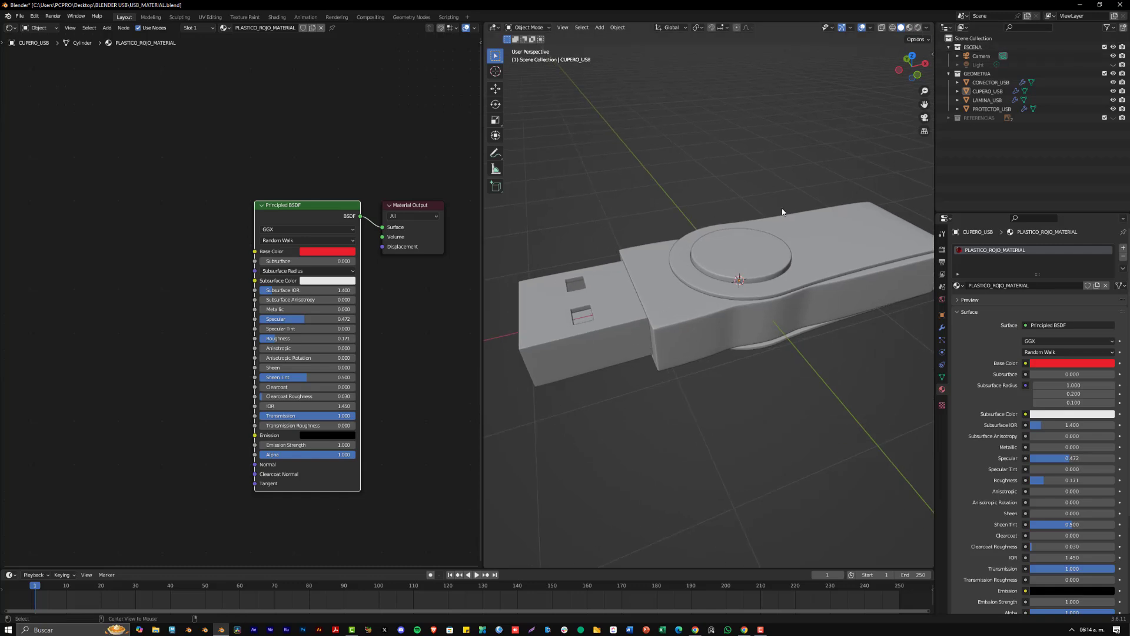
{"action": "left_click", "coordinate": [881, 28]}
{"action": "middle_click_drag", "start_coordinate": [655, 291], "coordinate": [694, 329]}
In Edit Mode, move the inner-end vertices of CONECTOR_USB about 0.32 m along X, deeper into the body, and return to Object Mode.
{"action": "left_click", "coordinate": [620, 338]}
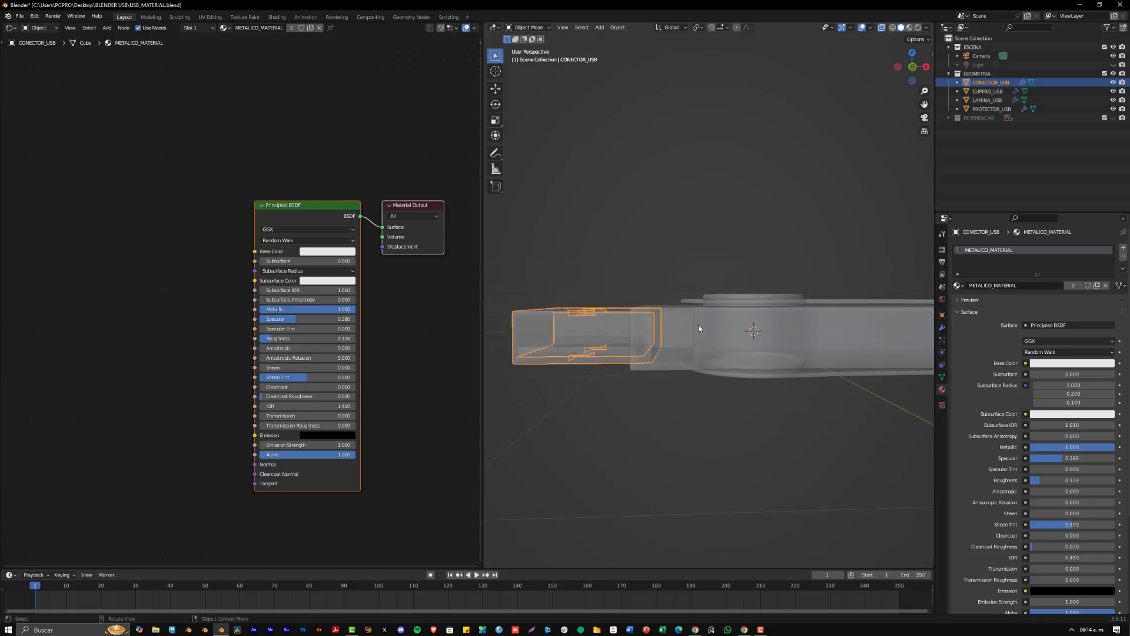
{"action": "middle_click_drag", "start_coordinate": [699, 328], "coordinate": [646, 354]}
{"action": "key", "text": "Tab"}
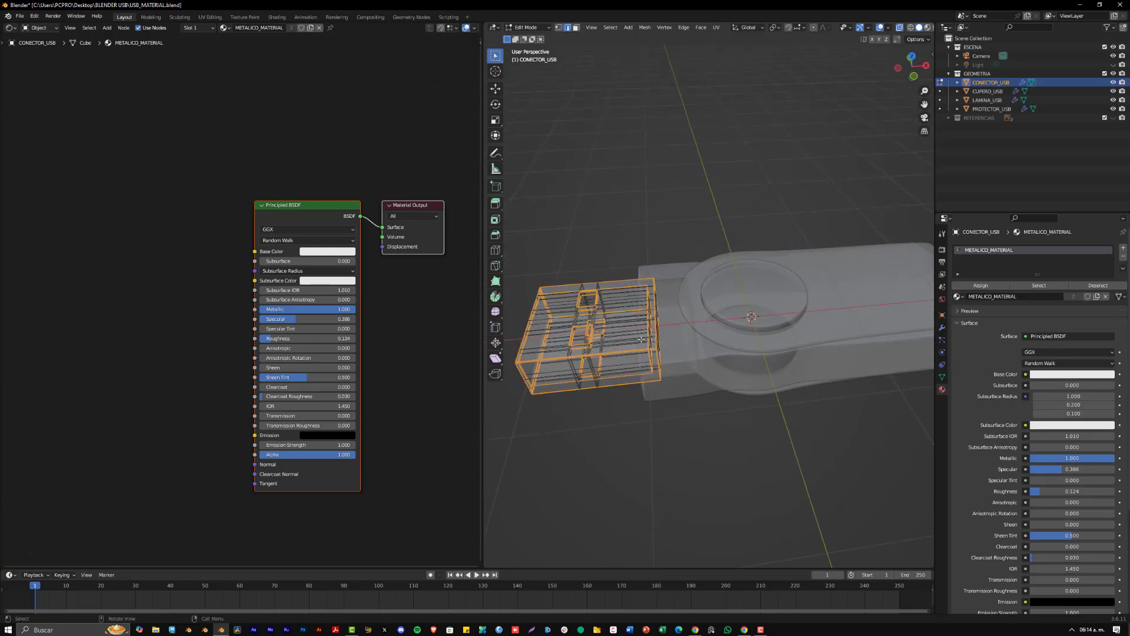
{"action": "scroll", "coordinate": [642, 327], "scroll_direction": "up", "scroll_amount": 5}
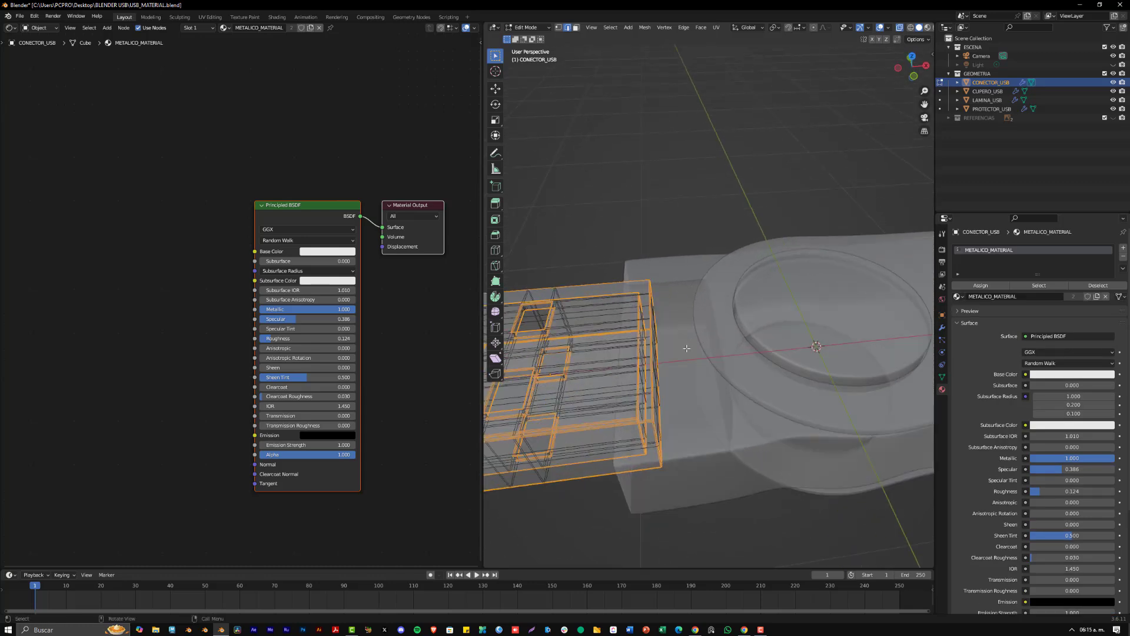
{"action": "key", "text": "1"}
{"action": "left_click_drag", "start_coordinate": [730, 522], "coordinate": [604, 238]}
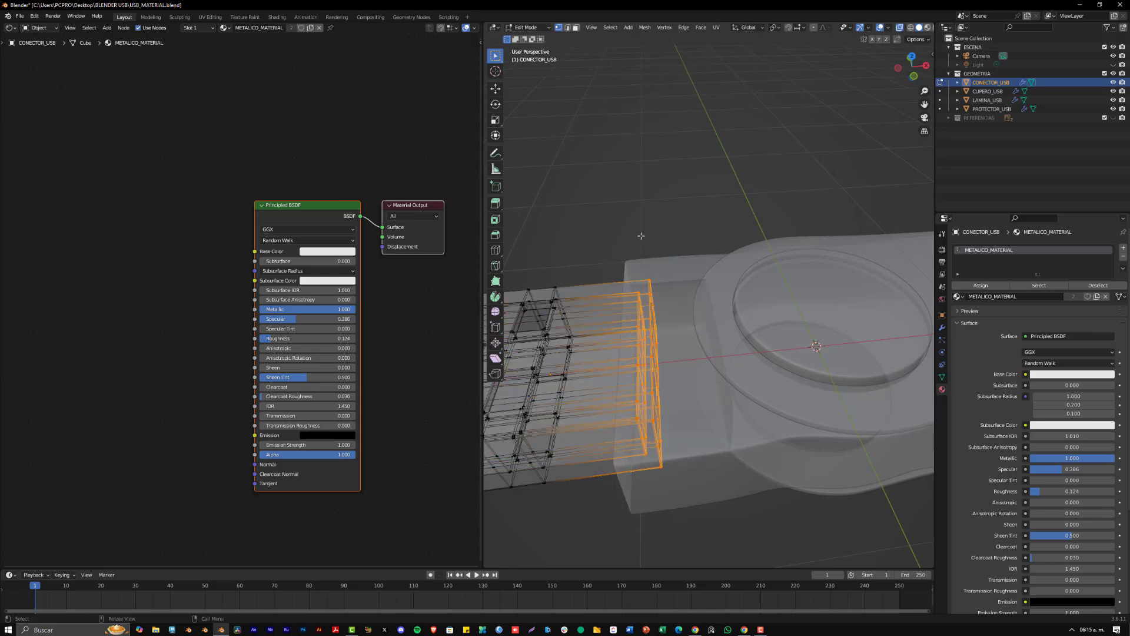
{"action": "key", "text": "c"}
{"action": "left_click_drag", "start_coordinate": [496, 58], "coordinate": [528, 77]}
{"action": "key", "text": "g"}
{"action": "key", "text": "x"}
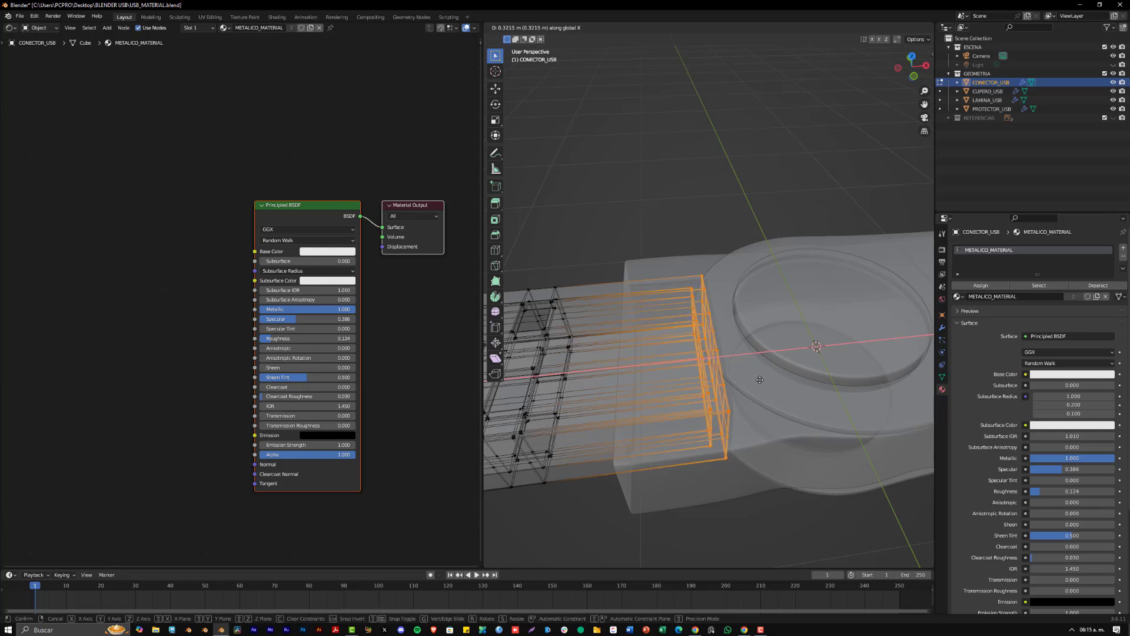
{"action": "left_click", "coordinate": [760, 379]}
{"action": "left_click", "coordinate": [797, 524]}
{"action": "key", "text": "Tab"}
{"action": "middle_click_drag", "start_coordinate": [782, 502], "coordinate": [592, 381]}
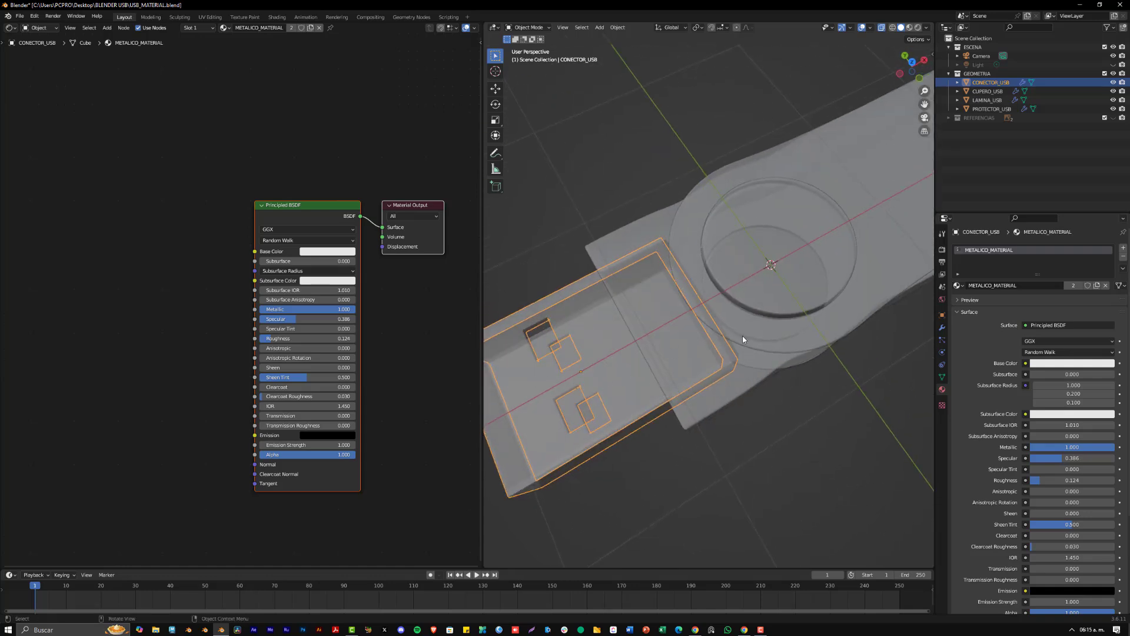
Look at the USB model through the camera, comparing material preview with rendered shading.
{"action": "middle_click_drag", "start_coordinate": [765, 330], "coordinate": [717, 312]}
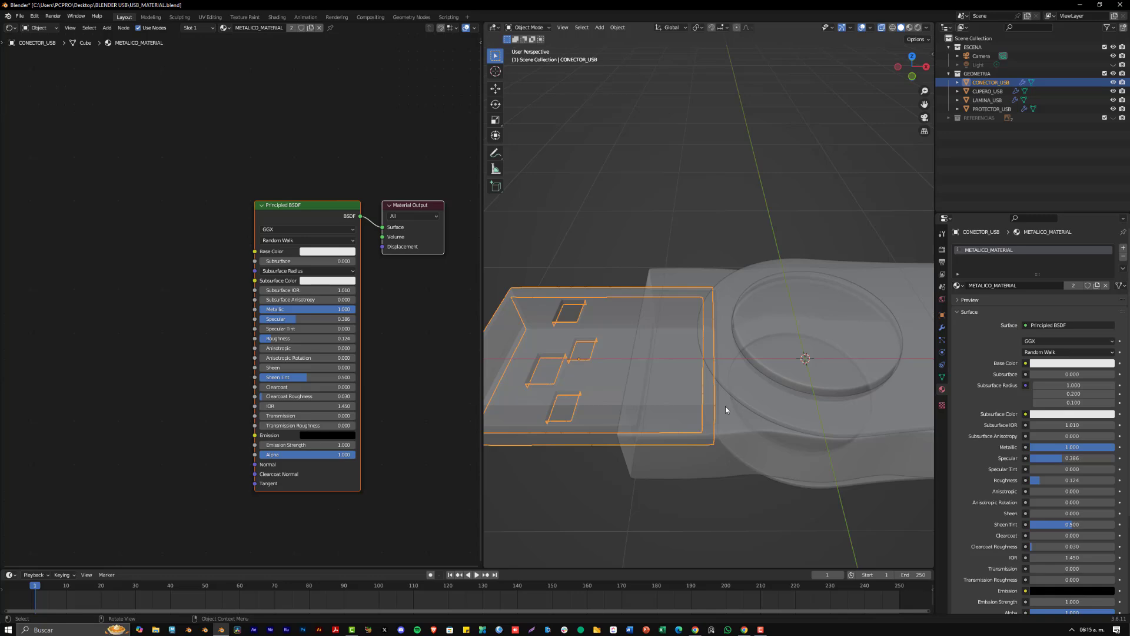
{"action": "middle_click_drag", "start_coordinate": [725, 406], "coordinate": [758, 365]}
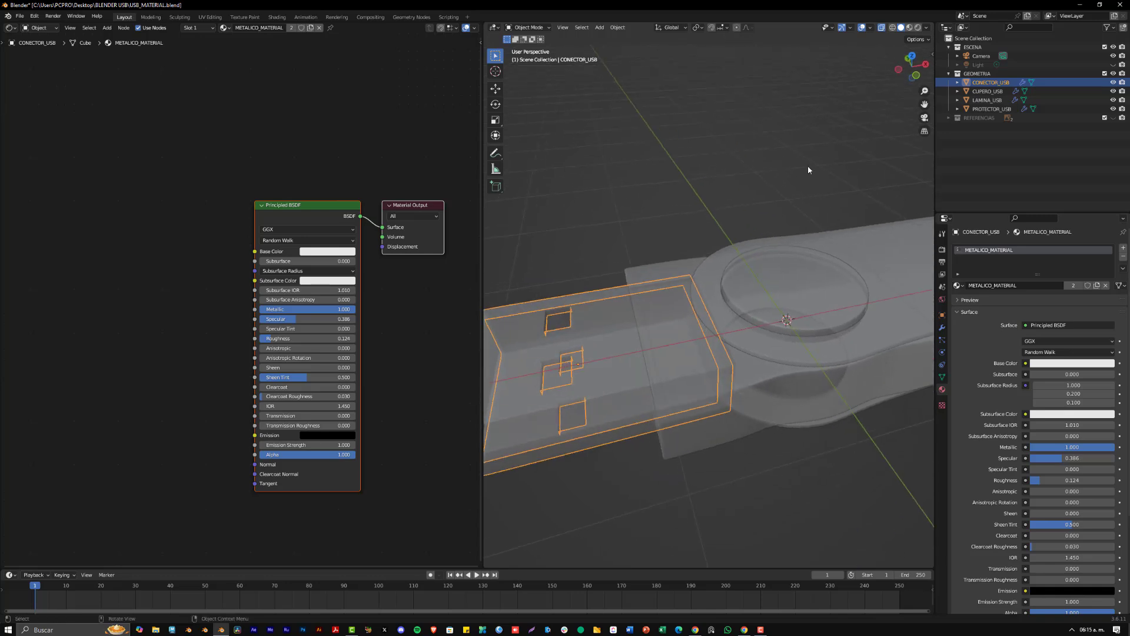
{"action": "key", "text": "KP_0"}
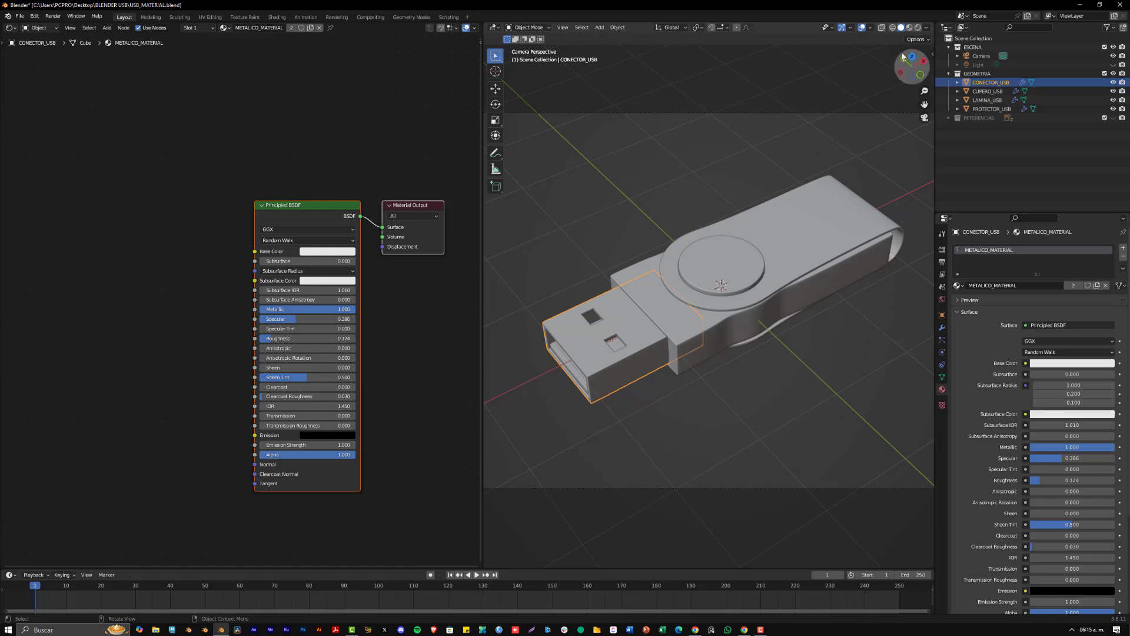
{"action": "left_click", "coordinate": [910, 27]}
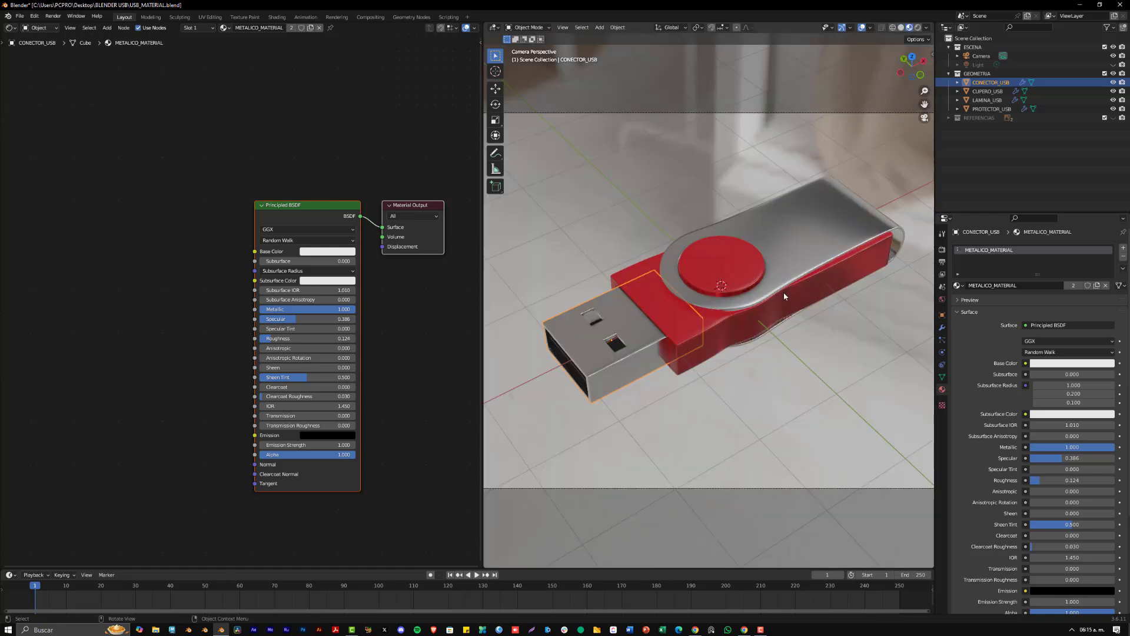
{"action": "left_click", "coordinate": [917, 28]}
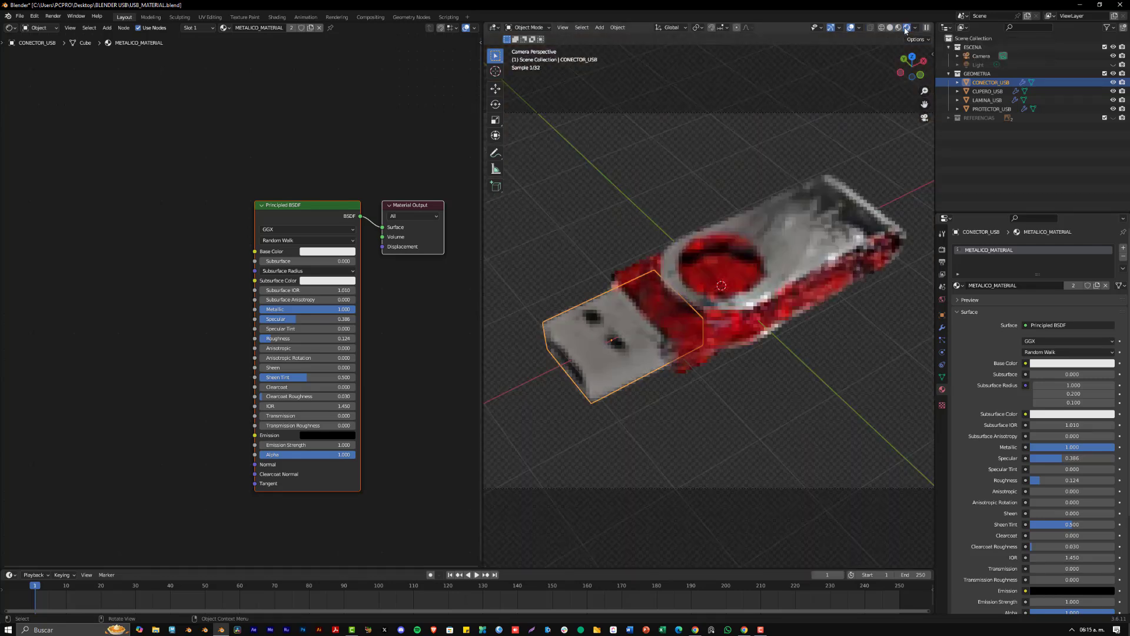
{"action": "left_click", "coordinate": [898, 26]}
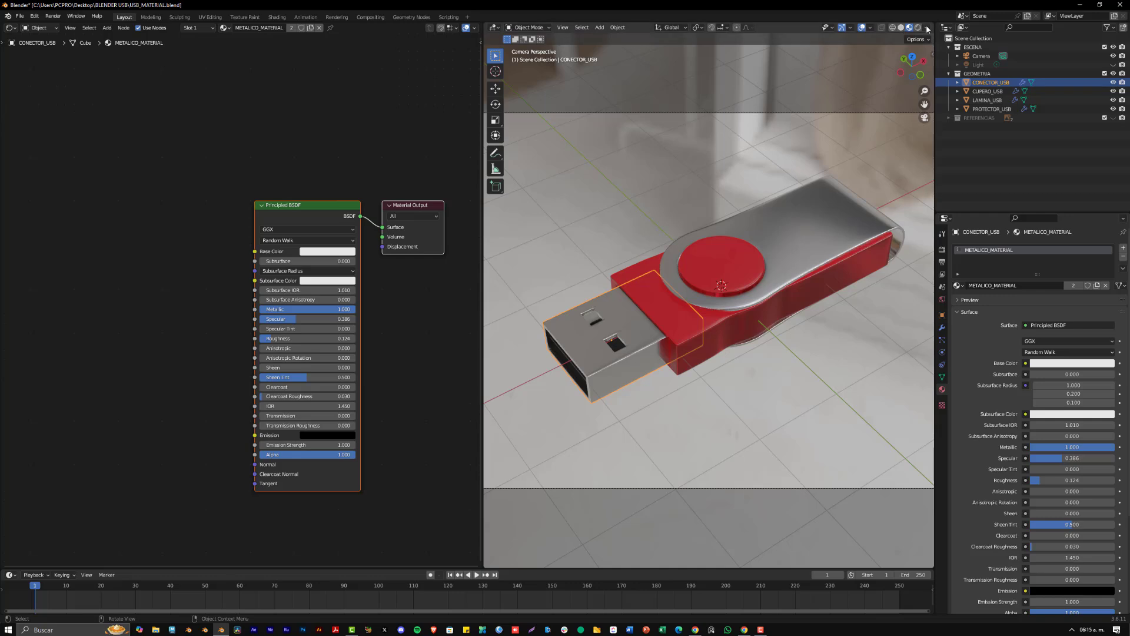
{"action": "left_click", "coordinate": [917, 27]}
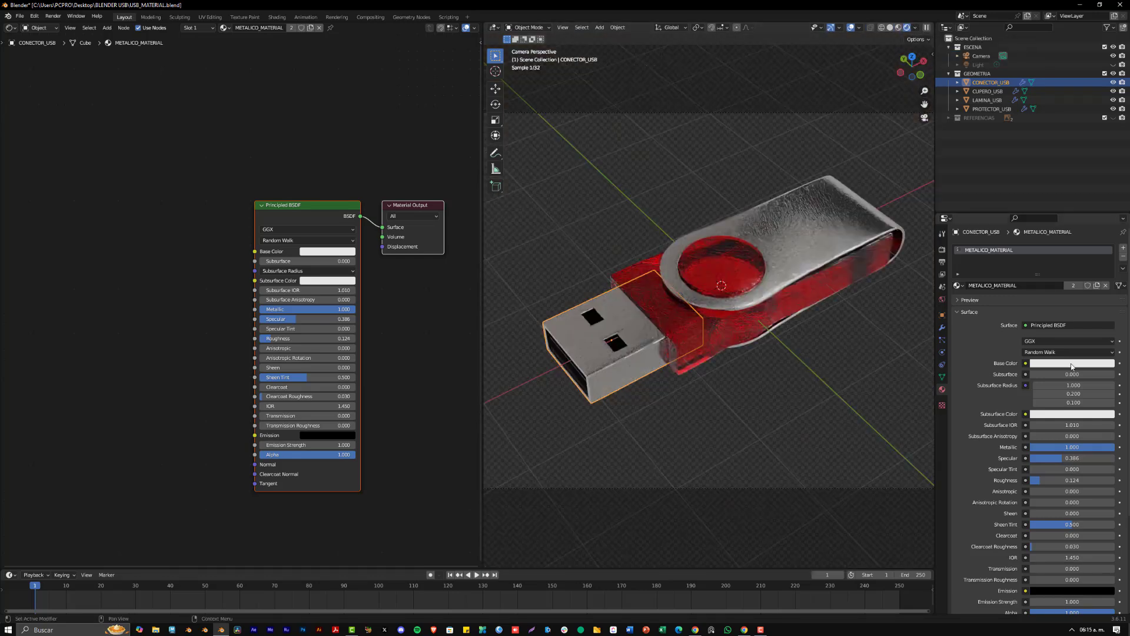
In the system preferences, set the Cycles render device to CUDA.
{"action": "left_click", "coordinate": [942, 250]}
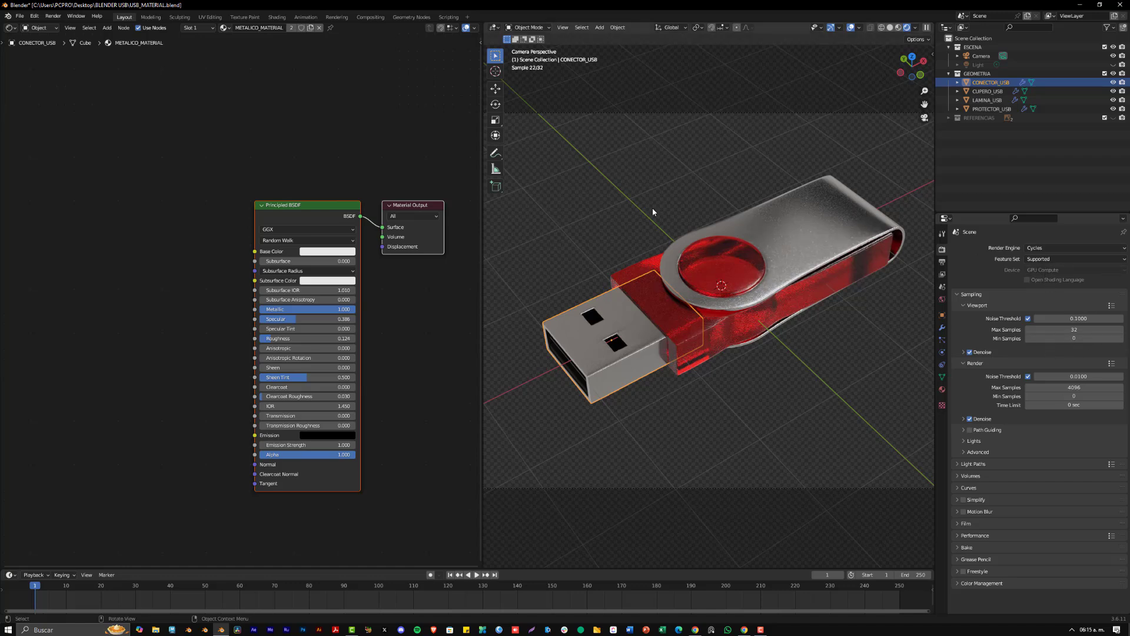
{"action": "left_click", "coordinate": [34, 15]}
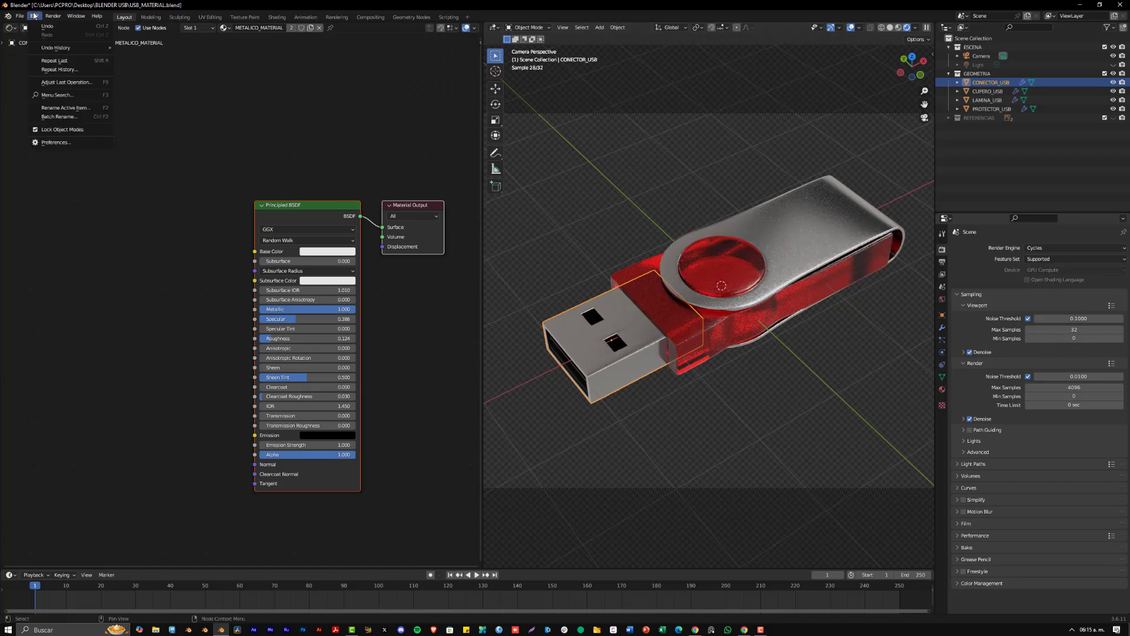
{"action": "left_click", "coordinate": [64, 142]}
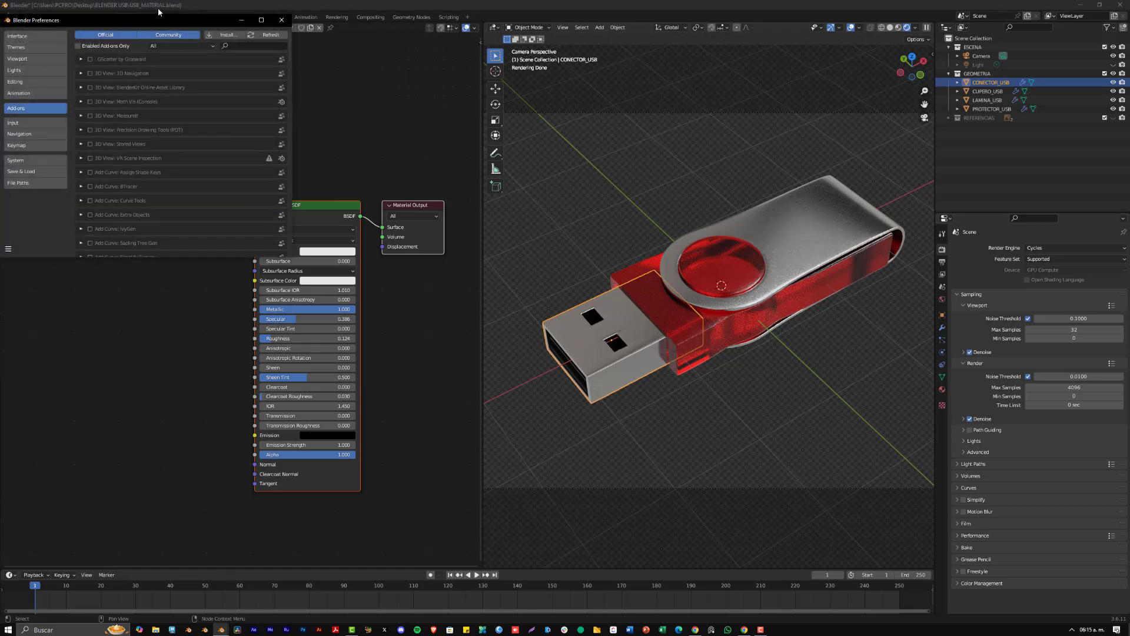
{"action": "left_click_drag", "start_coordinate": [158, 8], "coordinate": [519, 85]}
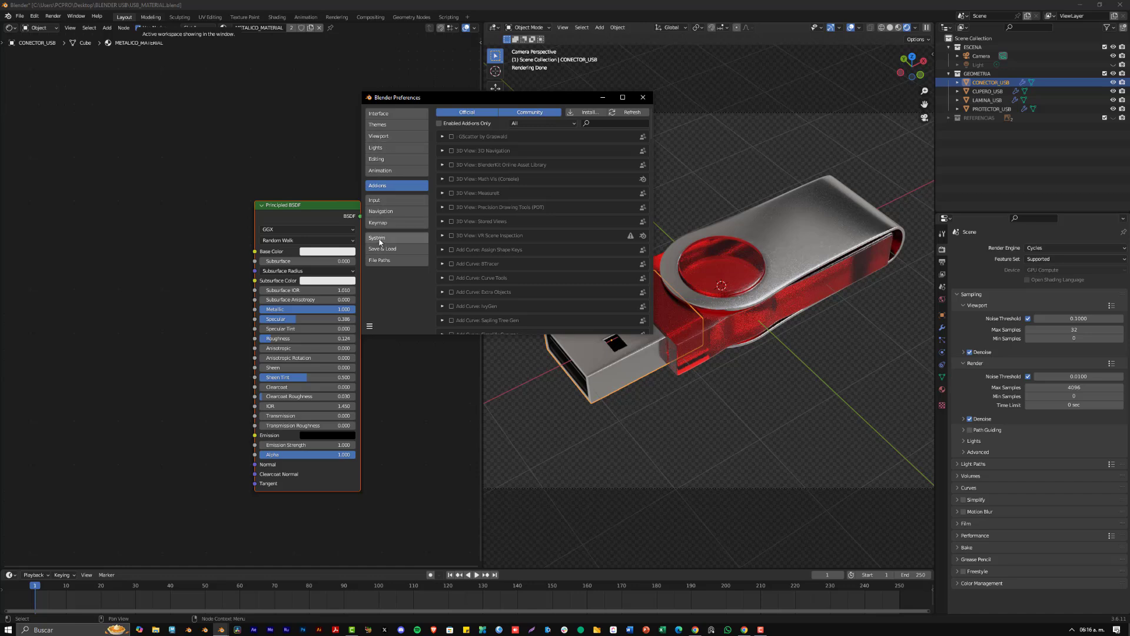
{"action": "left_click", "coordinate": [378, 238]}
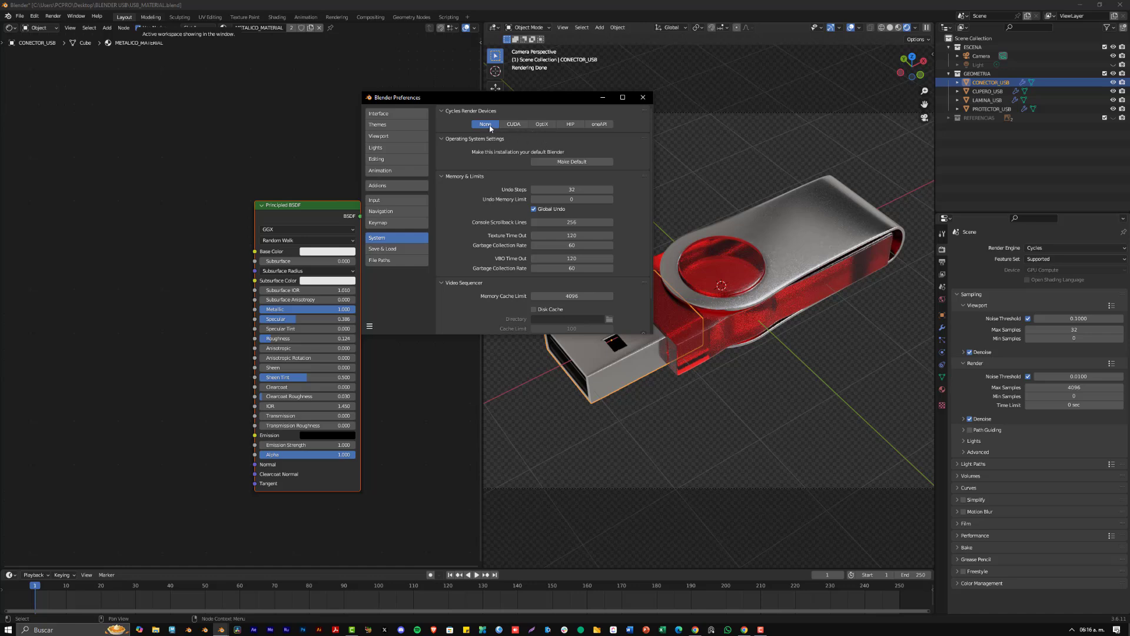
{"action": "left_click", "coordinate": [513, 124]}
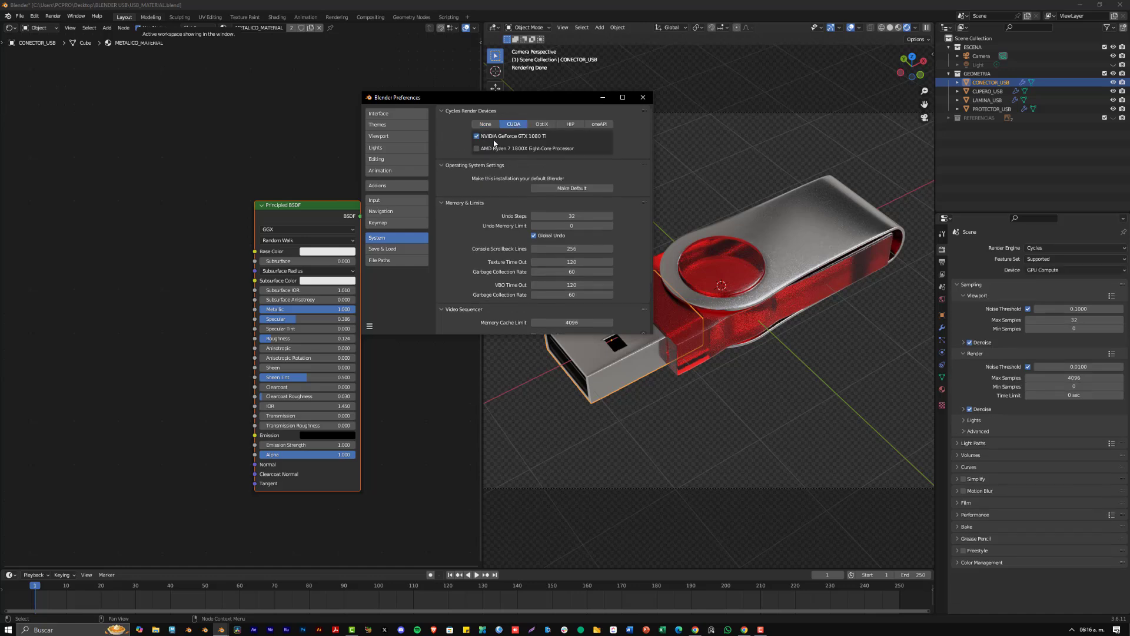
Compare the OptiX and HIP options for the Cycles render device, return to CUDA and close the preferences.
{"action": "left_click", "coordinate": [541, 125]}
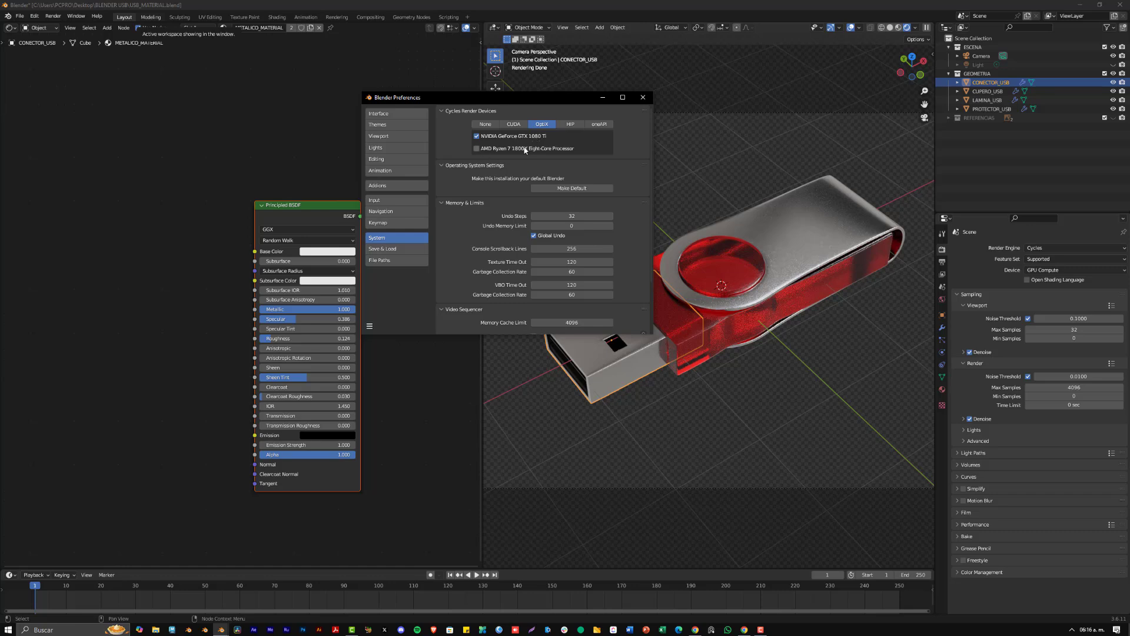
{"action": "left_click", "coordinate": [516, 127]}
{"action": "left_click", "coordinate": [535, 127]}
{"action": "left_click", "coordinate": [519, 127]}
{"action": "left_click", "coordinate": [569, 125]}
{"action": "left_click", "coordinate": [543, 126]}
{"action": "left_click", "coordinate": [514, 126]}
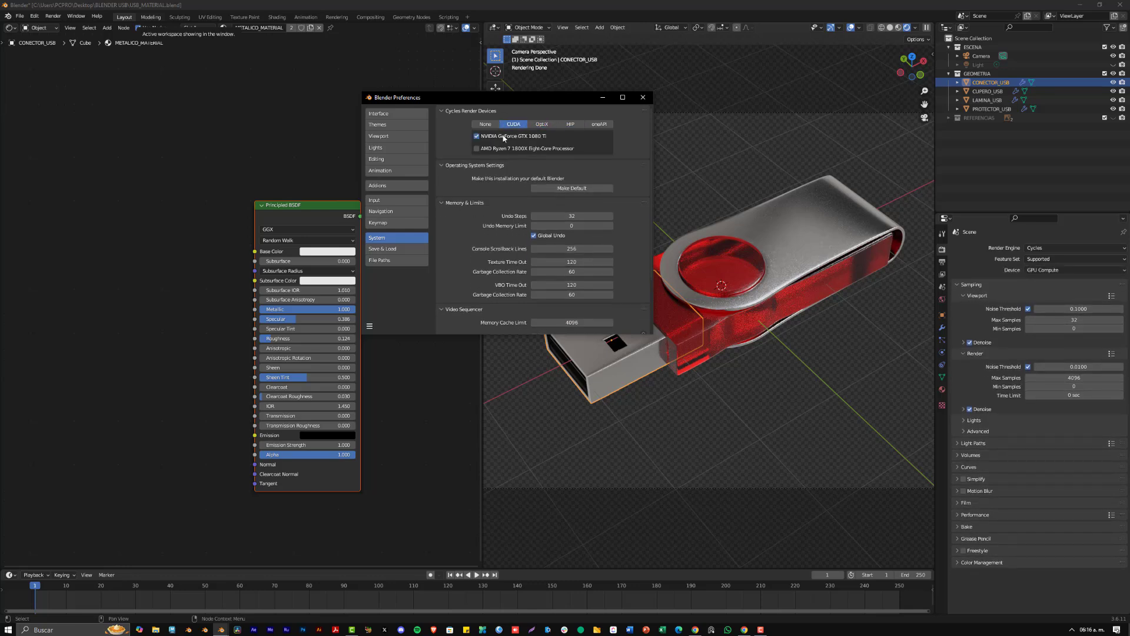
{"action": "left_click", "coordinate": [641, 98]}
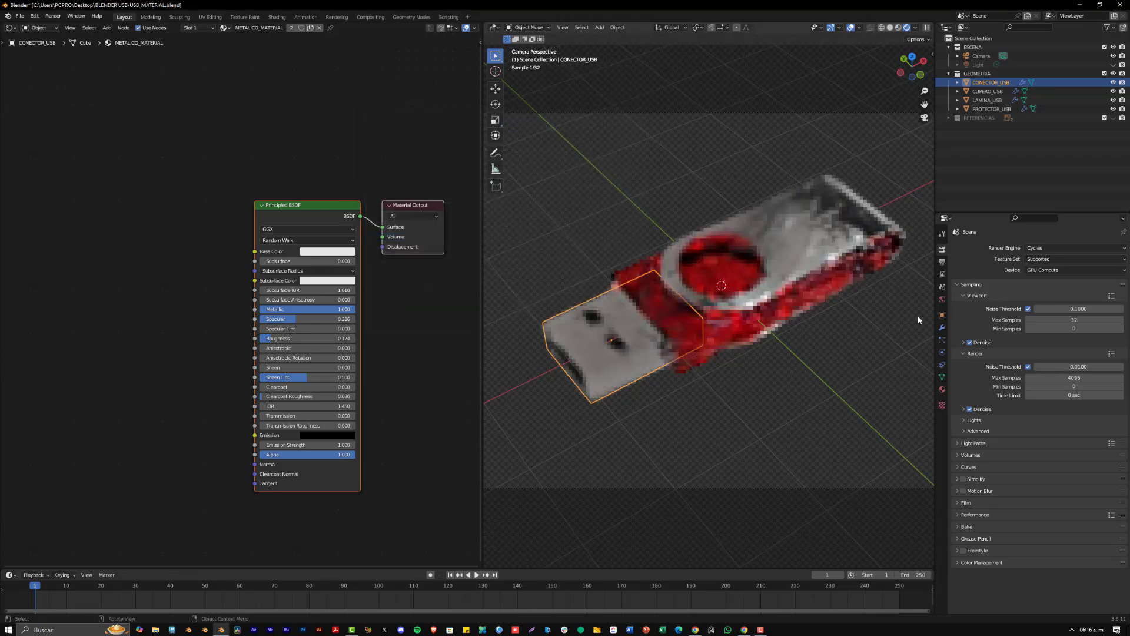
Choose GPU Compute as the scene's render device and set the viewport denoiser to OpenImageDenoise.
{"action": "left_click", "coordinate": [1054, 270]}
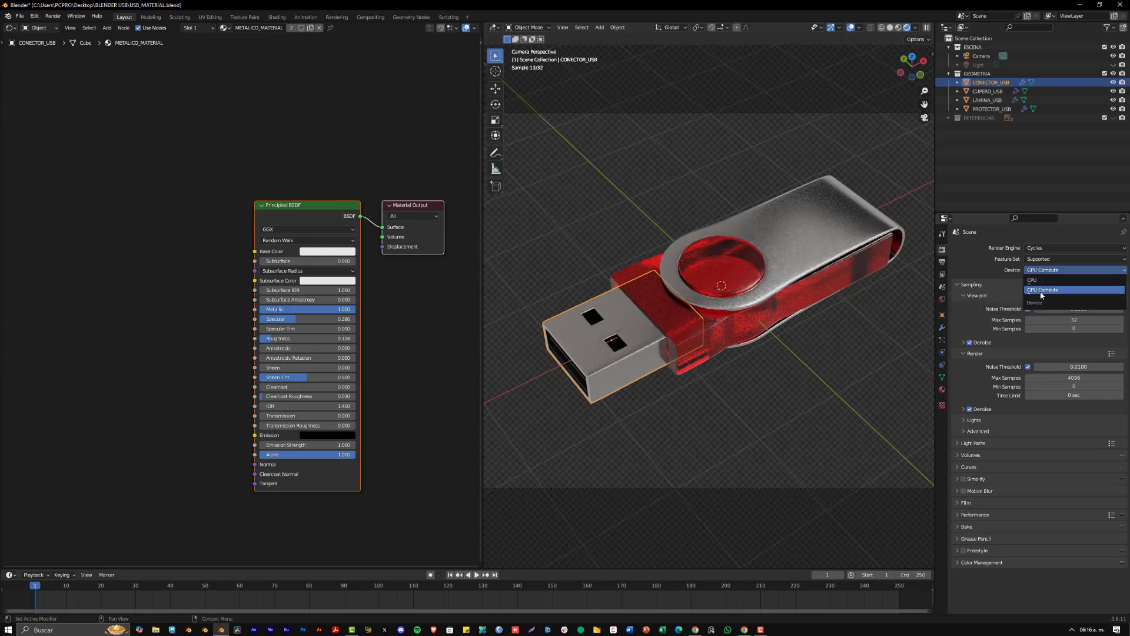
{"action": "left_click", "coordinate": [1040, 292]}
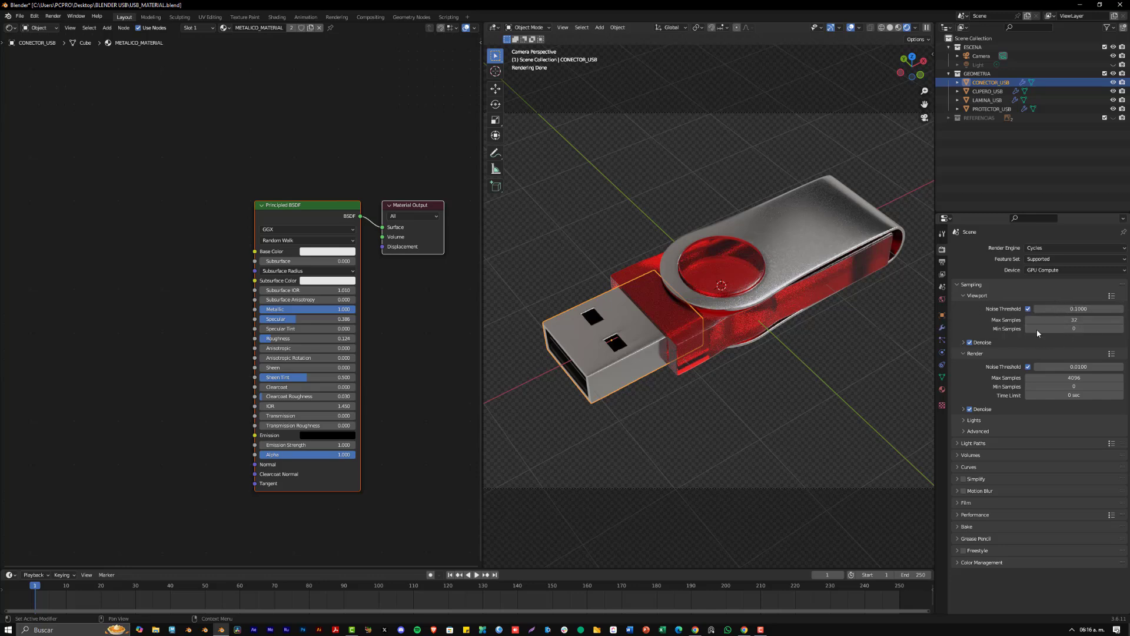
{"action": "left_click", "coordinate": [963, 343]}
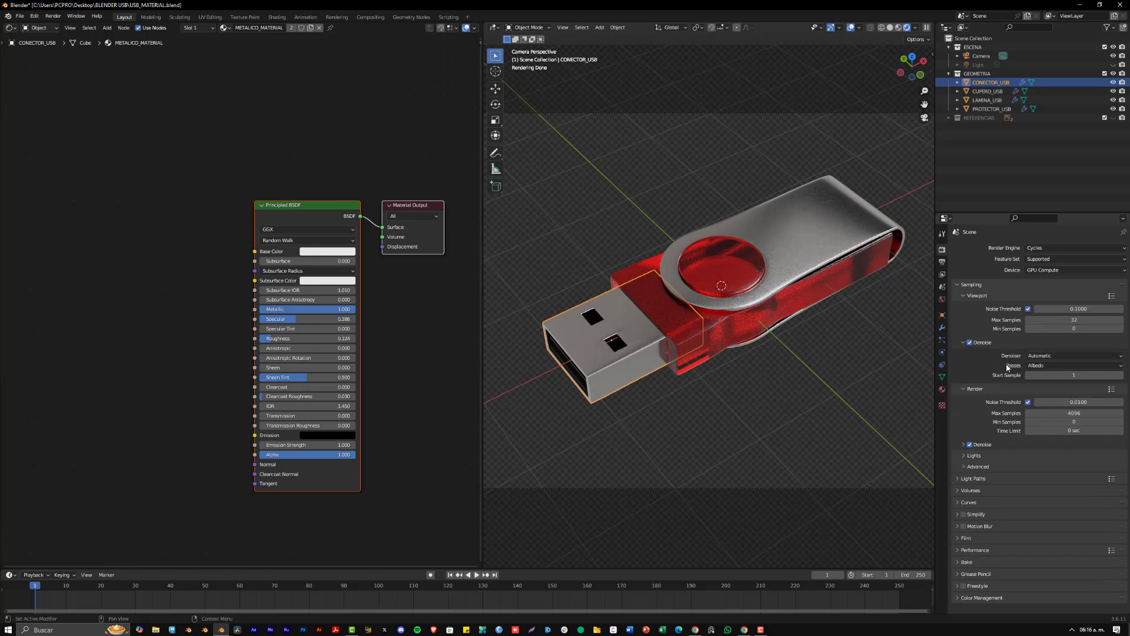
{"action": "left_click", "coordinate": [1058, 355]}
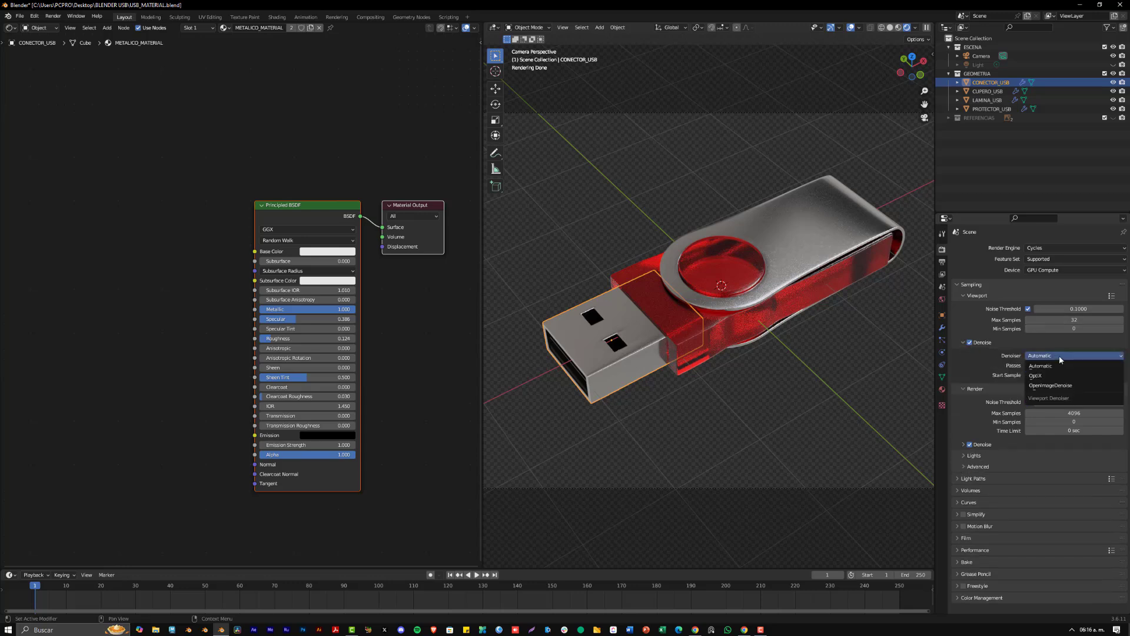
{"action": "left_click", "coordinate": [1051, 389]}
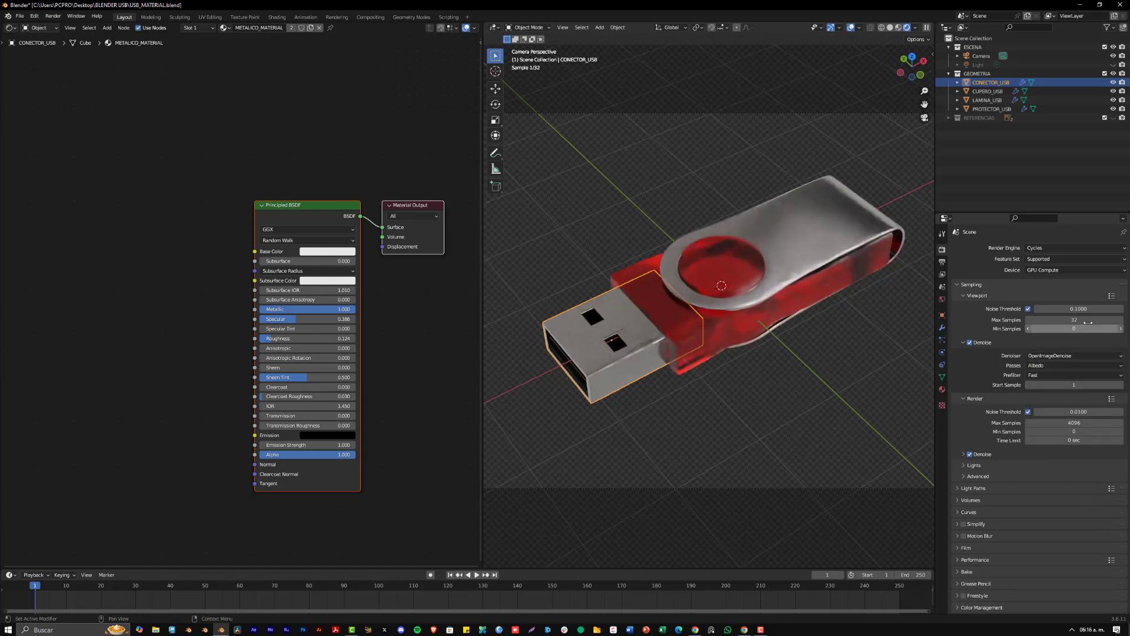
{"action": "left_click", "coordinate": [1049, 356]}
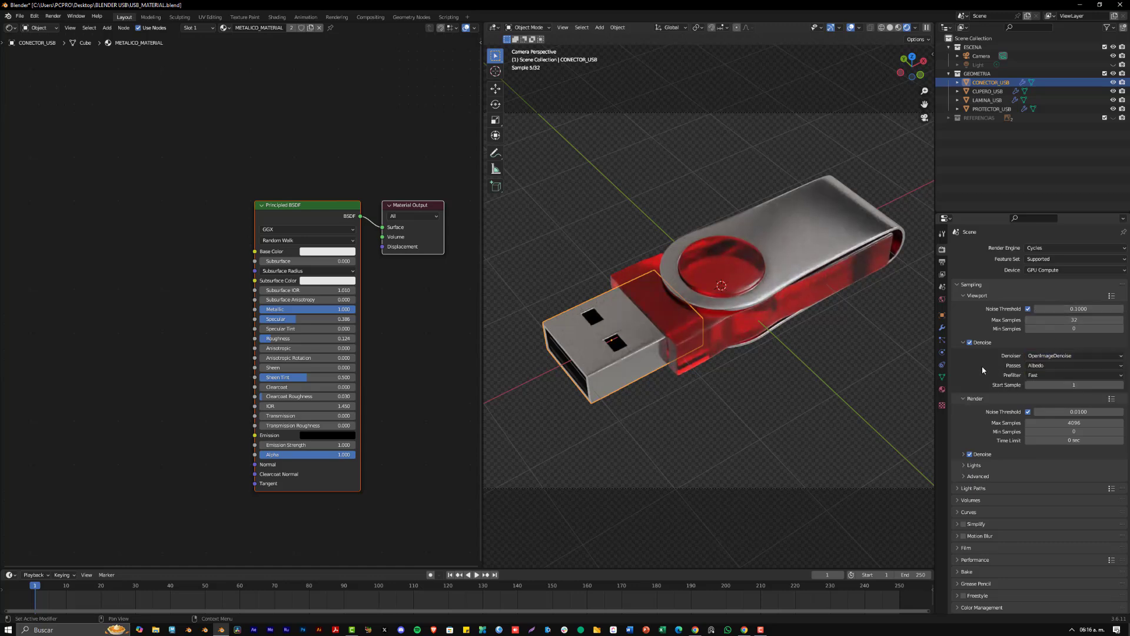
Switch the render device to CPU, review the viewport denoiser options, collapse them and return to GPU Compute.
{"action": "left_click", "coordinate": [1059, 270]}
{"action": "left_click", "coordinate": [1049, 280]}
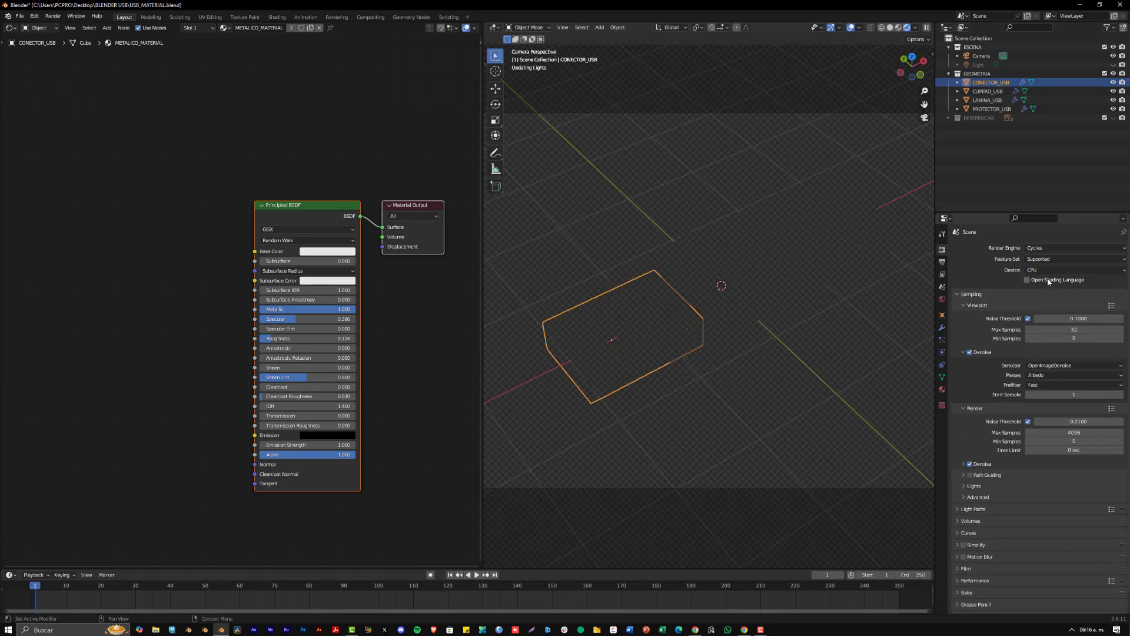
{"action": "left_click", "coordinate": [1052, 366]}
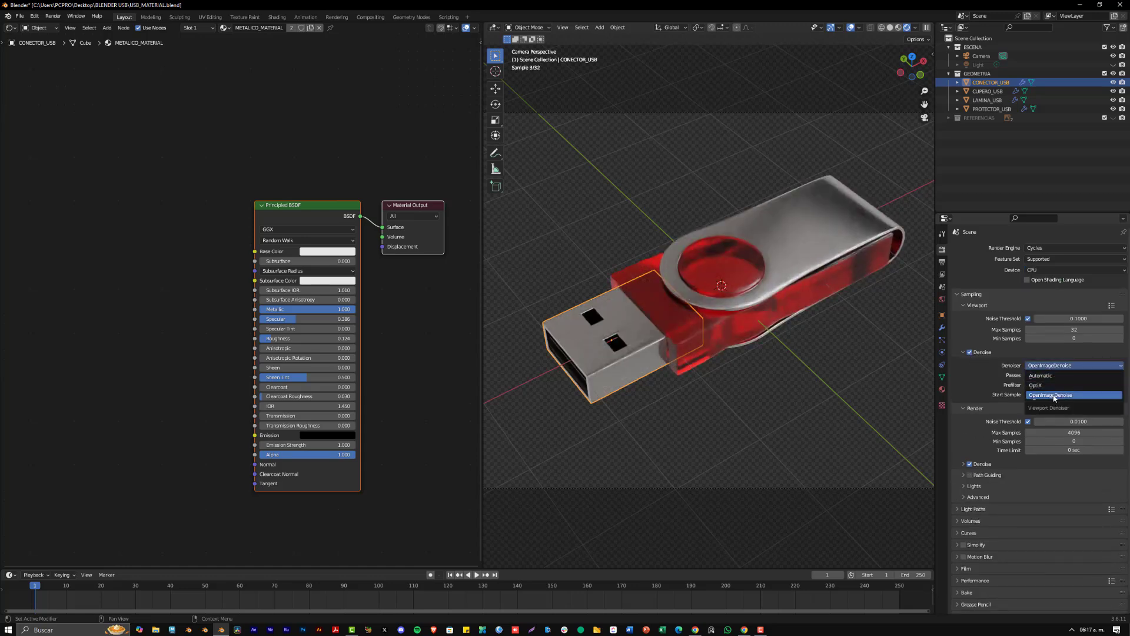
{"action": "left_click", "coordinate": [1054, 396]}
{"action": "left_click", "coordinate": [1054, 365]}
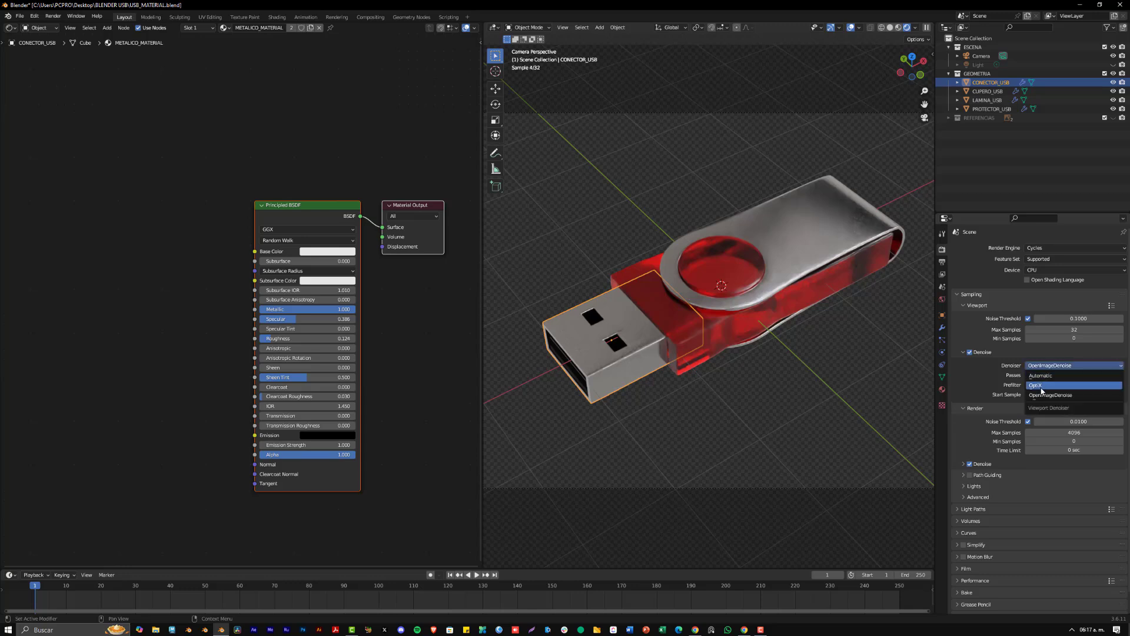
{"action": "left_click", "coordinate": [1024, 364]}
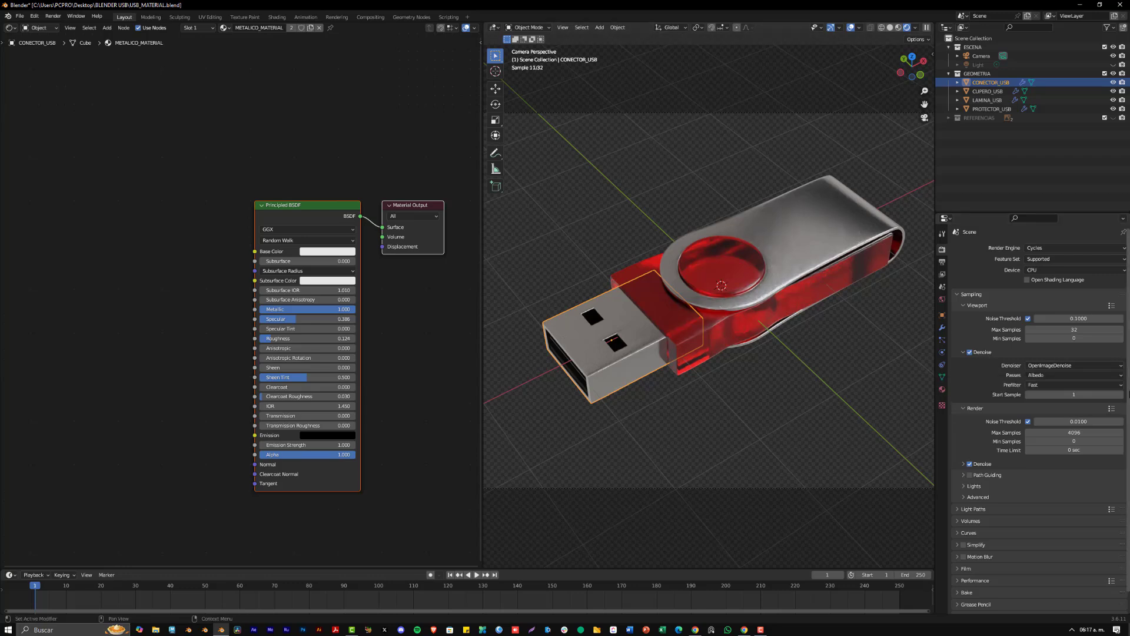
{"action": "left_click", "coordinate": [962, 352]}
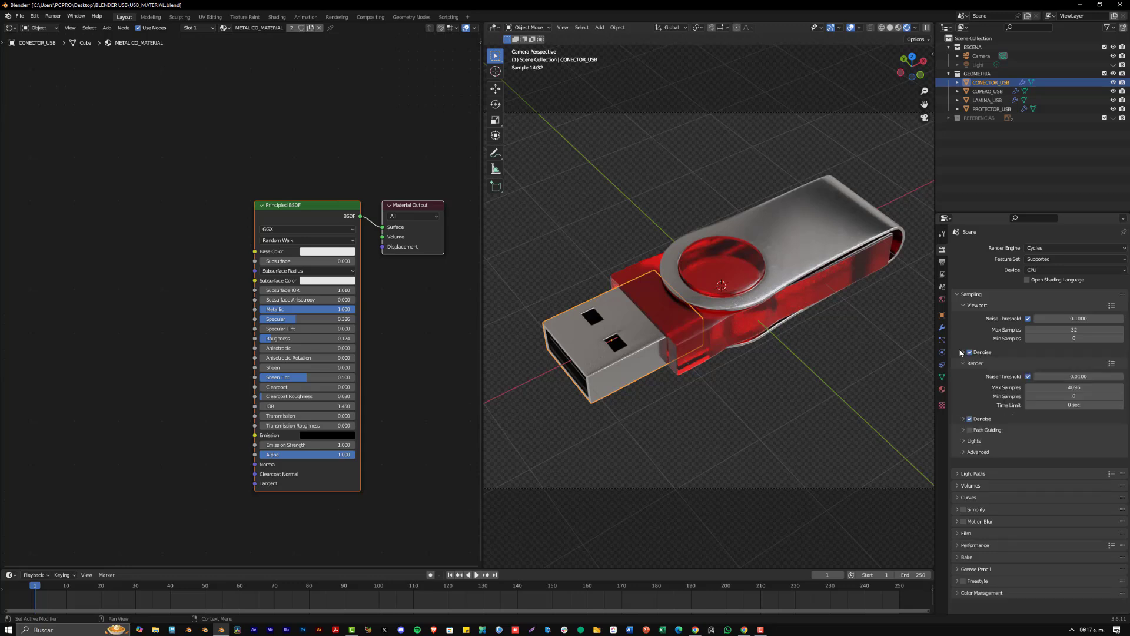
{"action": "left_click", "coordinate": [962, 352]}
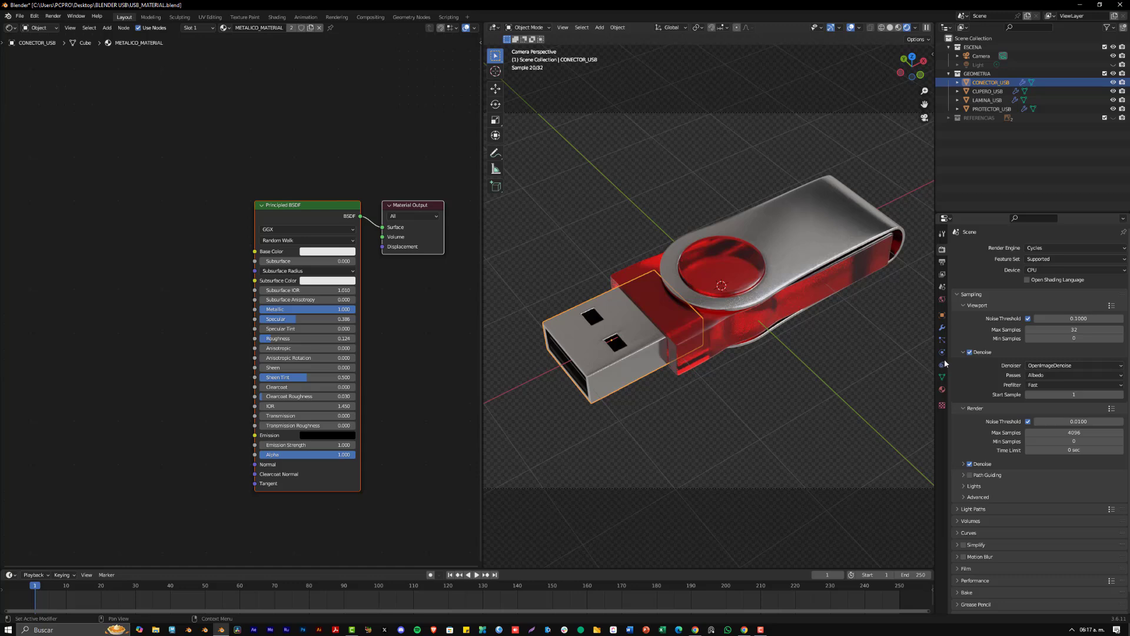
{"action": "left_click", "coordinate": [963, 352]}
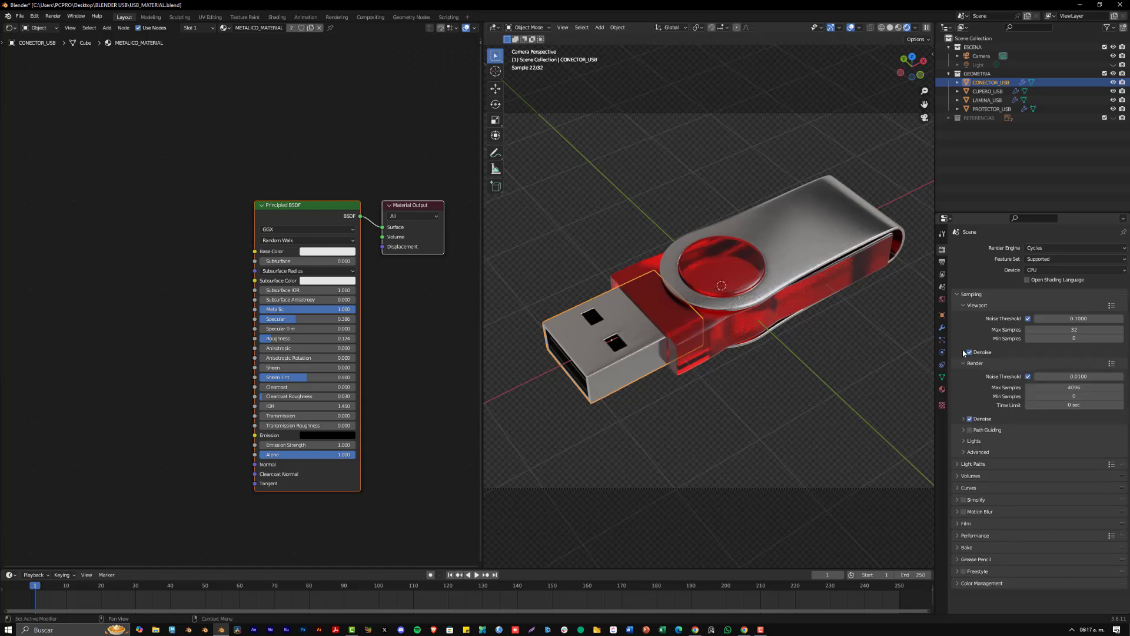
{"action": "left_click", "coordinate": [1041, 268]}
{"action": "left_click", "coordinate": [1044, 288]}
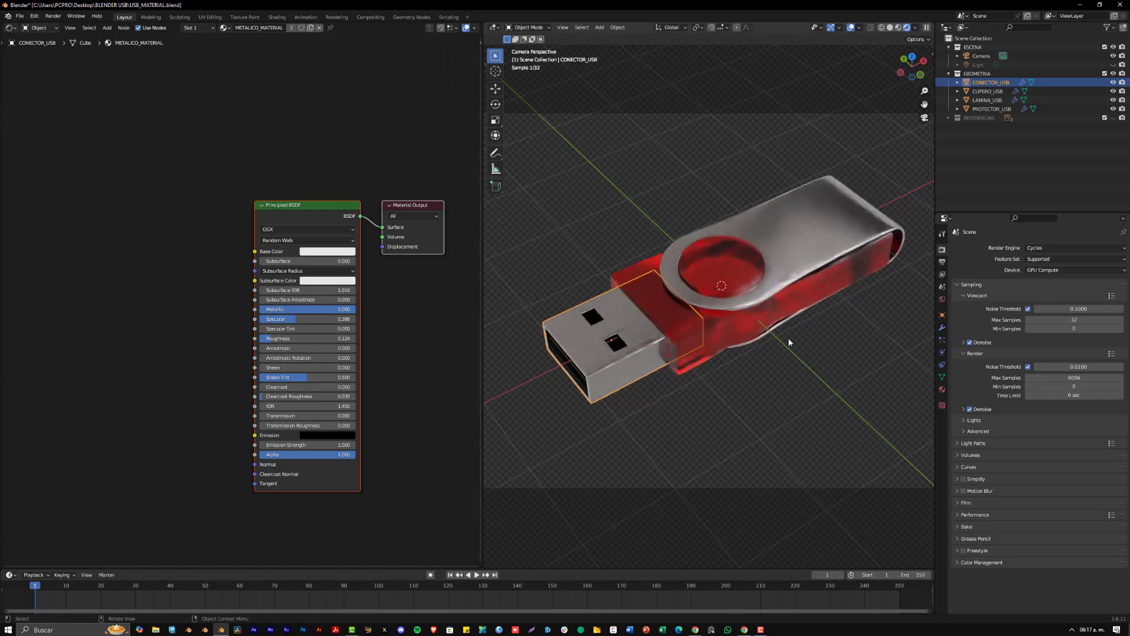
Select the USB body CUPERO_USB, switch the viewport to material preview and select the body's Principled BSDF node.
{"action": "left_click", "coordinate": [715, 331]}
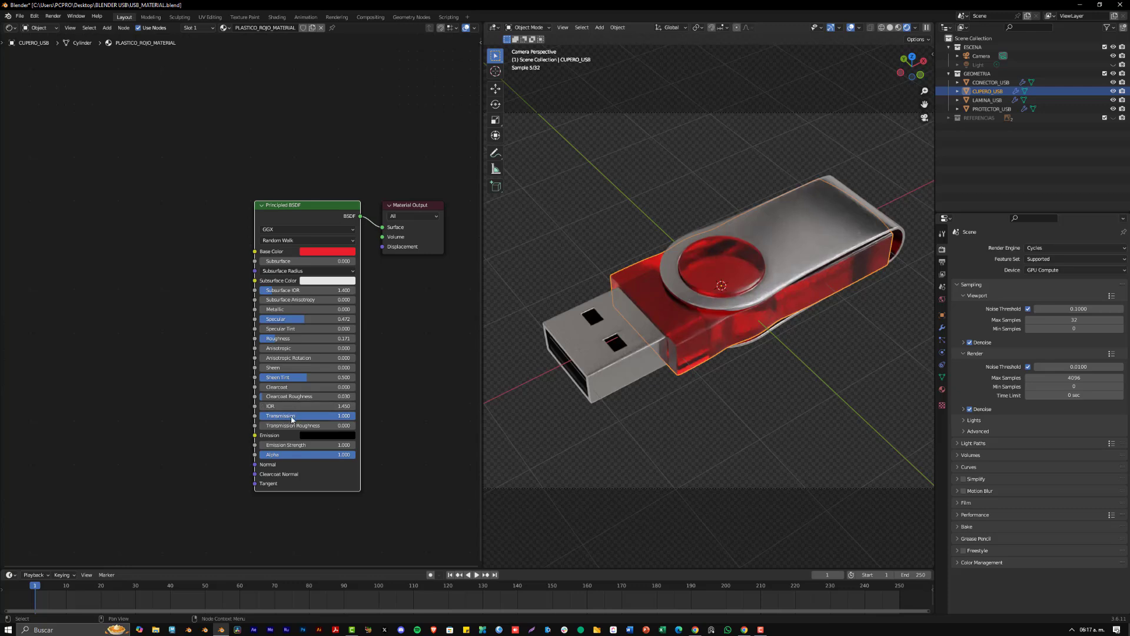
{"action": "mouse_move", "coordinate": [317, 418]}
{"action": "left_mouse_down"}
{"action": "mouse_move", "coordinate": [269, 417]}
{"action": "mouse_move", "coordinate": [321, 417]}
{"action": "left_mouse_up"}
{"action": "left_click", "coordinate": [898, 27]}
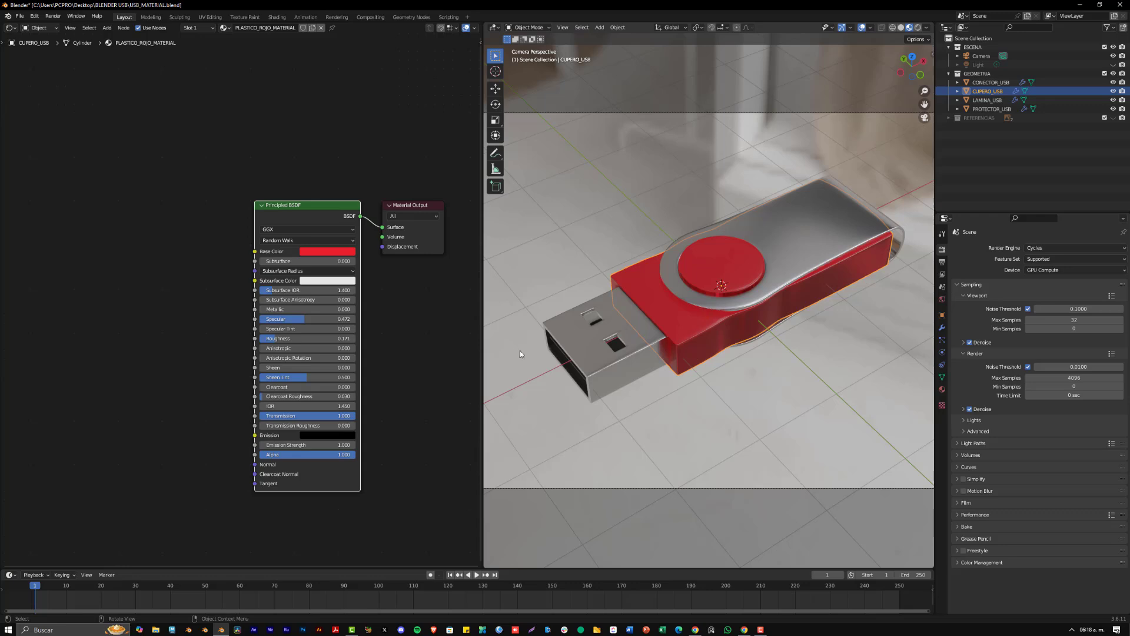
{"action": "left_click", "coordinate": [91, 221]}
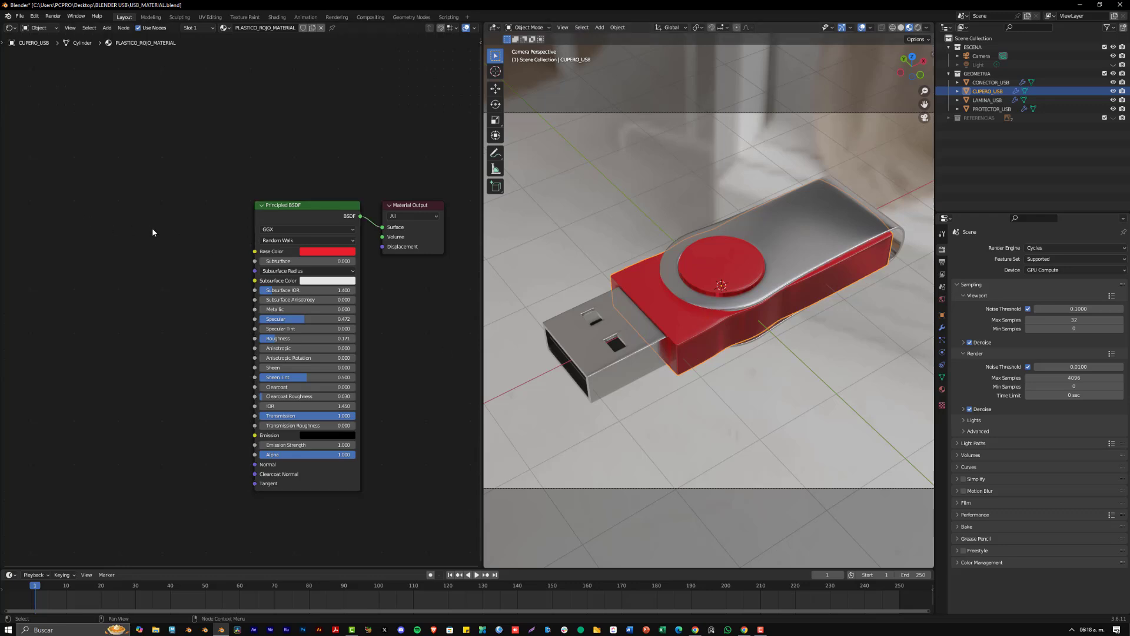
{"action": "middle_click_drag", "start_coordinate": [273, 159], "coordinate": [155, 144]}
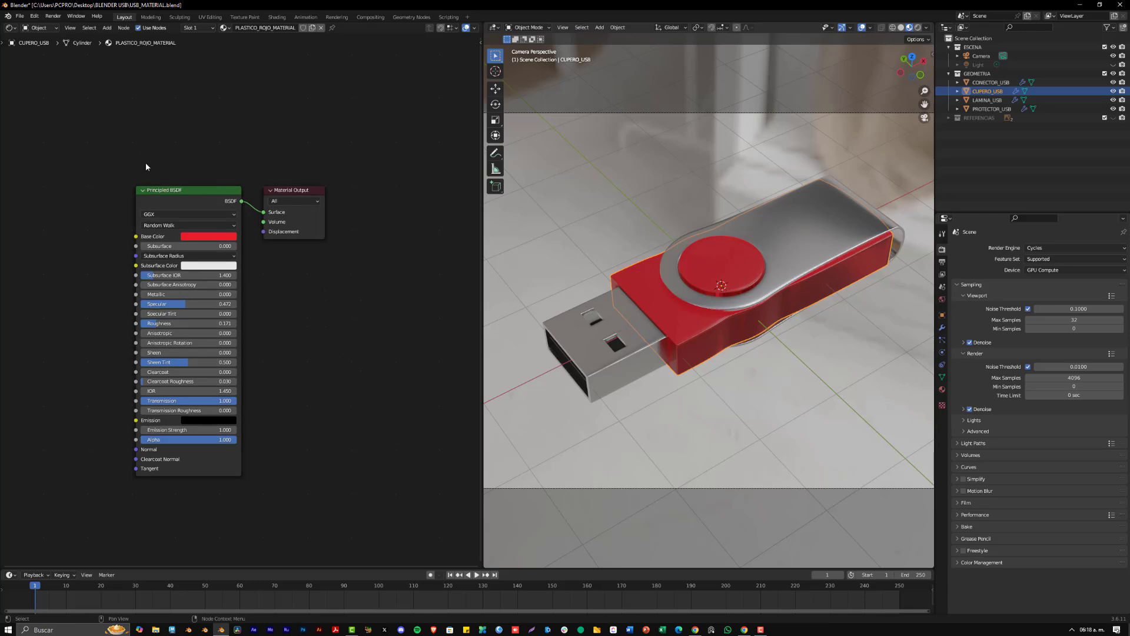
{"action": "middle_click_drag", "start_coordinate": [205, 195], "coordinate": [263, 202]}
{"action": "left_click", "coordinate": [263, 205]}
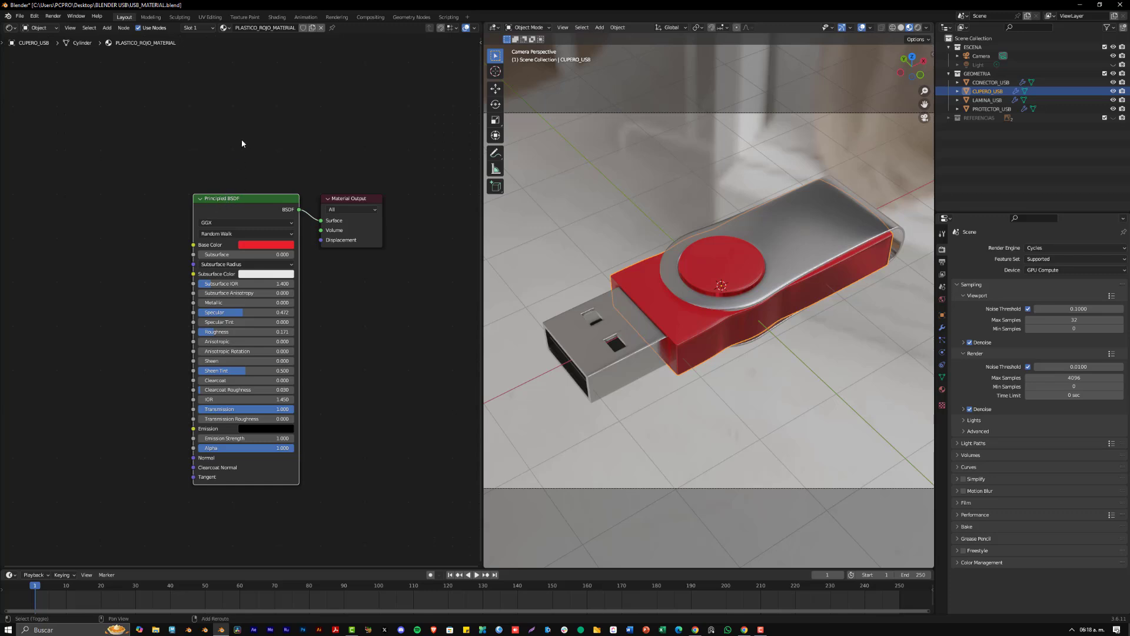
Add a Mix Shader node above the Material Output and move the Principled BSDF node away to make room.
{"action": "key", "text": "shift+a"}
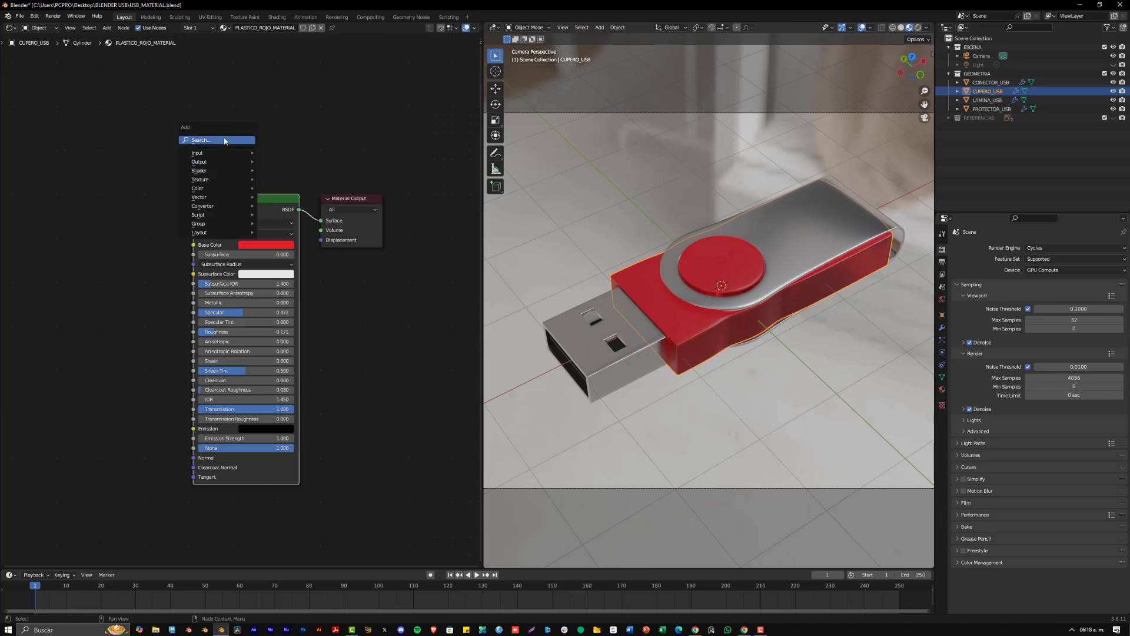
{"action": "left_click", "coordinate": [225, 140]}
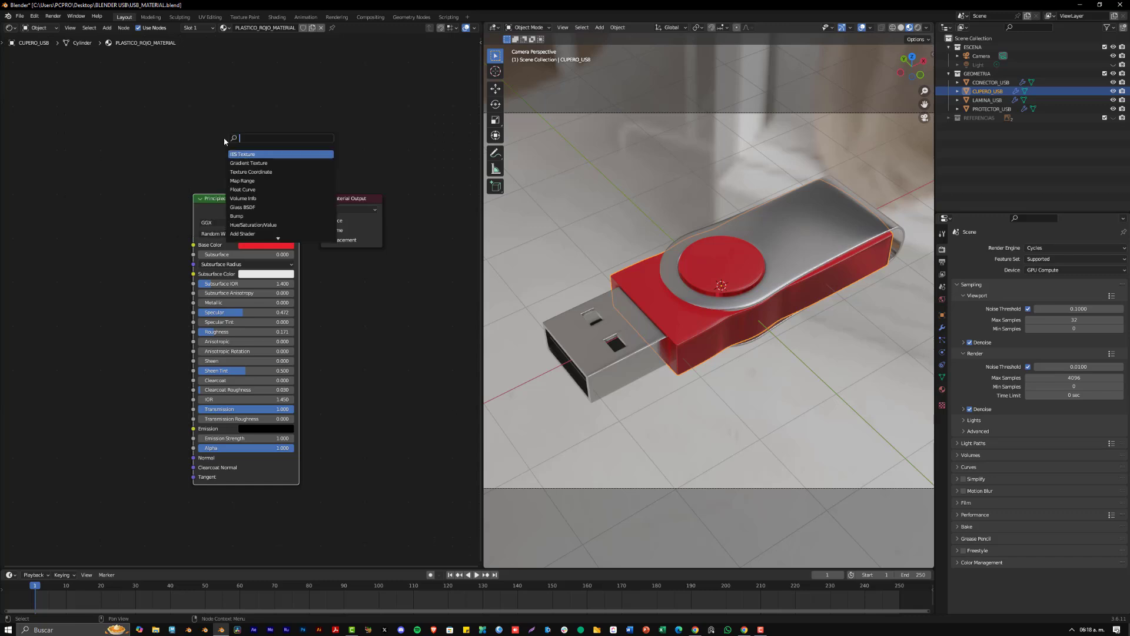
{"action": "type", "text": "mi"}
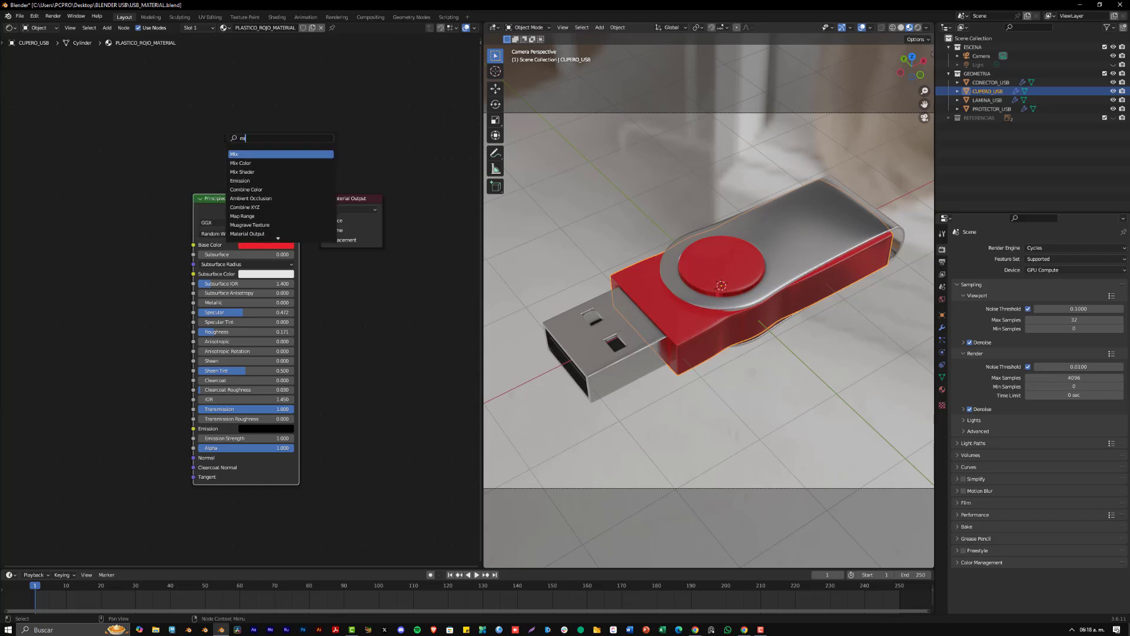
{"action": "type", "text": "x"}
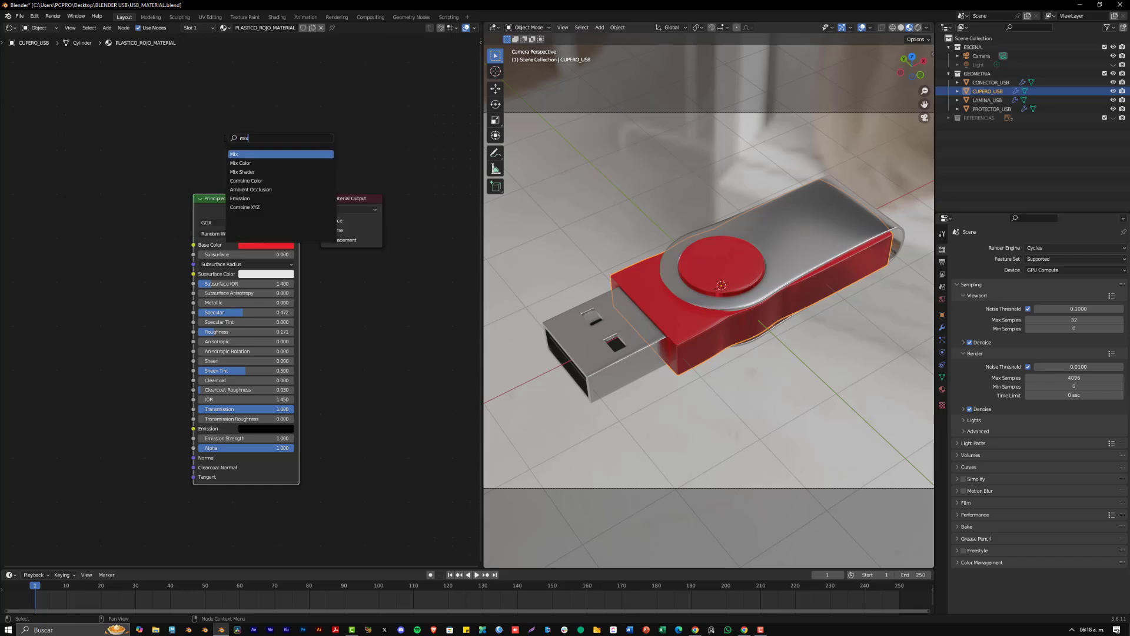
{"action": "left_click", "coordinate": [266, 172]}
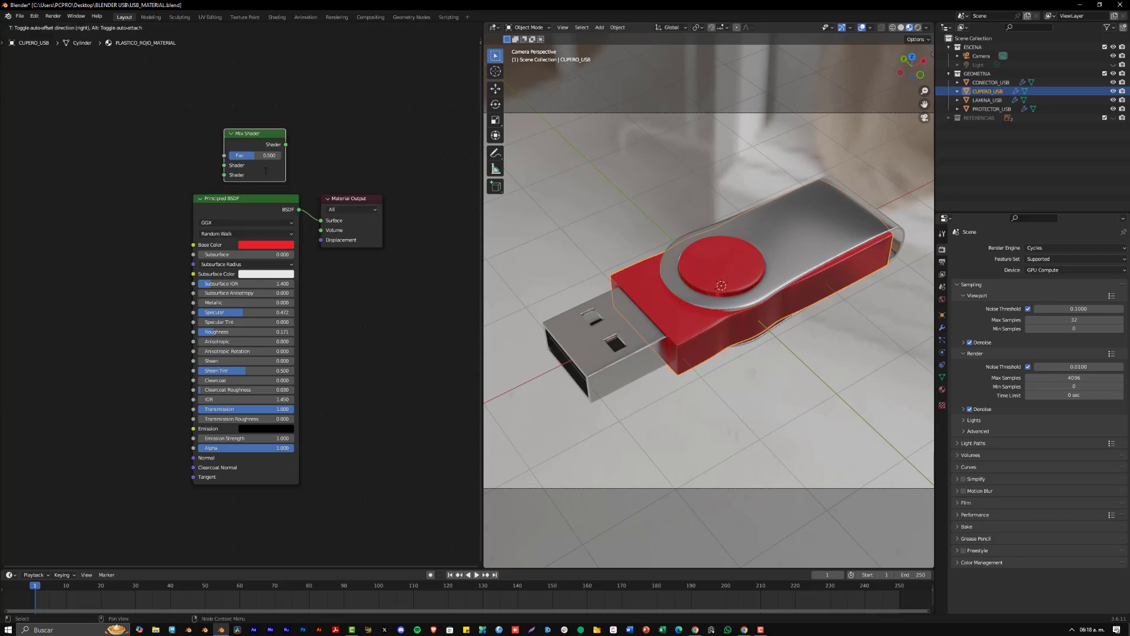
{"action": "left_click", "coordinate": [317, 134]}
{"action": "left_click_drag", "start_coordinate": [269, 200], "coordinate": [198, 170]}
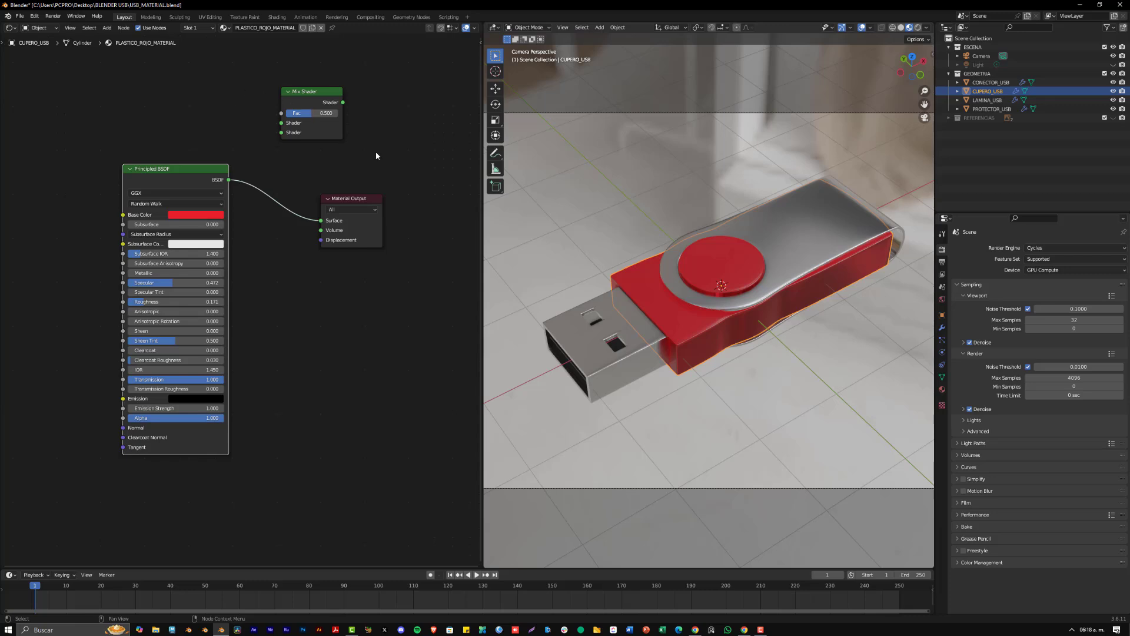
Add a Transparent BSDF node above the Principled BSDF node, beside the Mix Shader.
{"action": "left_click", "coordinate": [199, 113]}
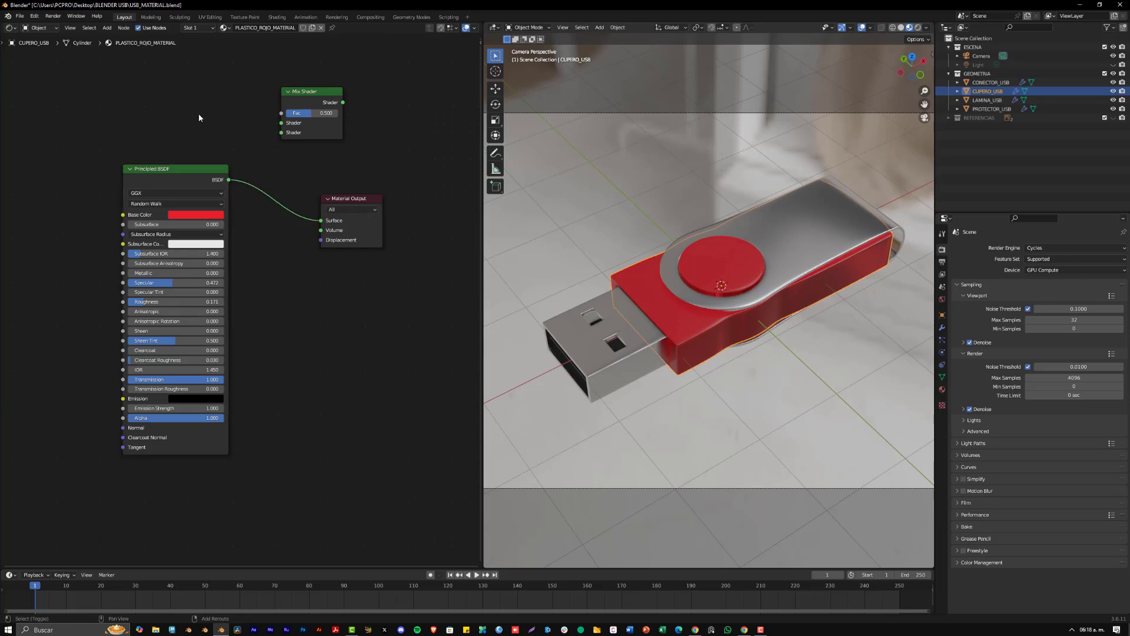
{"action": "key", "text": "shift+a"}
{"action": "left_click", "coordinate": [199, 115]}
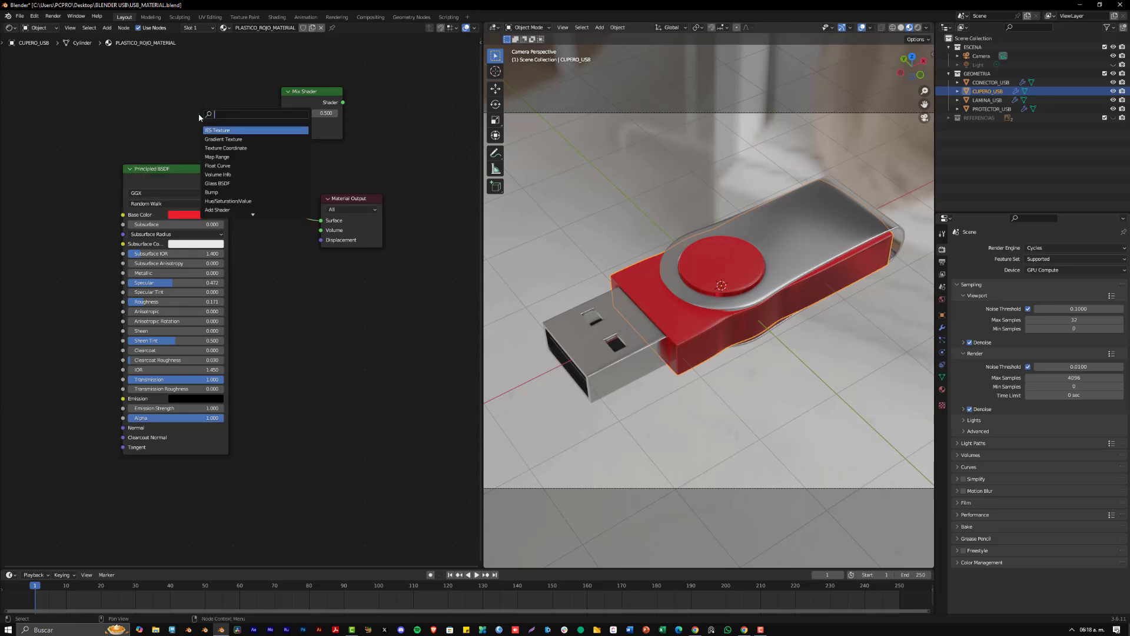
{"action": "type", "text": "tras"}
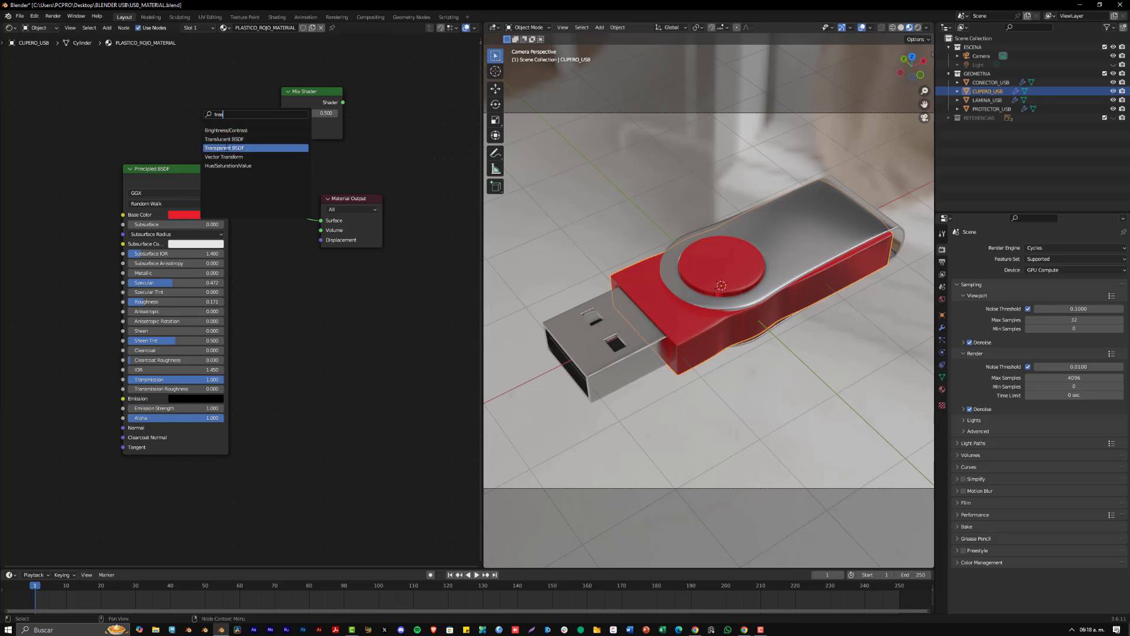
{"action": "left_click", "coordinate": [240, 148]}
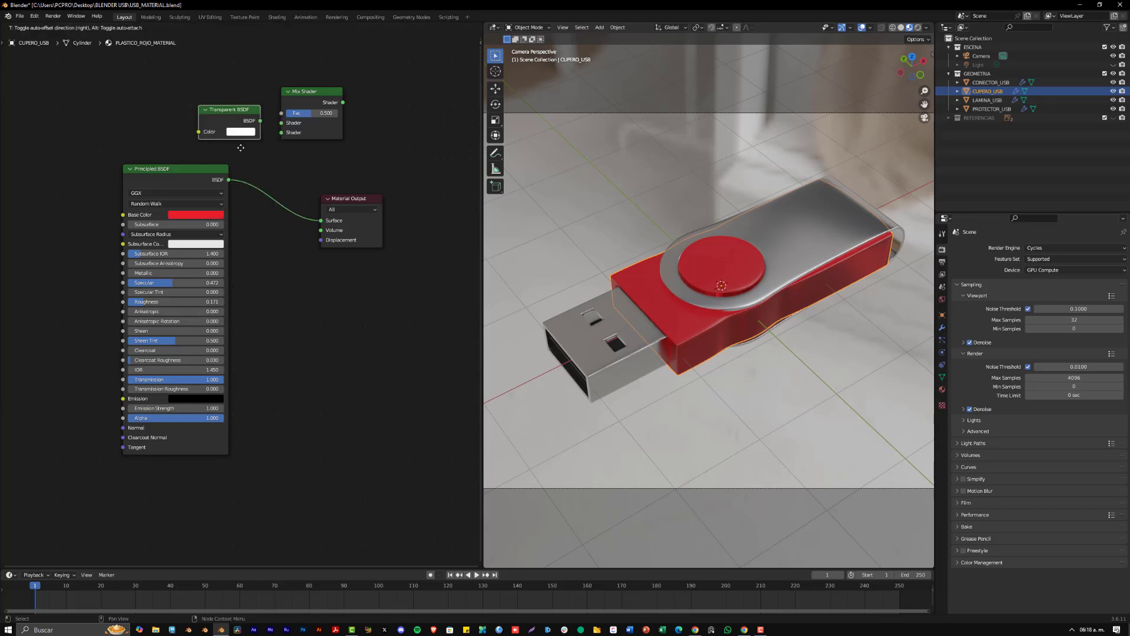
{"action": "left_click", "coordinate": [209, 121]}
Move the Material Output farther away and replace the Principled BSDF with the Transparent BSDF as its Surface input.
{"action": "middle_click_drag", "start_coordinate": [323, 152], "coordinate": [326, 177]}
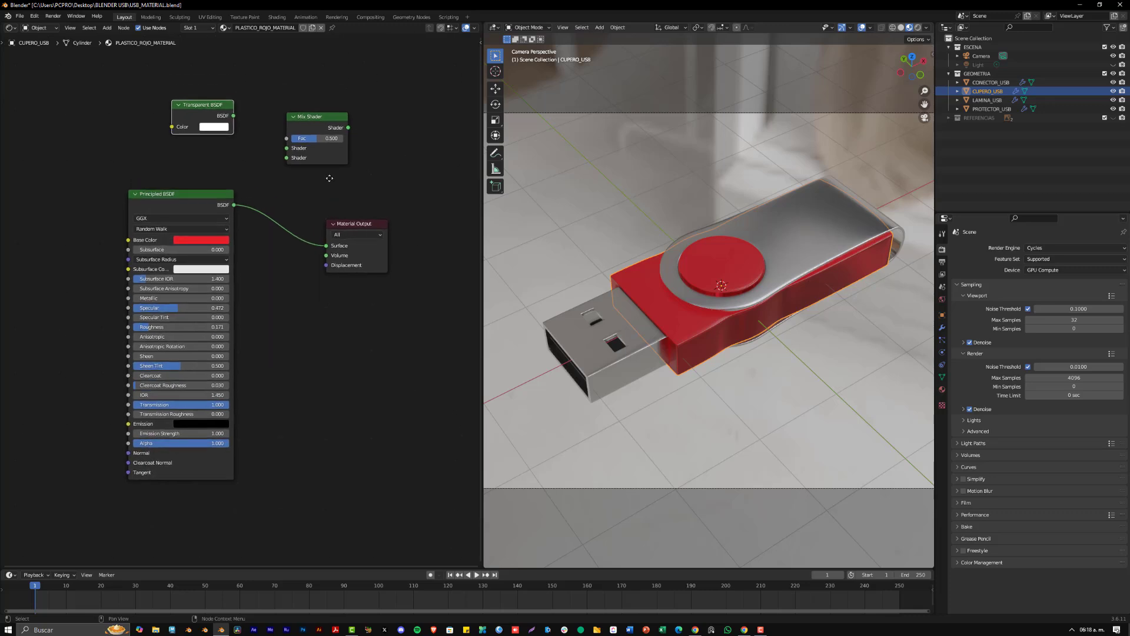
{"action": "left_click_drag", "start_coordinate": [354, 228], "coordinate": [410, 220]}
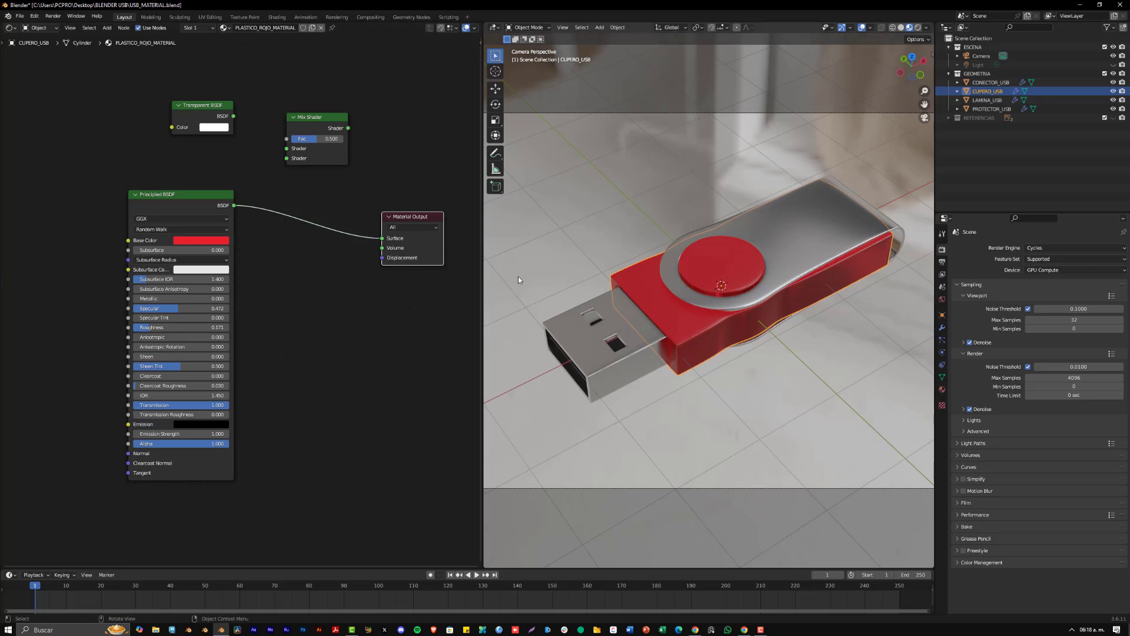
{"action": "left_click_drag", "start_coordinate": [382, 238], "coordinate": [360, 236]}
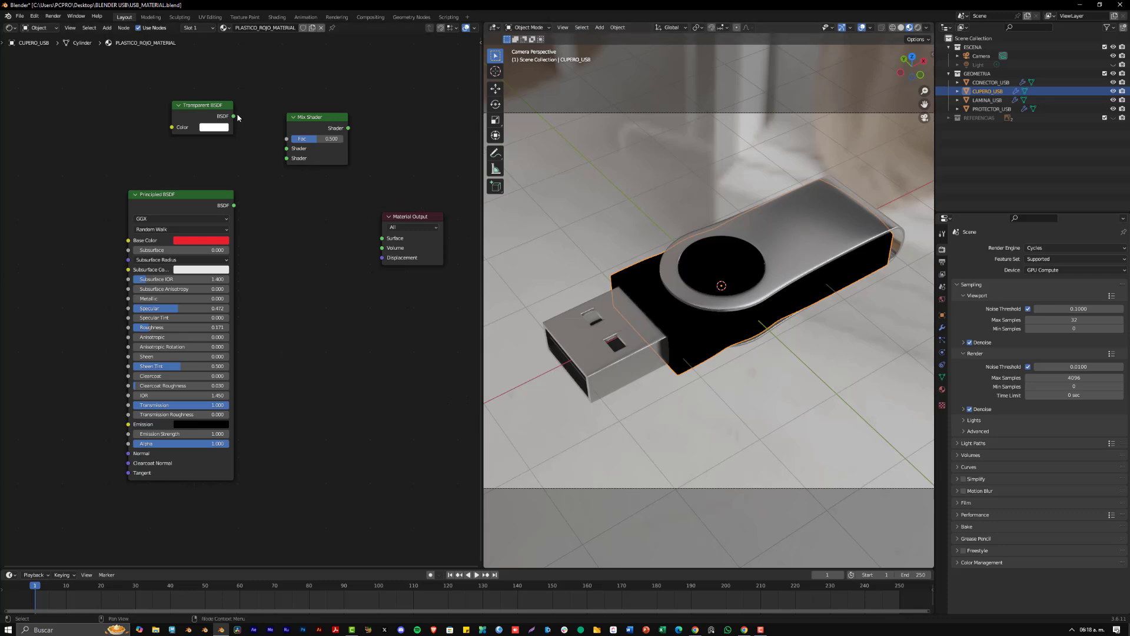
{"action": "left_click_drag", "start_coordinate": [235, 117], "coordinate": [382, 238]}
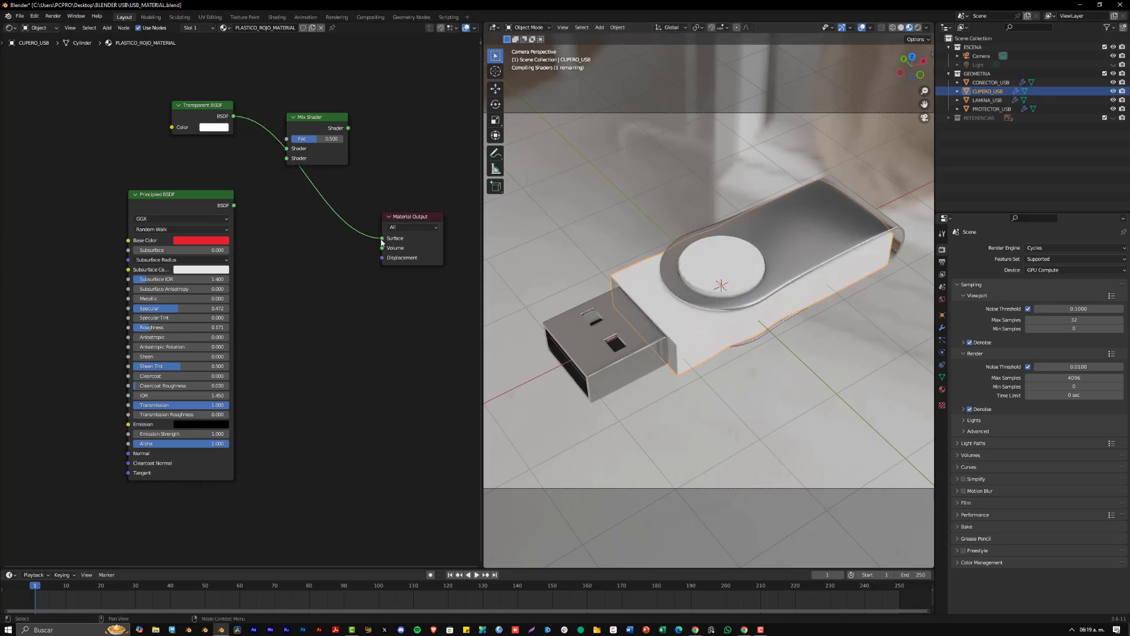
Set the Transparent BSDF node's color to red.
{"action": "left_click", "coordinate": [213, 127]}
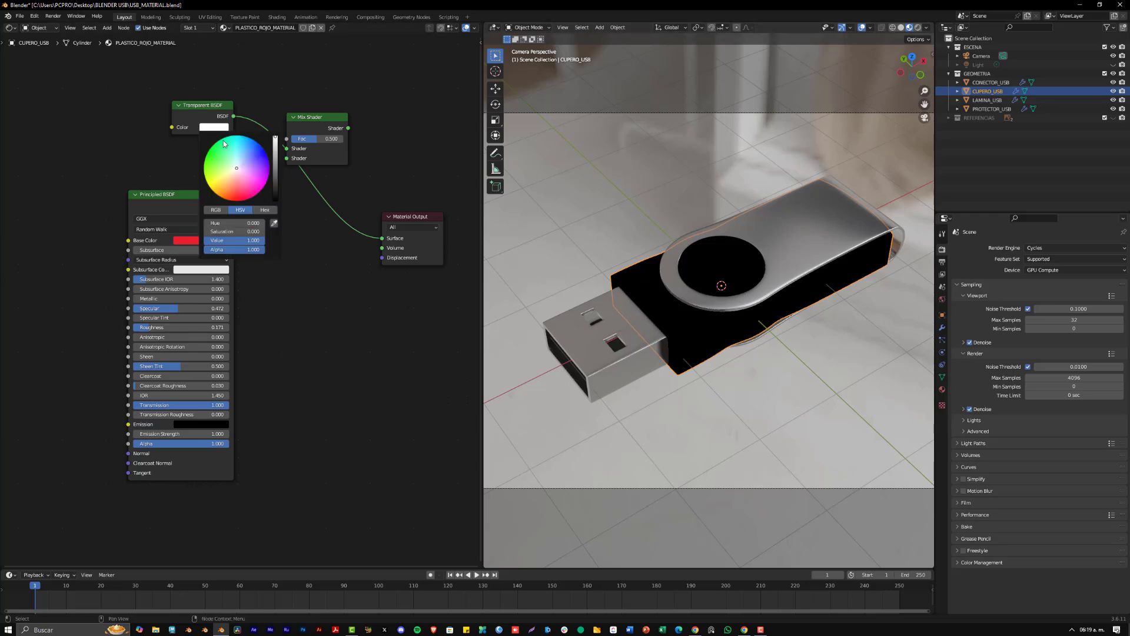
{"action": "left_click", "coordinate": [236, 184]}
{"action": "left_click_drag", "start_coordinate": [236, 185], "coordinate": [239, 197]}
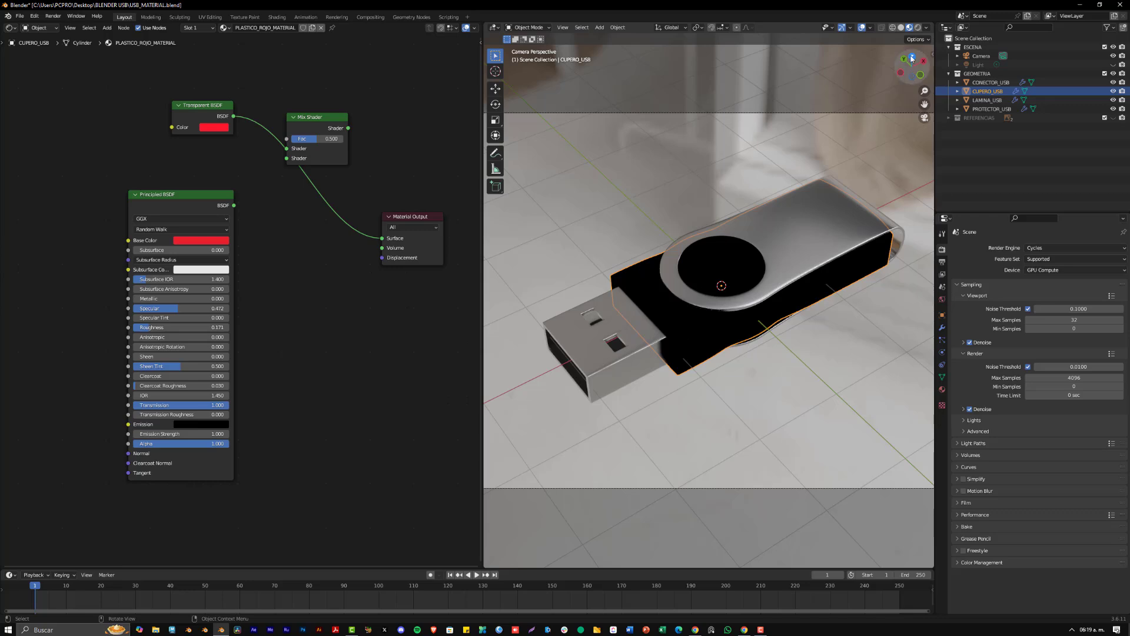
Check the body in the rendered viewport, return to material preview and switch the render engine to Eevee.
{"action": "left_click", "coordinate": [917, 27]}
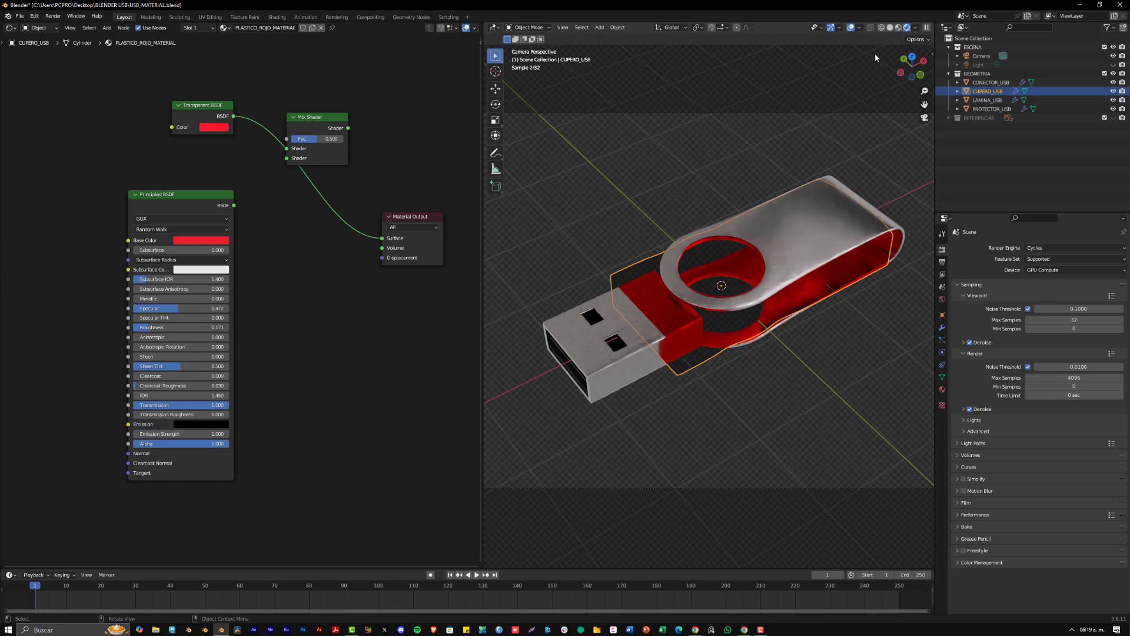
{"action": "left_click", "coordinate": [898, 27]}
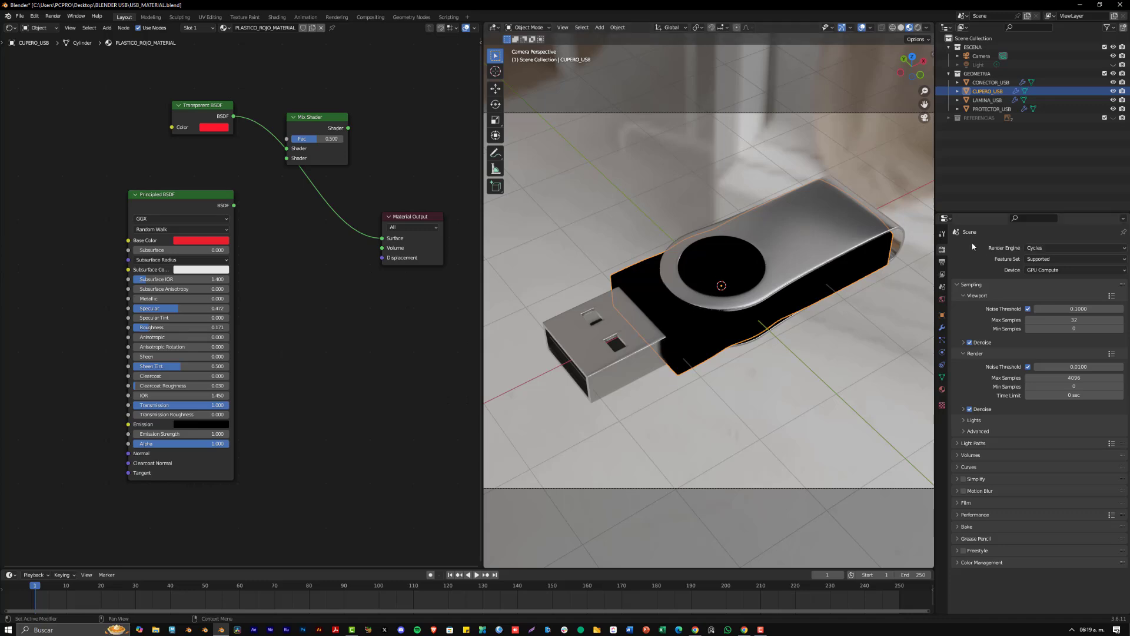
{"action": "left_click", "coordinate": [1037, 247]}
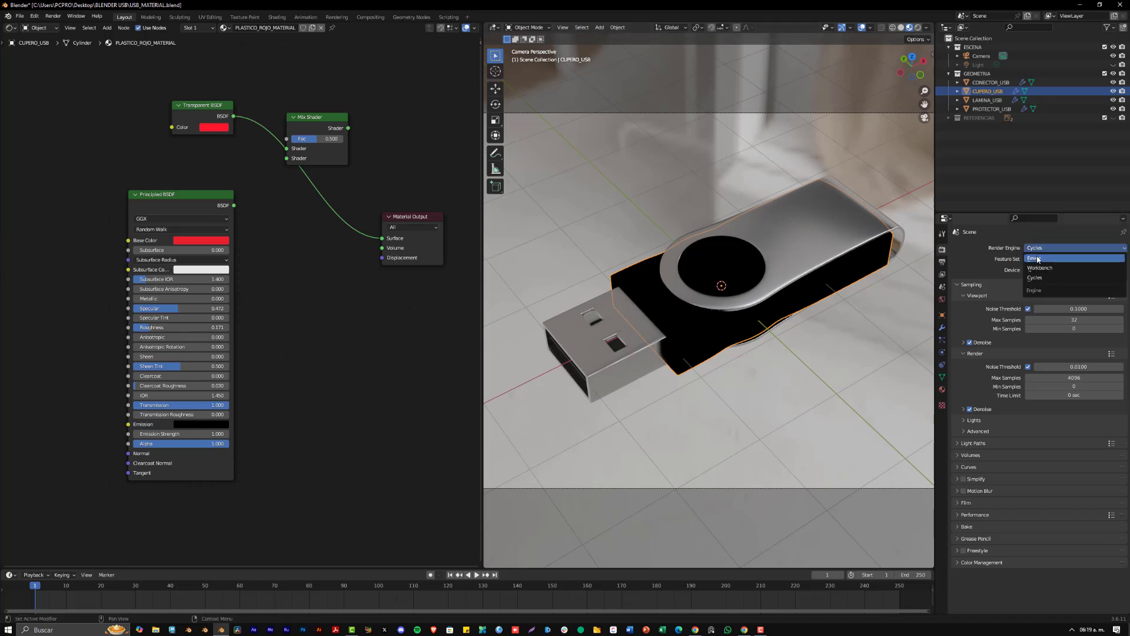
{"action": "left_click", "coordinate": [1036, 256]}
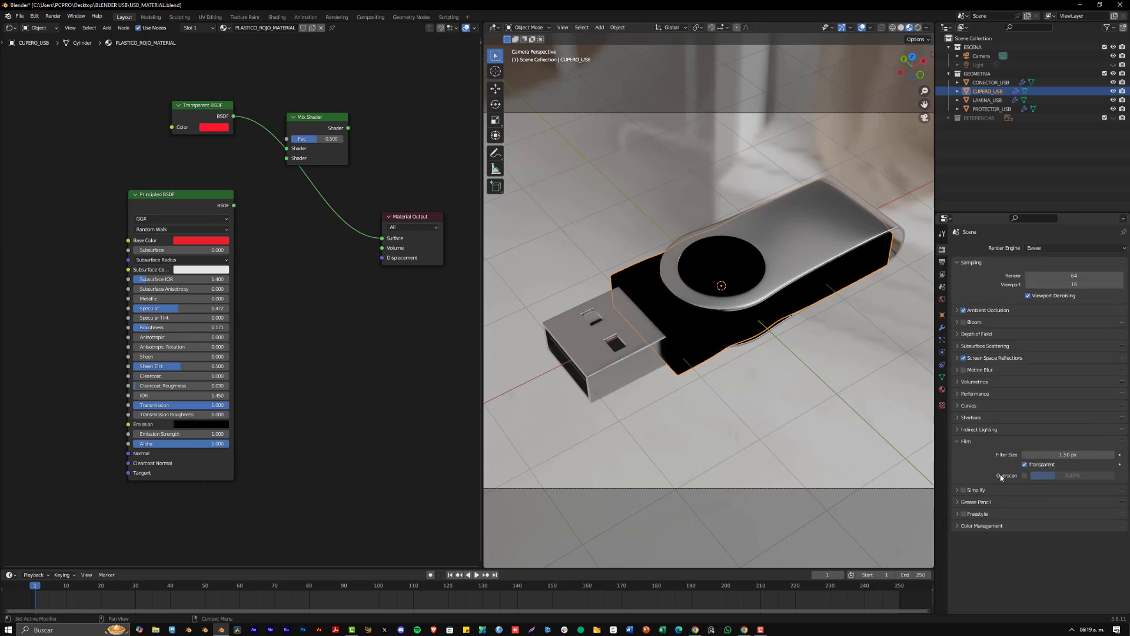
Set the blend mode of the USB body's material PLASTICO_ROJO_MATERIAL to Alpha Blend and shift the Mix Shader node clear of the link.
{"action": "left_click", "coordinate": [942, 390]}
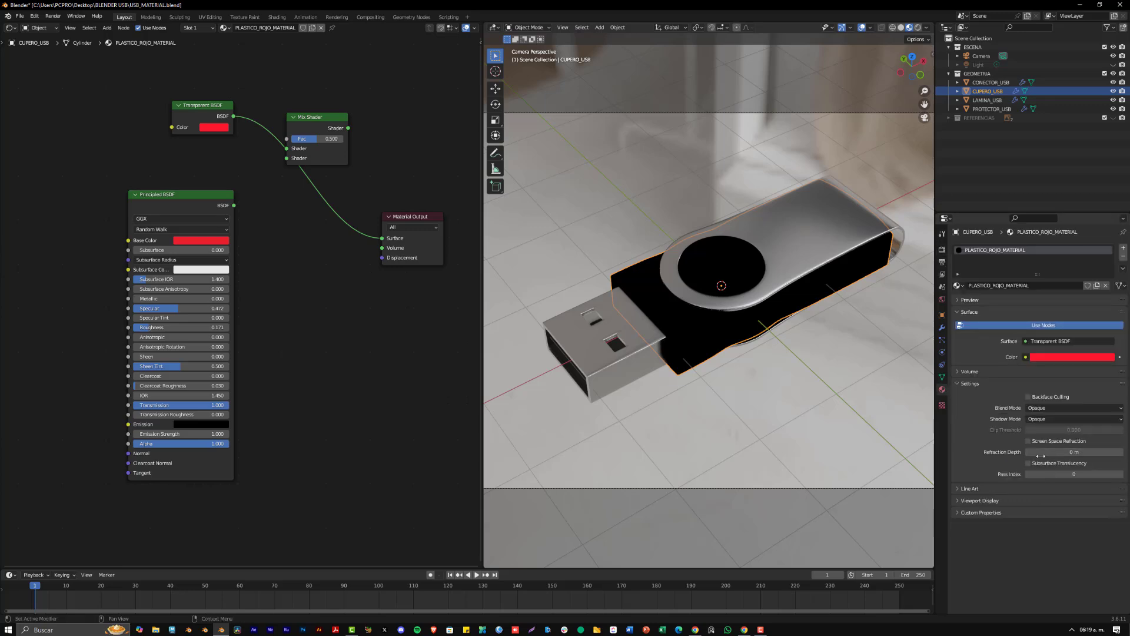
{"action": "left_click", "coordinate": [702, 312]}
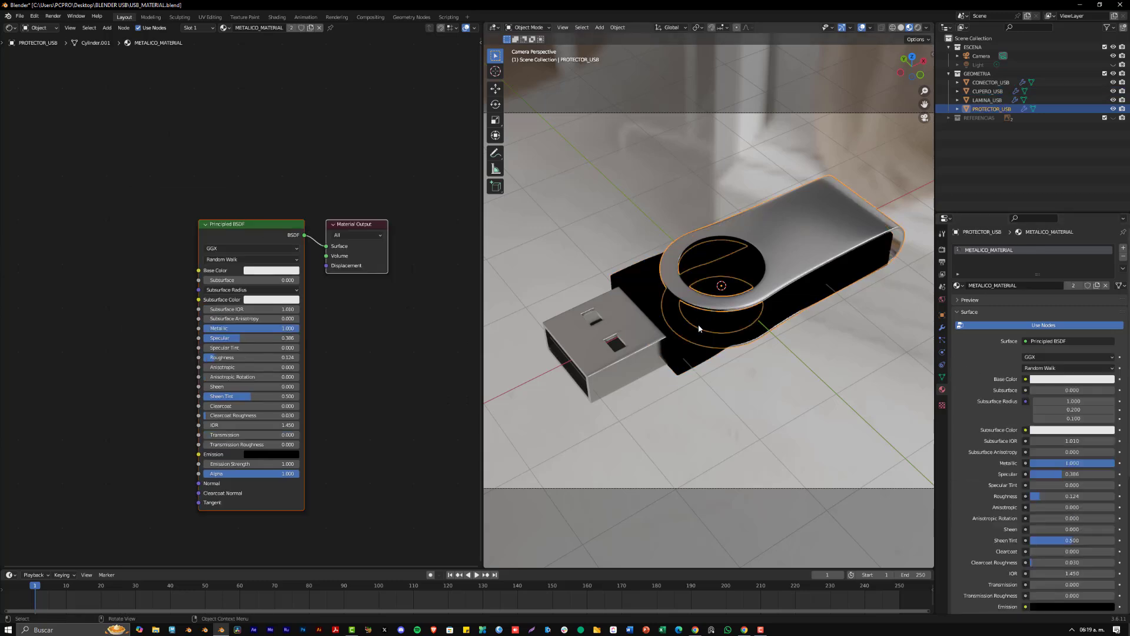
{"action": "left_click", "coordinate": [701, 324]}
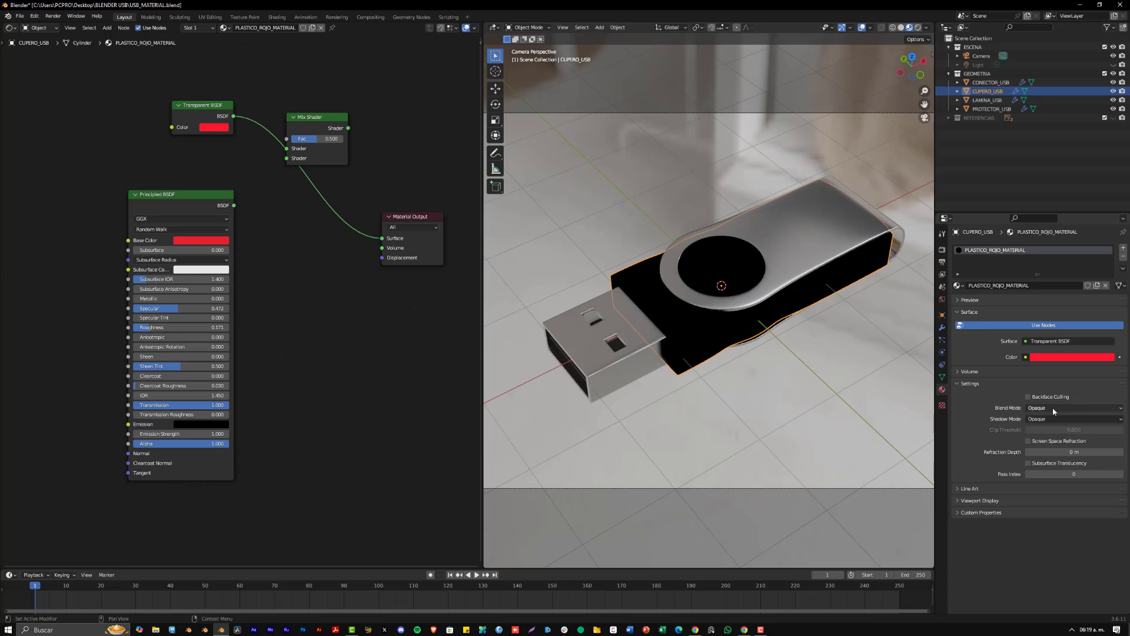
{"action": "left_click_drag", "start_coordinate": [317, 120], "coordinate": [340, 100]}
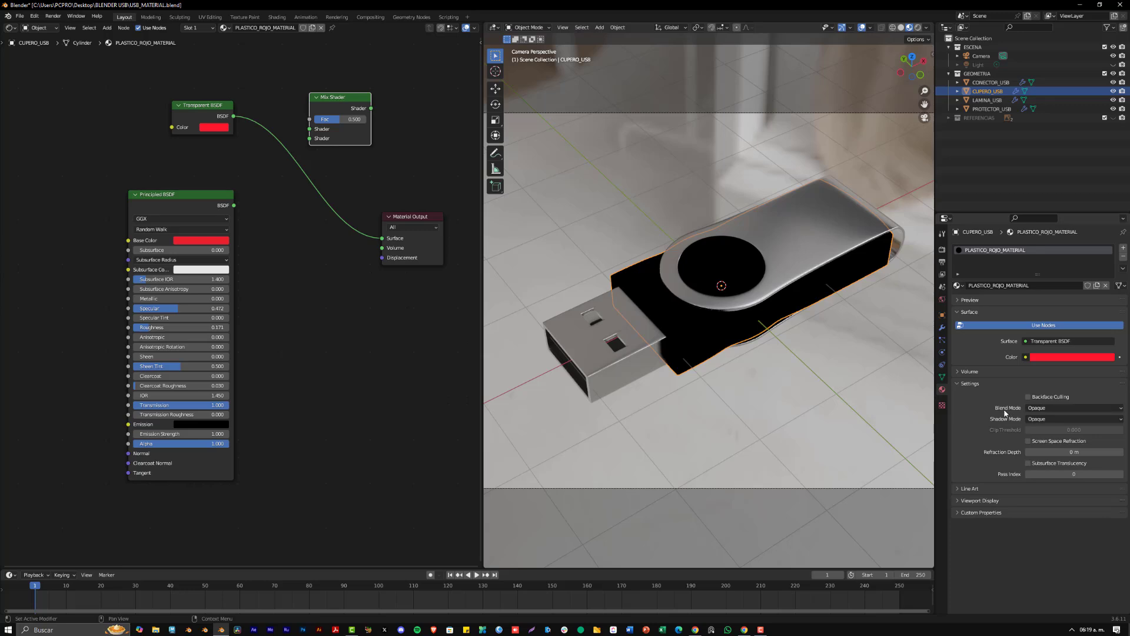
{"action": "left_click", "coordinate": [1051, 408]}
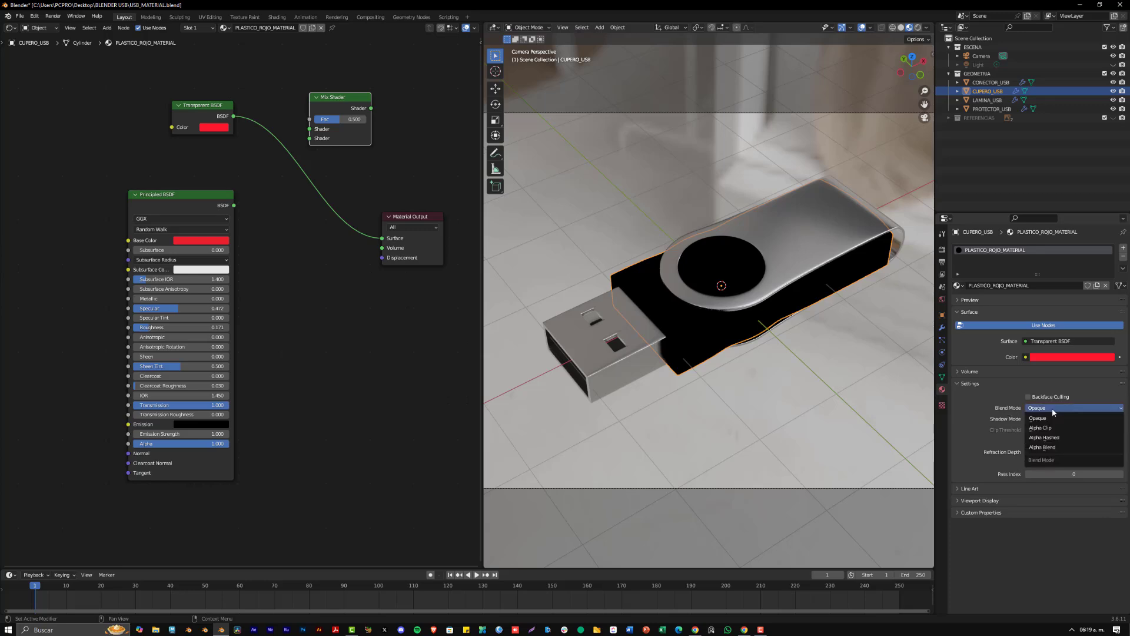
{"action": "left_click", "coordinate": [1049, 449]}
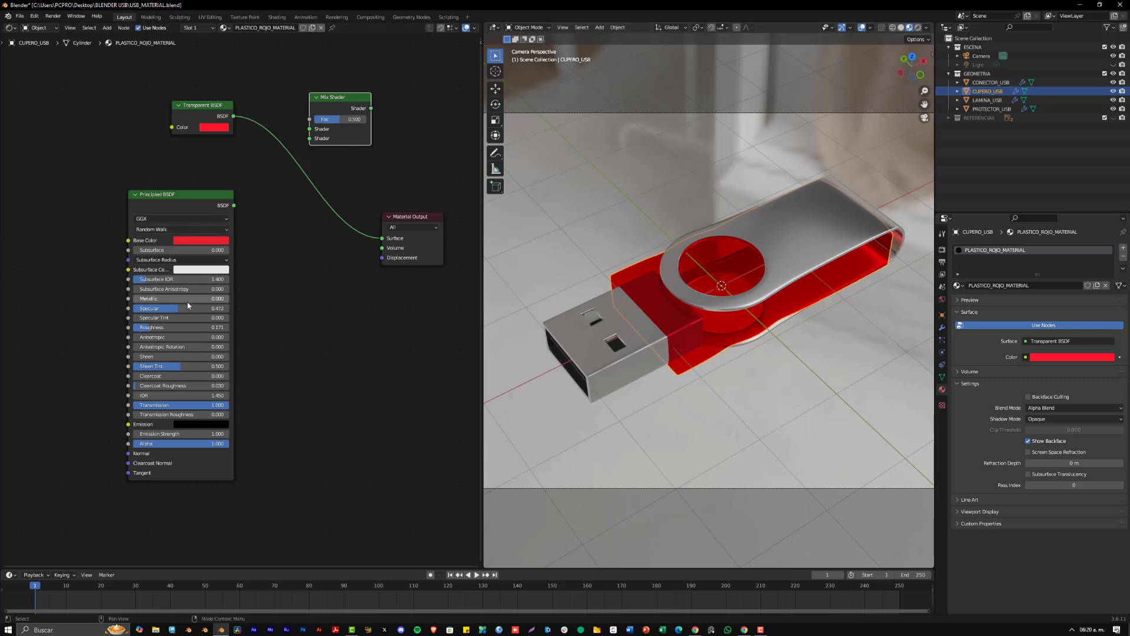
Combine the Transparent BSDF and Principled BSDF in the Mix Shader, connect it to the Material Output's Surface and set Fac to 0.400.
{"action": "mouse_move", "coordinate": [363, 103]}
{"action": "left_mouse_down"}
{"action": "mouse_move", "coordinate": [364, 120]}
{"action": "mouse_move", "coordinate": [339, 124]}
{"action": "mouse_move", "coordinate": [357, 122]}
{"action": "left_mouse_up"}
{"action": "left_click_drag", "start_coordinate": [374, 242], "coordinate": [301, 149]}
{"action": "left_click_drag", "start_coordinate": [294, 167], "coordinate": [298, 159]}
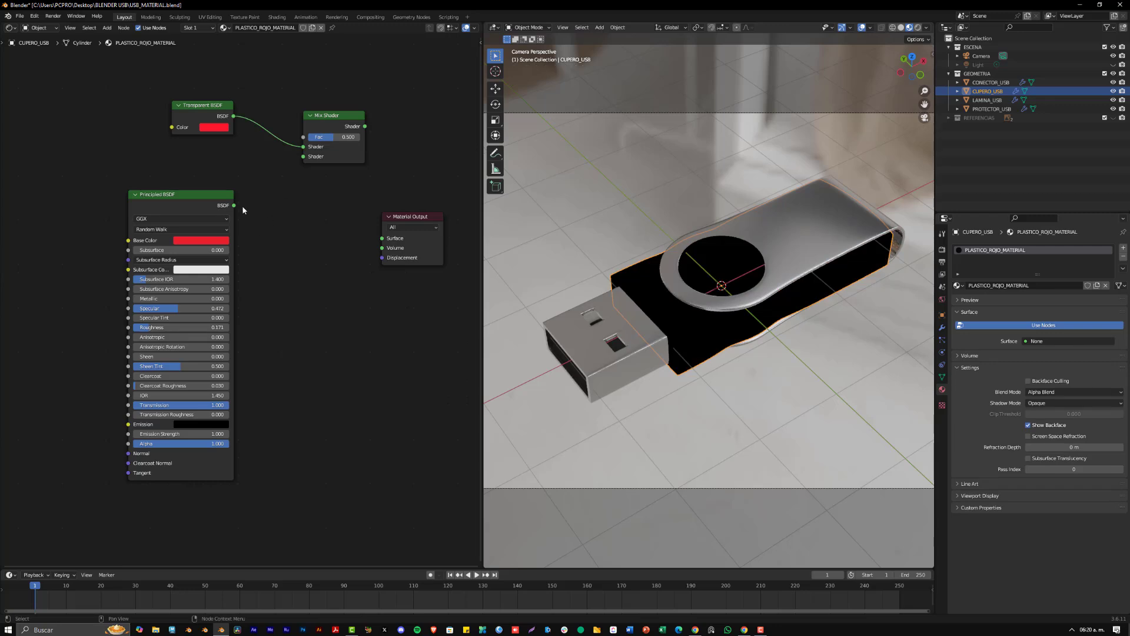
{"action": "left_click_drag", "start_coordinate": [234, 205], "coordinate": [303, 156]}
{"action": "left_click_drag", "start_coordinate": [364, 127], "coordinate": [366, 134]}
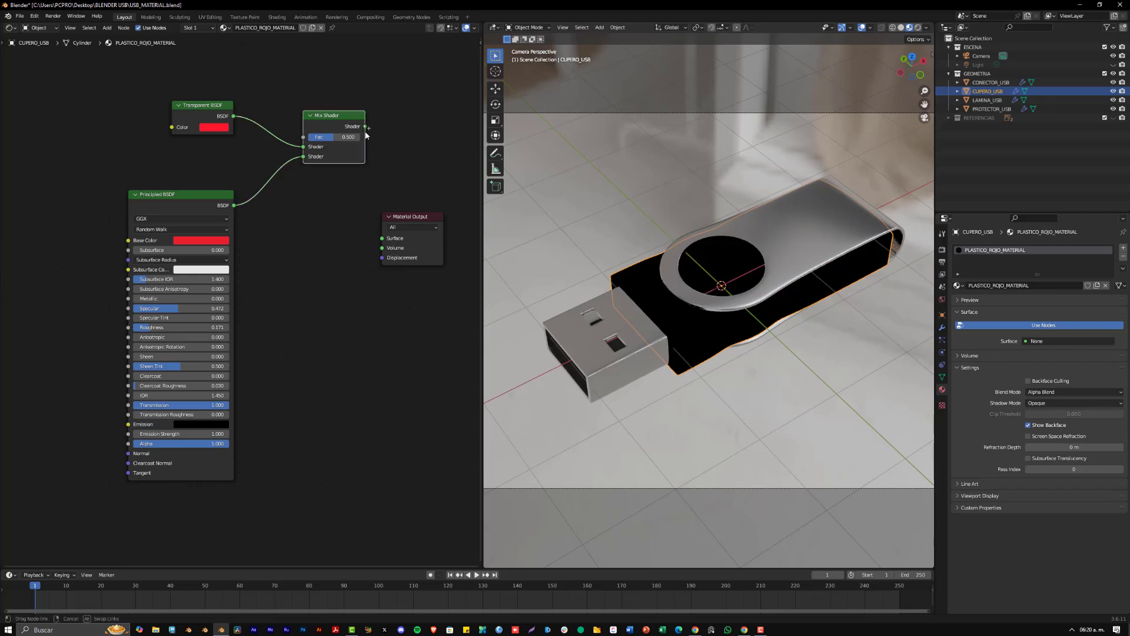
{"action": "left_click_drag", "start_coordinate": [377, 211], "coordinate": [381, 238]}
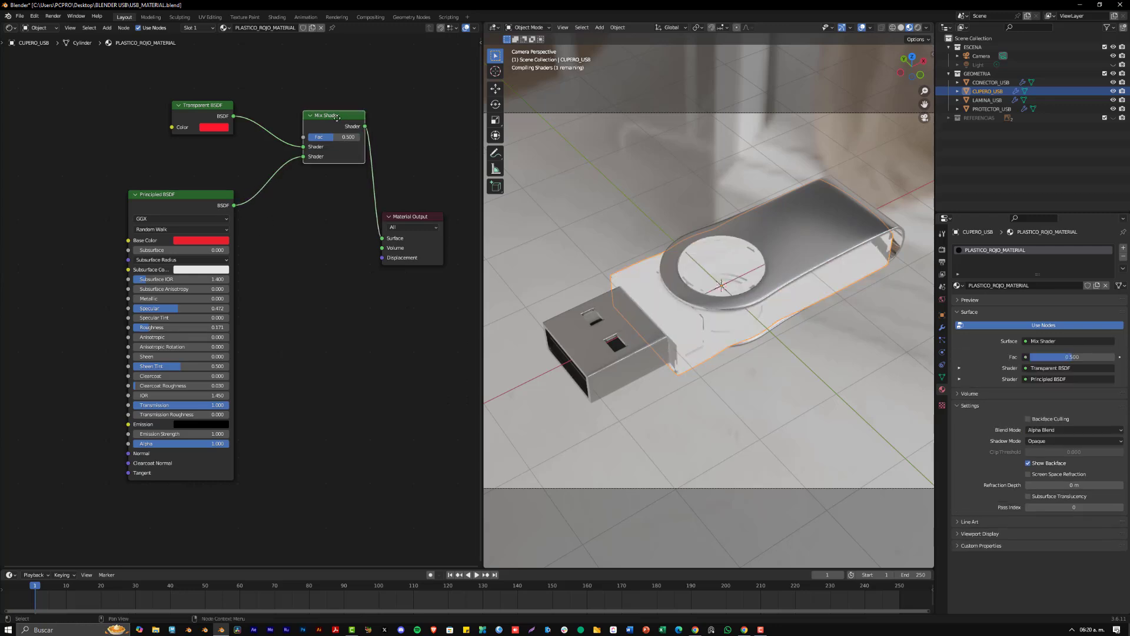
{"action": "left_click_drag", "start_coordinate": [338, 116], "coordinate": [320, 187]}
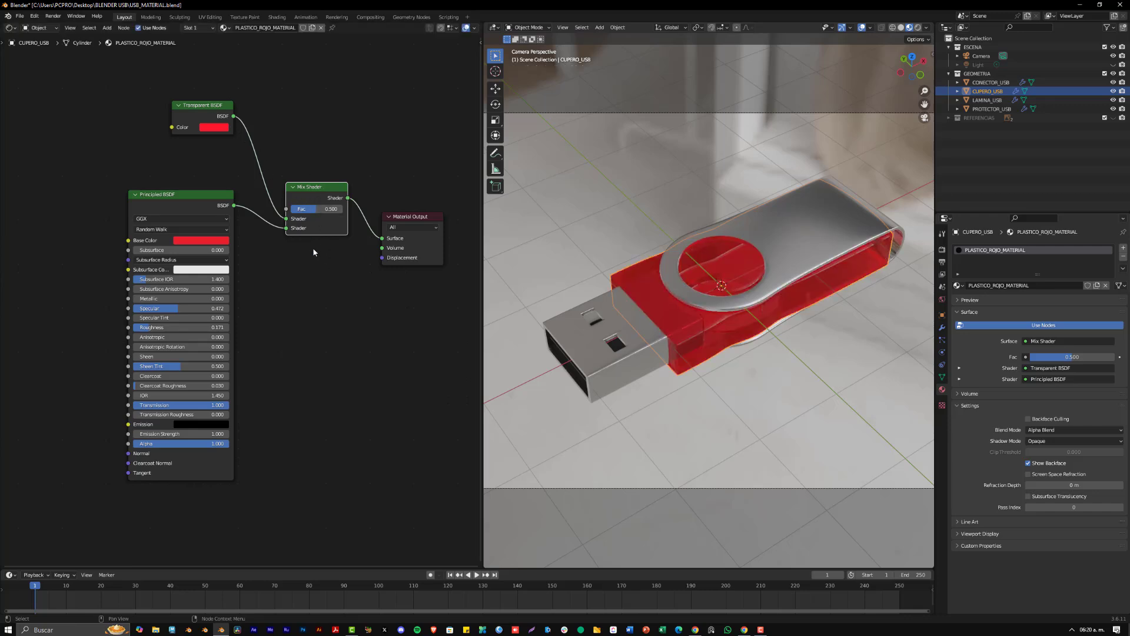
{"action": "mouse_move", "coordinate": [320, 209]}
{"action": "left_mouse_down"}
{"action": "mouse_move", "coordinate": [300, 209]}
{"action": "mouse_move", "coordinate": [336, 209]}
{"action": "mouse_move", "coordinate": [323, 209]}
{"action": "left_mouse_up"}
Switch the red material's blend mode to Opaque for comparison, return it to Alpha Blend and select the Mix Shader node.
{"action": "left_click", "coordinate": [205, 114]}
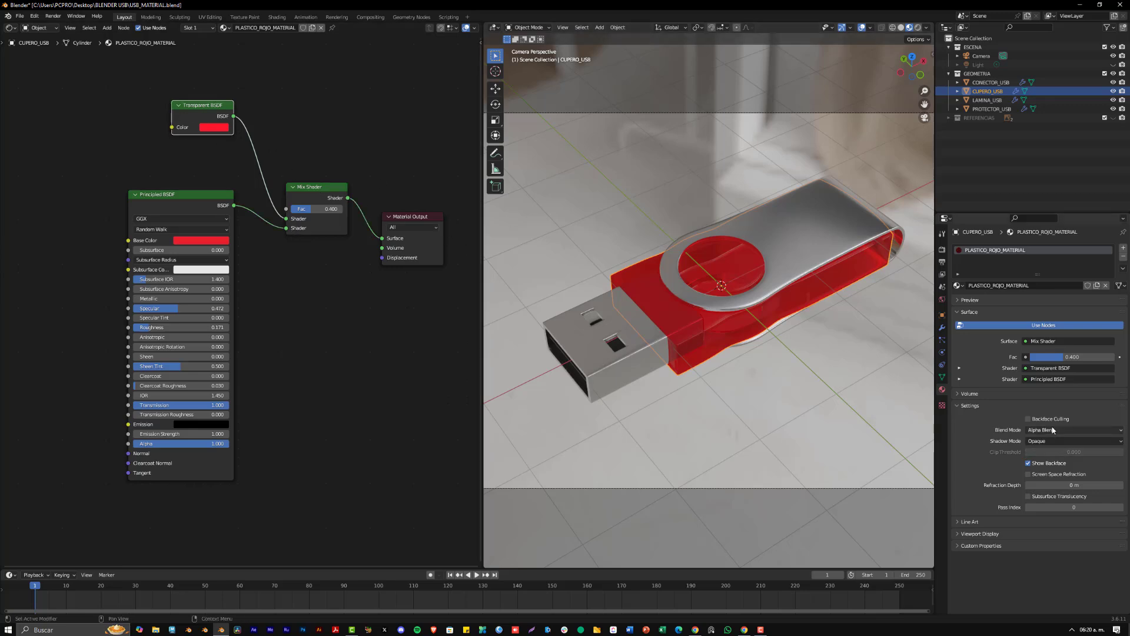
{"action": "left_click", "coordinate": [1074, 430]}
{"action": "left_click", "coordinate": [1060, 442]}
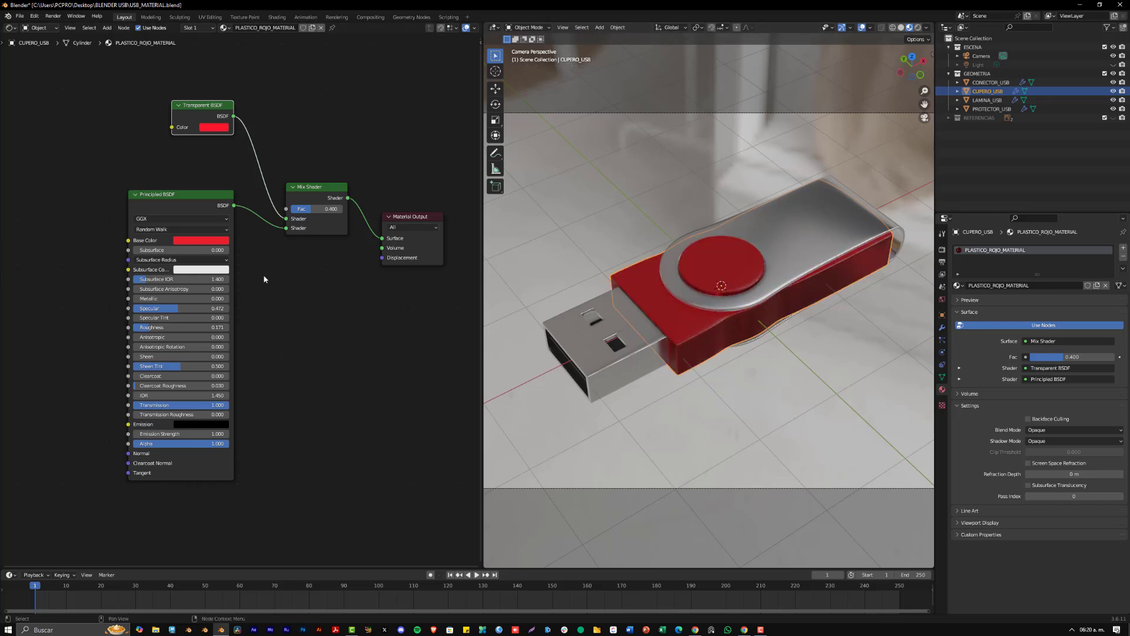
{"action": "left_click", "coordinate": [184, 200]}
{"action": "left_click", "coordinate": [1074, 430]}
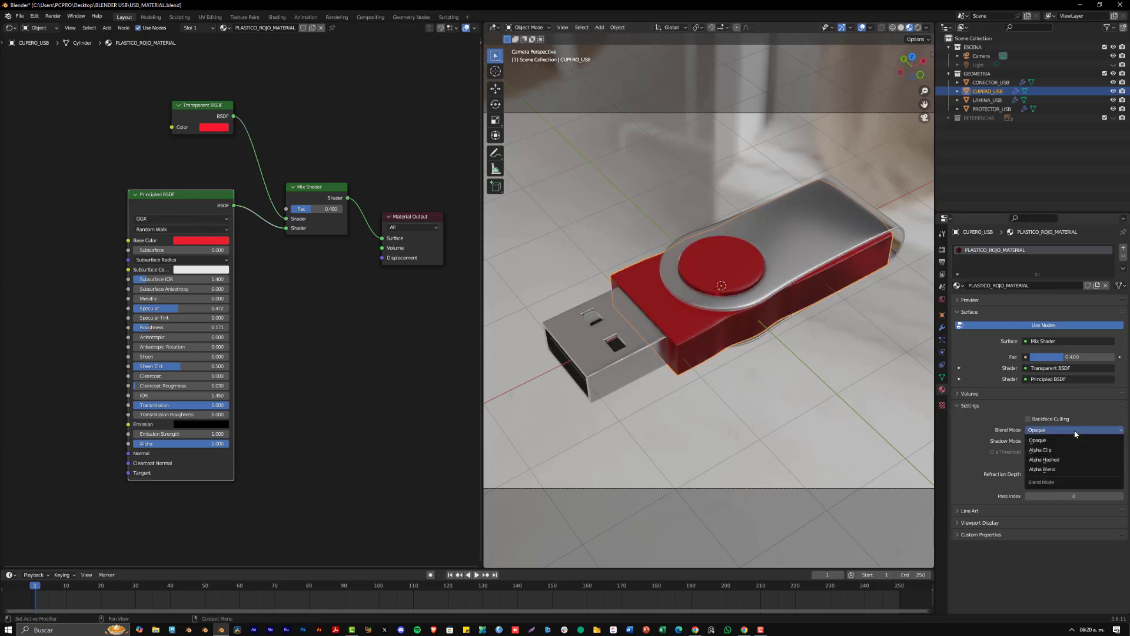
{"action": "left_click", "coordinate": [1054, 470]}
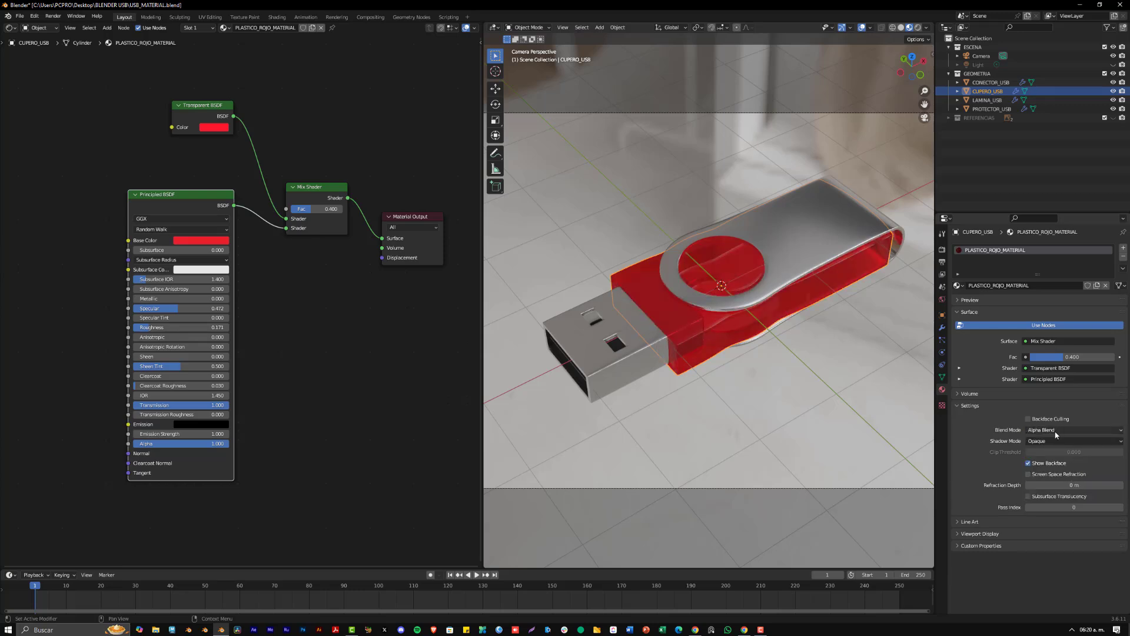
{"action": "left_click", "coordinate": [328, 199]}
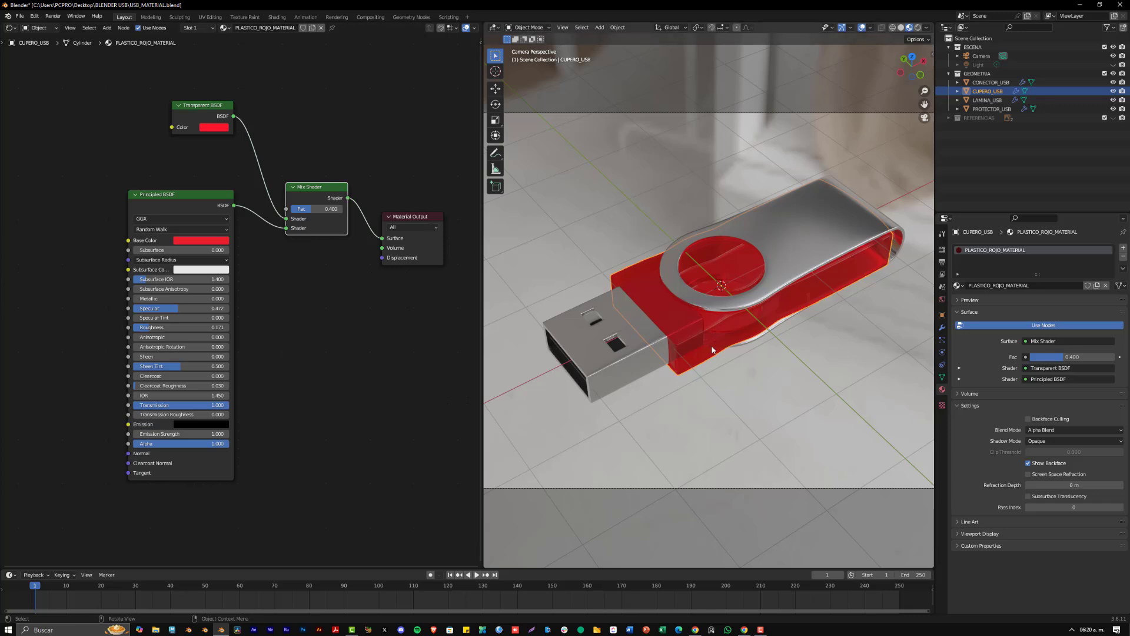
Show the USB drive in rendered viewport shading and switch the render engine from Eevee to Cycles.
{"action": "left_click", "coordinate": [917, 27]}
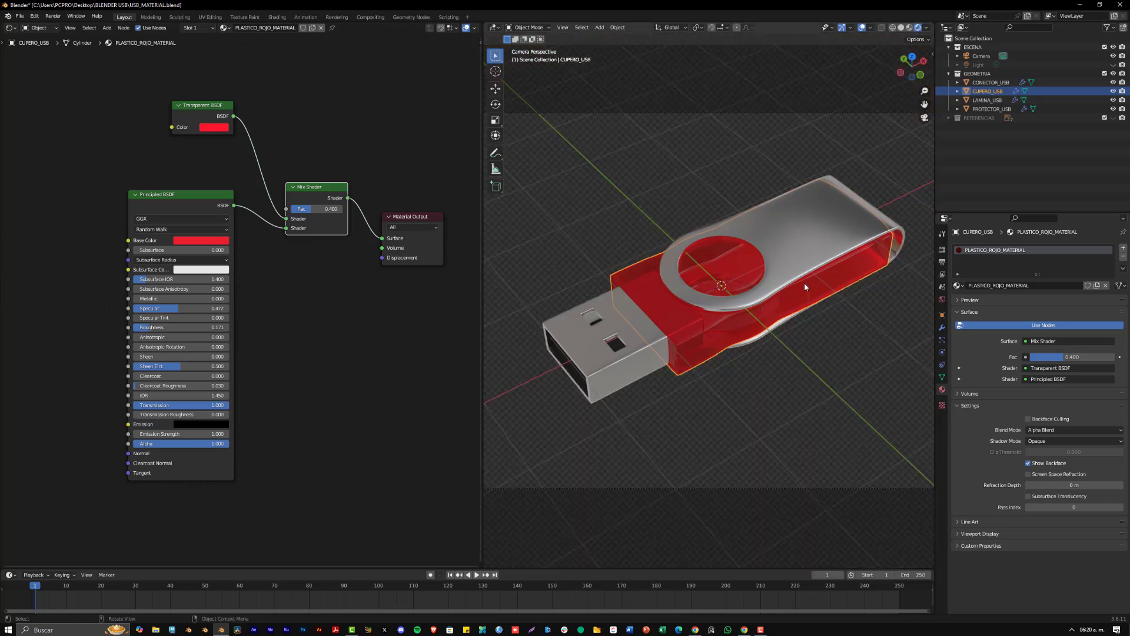
{"action": "left_click", "coordinate": [942, 249]}
{"action": "left_click", "coordinate": [1054, 248]}
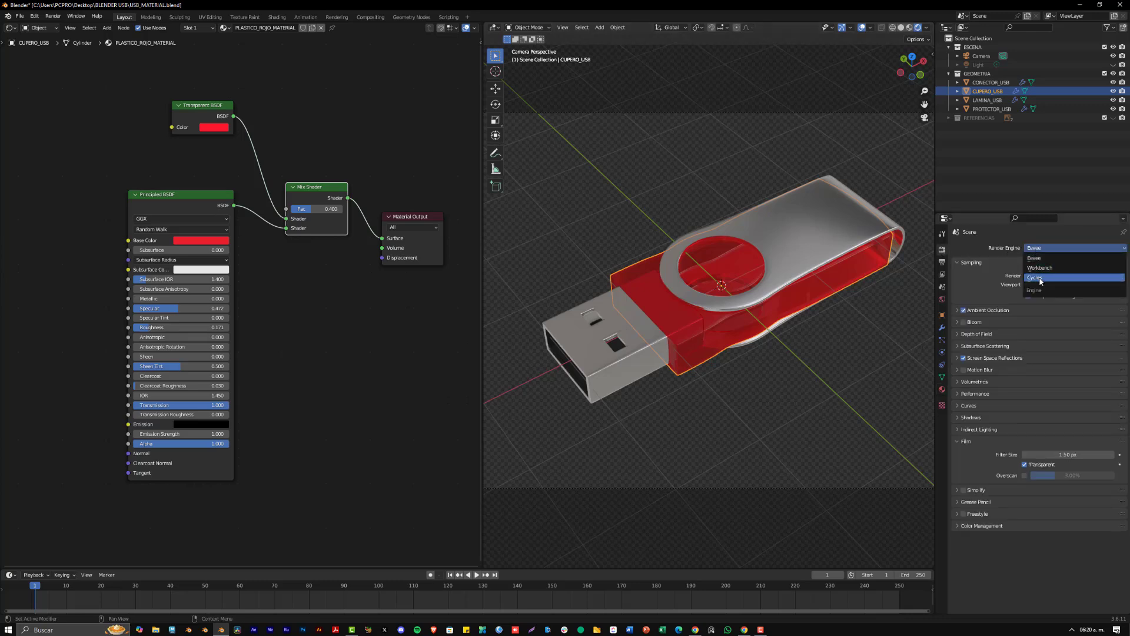
{"action": "left_click", "coordinate": [1040, 278]}
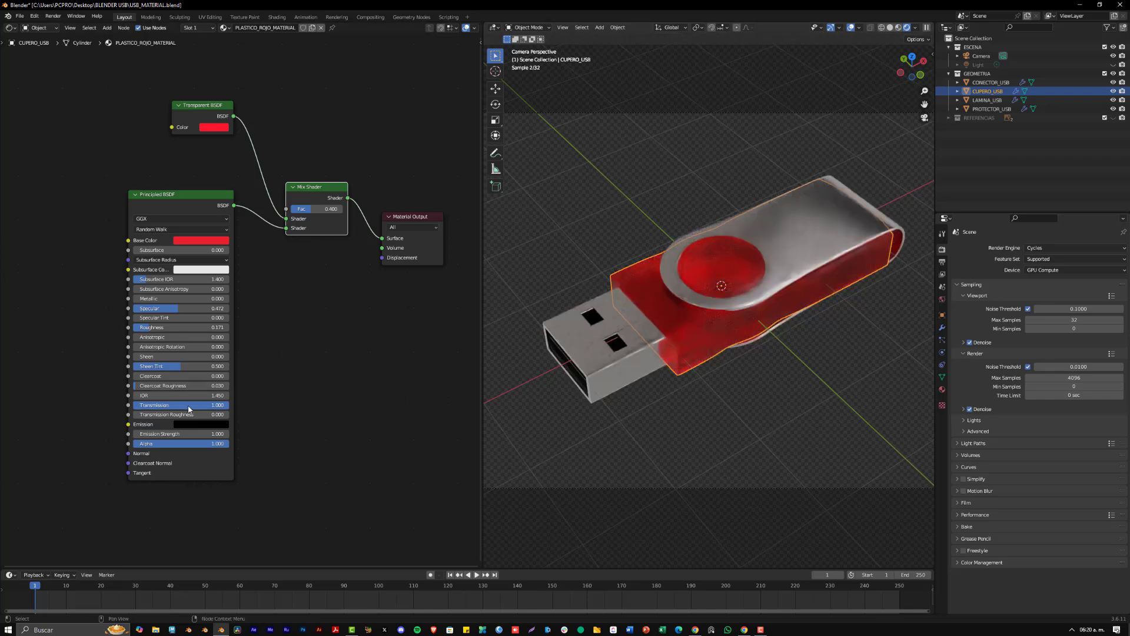
Compare Transmission 0.168 with 1.000 on the Principled BSDF, and try Mix Shader Fac at 0.000 and 1.000 before setting it to 0.517.
{"action": "left_click_drag", "start_coordinate": [189, 408], "coordinate": [149, 405]}
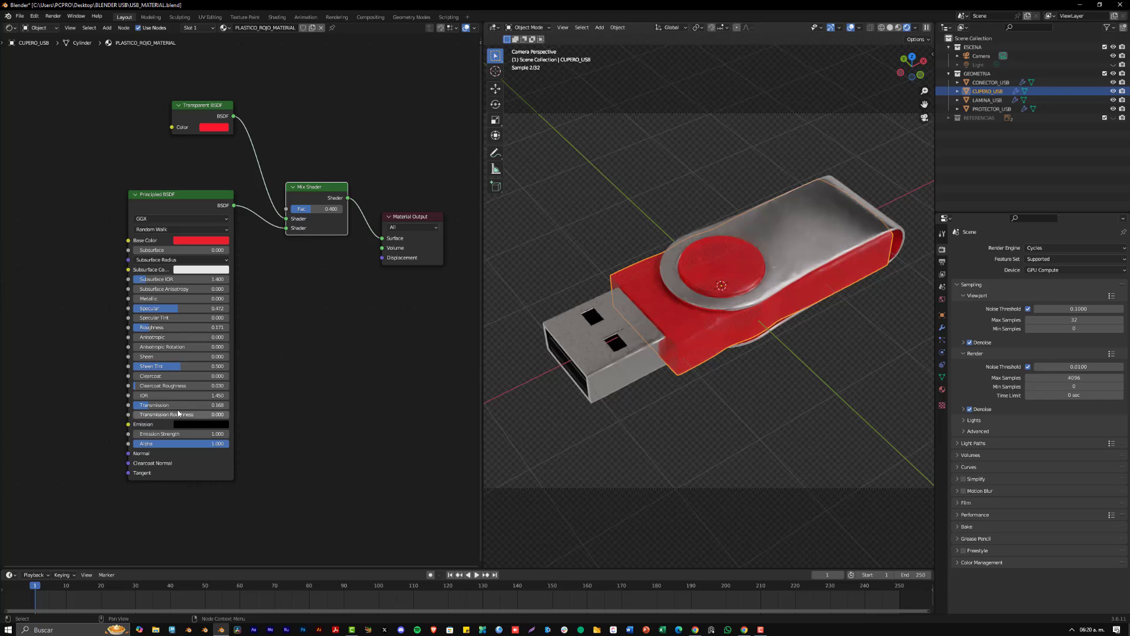
{"action": "left_click_drag", "start_coordinate": [176, 405], "coordinate": [258, 406]}
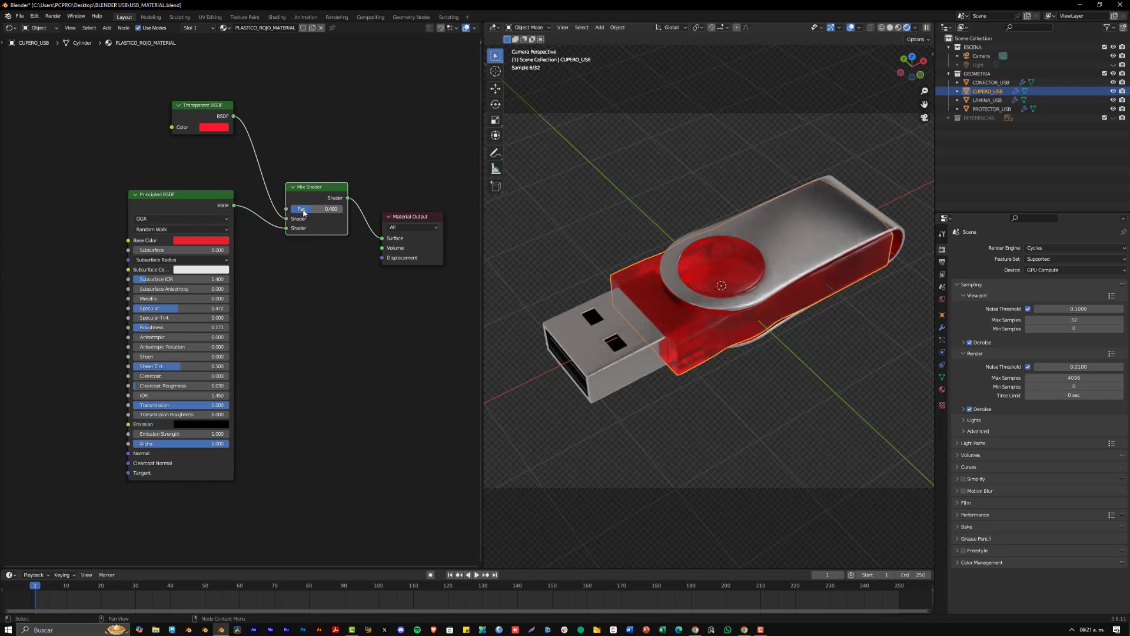
{"action": "left_click_drag", "start_coordinate": [303, 209], "coordinate": [293, 209]}
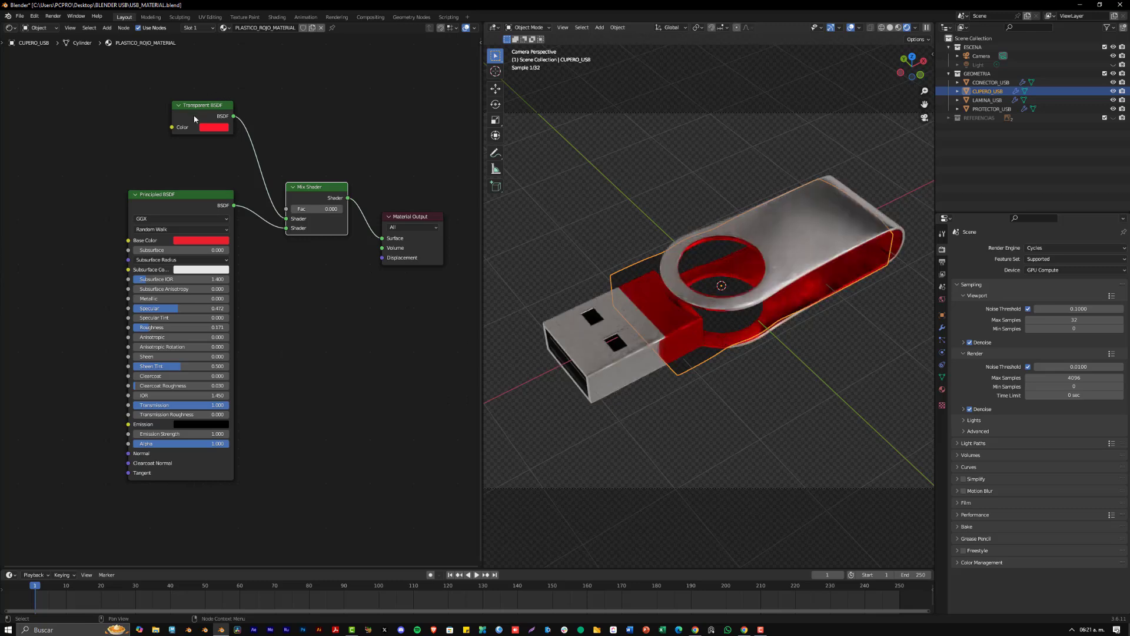
{"action": "left_click_drag", "start_coordinate": [304, 210], "coordinate": [344, 210]}
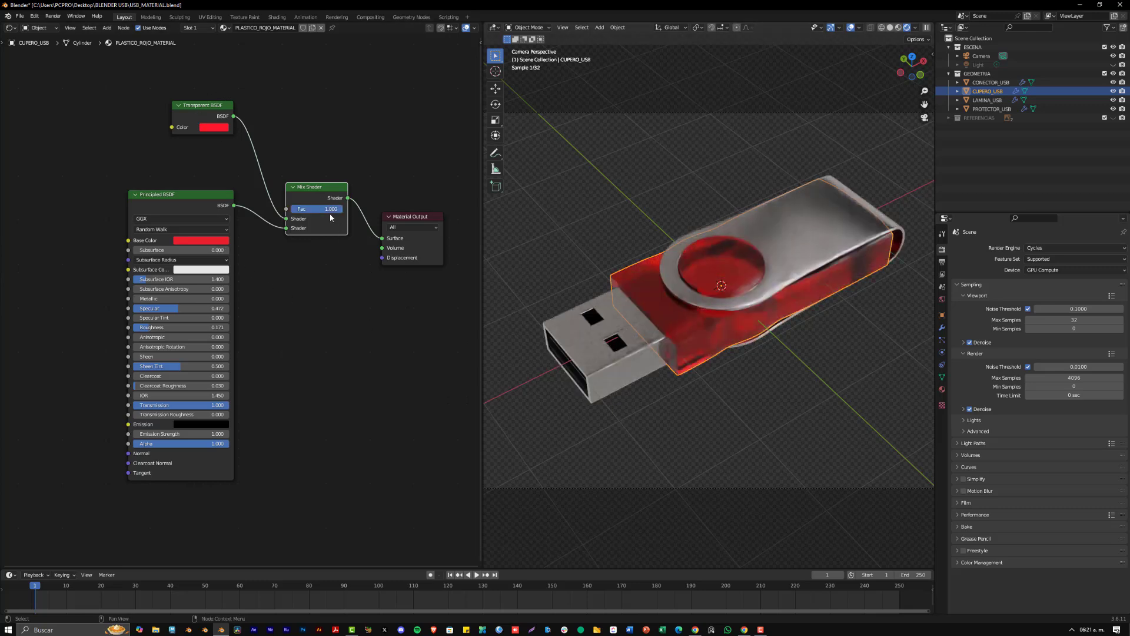
{"action": "left_click", "coordinate": [200, 111]}
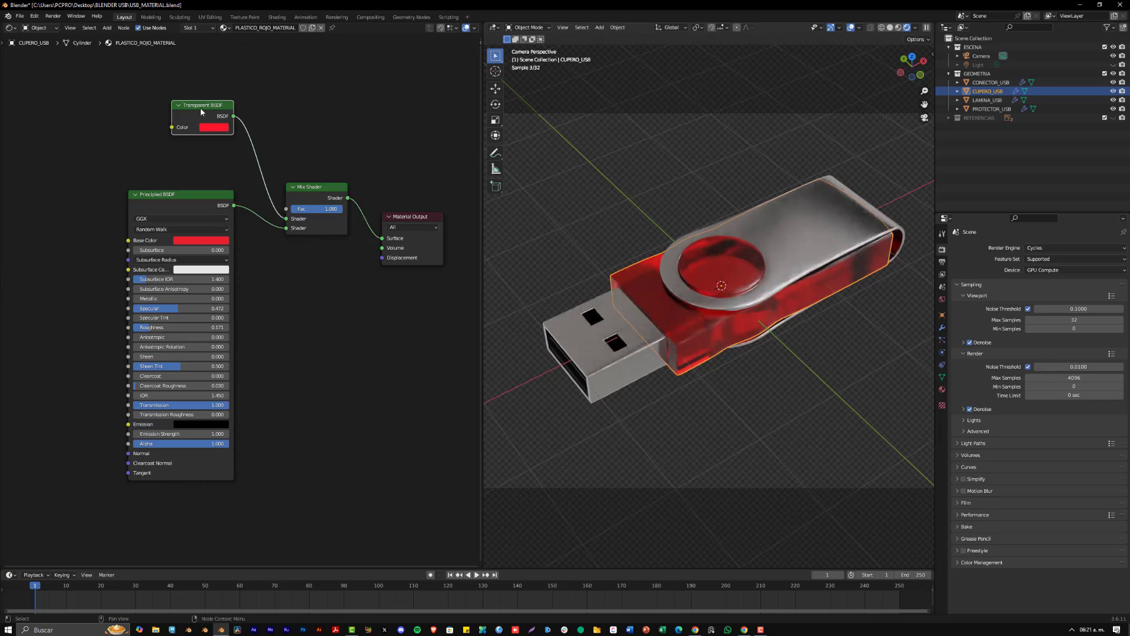
{"action": "left_click_drag", "start_coordinate": [340, 209], "coordinate": [316, 209]}
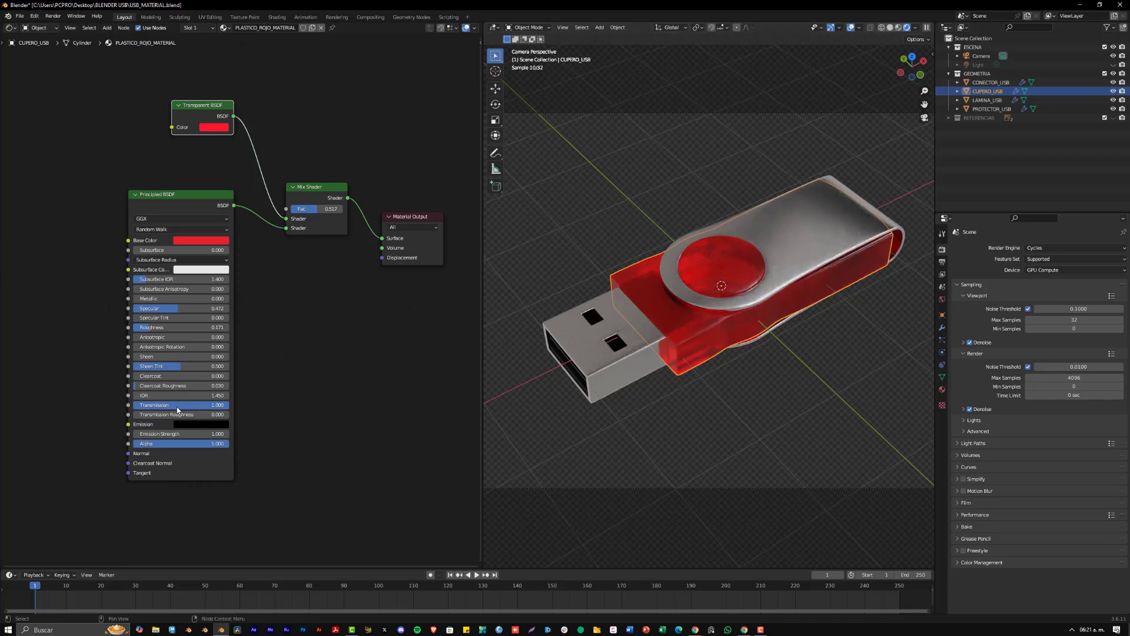
Return the viewport to material preview, set the Mix Shader's Fac to about 0.4 and the Principled BSDF's Transmission to 0.591.
{"action": "left_click", "coordinate": [899, 27]}
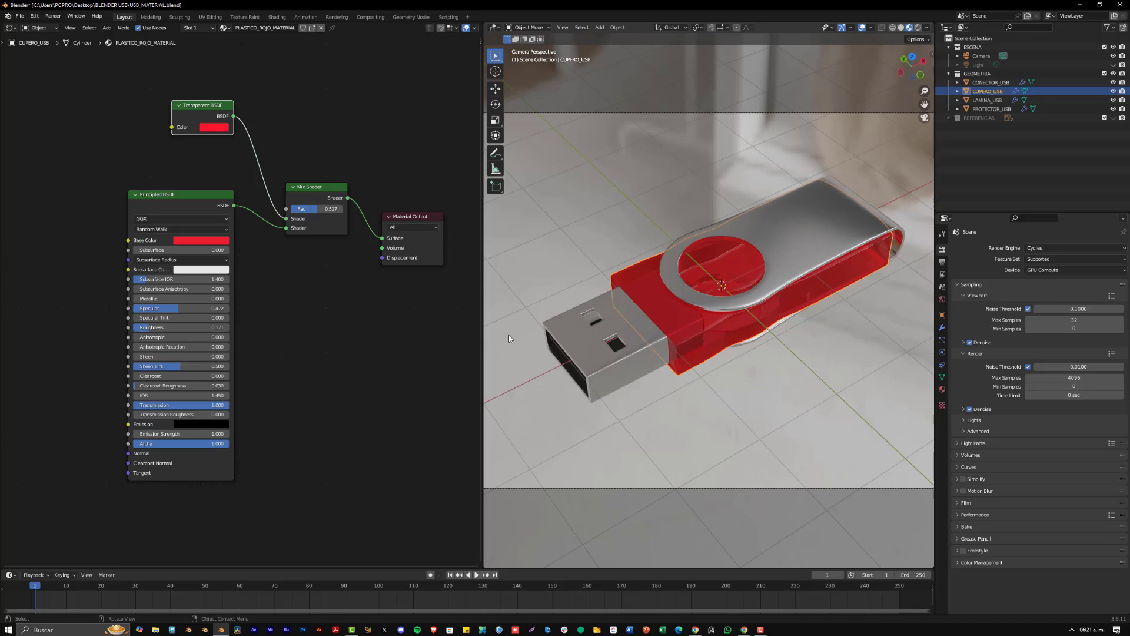
{"action": "mouse_move", "coordinate": [320, 210]}
{"action": "left_mouse_down"}
{"action": "mouse_move", "coordinate": [303, 210]}
{"action": "mouse_move", "coordinate": [339, 210]}
{"action": "mouse_move", "coordinate": [311, 209]}
{"action": "left_mouse_up"}
{"action": "left_click_drag", "start_coordinate": [218, 406], "coordinate": [189, 405]}
{"action": "mouse_move", "coordinate": [319, 207]}
{"action": "left_mouse_down"}
{"action": "mouse_move", "coordinate": [303, 208]}
{"action": "mouse_move", "coordinate": [318, 207]}
{"action": "left_mouse_up"}
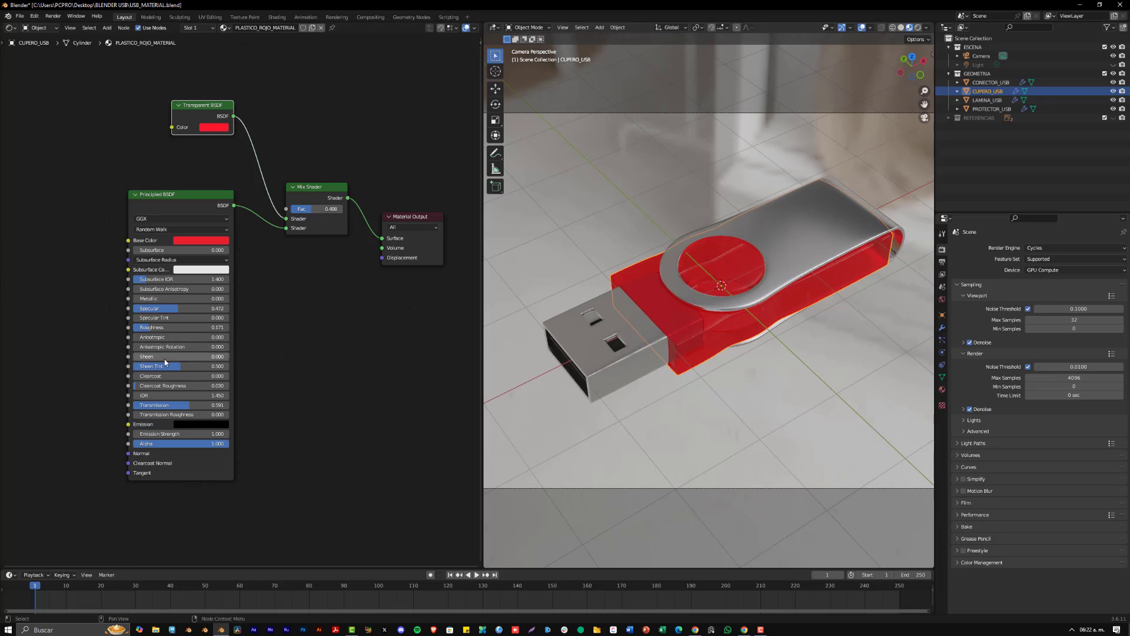
Set the Principled BSDF's Roughness to 0.789 and Transmission to 1.000, adjusting the Mix Shader's Fac to 0.533 and finally 0.225.
{"action": "left_click_drag", "start_coordinate": [177, 327], "coordinate": [208, 328]}
{"action": "mouse_move", "coordinate": [308, 210]}
{"action": "left_mouse_down"}
{"action": "mouse_move", "coordinate": [341, 210]}
{"action": "mouse_move", "coordinate": [303, 210]}
{"action": "mouse_move", "coordinate": [323, 209]}
{"action": "left_mouse_up"}
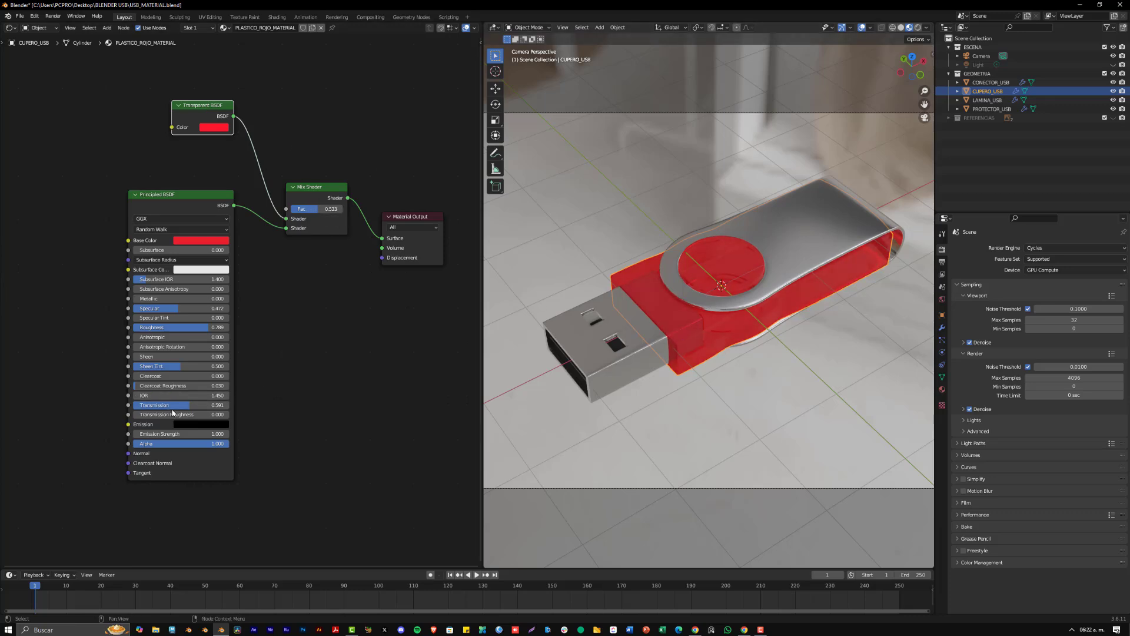
{"action": "left_click_drag", "start_coordinate": [176, 405], "coordinate": [247, 405]}
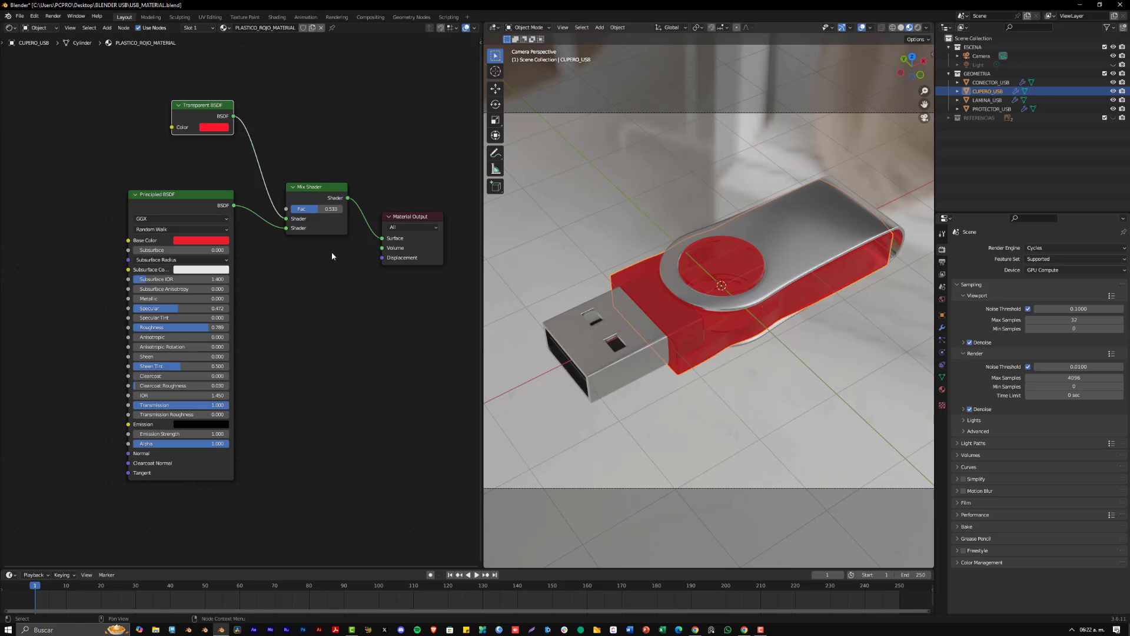
{"action": "left_click_drag", "start_coordinate": [318, 216], "coordinate": [302, 209]}
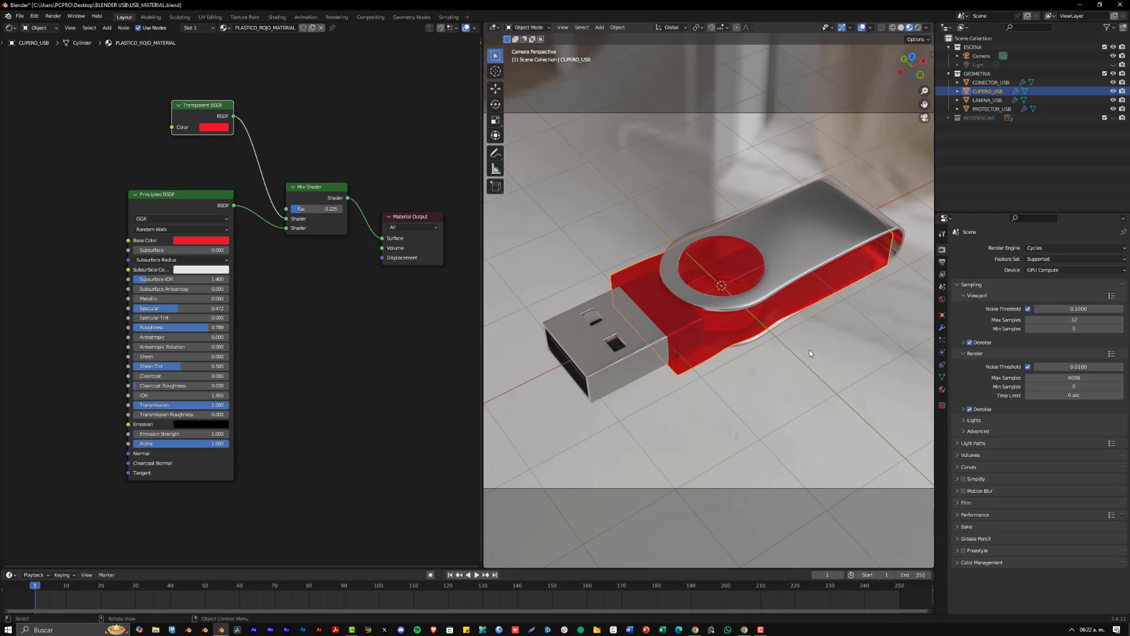
Switch the render engine to Eevee and enable Refraction in the Screen Space Reflections settings.
{"action": "left_click", "coordinate": [1038, 248]}
{"action": "left_click", "coordinate": [1039, 258]}
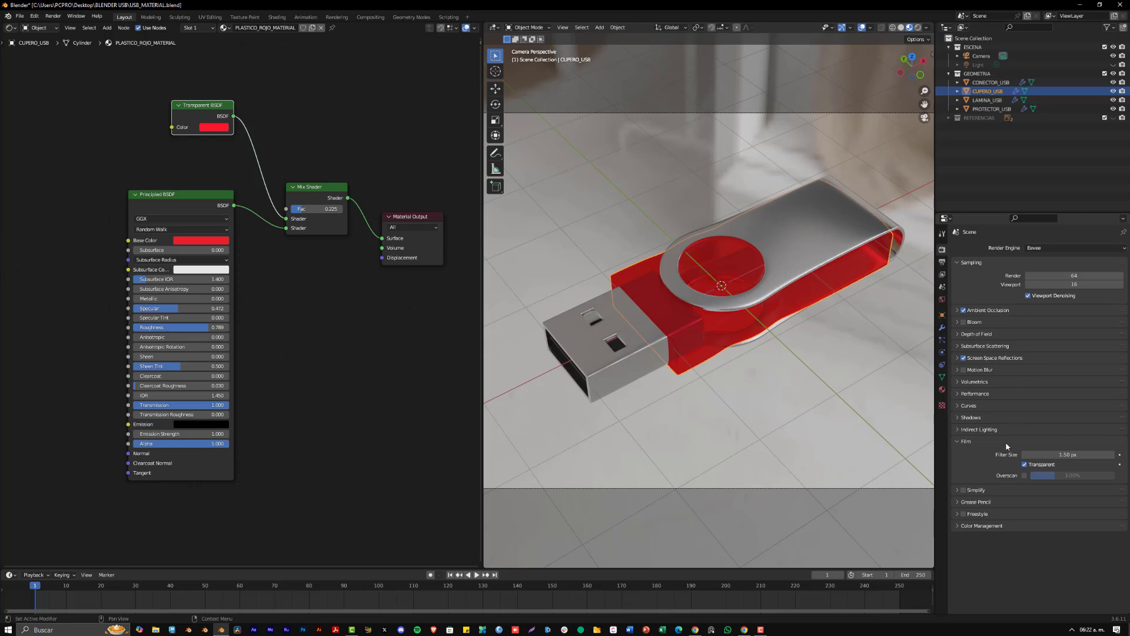
{"action": "left_click", "coordinate": [988, 358]}
{"action": "left_click", "coordinate": [1040, 371]}
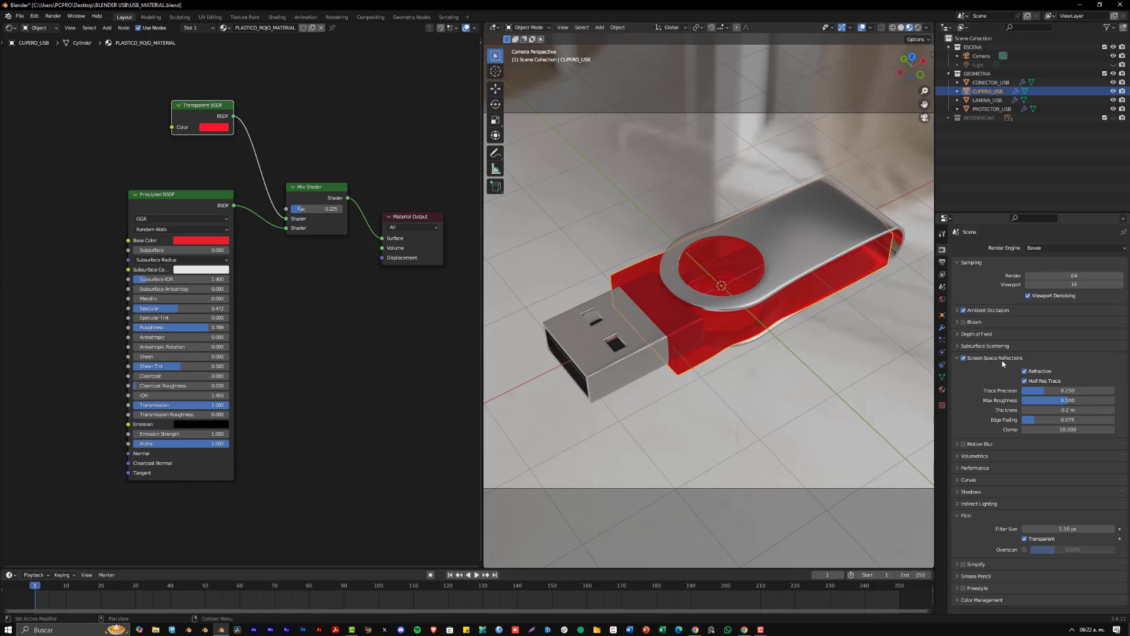
Set the Mix Shader's Fac to 0.308 and the Screen Space Reflections Thickness to 0.66 m.
{"action": "left_click_drag", "start_coordinate": [321, 209], "coordinate": [324, 209]}
{"action": "left_click_drag", "start_coordinate": [1047, 410], "coordinate": [1053, 410]}
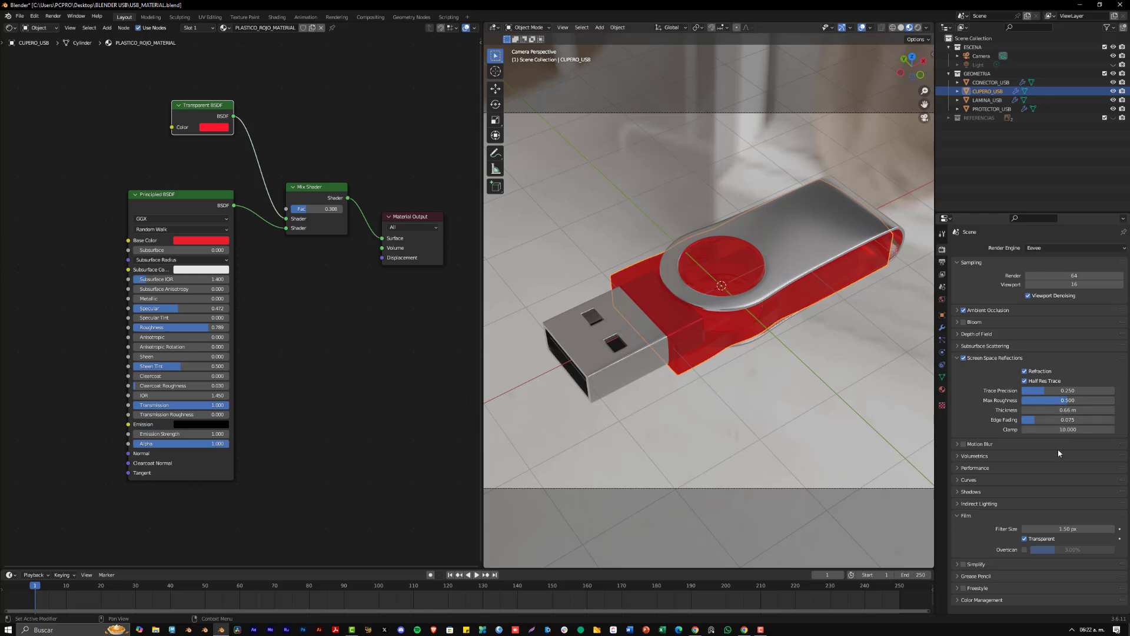
Set Eevee's viewport sampling to 64 samples.
{"action": "left_click", "coordinate": [1074, 284]}
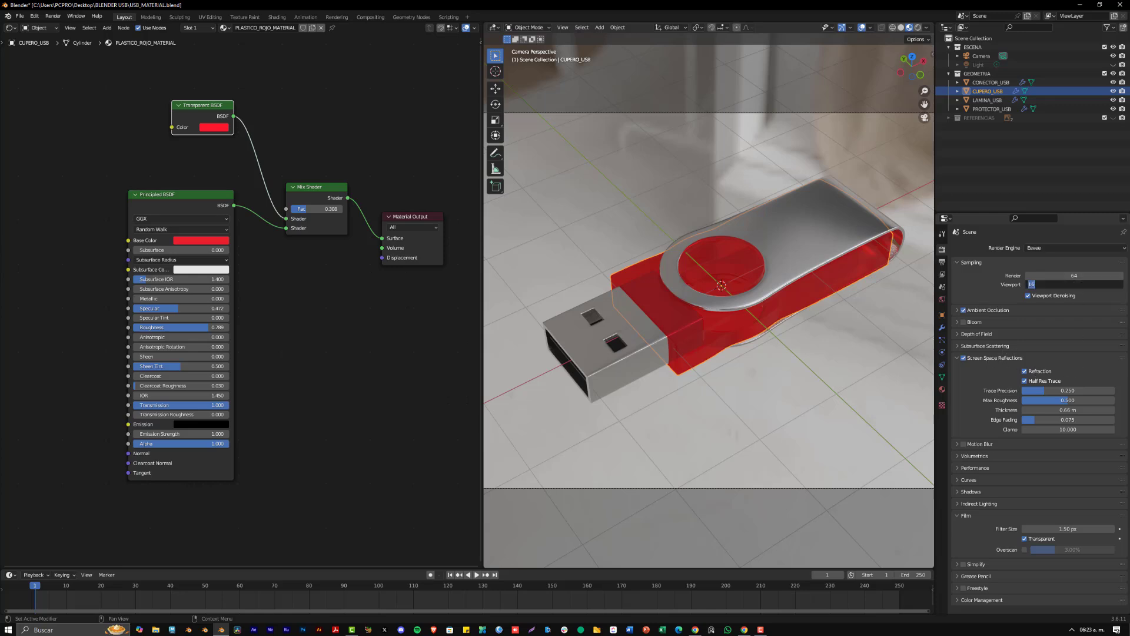
{"action": "type", "text": "64"}
{"action": "key", "text": "Return"}
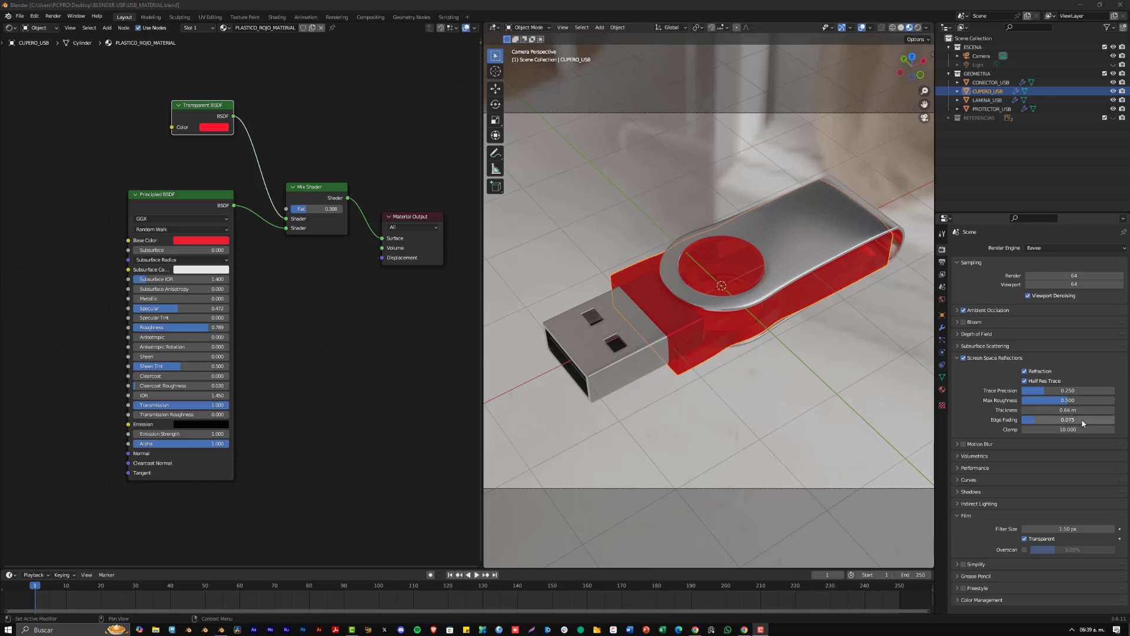
Set the Screen Space Reflections Thickness to 0.2 m, undo the Clamp change and lower the Principled BSDF's Roughness to 0.162.
{"action": "mouse_move", "coordinate": [1074, 410]}
{"action": "left_mouse_down"}
{"action": "mouse_move", "coordinate": [1094, 410]}
{"action": "mouse_move", "coordinate": [1036, 409]}
{"action": "mouse_move", "coordinate": [1077, 429]}
{"action": "left_mouse_up"}
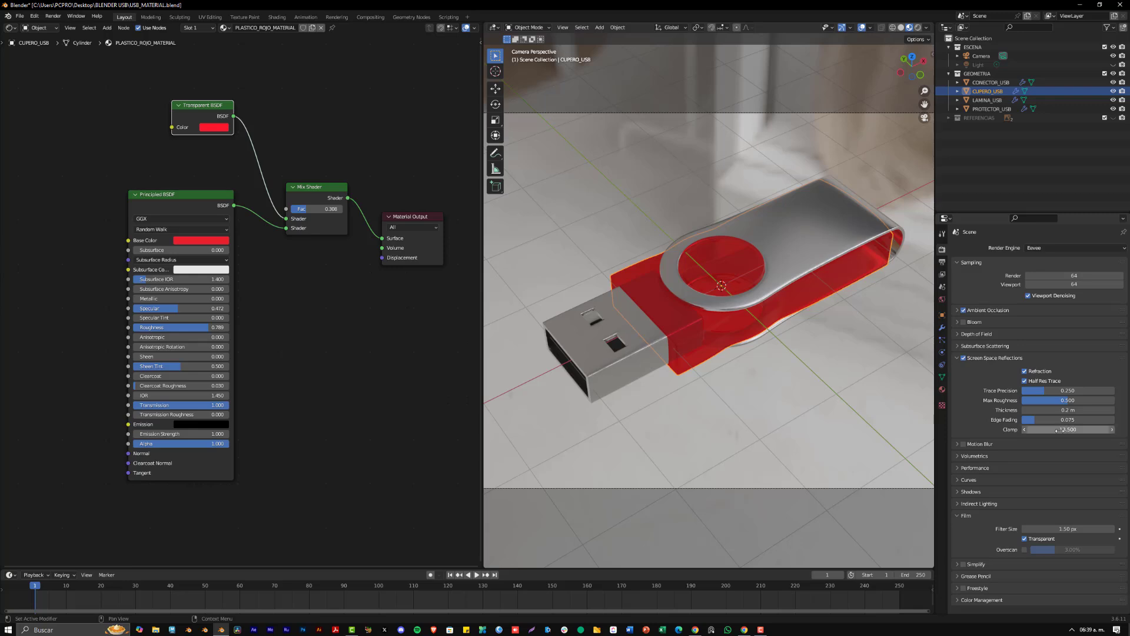
{"action": "key", "text": "ctrl+z"}
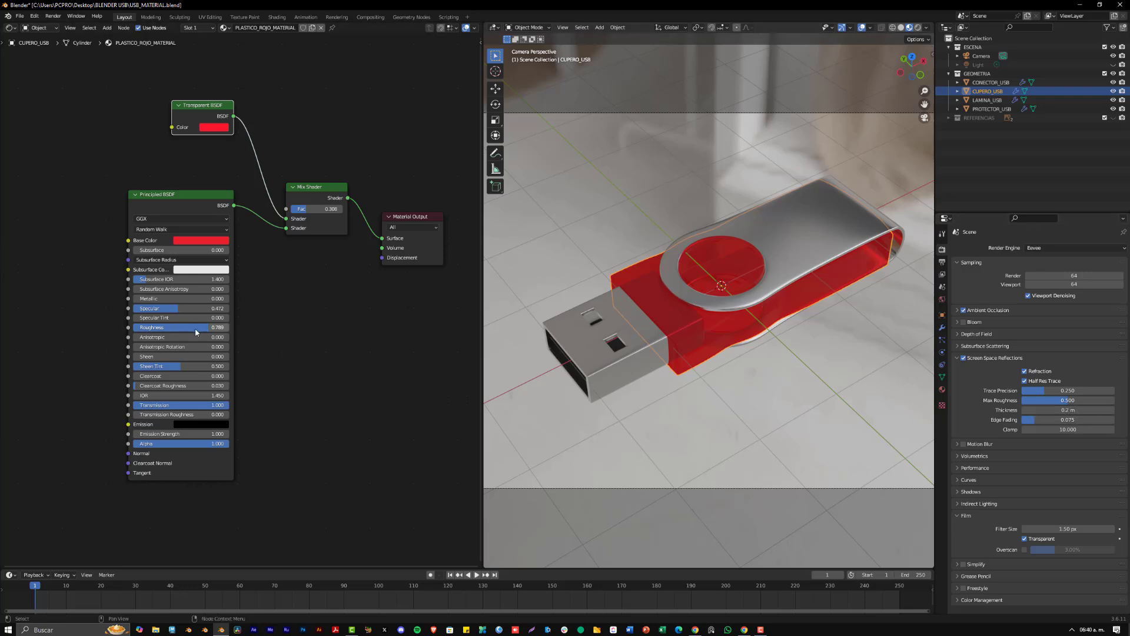
{"action": "left_click_drag", "start_coordinate": [196, 327], "coordinate": [147, 327]}
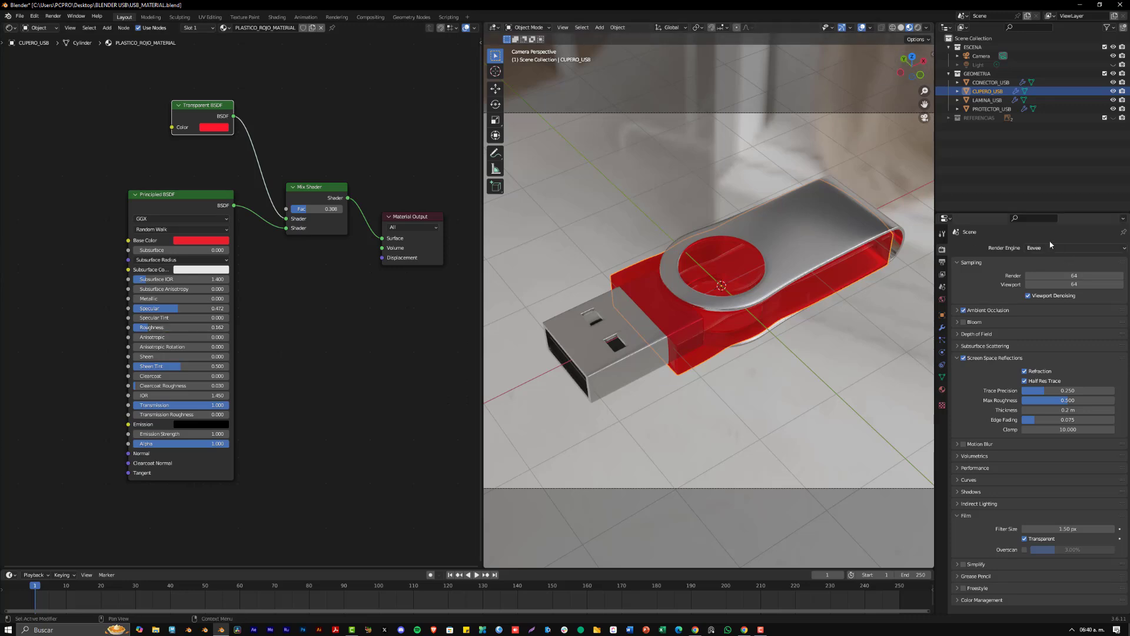
Set the blend mode of PLASTICO_ROJO_MATERIAL to Opaque and enable its Screen Space Refraction.
{"action": "left_click", "coordinate": [942, 389]}
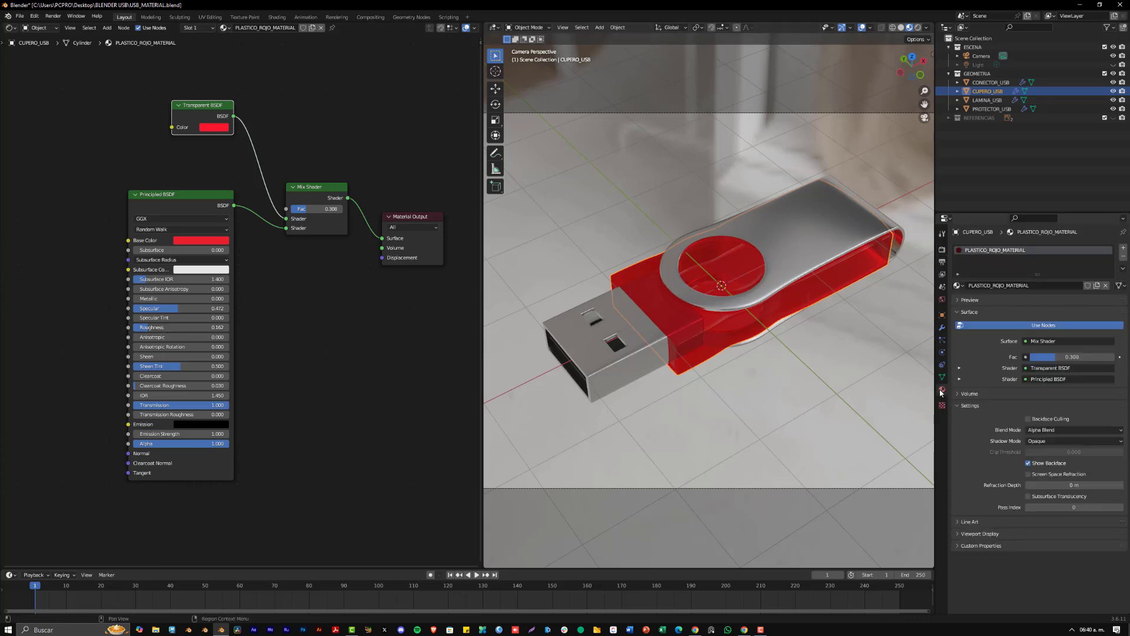
{"action": "left_click", "coordinate": [1039, 431]}
{"action": "left_click", "coordinate": [1049, 441]}
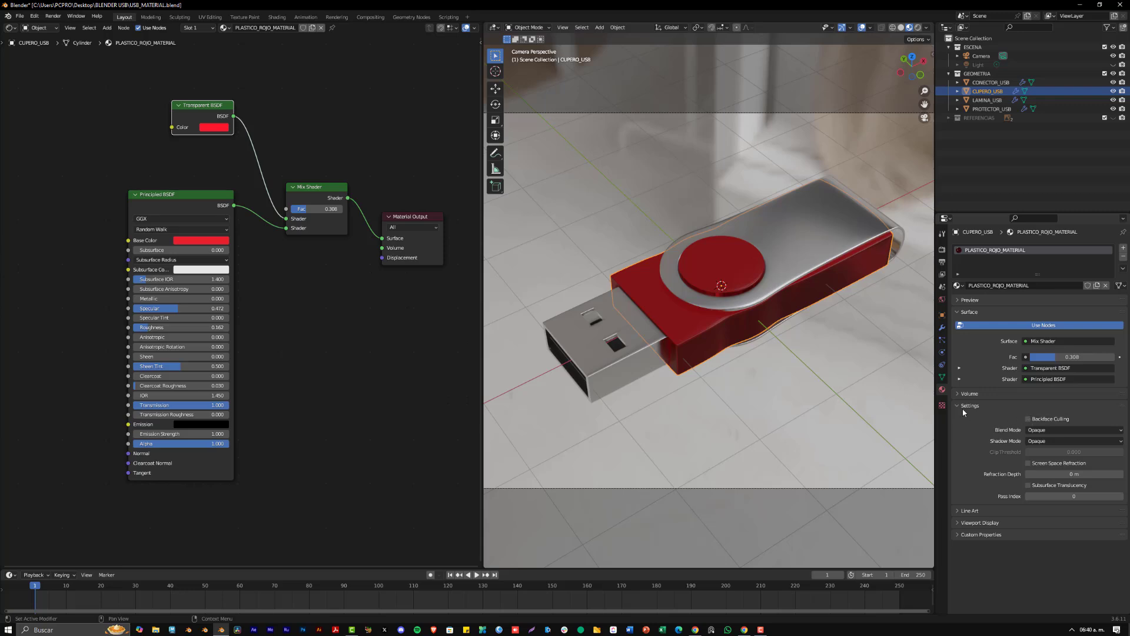
{"action": "left_click", "coordinate": [1034, 430]}
{"action": "left_click", "coordinate": [1049, 463]}
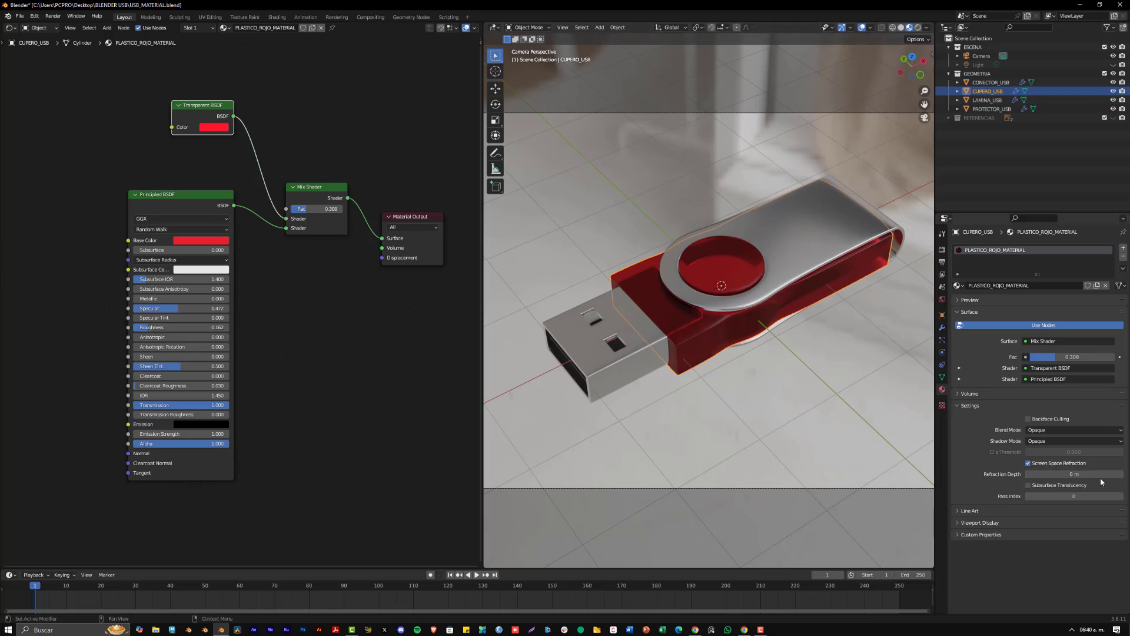
Raise the red material's Refraction Depth to 0.9 m for comparison, lower it to 0.1 m and set the Principled BSDF's Roughness to 0.471.
{"action": "left_click", "coordinate": [1121, 475]}
{"action": "left_click", "coordinate": [1121, 476]}
{"action": "left_click", "coordinate": [1121, 476]}
{"action": "left_click", "coordinate": [1121, 476]}
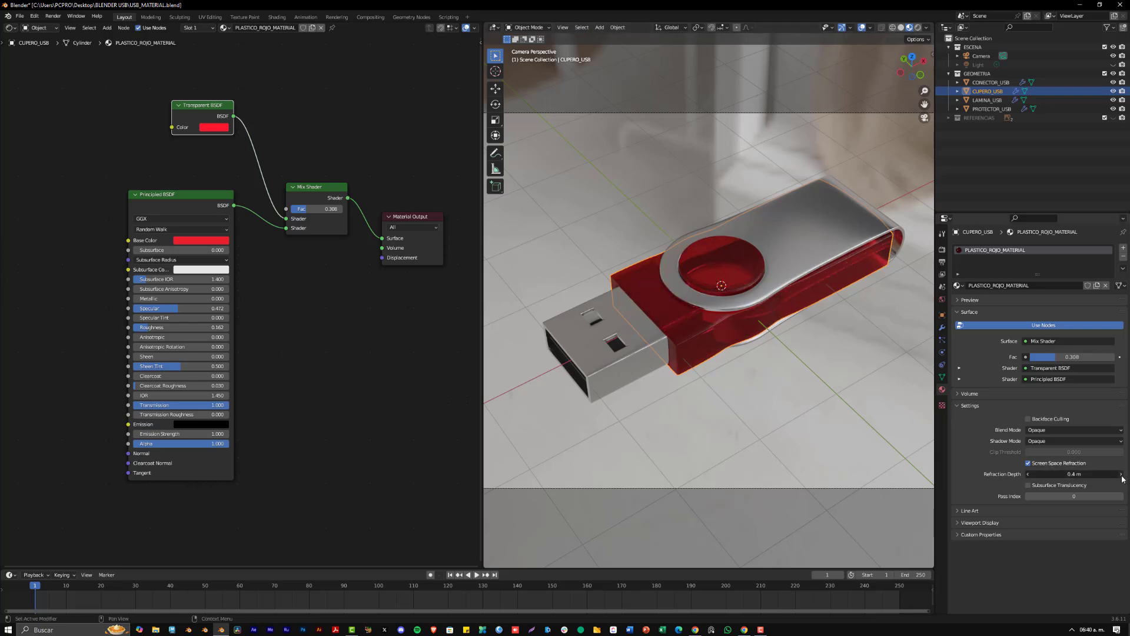
{"action": "left_click", "coordinate": [1121, 475]}
{"action": "left_click", "coordinate": [1121, 475]}
{"action": "left_click", "coordinate": [1121, 476]}
{"action": "left_click", "coordinate": [1121, 476]}
{"action": "left_click", "coordinate": [1121, 475]}
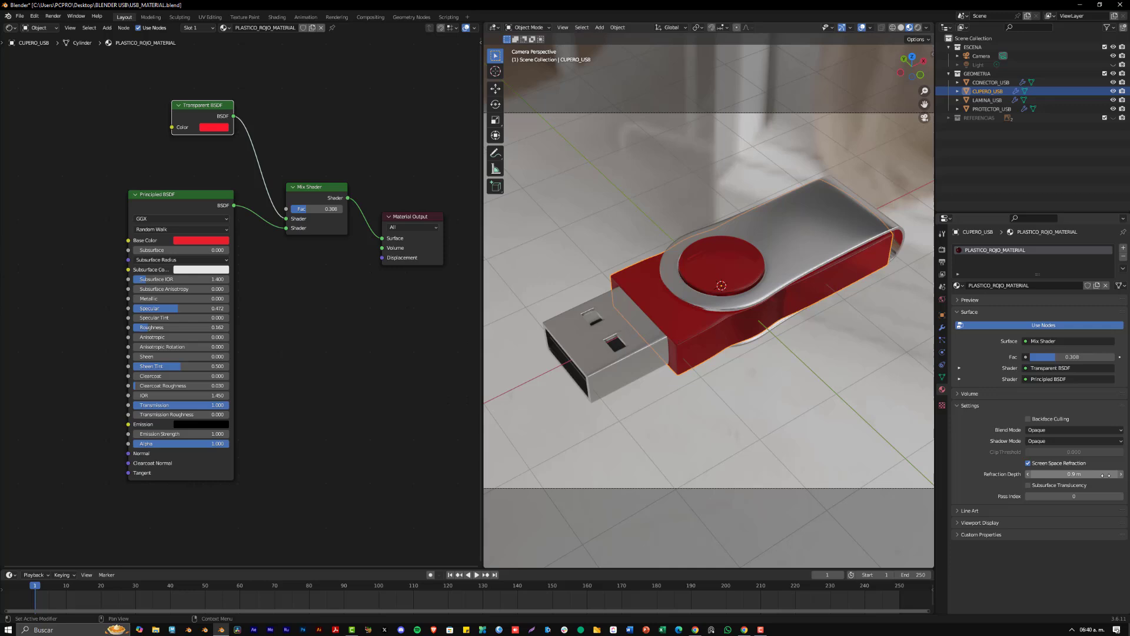
{"action": "left_click", "coordinate": [1028, 476]}
{"action": "left_click", "coordinate": [1028, 475]}
{"action": "left_click", "coordinate": [1028, 475]}
{"action": "left_click", "coordinate": [1028, 475]}
{"action": "left_click", "coordinate": [1028, 475]}
{"action": "left_click", "coordinate": [1028, 475]}
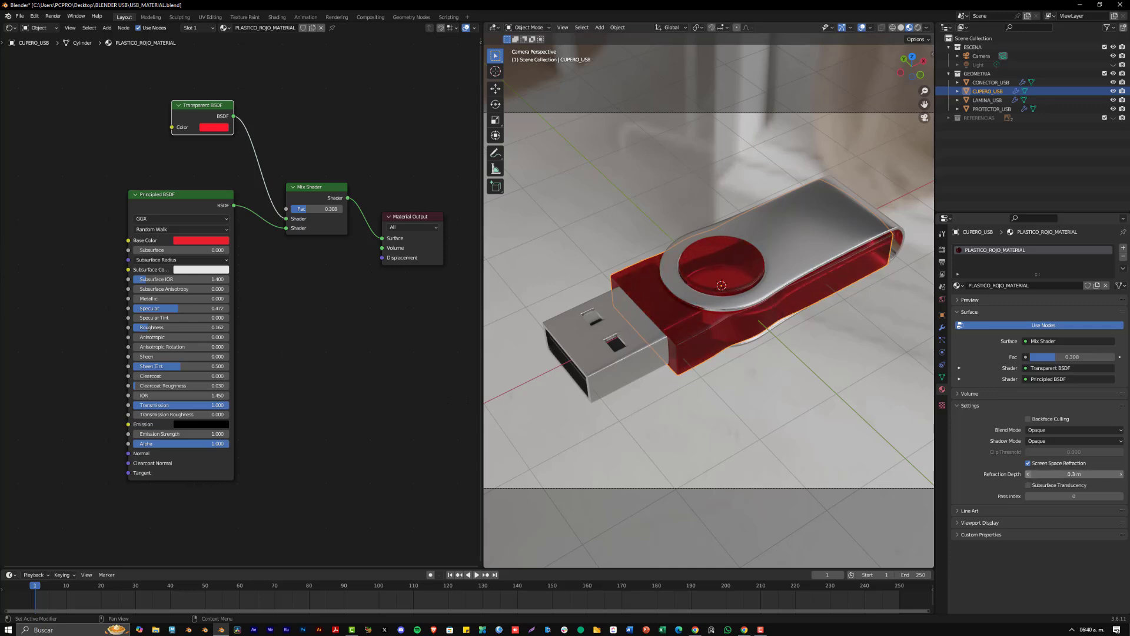
{"action": "left_click", "coordinate": [1028, 476]}
{"action": "left_click", "coordinate": [1028, 476]}
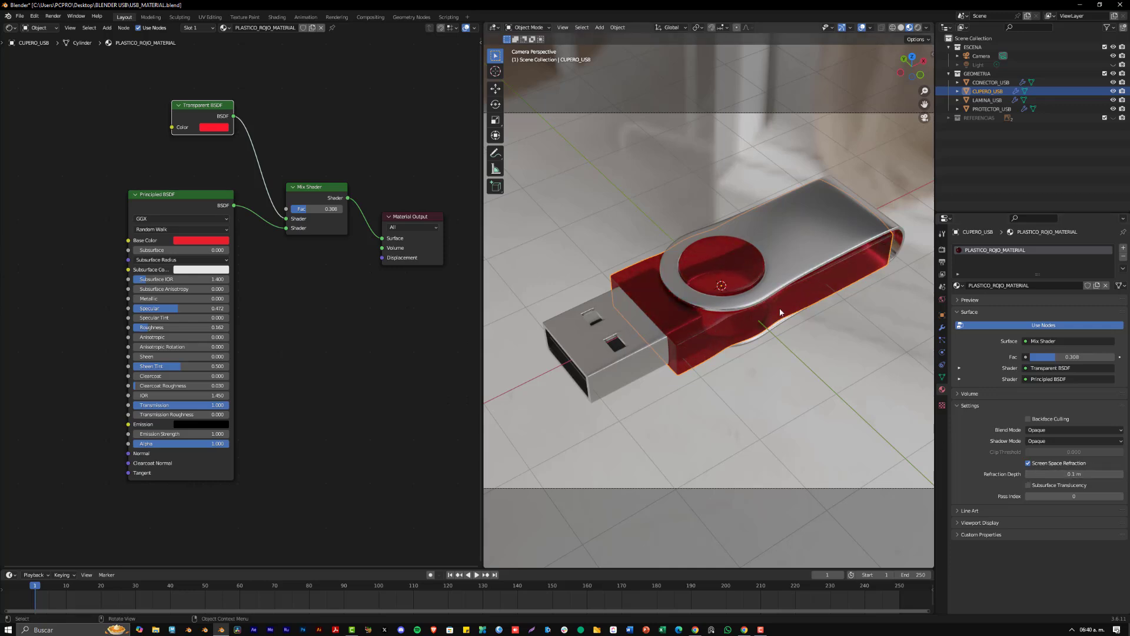
{"action": "mouse_move", "coordinate": [176, 327]}
{"action": "left_mouse_down"}
{"action": "mouse_move", "coordinate": [200, 328]}
{"action": "mouse_move", "coordinate": [152, 327]}
{"action": "mouse_move", "coordinate": [178, 327]}
{"action": "left_mouse_up"}
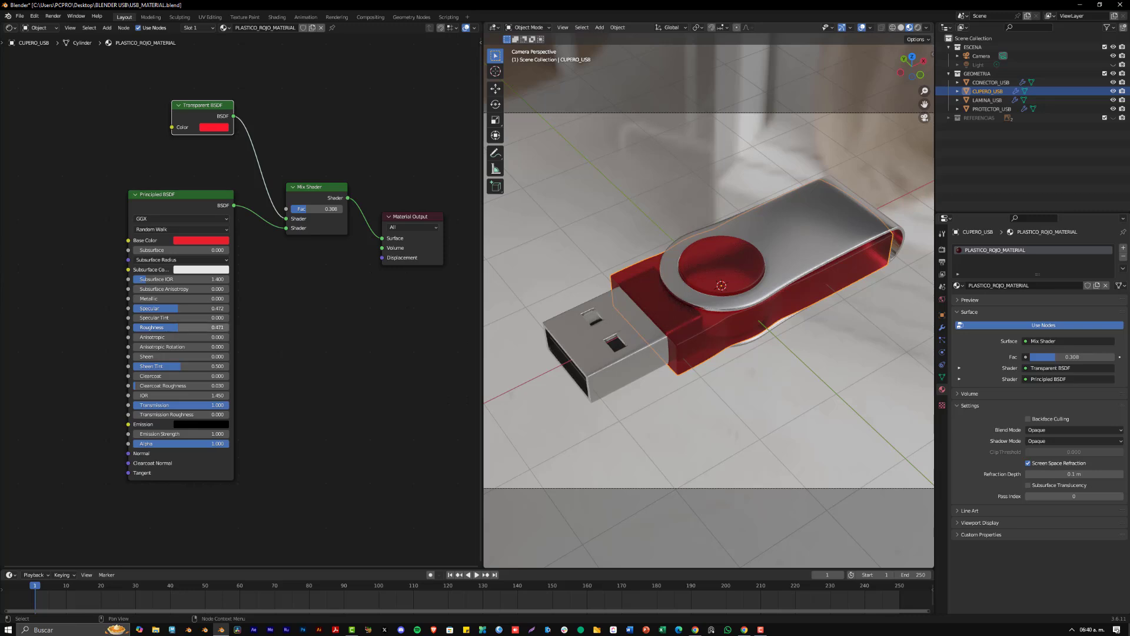
Switch the render engine to Cycles, check the body in the rendered viewport and return to material preview.
{"action": "left_click", "coordinate": [941, 248]}
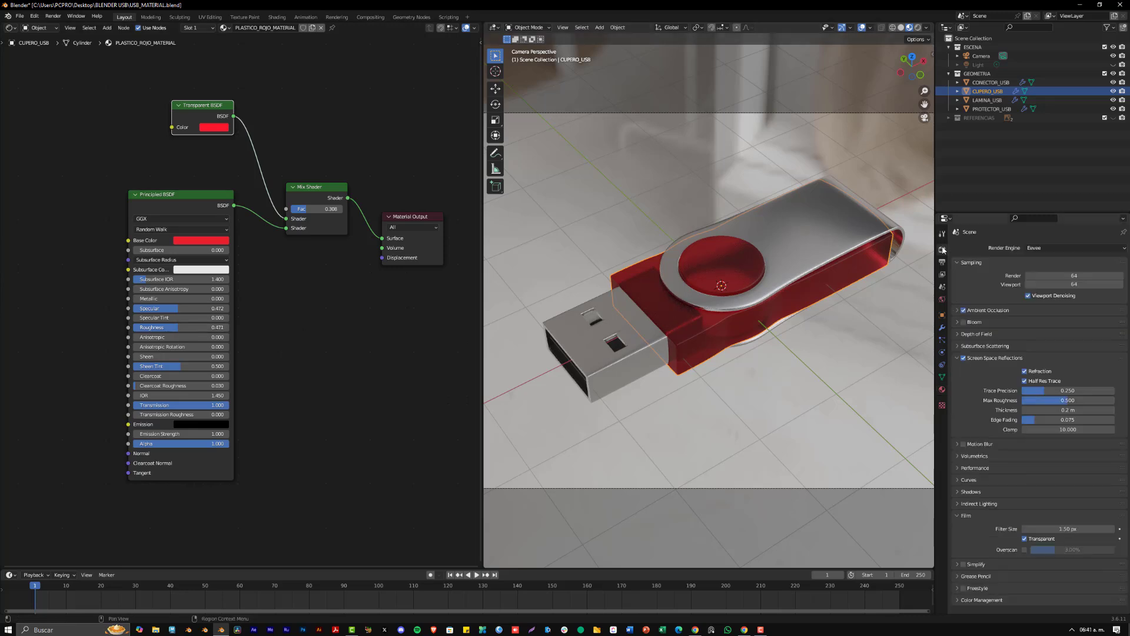
{"action": "left_click", "coordinate": [1058, 248]}
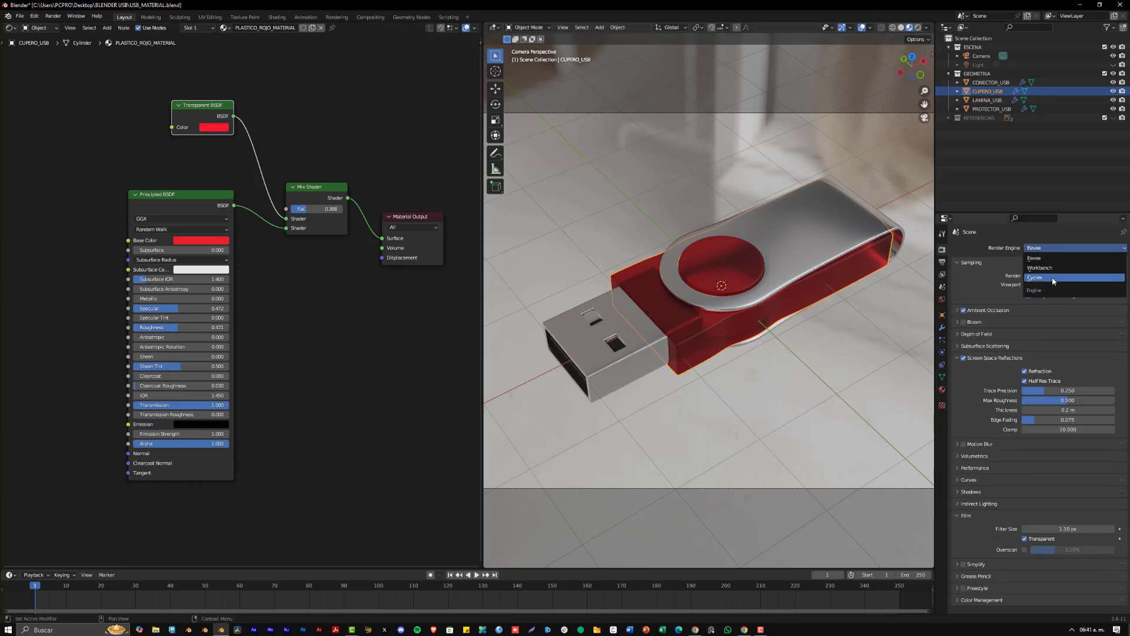
{"action": "left_click", "coordinate": [1053, 274]}
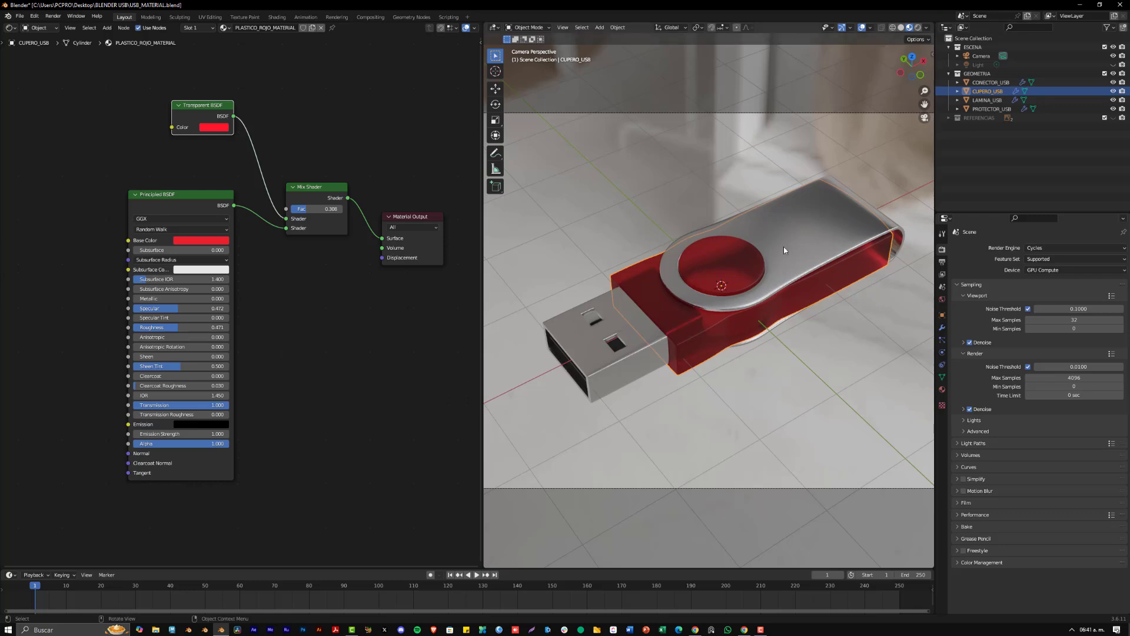
{"action": "left_click", "coordinate": [917, 27]}
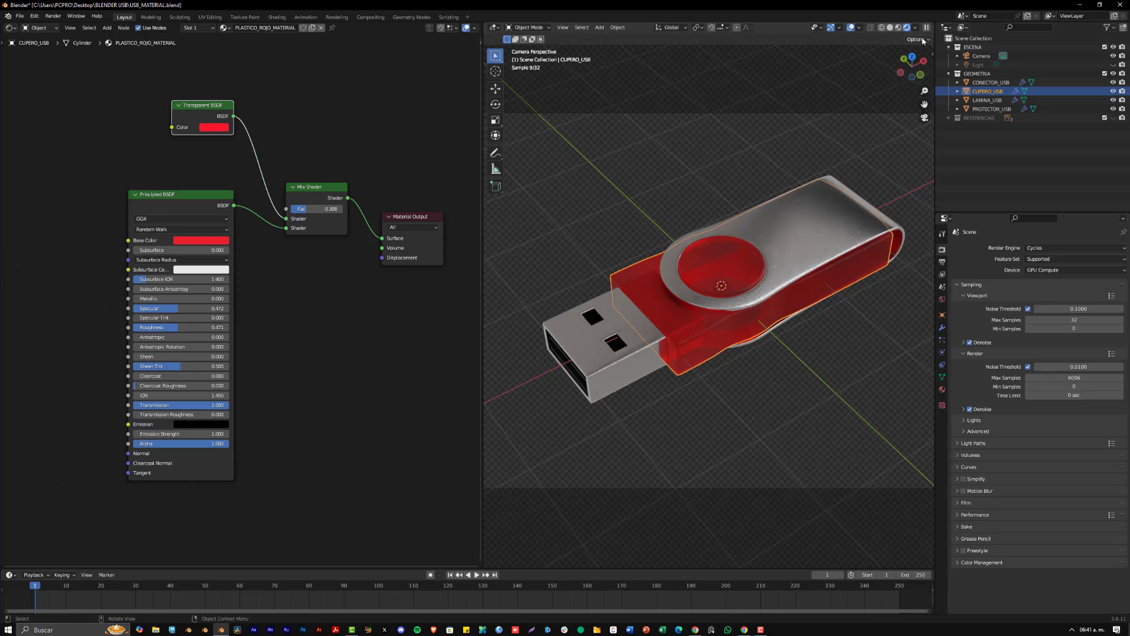
{"action": "left_click", "coordinate": [898, 27]}
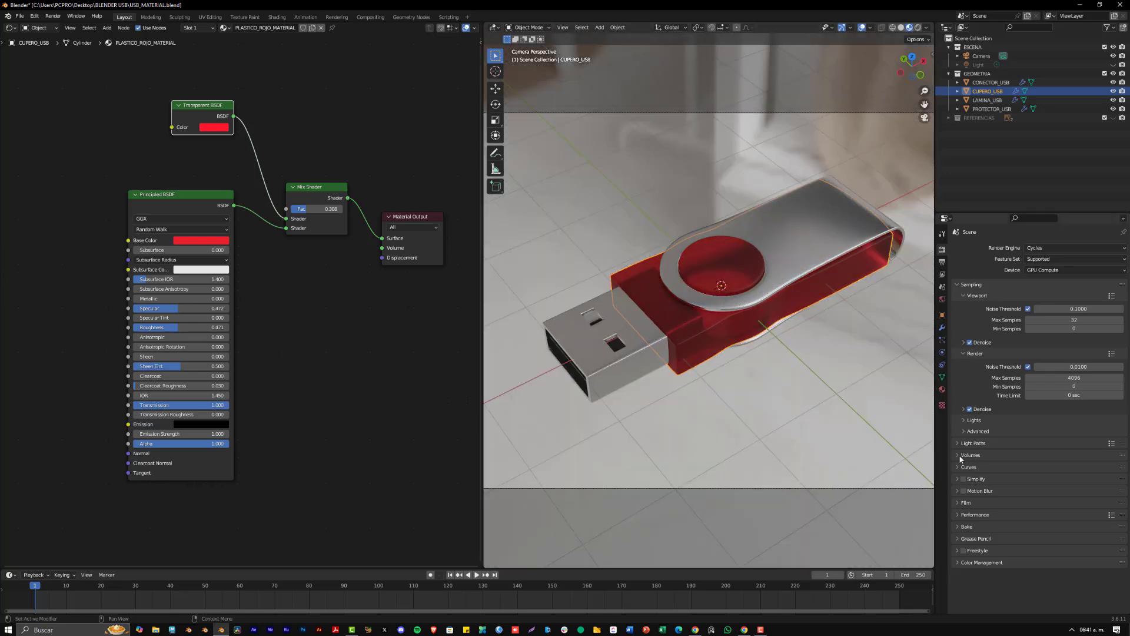
Compare the red material's settings under Cycles and Eevee, finishing with Cycles as the render engine.
{"action": "left_click", "coordinate": [942, 390]}
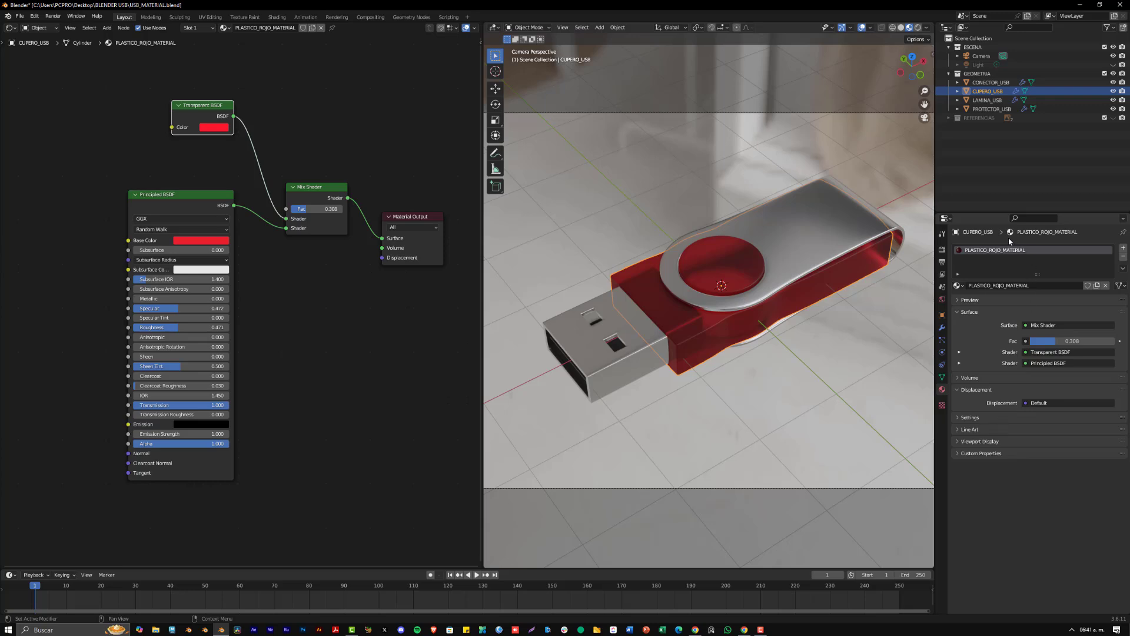
{"action": "left_click", "coordinate": [942, 249]}
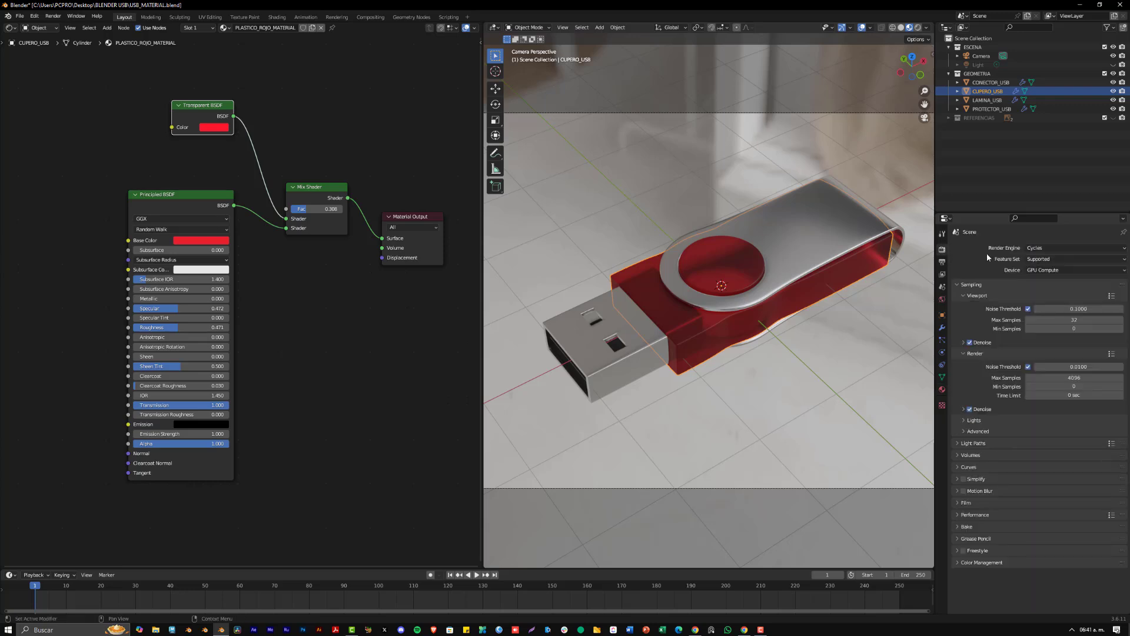
{"action": "left_click", "coordinate": [1048, 248]}
{"action": "left_click", "coordinate": [1048, 260]}
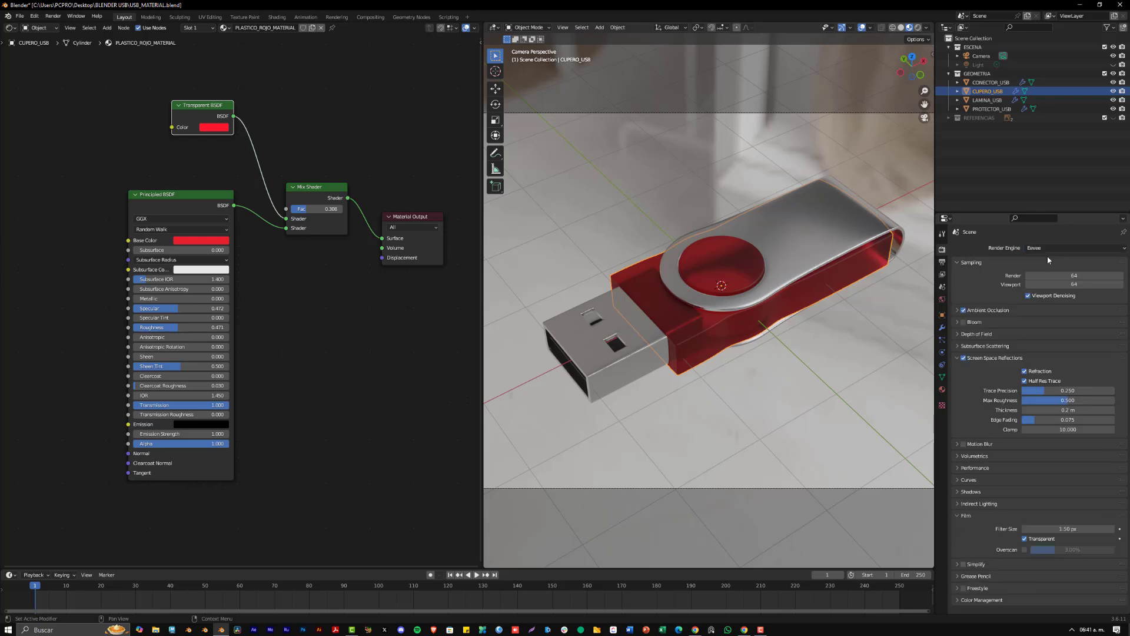
{"action": "left_click", "coordinate": [941, 389]}
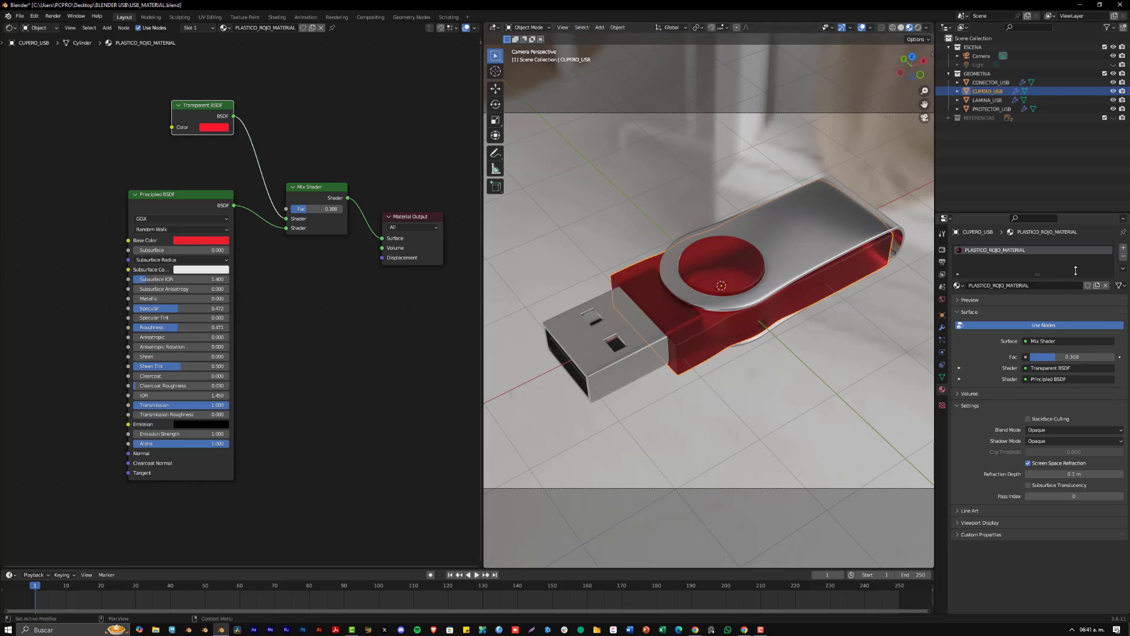
{"action": "left_click", "coordinate": [941, 249]}
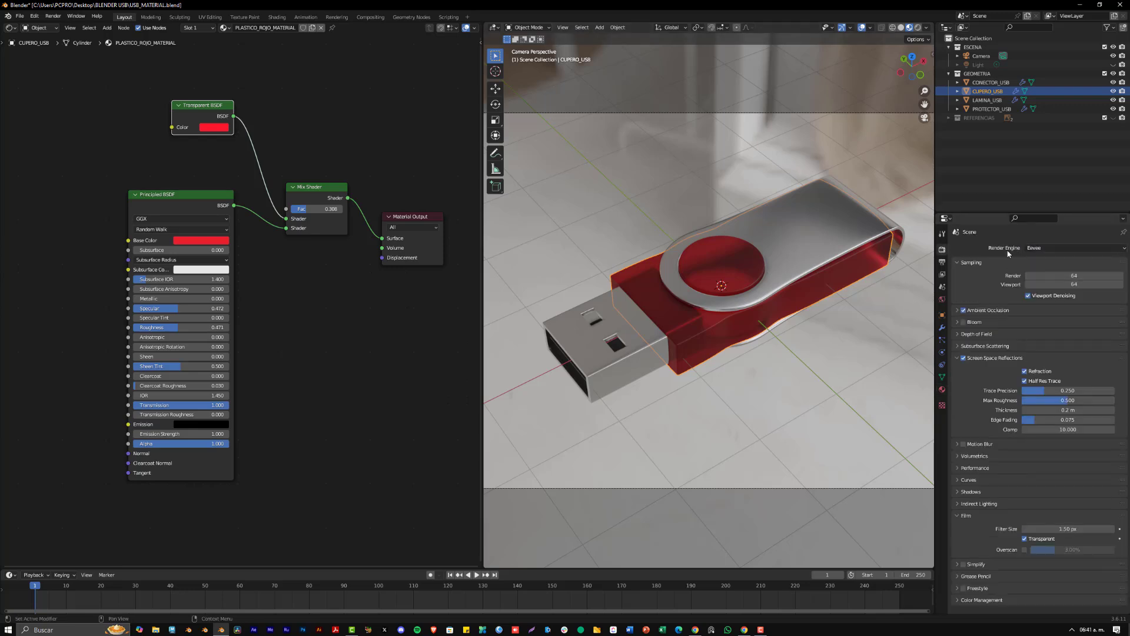
{"action": "left_click", "coordinate": [1056, 249]}
{"action": "left_click", "coordinate": [1049, 274]}
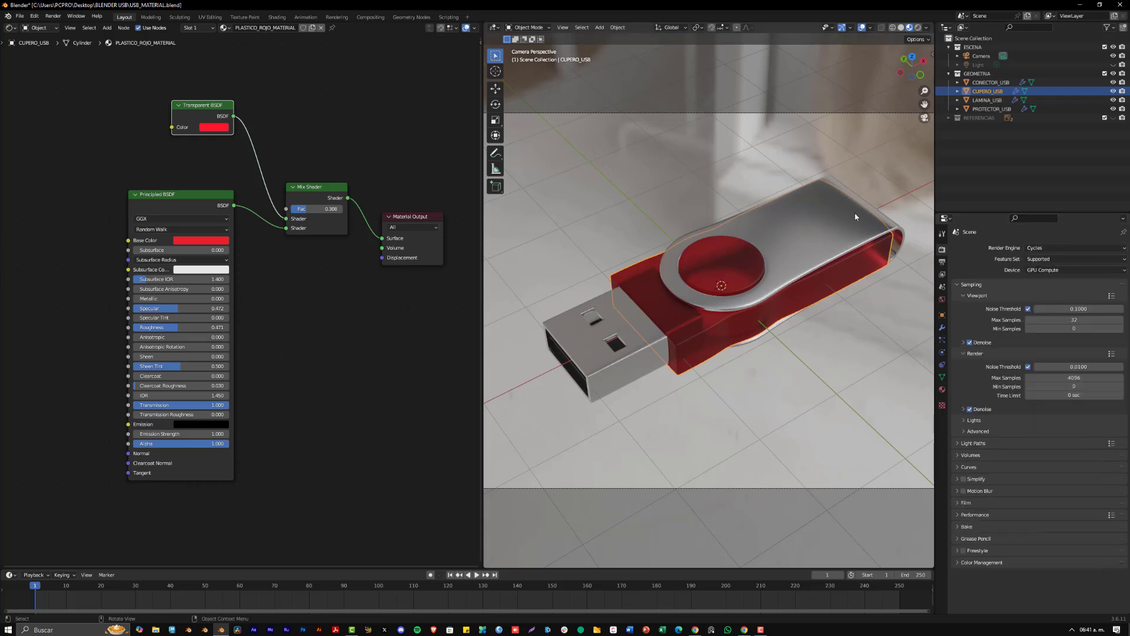
Switch the render engine to Eevee and set the Screen Space Reflections Thickness to 0.01 m.
{"action": "left_click", "coordinate": [916, 31]}
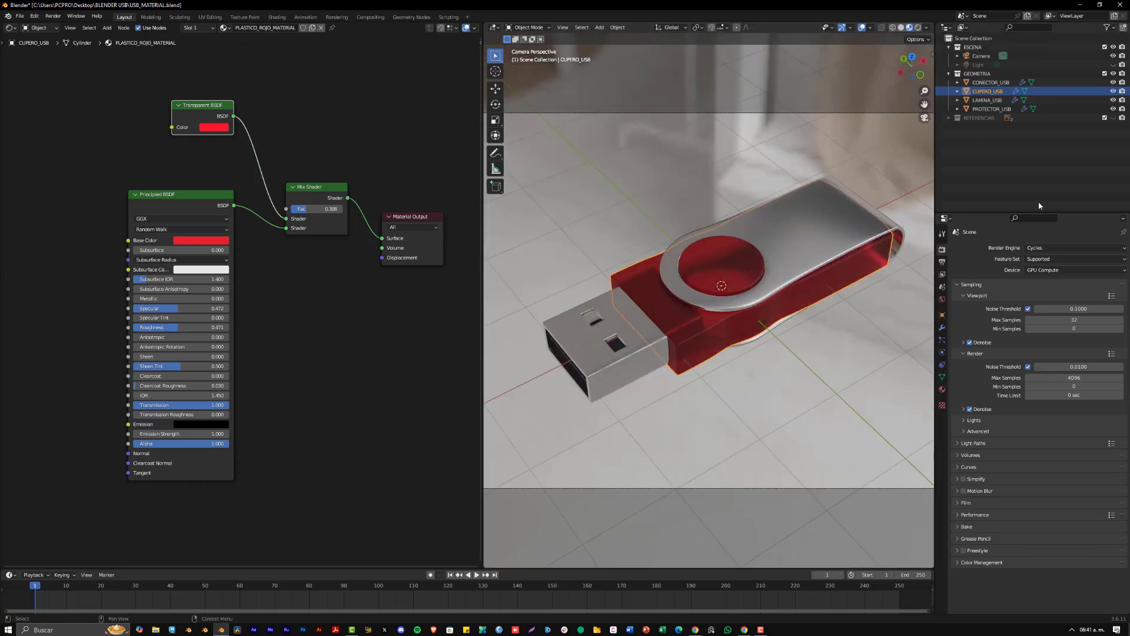
{"action": "left_click", "coordinate": [1037, 269]}
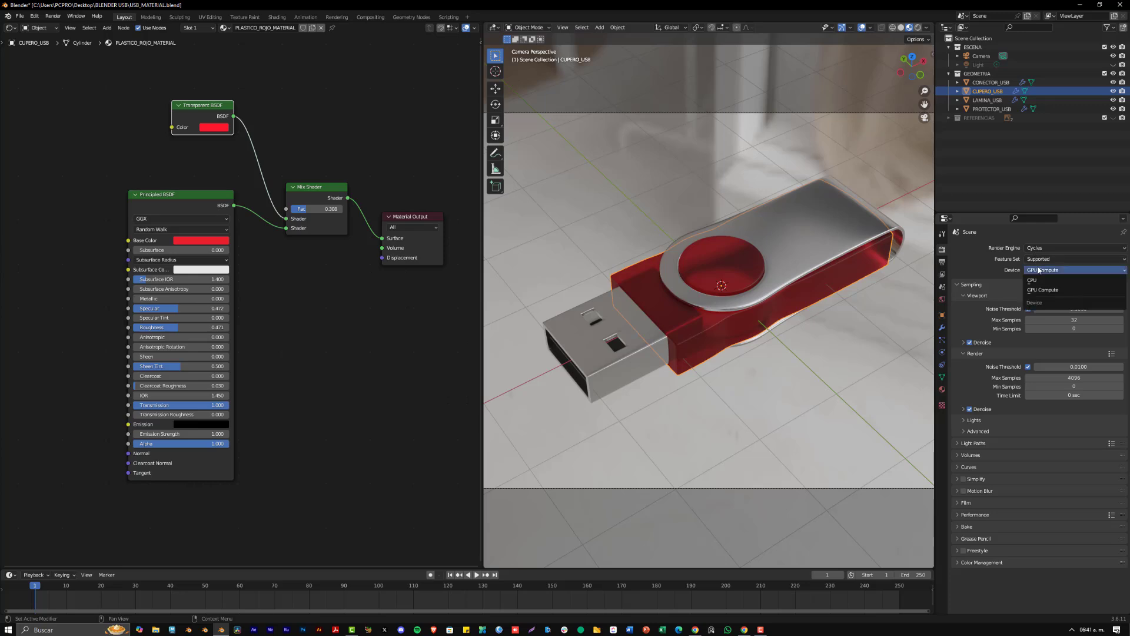
{"action": "left_click", "coordinate": [1029, 249]}
{"action": "left_click", "coordinate": [1036, 254]}
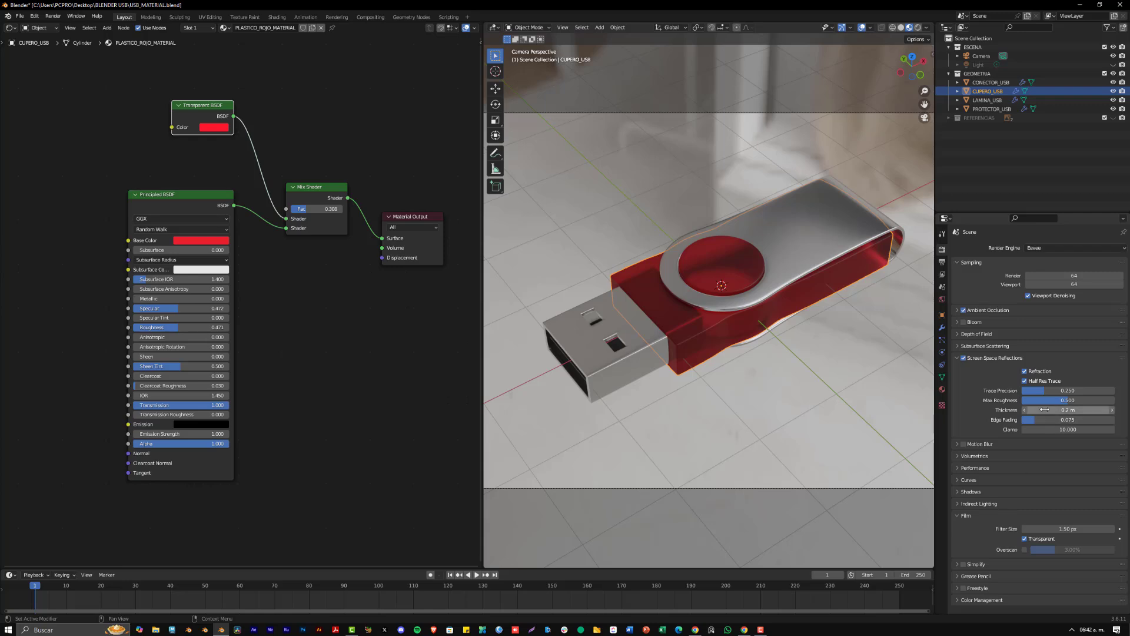
{"action": "left_click_drag", "start_coordinate": [1045, 409], "coordinate": [1083, 409]}
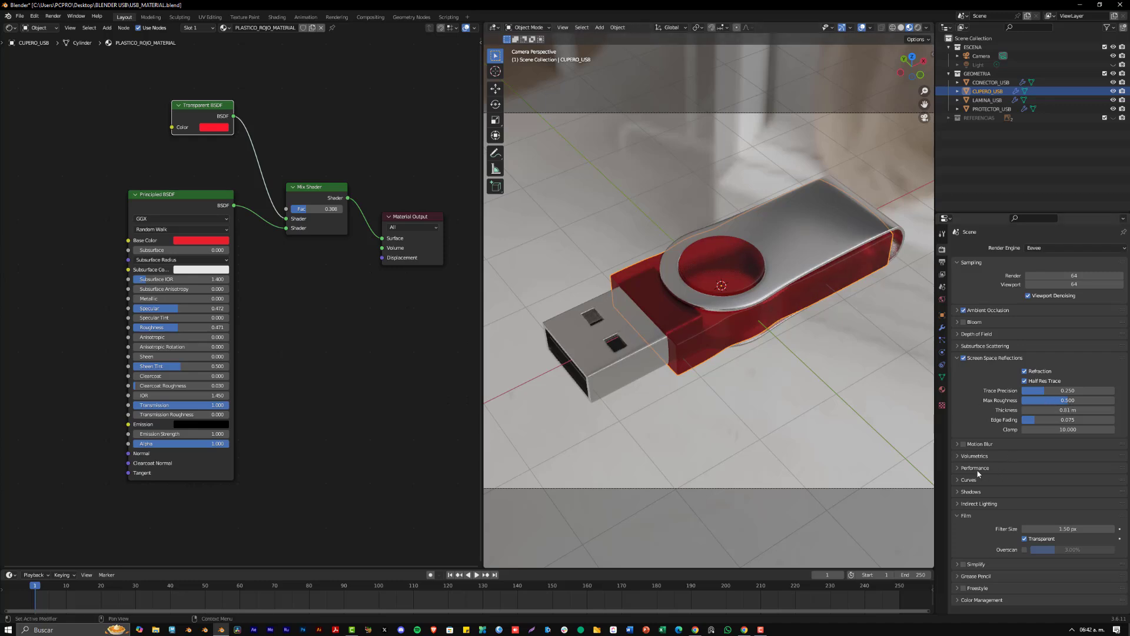
Test the red material's Refraction Depth at 0.8 m and 0.1 m, and set it to 0.2 m.
{"action": "left_click", "coordinate": [942, 389]}
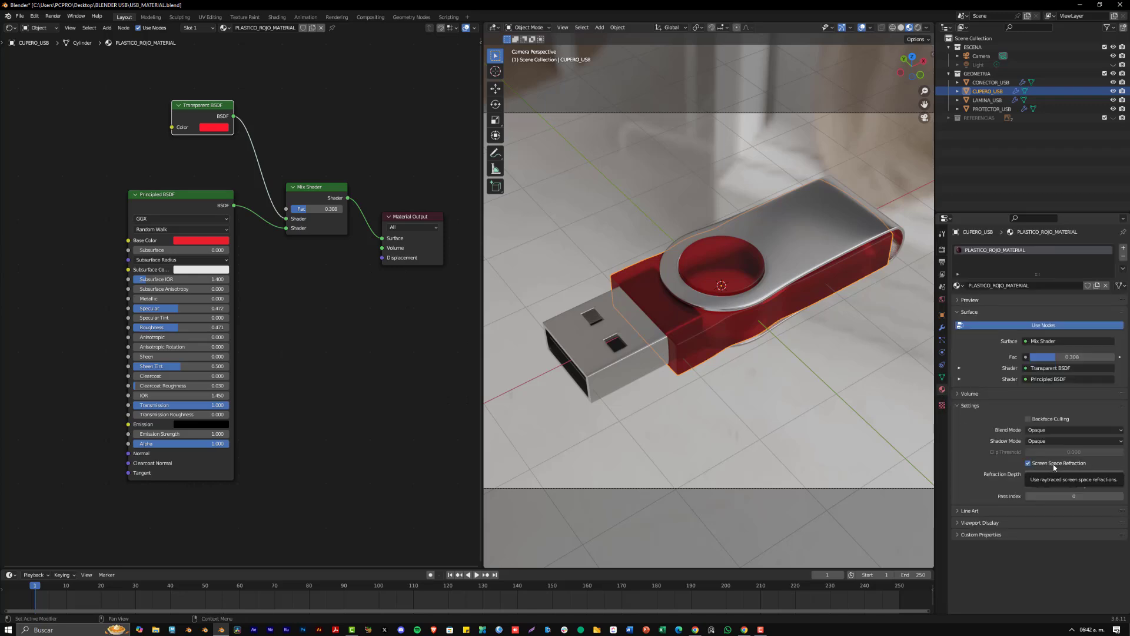
{"action": "left_click", "coordinate": [1120, 473]}
{"action": "left_click", "coordinate": [1120, 474]}
{"action": "left_click", "coordinate": [1119, 474]}
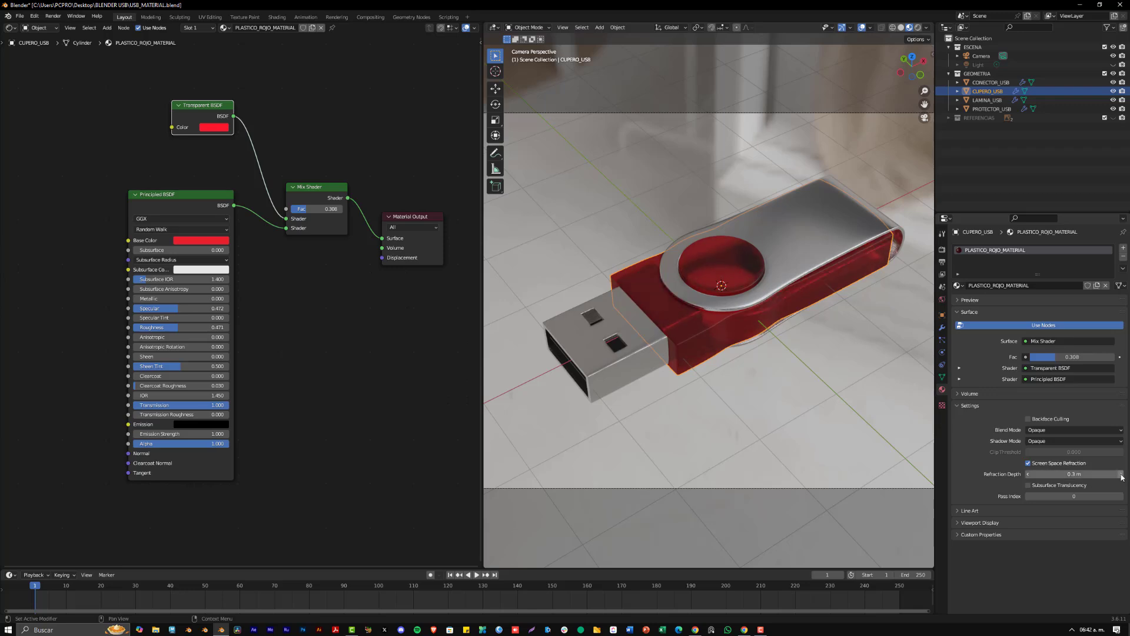
{"action": "left_click", "coordinate": [1120, 474]}
{"action": "left_click", "coordinate": [1119, 473]}
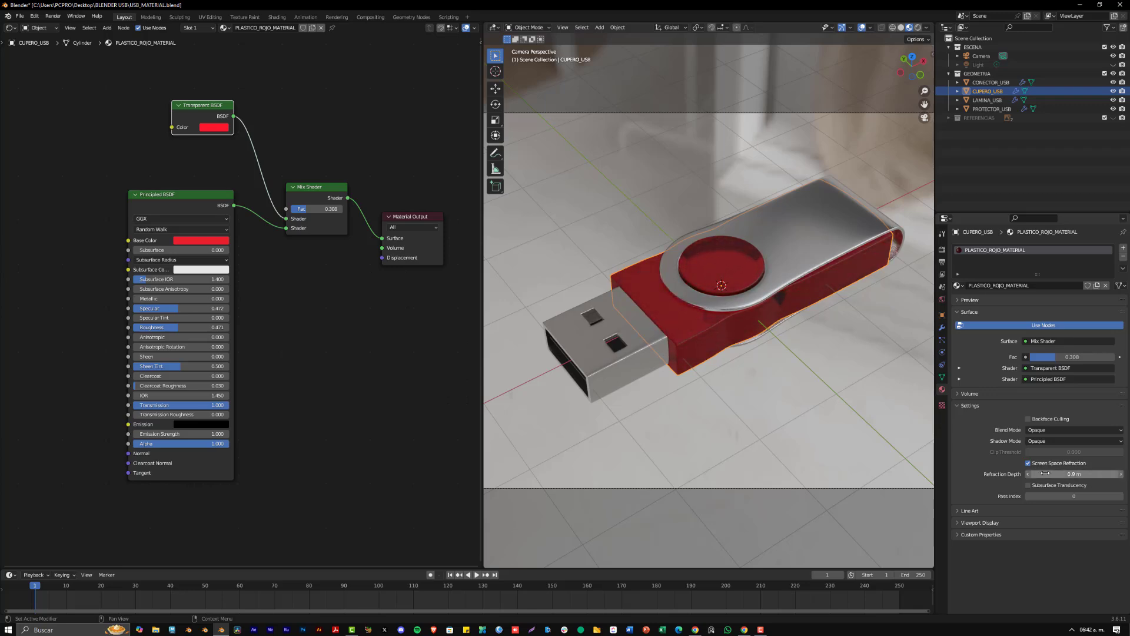
{"action": "left_click_drag", "start_coordinate": [1053, 478], "coordinate": [1025, 477]}
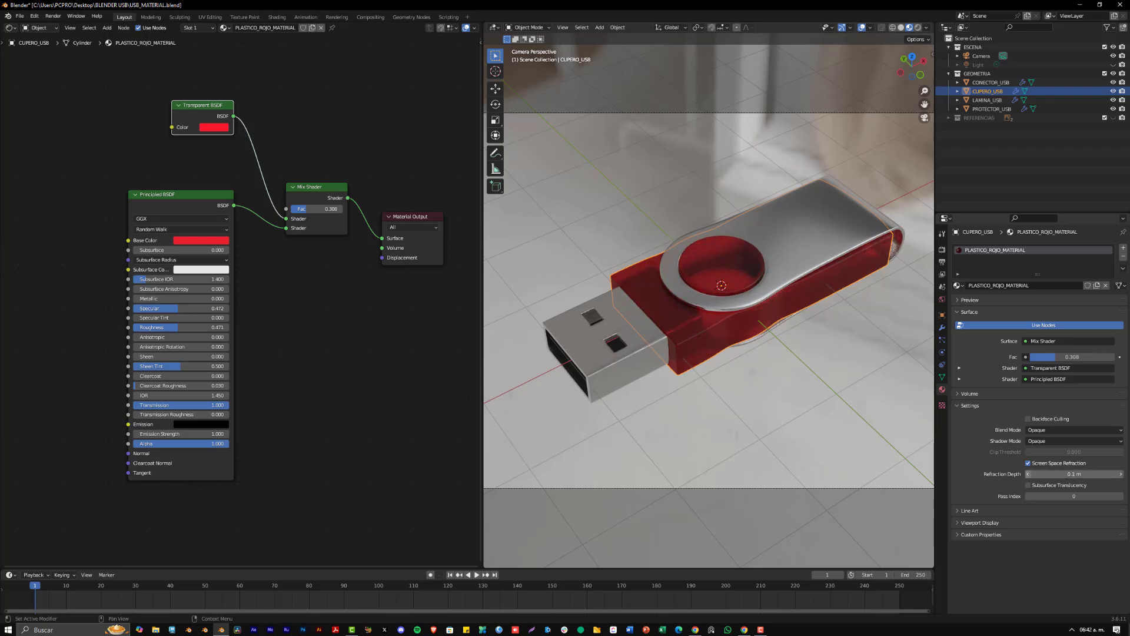
{"action": "left_click", "coordinate": [1053, 478]}
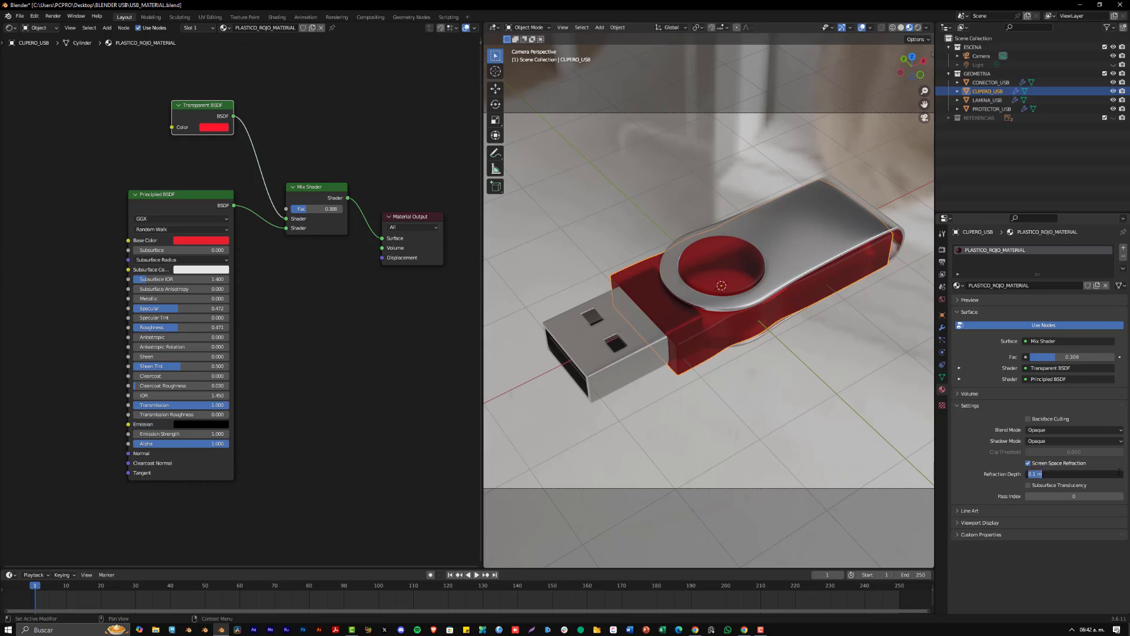
{"action": "type", "text": "0.2"}
{"action": "key", "text": "Return"}
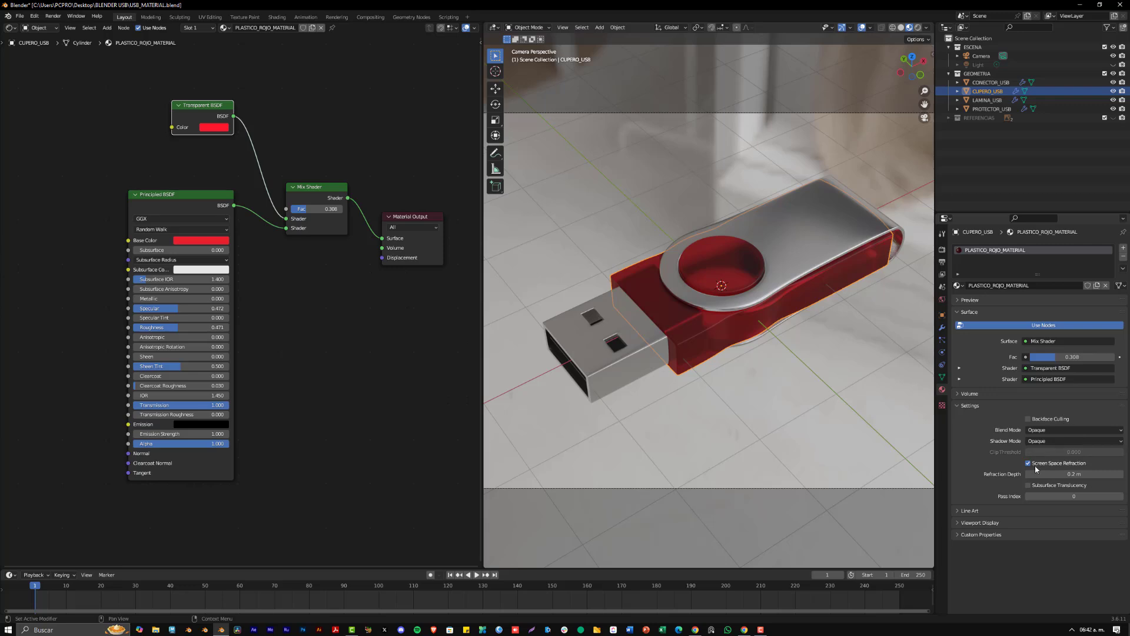
Try the Alpha Blend and Alpha Clip blend modes on PLASTICO_ROJO_MATERIAL, and return it to Opaque.
{"action": "left_click", "coordinate": [1053, 429]}
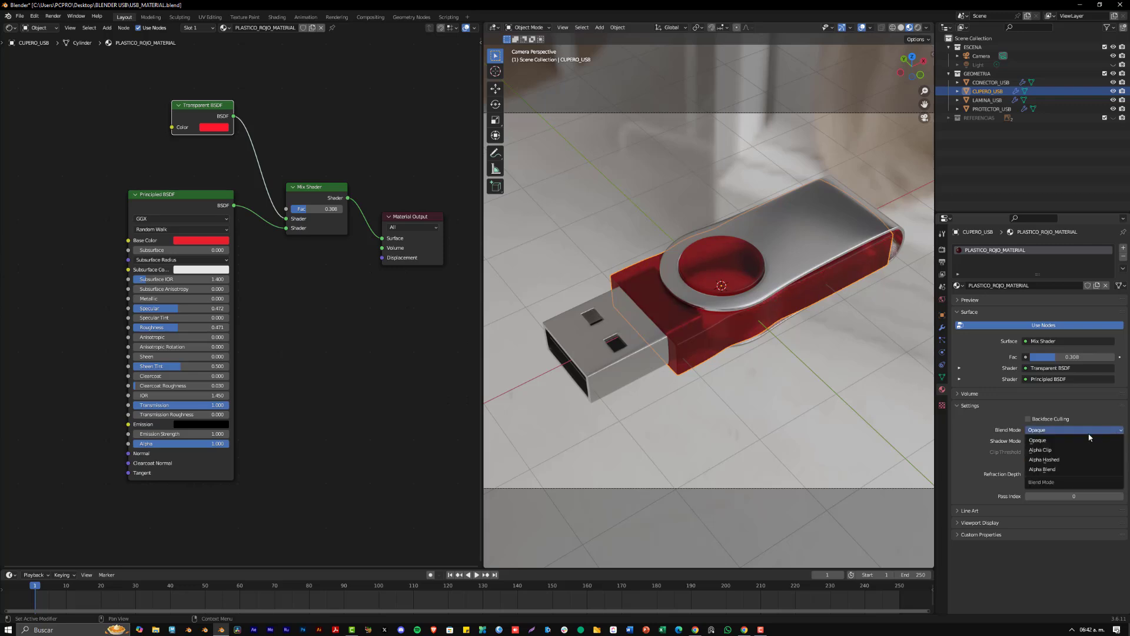
{"action": "left_click", "coordinate": [1045, 469]}
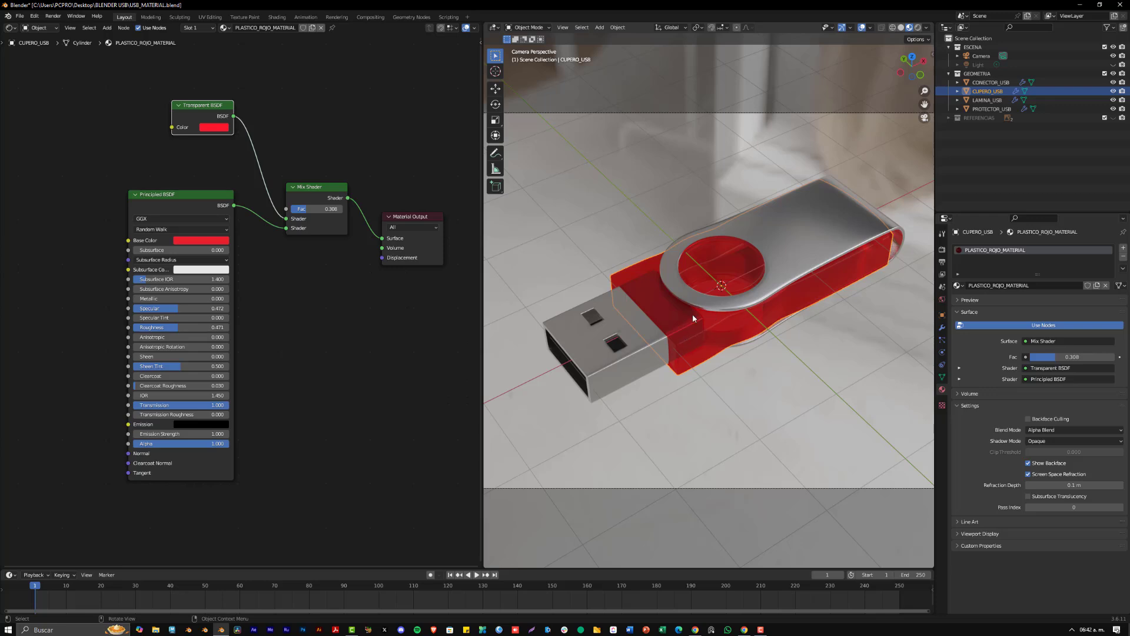
{"action": "mouse_move", "coordinate": [1065, 485]}
{"action": "left_mouse_down"}
{"action": "mouse_move", "coordinate": [1119, 485]}
{"action": "mouse_move", "coordinate": [1069, 485]}
{"action": "left_mouse_up"}
{"action": "left_click", "coordinate": [1064, 430]}
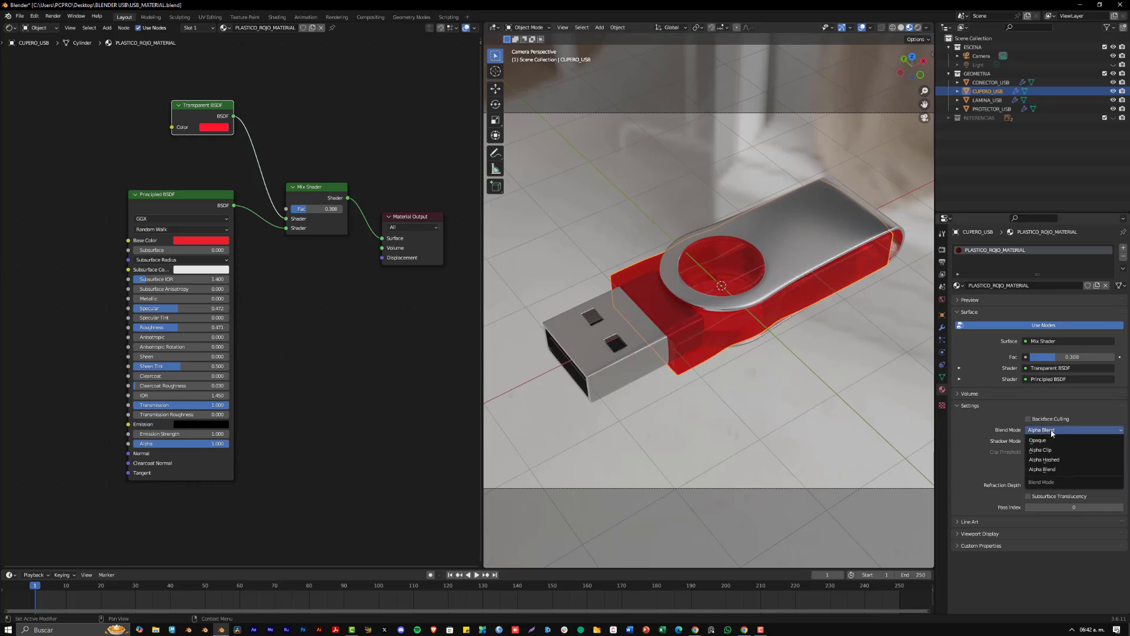
{"action": "left_click", "coordinate": [1049, 450]}
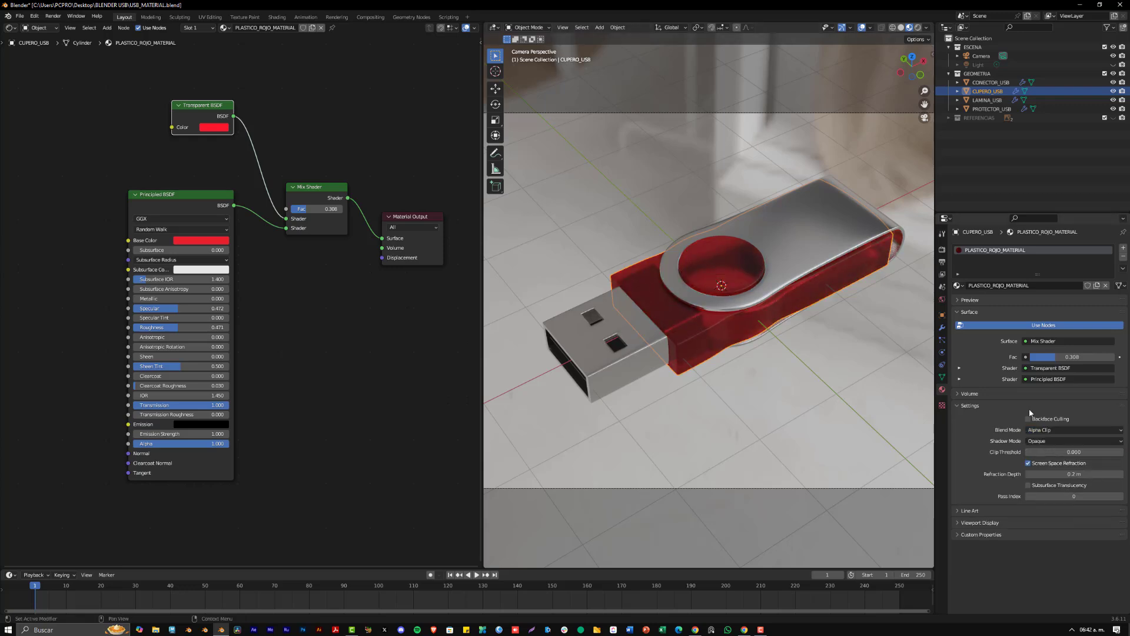
{"action": "left_click", "coordinate": [1054, 429]}
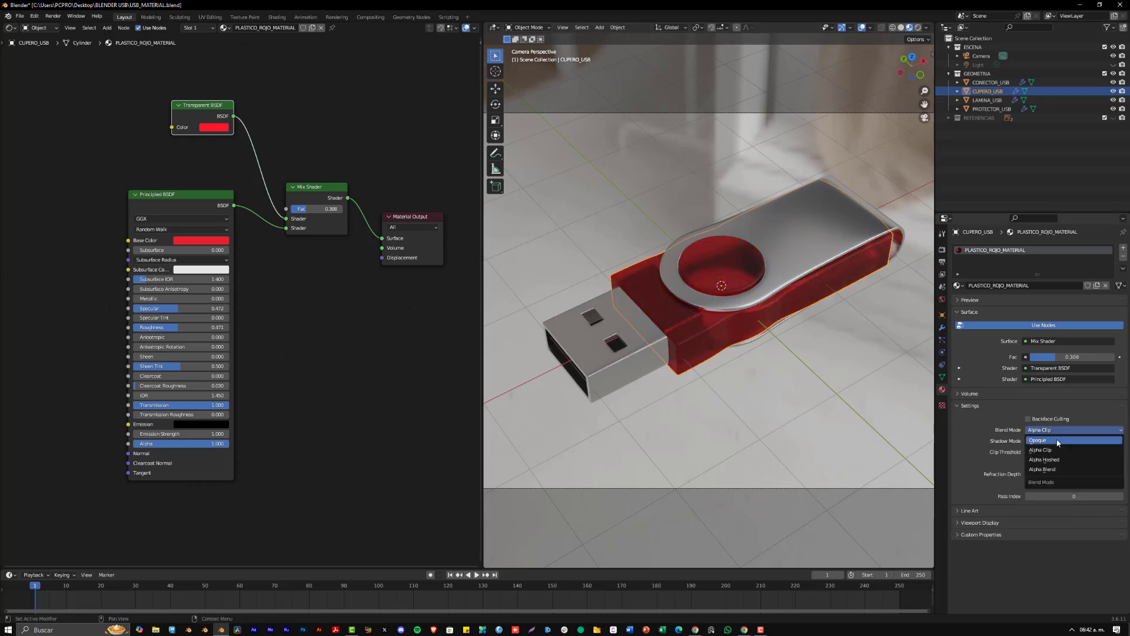
{"action": "left_click", "coordinate": [1058, 441]}
Try the Alpha Hashed blend mode on the red material and return it to Opaque.
{"action": "left_click", "coordinate": [1056, 430]}
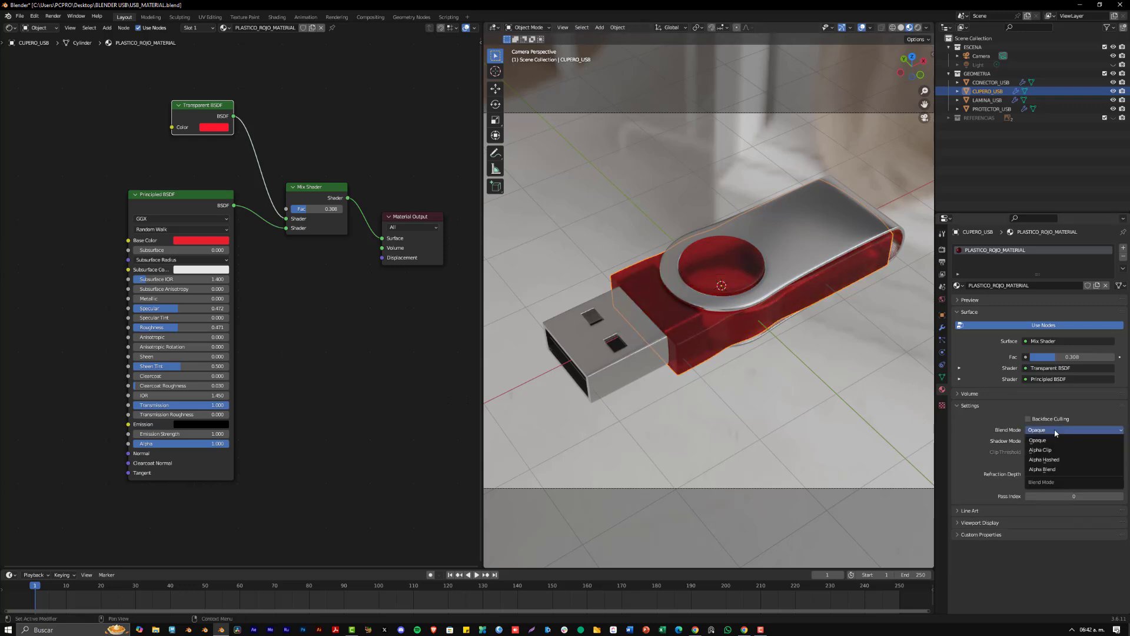
{"action": "left_click", "coordinate": [1053, 460]}
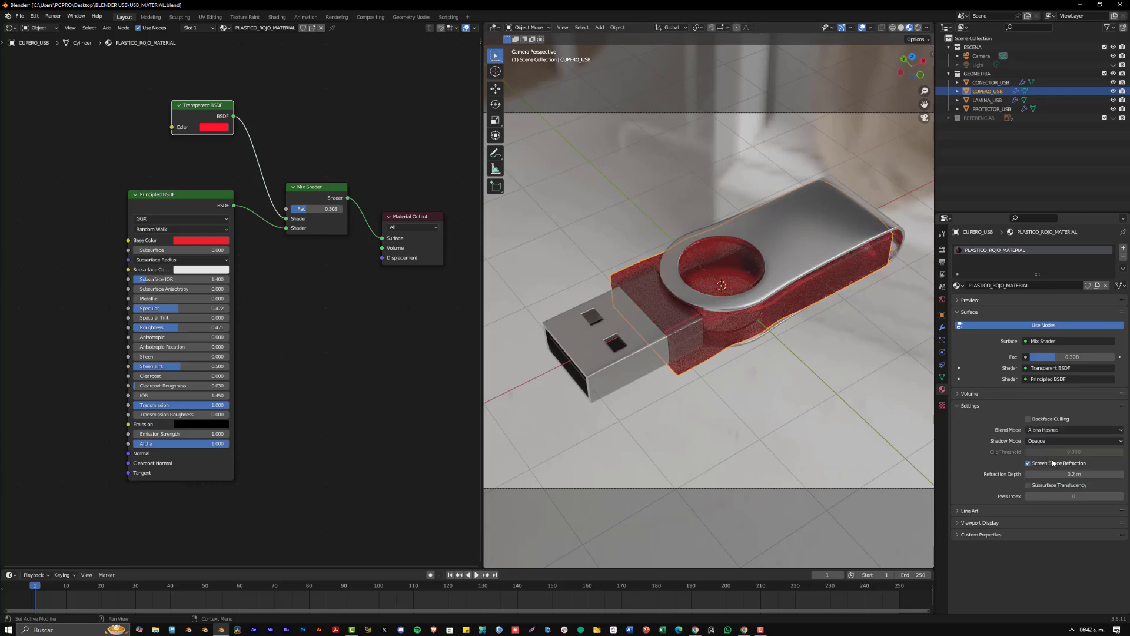
{"action": "left_click", "coordinate": [1050, 430]}
{"action": "left_click", "coordinate": [1053, 442]}
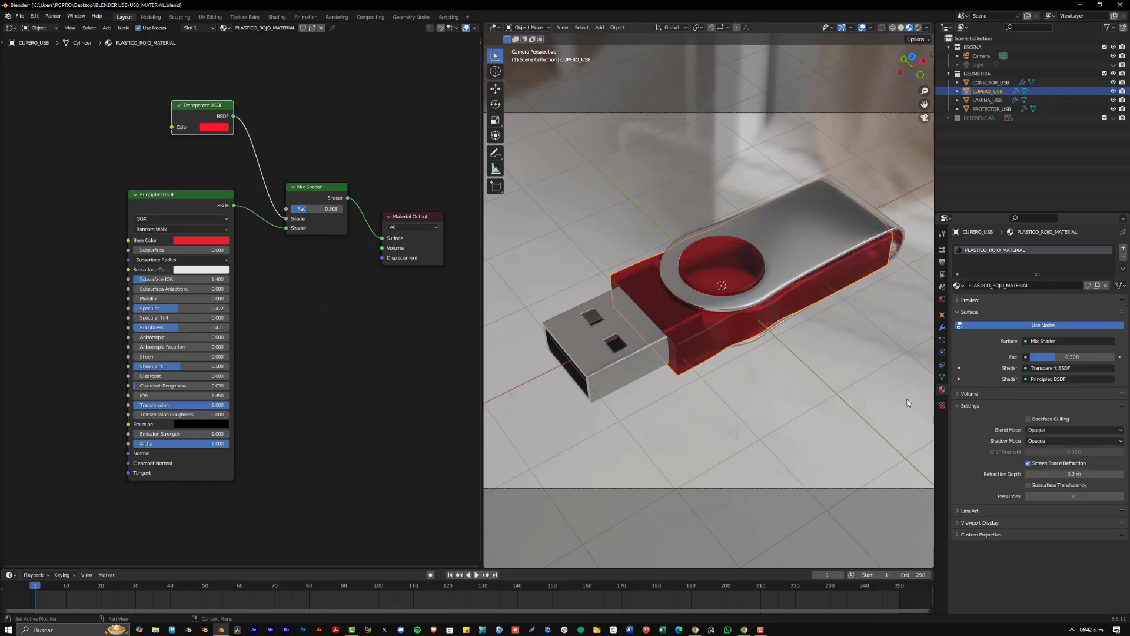
Compare Alpha Blend with Alpha Clip at a Refraction Depth of 0.3 m, toggling the red material's Screen Space Refraction off and on.
{"action": "left_click", "coordinate": [1058, 430]}
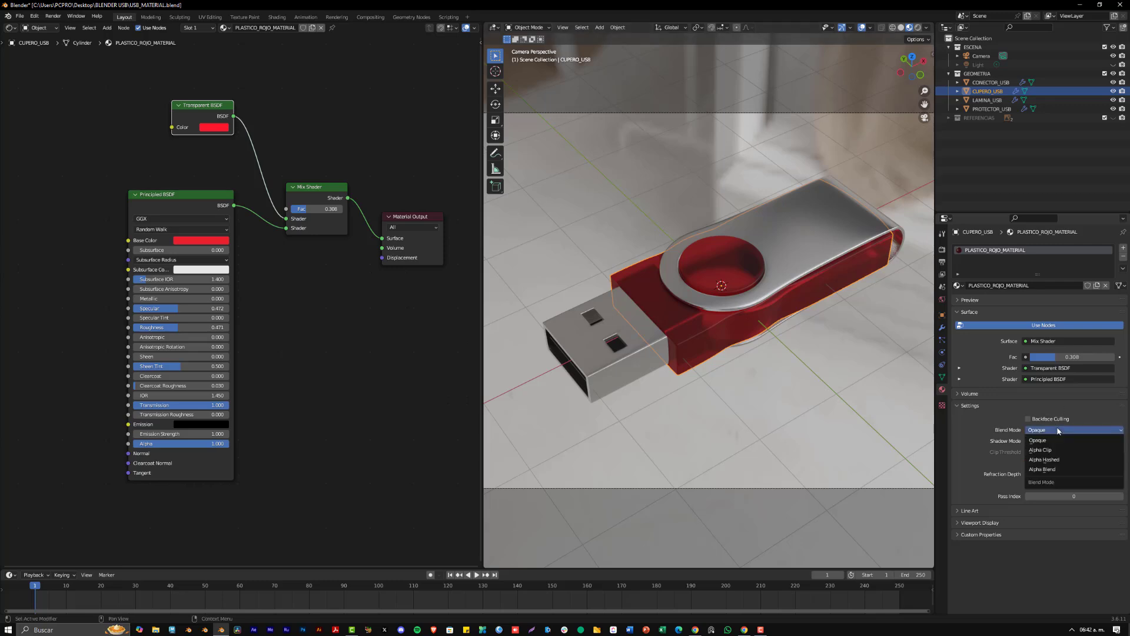
{"action": "left_click", "coordinate": [1053, 469]}
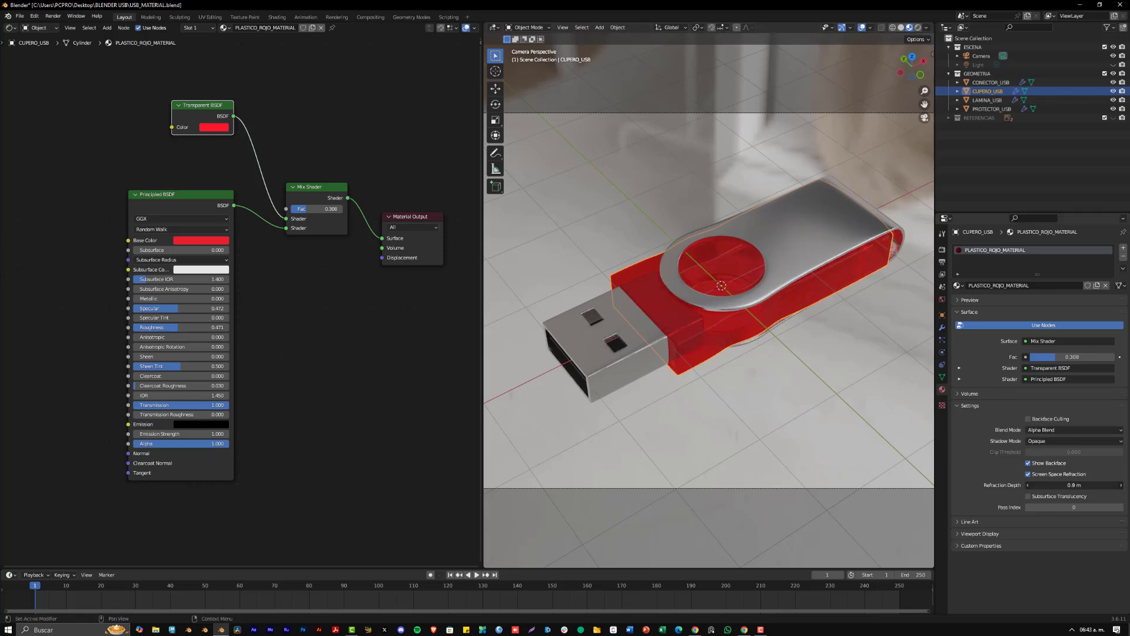
{"action": "left_click_drag", "start_coordinate": [1074, 485], "coordinate": [1091, 485]}
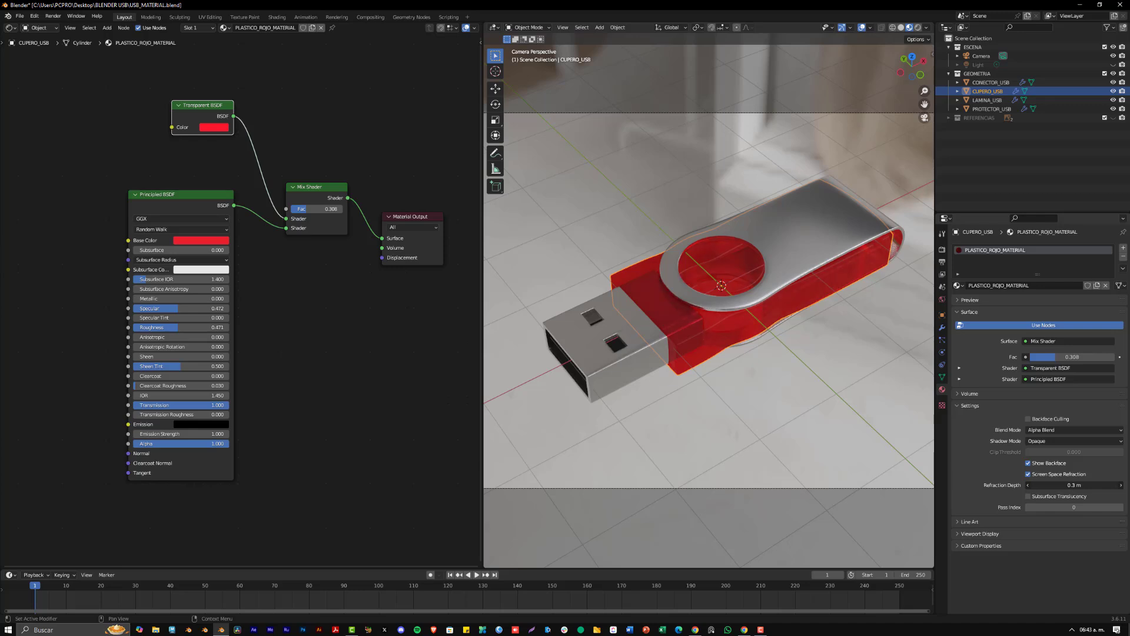
{"action": "left_click", "coordinate": [1054, 430]}
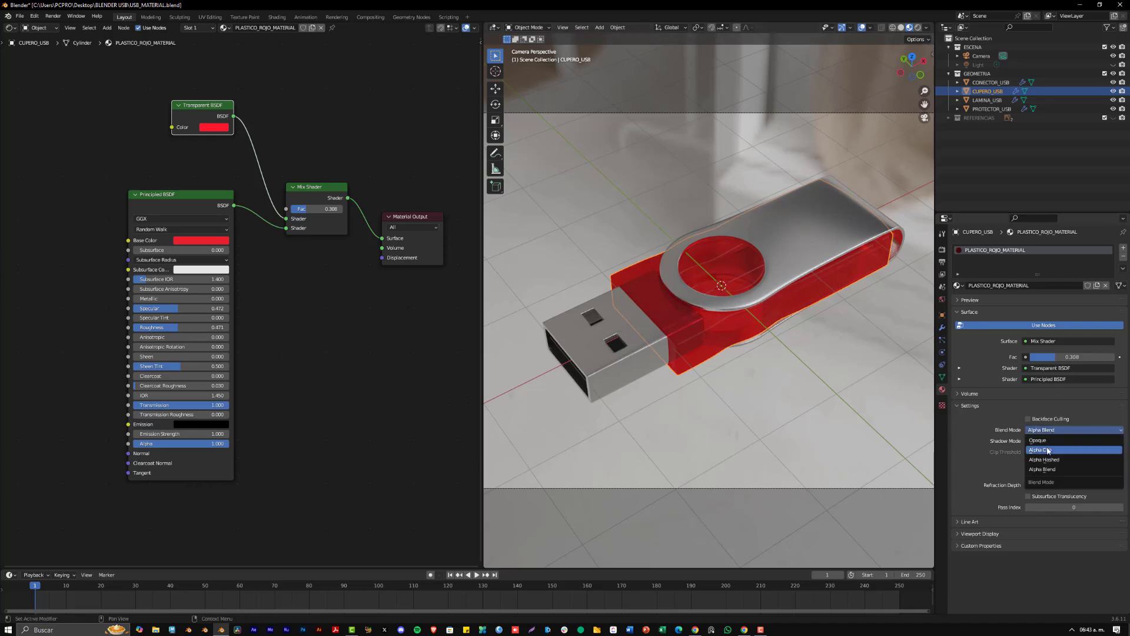
{"action": "left_click", "coordinate": [1048, 450]}
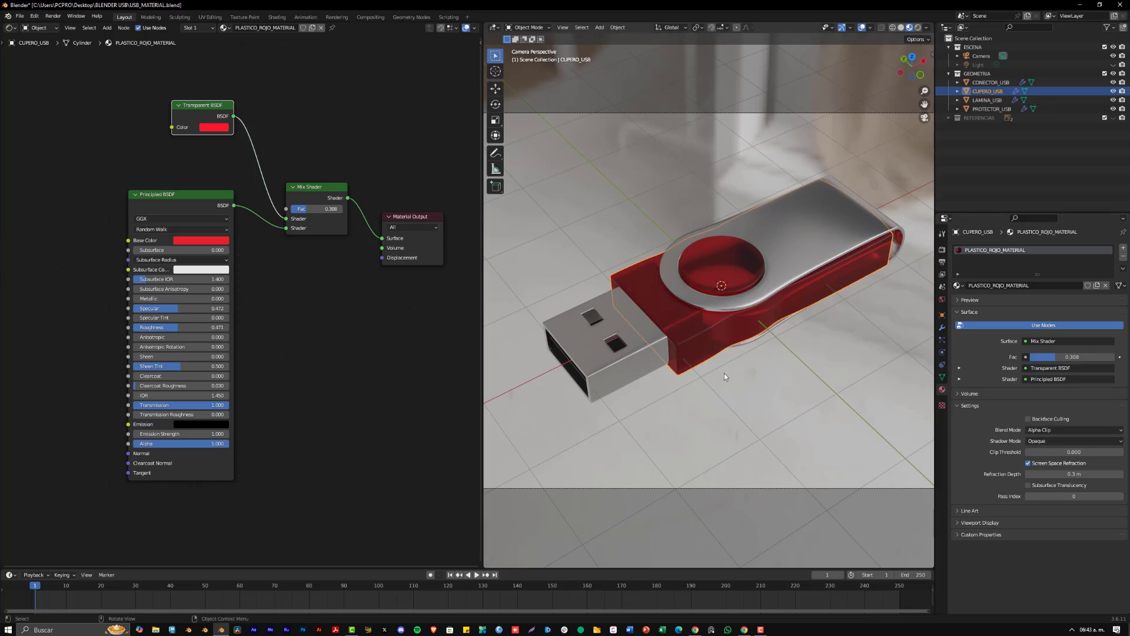
{"action": "left_click", "coordinate": [1074, 463]}
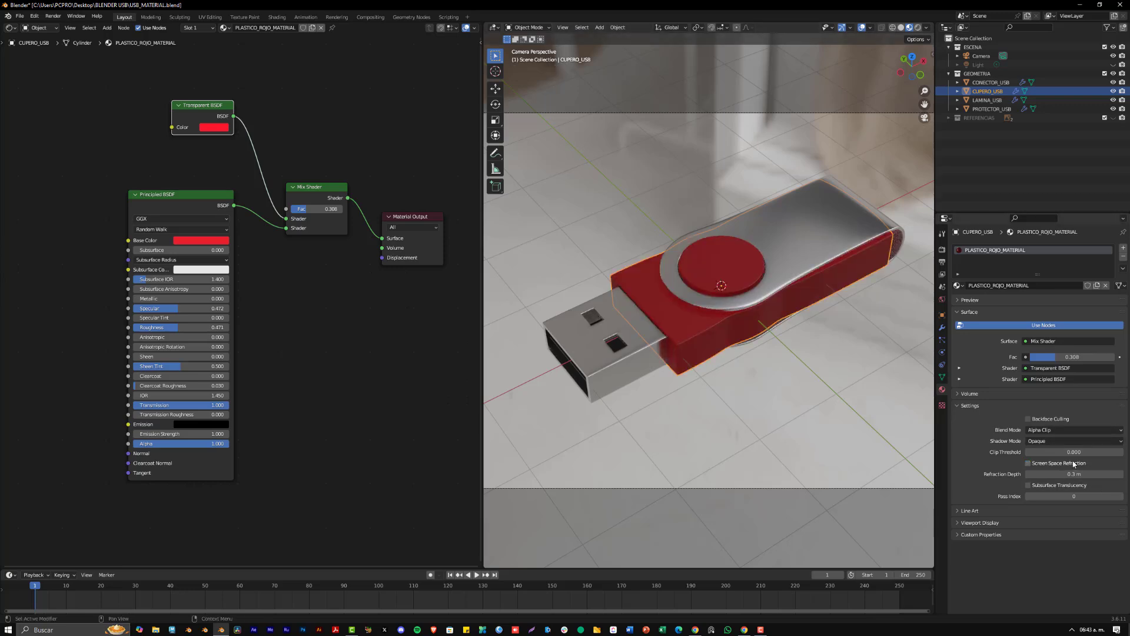
{"action": "left_click", "coordinate": [1072, 463]}
Set the red material's blend mode to Alpha Blend and raise the Mix Shader's Fac to 0.483.
{"action": "left_click", "coordinate": [1061, 430]}
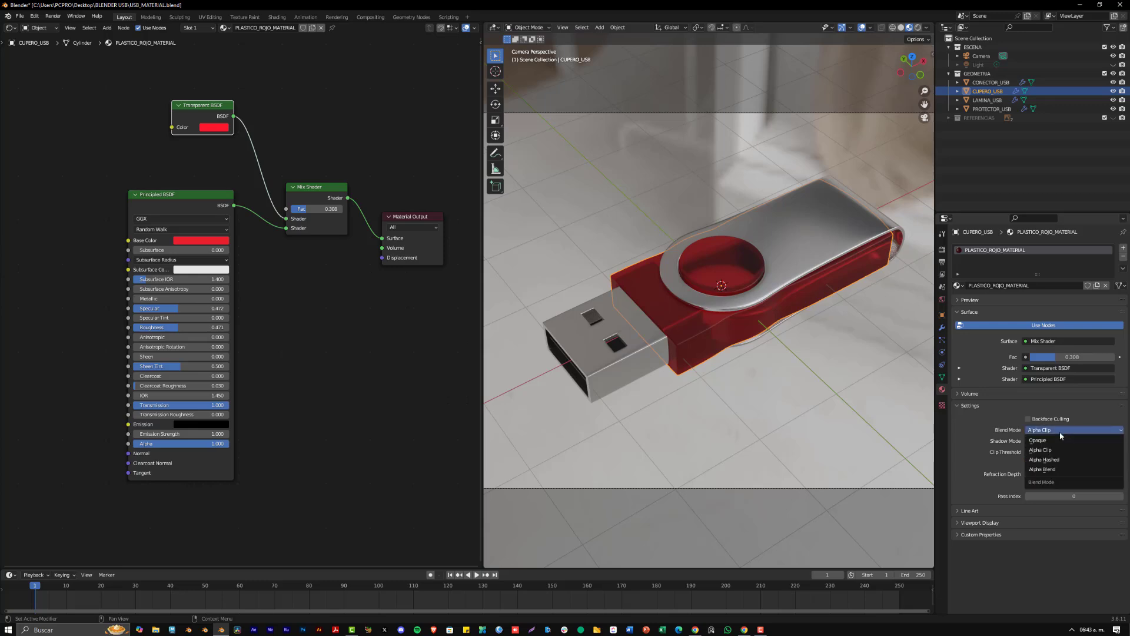
{"action": "left_click", "coordinate": [1053, 471]}
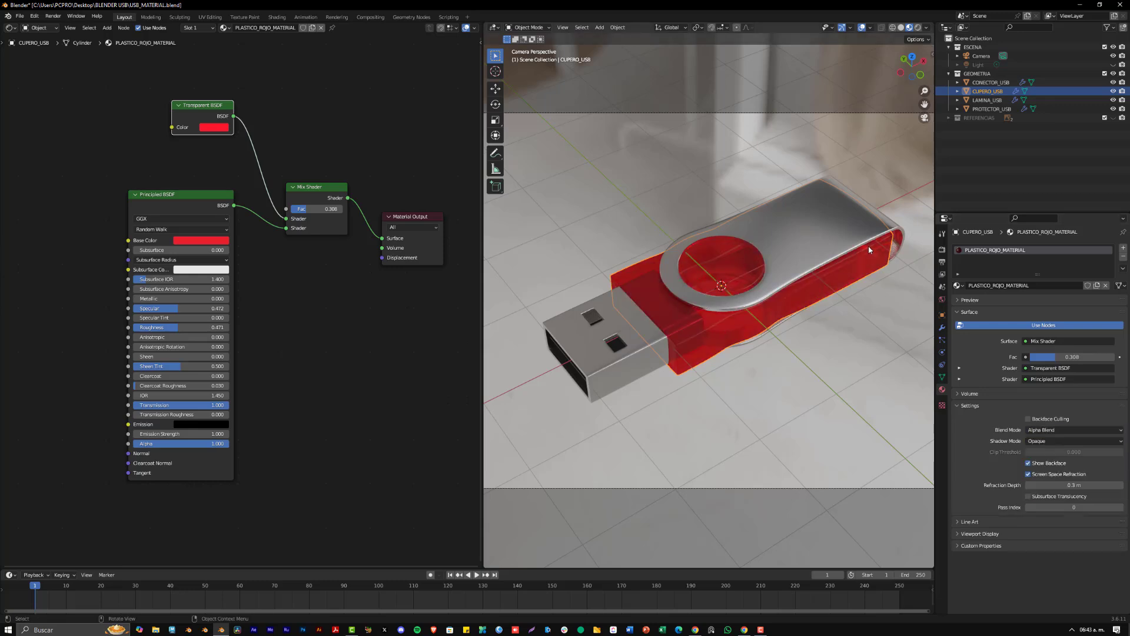
{"action": "mouse_move", "coordinate": [331, 209]}
{"action": "left_mouse_down"}
{"action": "mouse_move", "coordinate": [309, 210]}
{"action": "mouse_move", "coordinate": [400, 210]}
{"action": "mouse_move", "coordinate": [314, 210]}
{"action": "mouse_move", "coordinate": [346, 209]}
{"action": "left_mouse_up"}
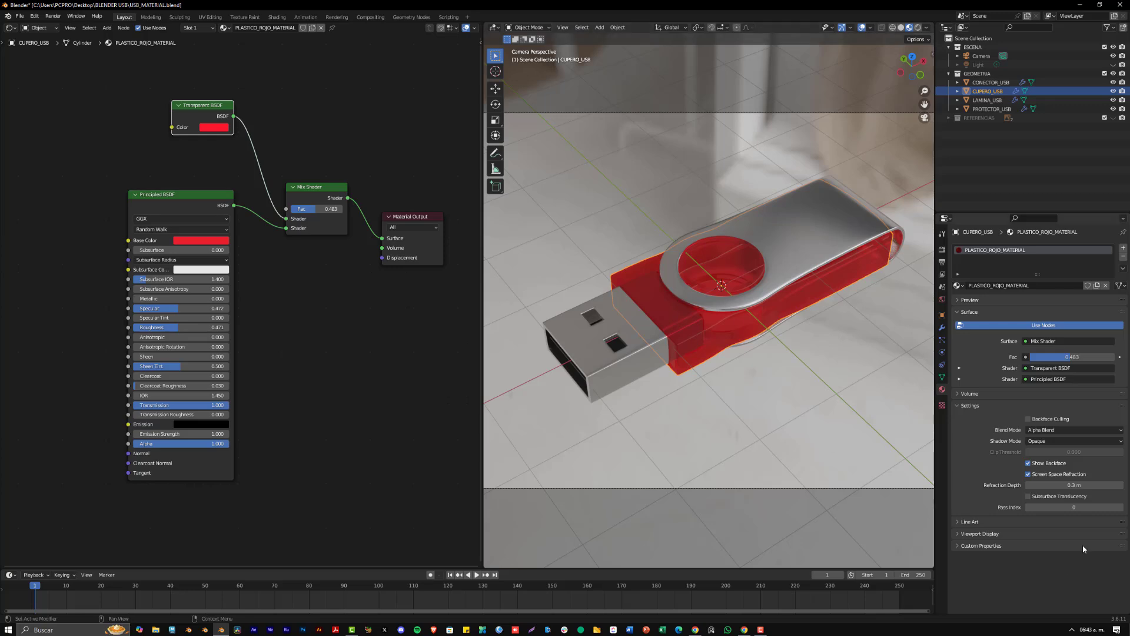
Toggle Show Backface off and on, and set the red material's blend mode to Opaque with a Refraction Depth of 0.2 m.
{"action": "left_click", "coordinate": [1026, 484]}
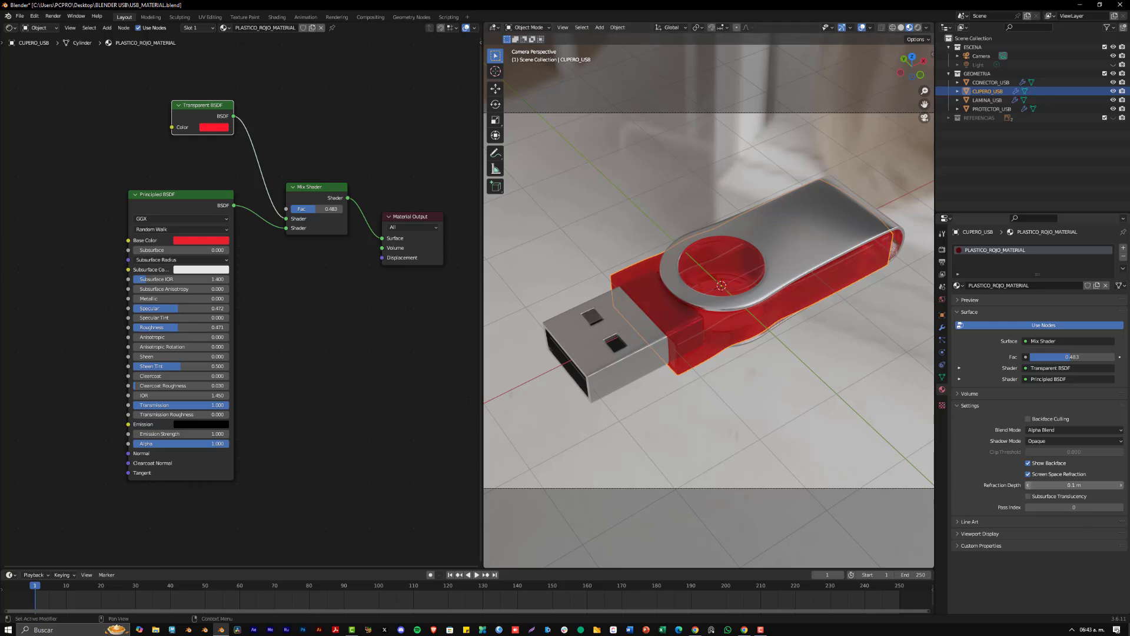
{"action": "left_click", "coordinate": [1049, 464]}
{"action": "left_click", "coordinate": [1049, 464]}
{"action": "left_click", "coordinate": [1074, 430]}
{"action": "left_click", "coordinate": [1053, 443]}
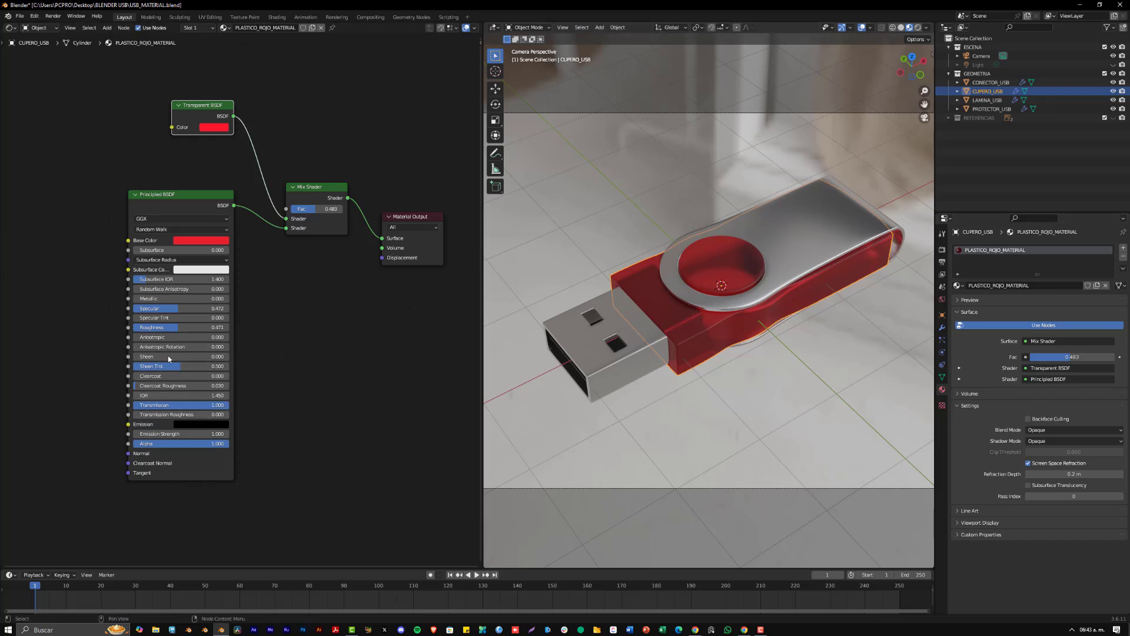
Set the red Principled BSDF's Roughness to 0.071 and its Transmission Roughness to about 0.495.
{"action": "left_click_drag", "start_coordinate": [169, 327], "coordinate": [143, 327]}
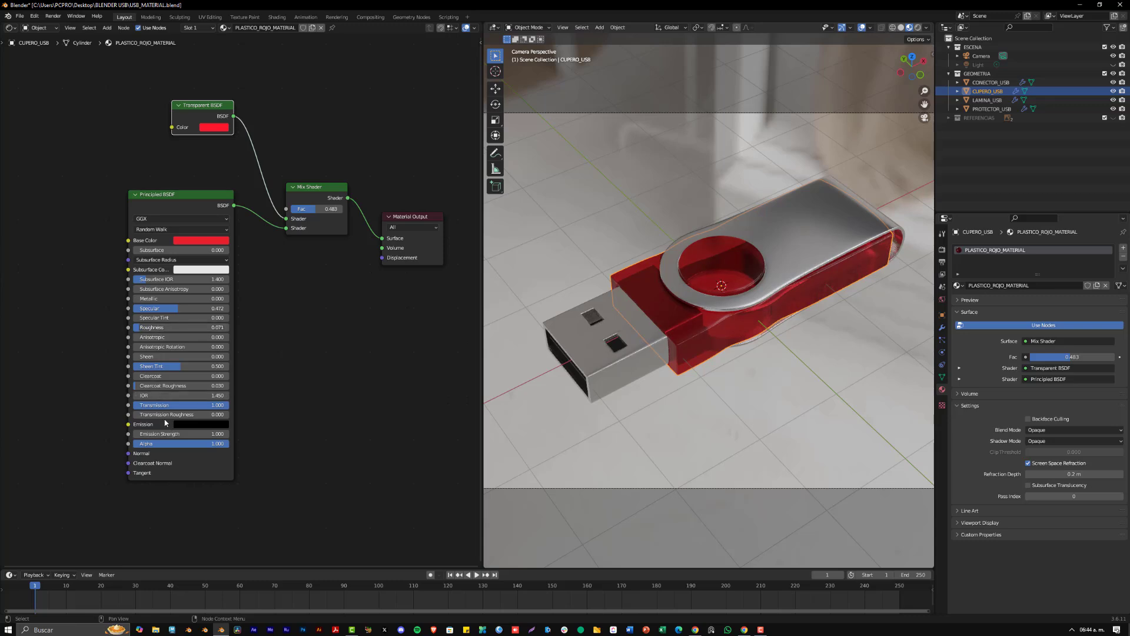
{"action": "left_click_drag", "start_coordinate": [168, 414], "coordinate": [213, 414]}
{"action": "left_click_drag", "start_coordinate": [174, 327], "coordinate": [171, 327]}
{"action": "mouse_move", "coordinate": [185, 414]}
{"action": "left_mouse_down"}
{"action": "mouse_move", "coordinate": [163, 414]}
{"action": "mouse_move", "coordinate": [180, 415]}
{"action": "left_mouse_up"}
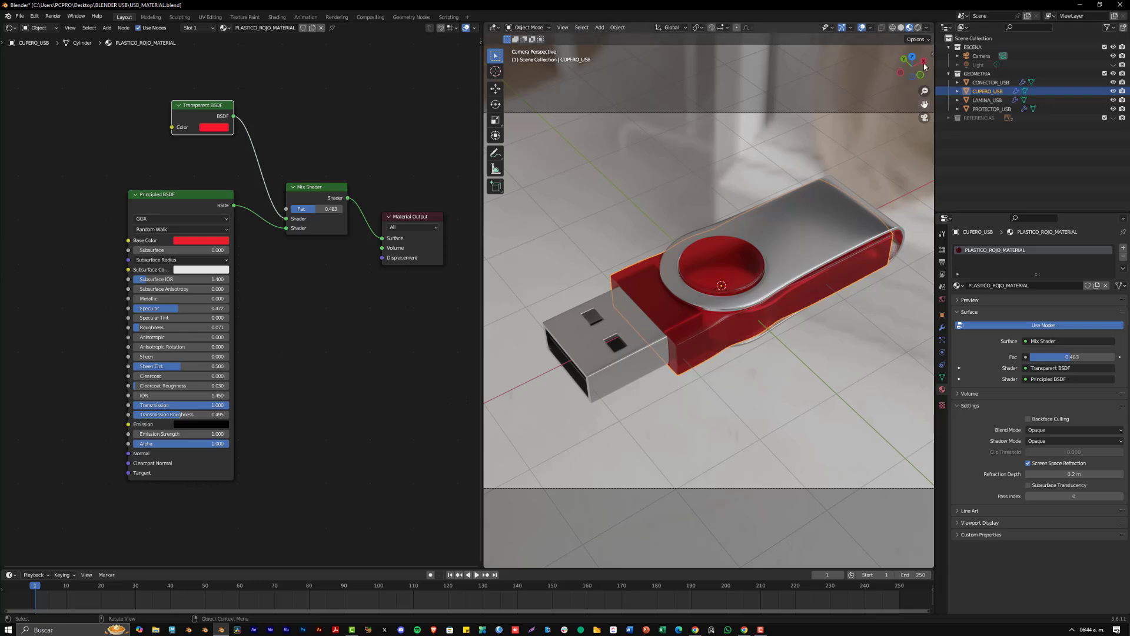
Switch the scene's render engine from Eevee to Cycles.
{"action": "left_click", "coordinate": [941, 235]}
{"action": "left_click", "coordinate": [942, 249]}
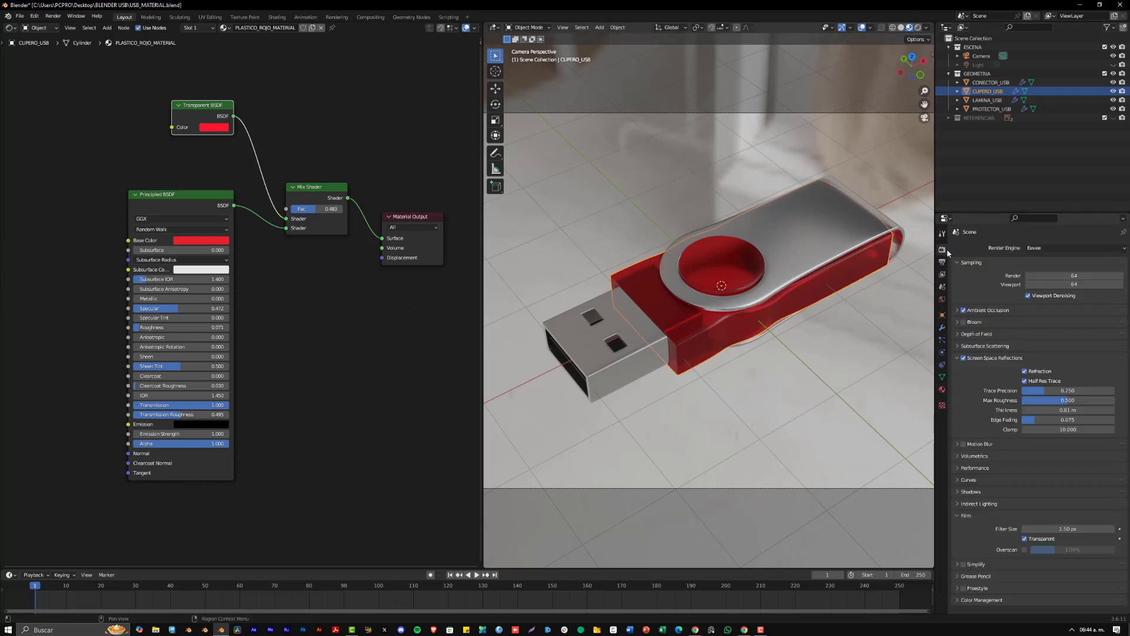
{"action": "left_click", "coordinate": [1049, 251]}
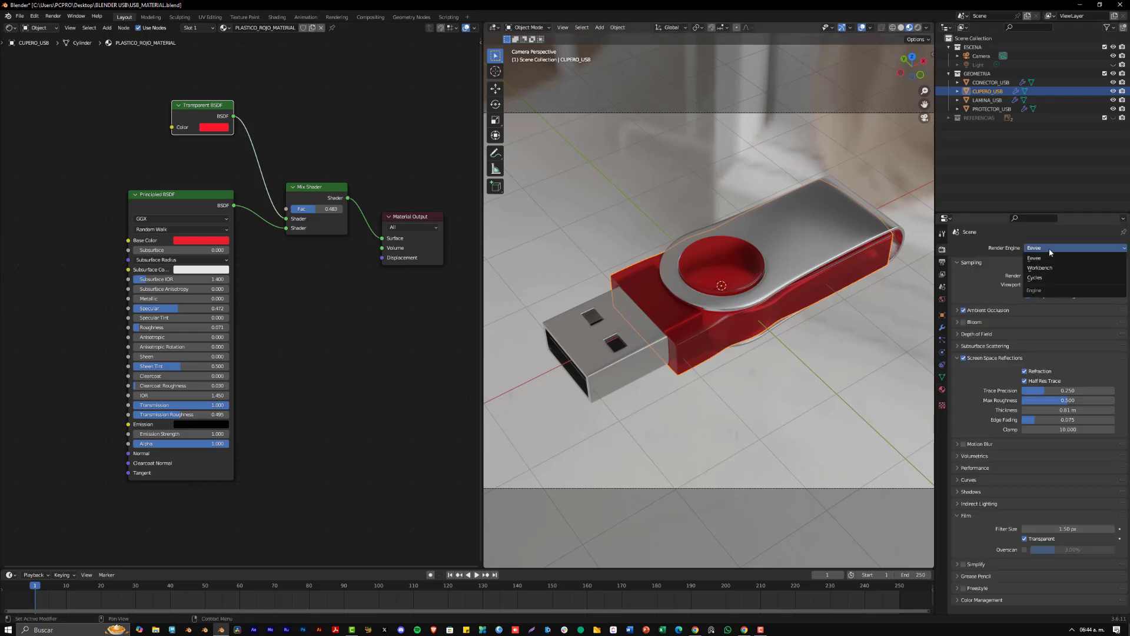
{"action": "left_click", "coordinate": [1036, 277]}
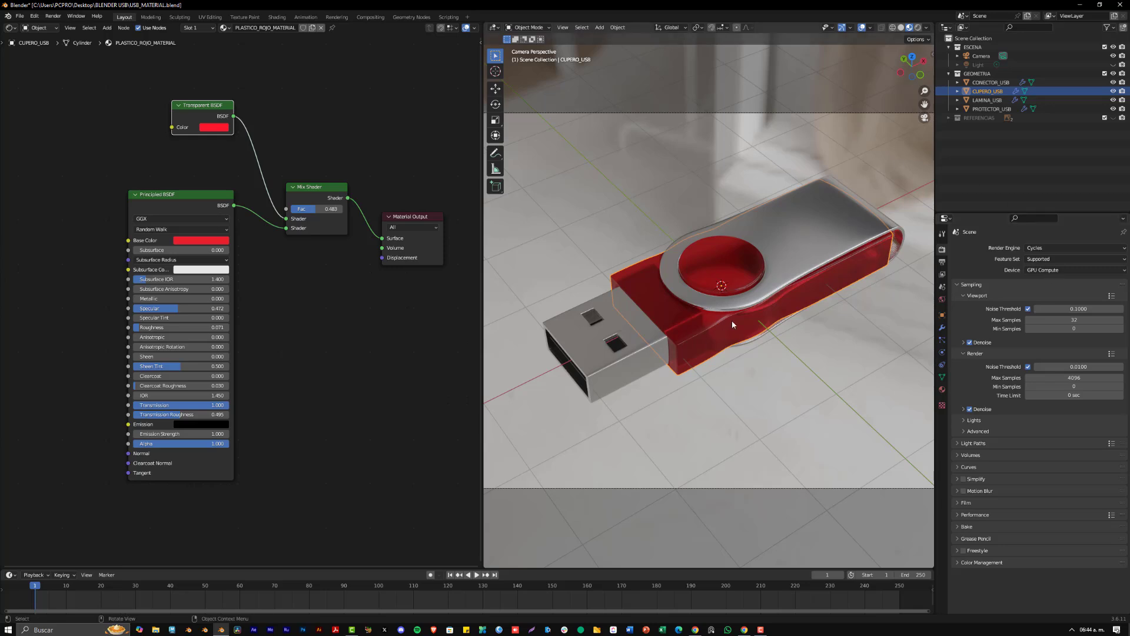
Deselect the USB body and compare Rendered with Material Preview viewport shading, ending in Rendered.
{"action": "left_click", "coordinate": [782, 389]}
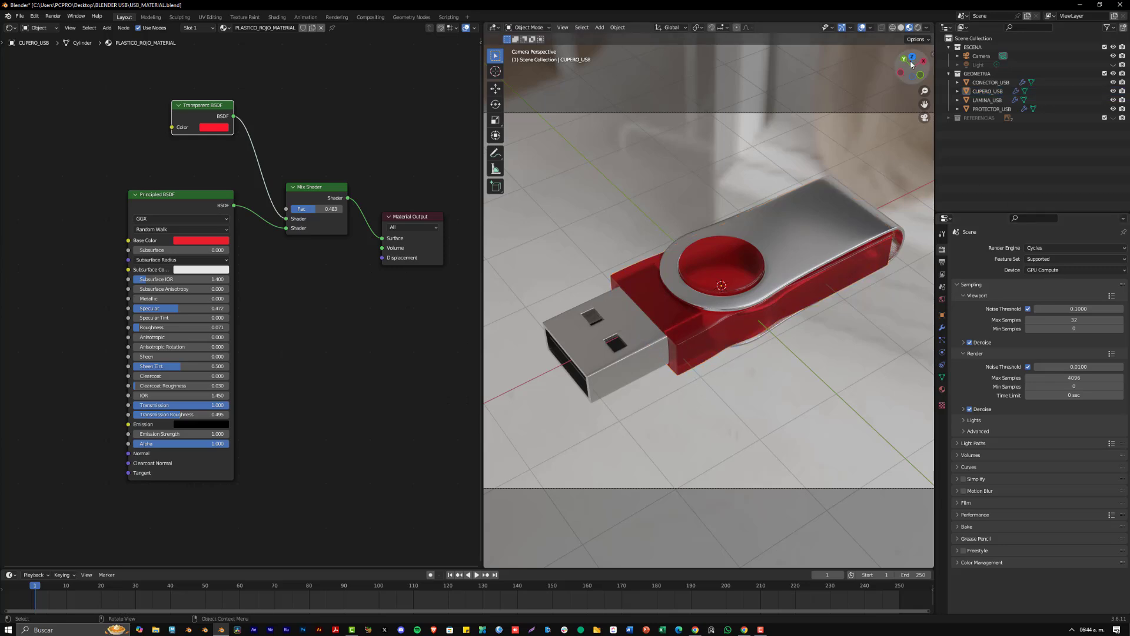
{"action": "left_click", "coordinate": [917, 27]}
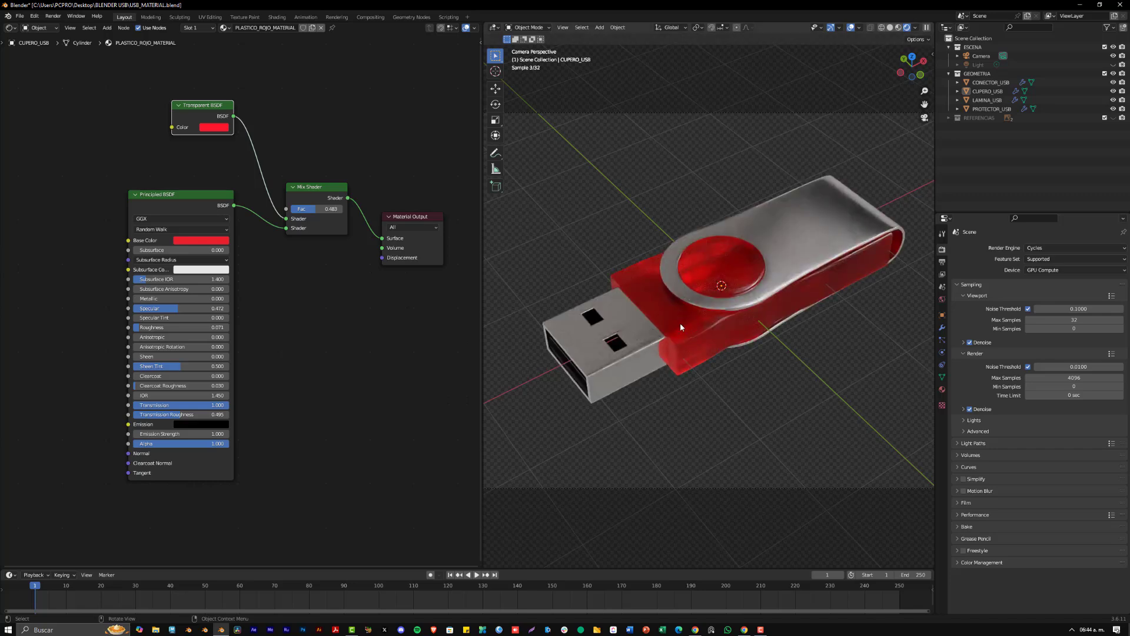
{"action": "left_click", "coordinate": [898, 28]}
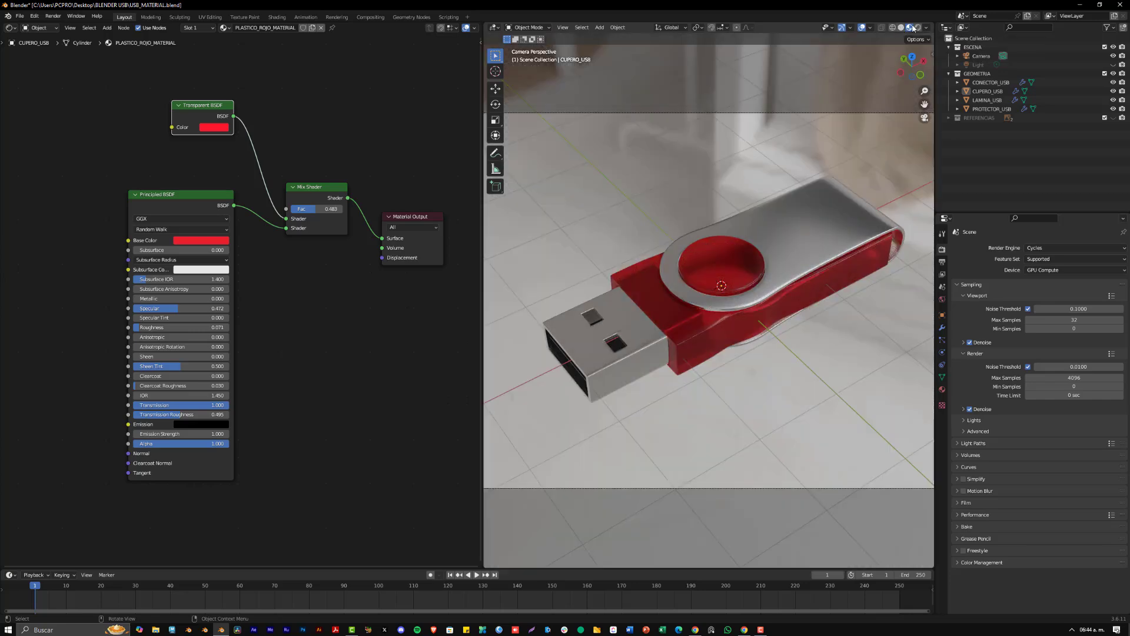
{"action": "left_click", "coordinate": [910, 27]}
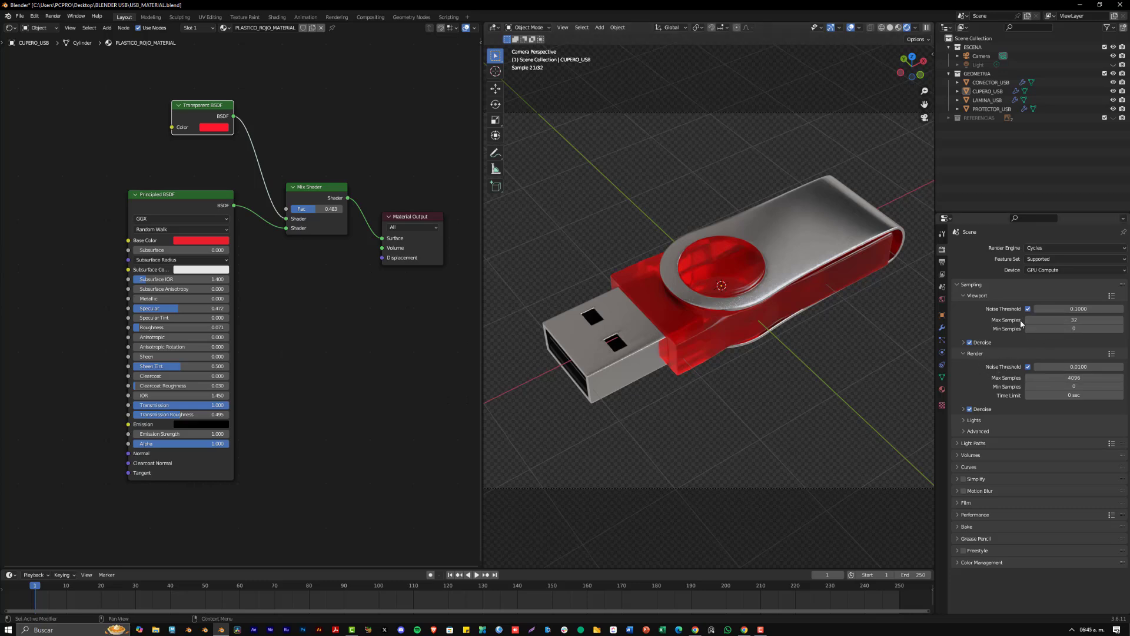
Render the camera view in Cycles, enlarge the render window and inspect the translucent red body.
{"action": "key", "text": "F12"}
{"action": "left_click_drag", "start_coordinate": [815, 188], "coordinate": [554, 113]}
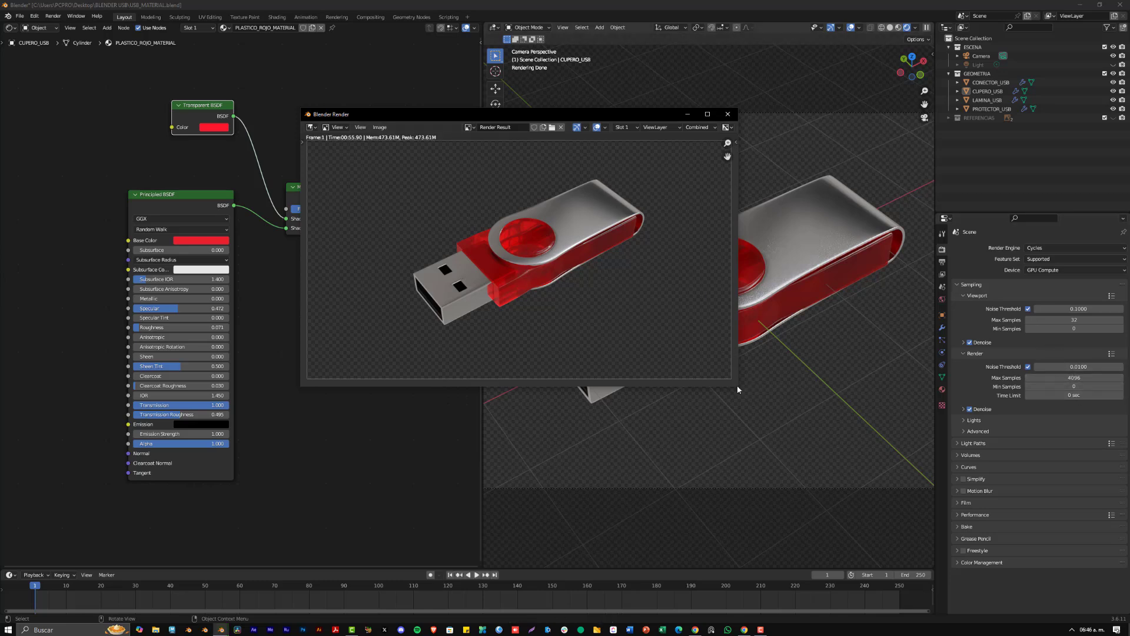
{"action": "left_click_drag", "start_coordinate": [736, 387], "coordinate": [854, 502]}
{"action": "scroll", "coordinate": [652, 288], "scroll_direction": "up", "scroll_amount": 4}
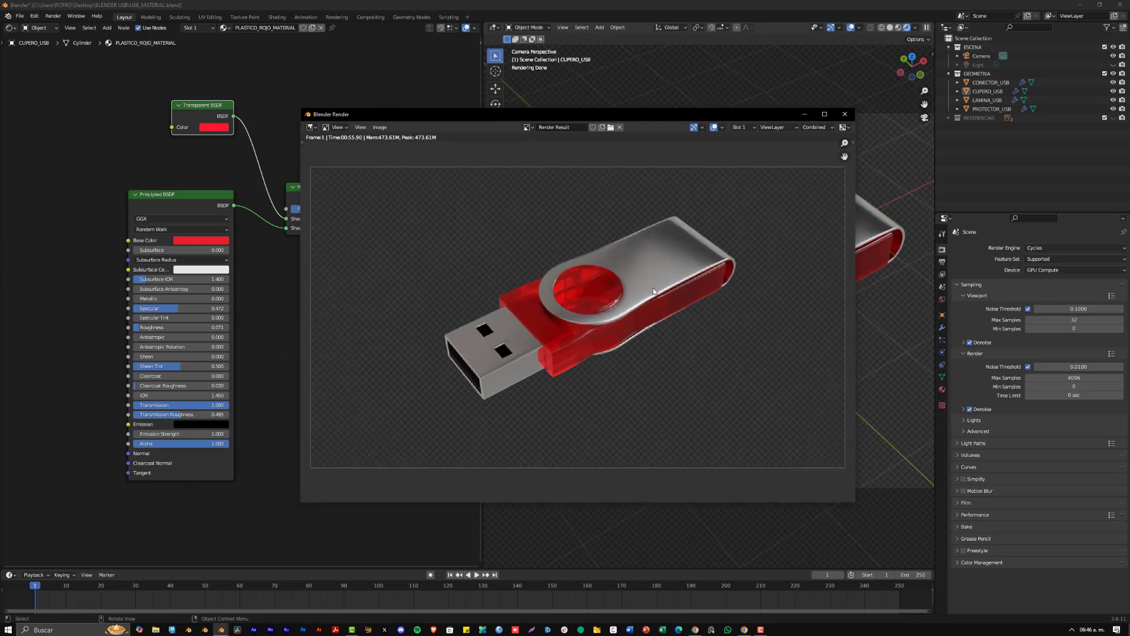
{"action": "scroll", "coordinate": [652, 288], "scroll_direction": "down", "scroll_amount": 4}
{"action": "scroll", "coordinate": [634, 318], "scroll_direction": "down", "scroll_amount": 1}
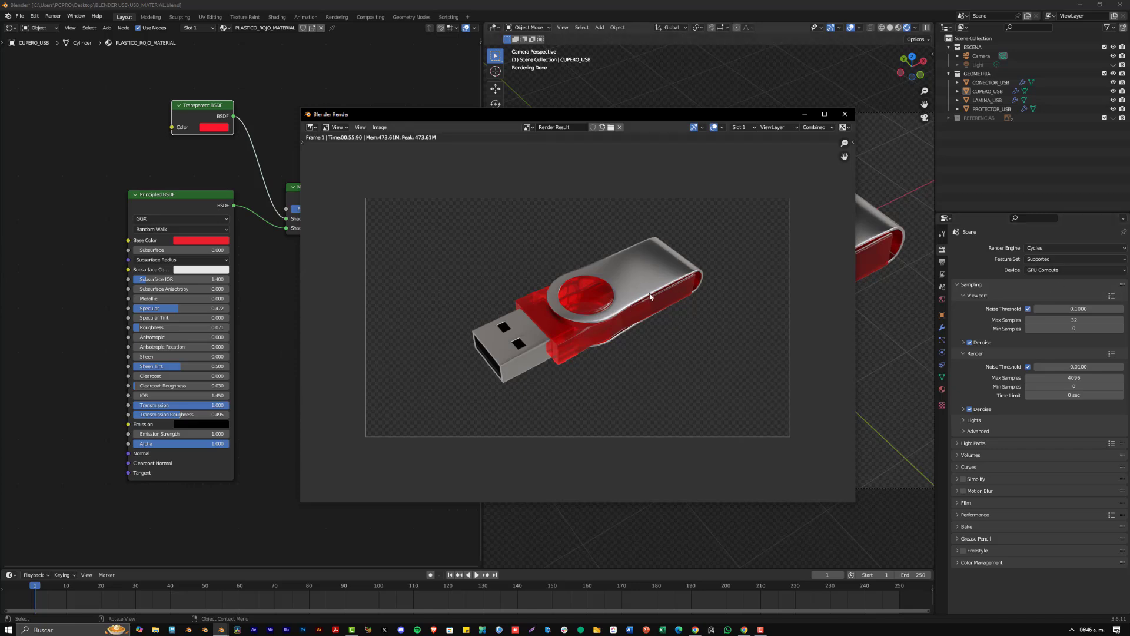
{"action": "left_click_drag", "start_coordinate": [729, 121], "coordinate": [479, 111]}
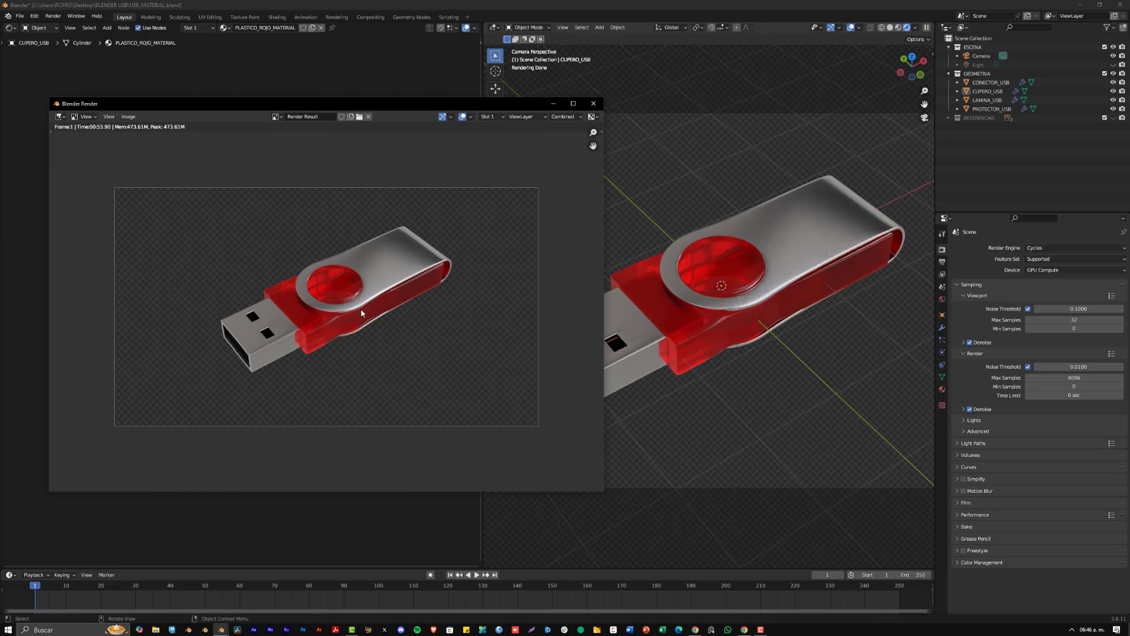
Change the render engine to Eevee and render the camera view again.
{"action": "left_click", "coordinate": [1053, 247]}
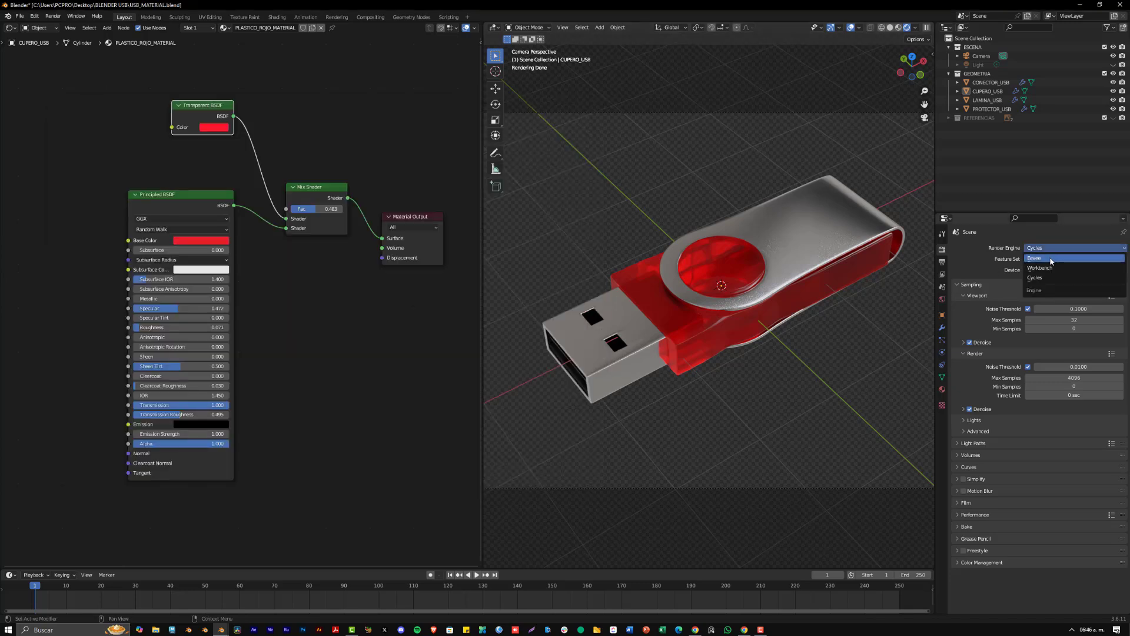
{"action": "left_click", "coordinate": [1051, 259]}
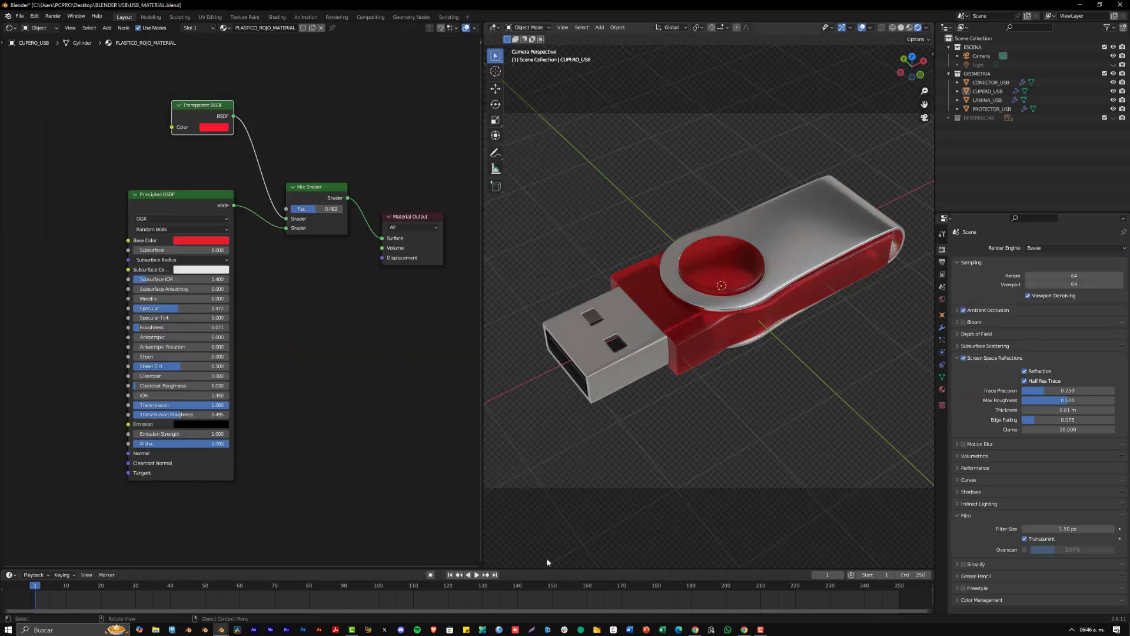
{"action": "key", "text": "F12"}
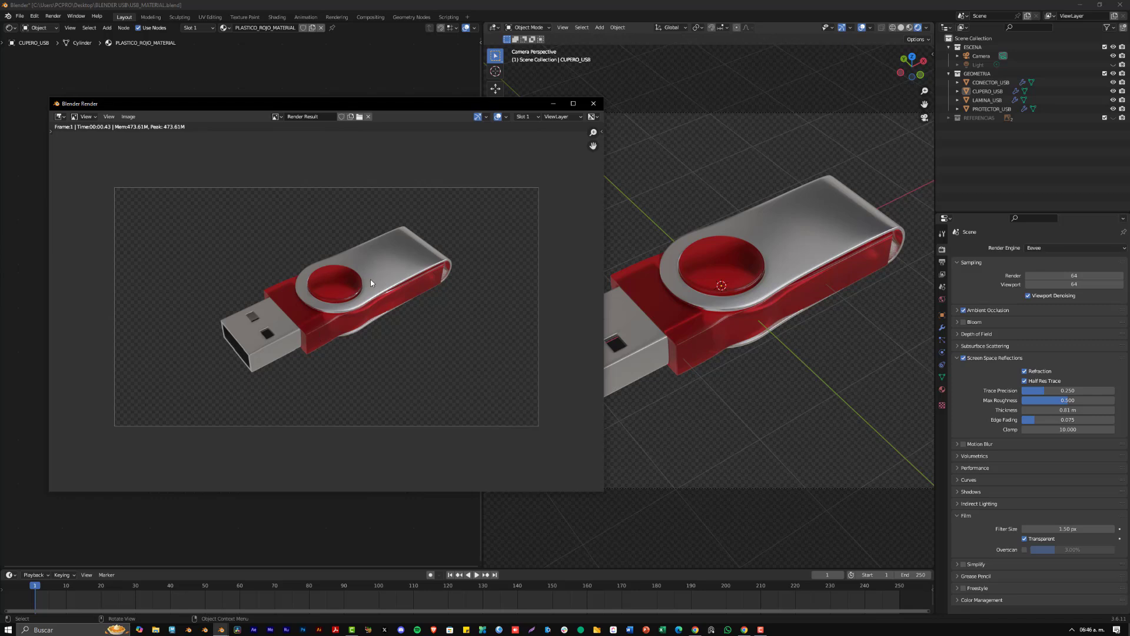
Return the render engine to Cycles and place the Eevee render window beside the viewport for comparison.
{"action": "left_click", "coordinate": [1051, 251]}
{"action": "left_click", "coordinate": [1050, 279]}
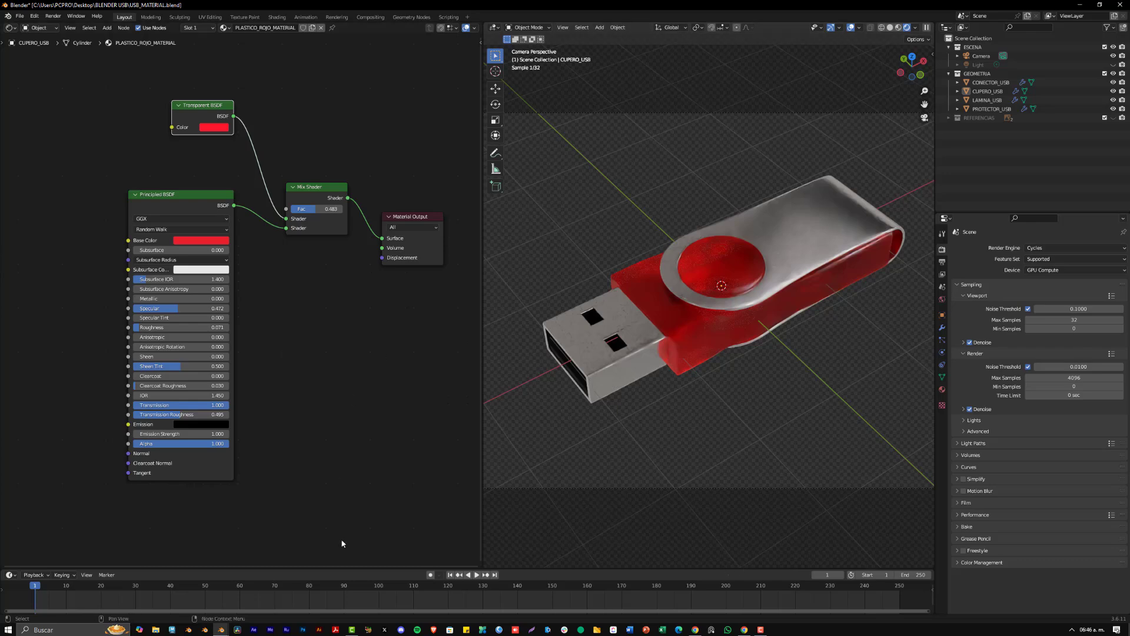
{"action": "mouse_move", "coordinate": [221, 629]}
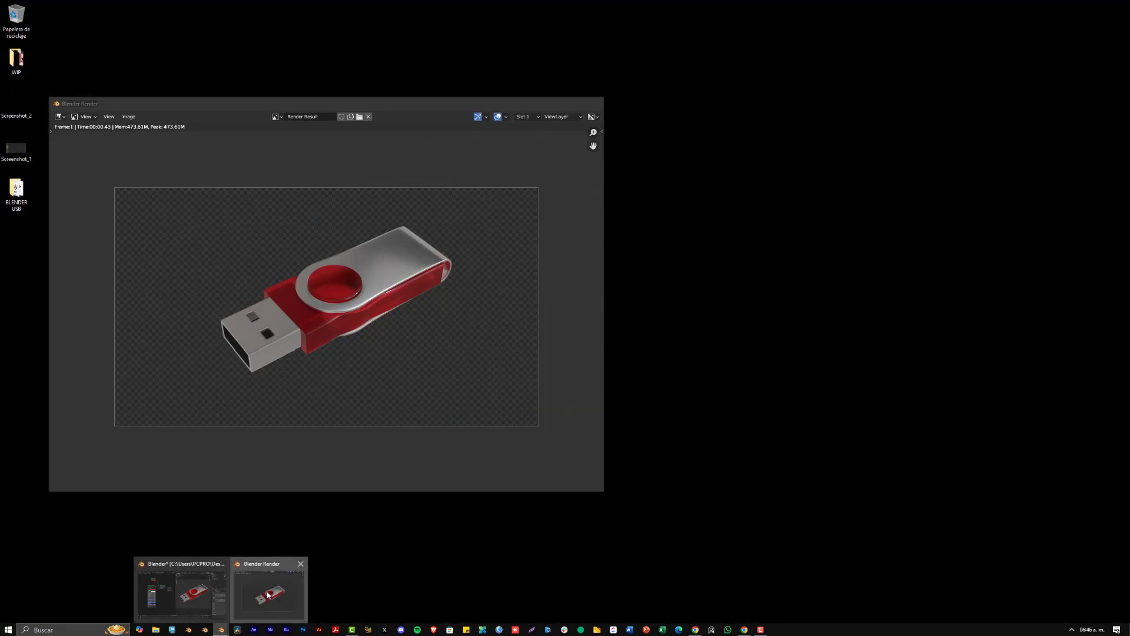
{"action": "left_click", "coordinate": [268, 595]}
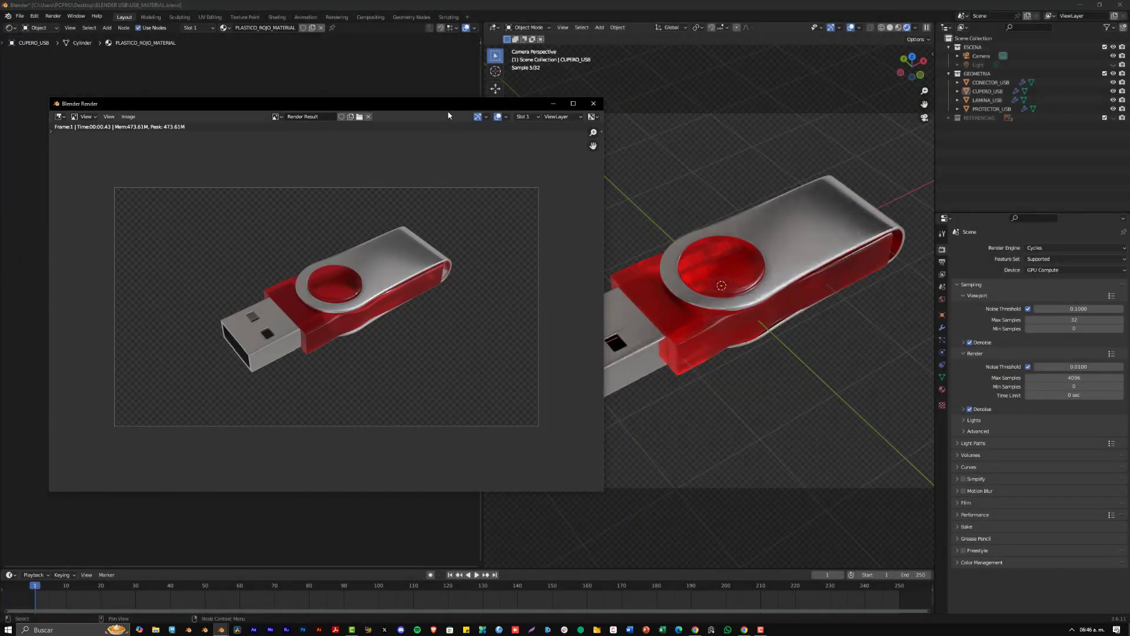
{"action": "left_click_drag", "start_coordinate": [450, 106], "coordinate": [372, 81]}
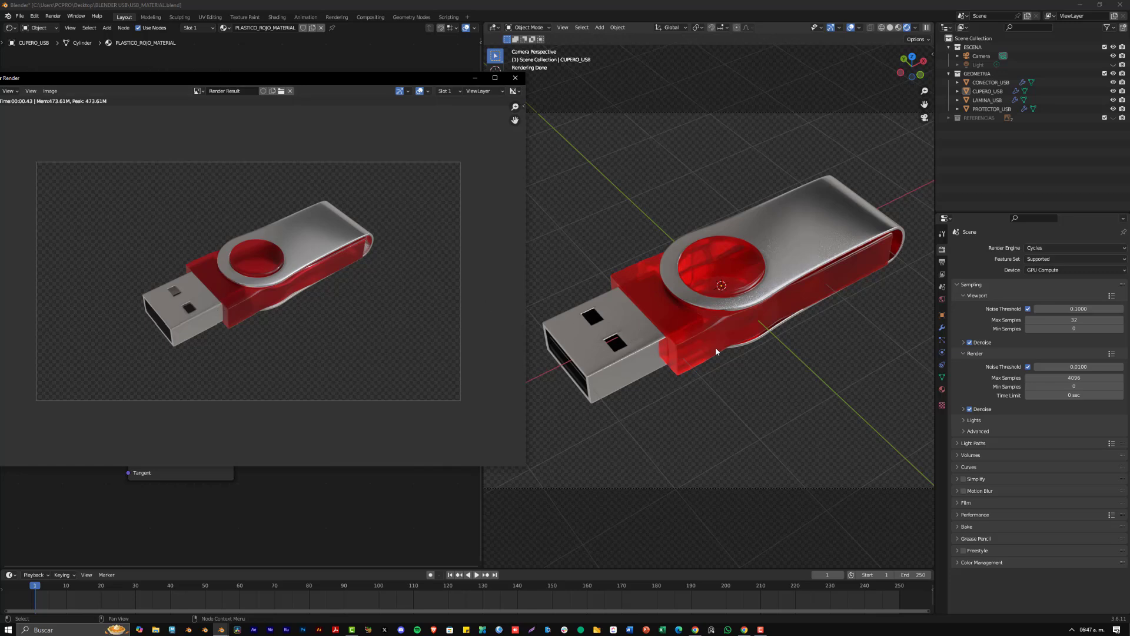
Select all the USB drive parts and rotate them freely in trackball mode by about 28.6° and 10.9°.
{"action": "left_click_drag", "start_coordinate": [808, 382], "coordinate": [626, 221]}
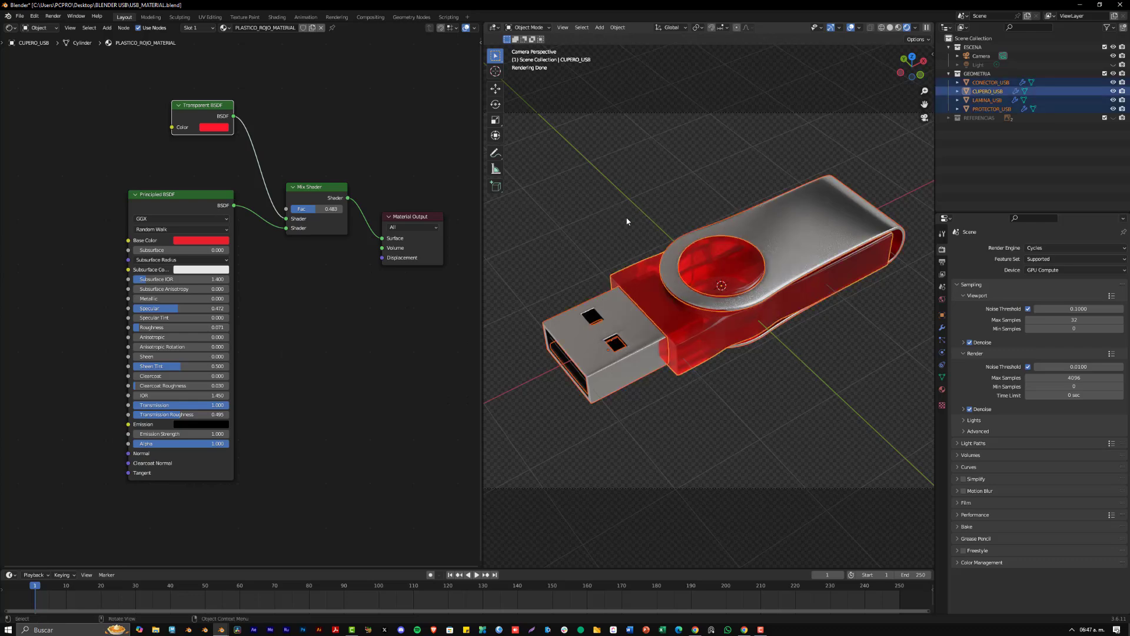
{"action": "key", "text": "r"}
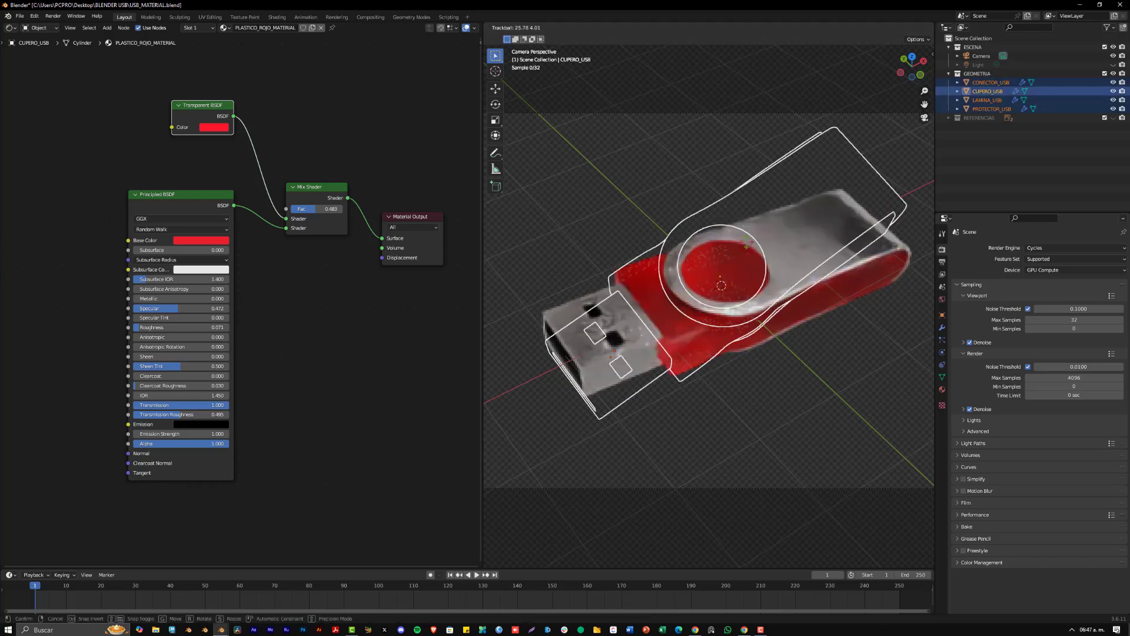
{"action": "key", "text": "r"}
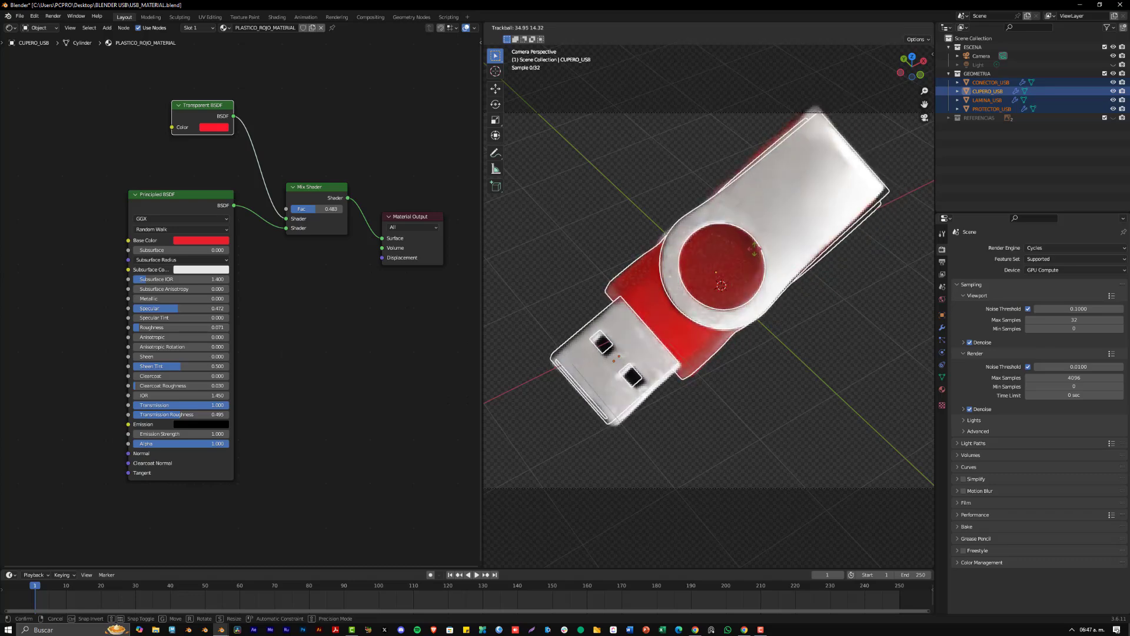
{"action": "left_click", "coordinate": [752, 247]}
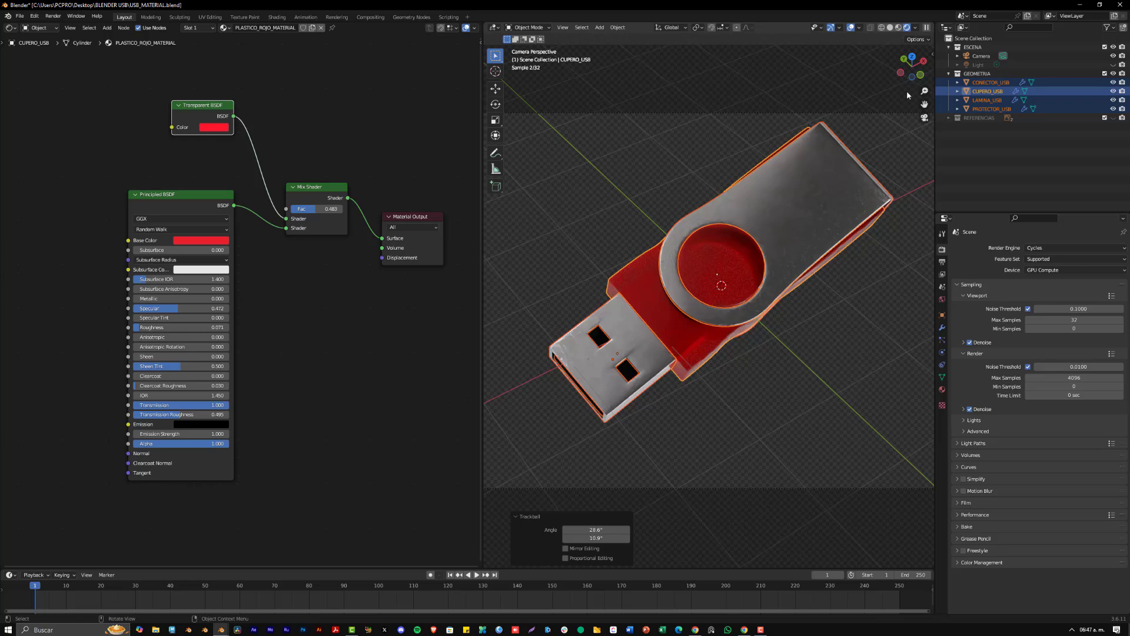
Compare the rotated USB drive in Material Preview and Rendered viewport shading, finishing in Rendered.
{"action": "left_click", "coordinate": [899, 28]}
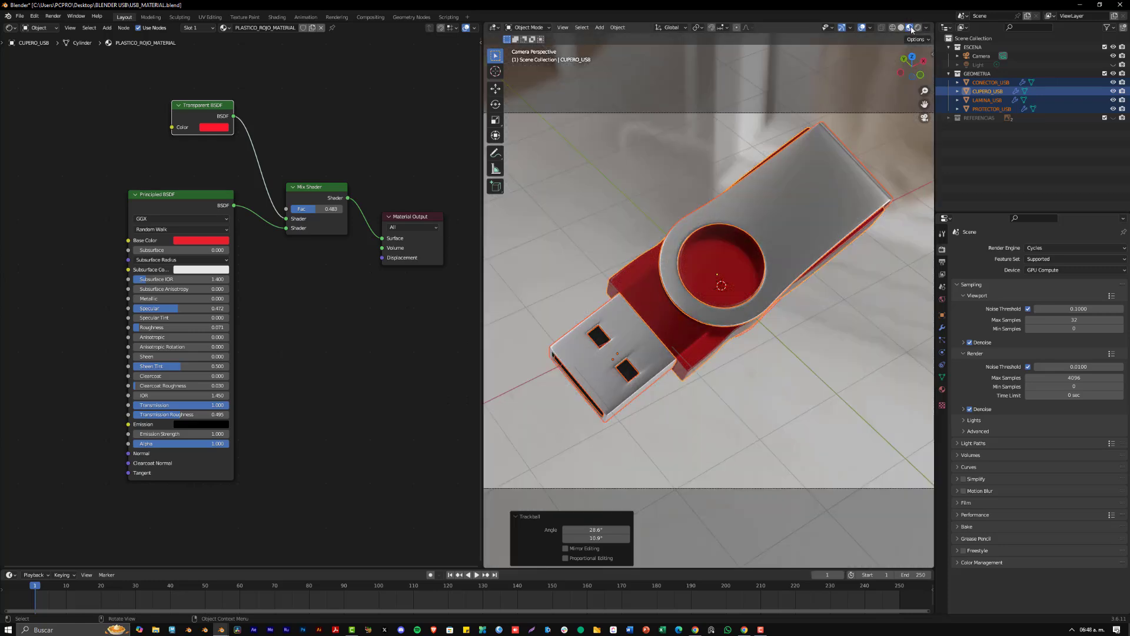
{"action": "left_click", "coordinate": [918, 28]}
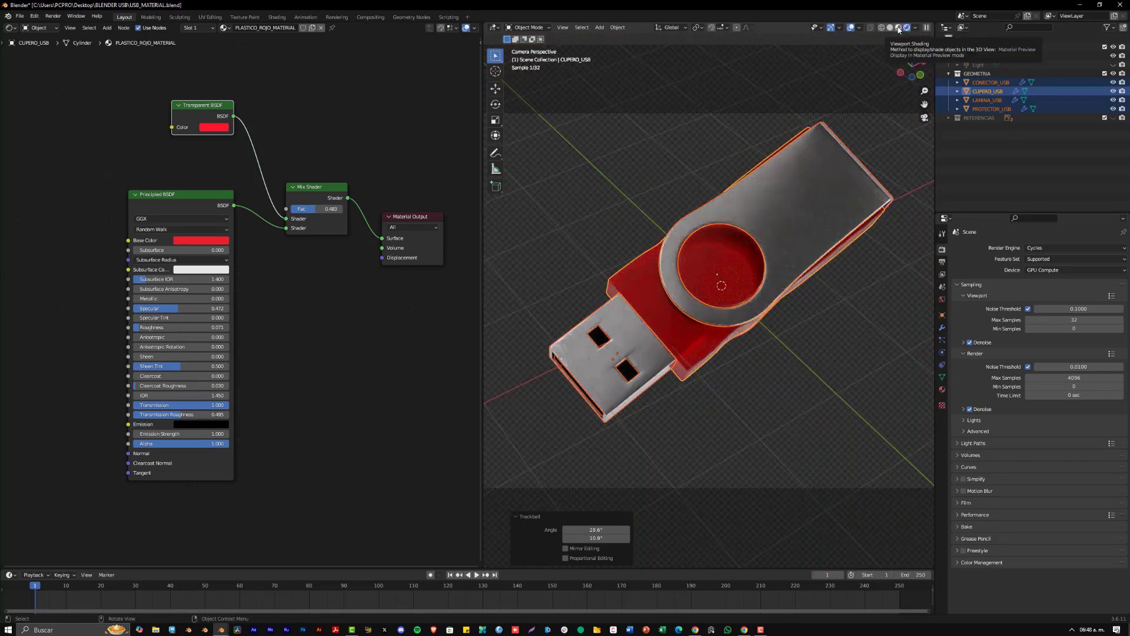
{"action": "left_click", "coordinate": [898, 28]}
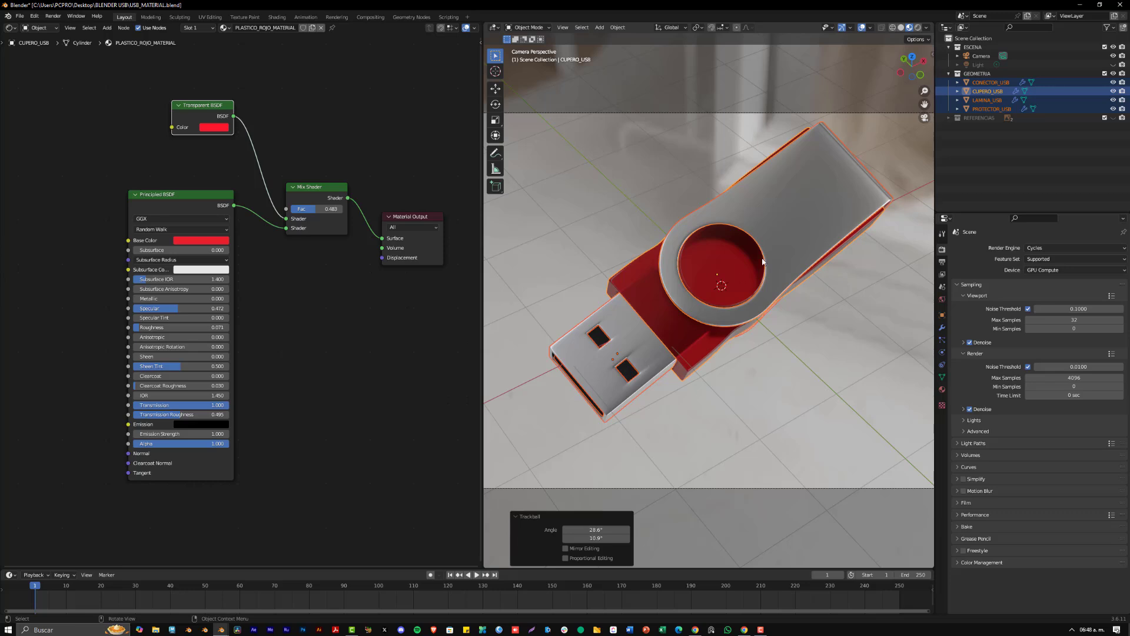
{"action": "left_click", "coordinate": [917, 28]}
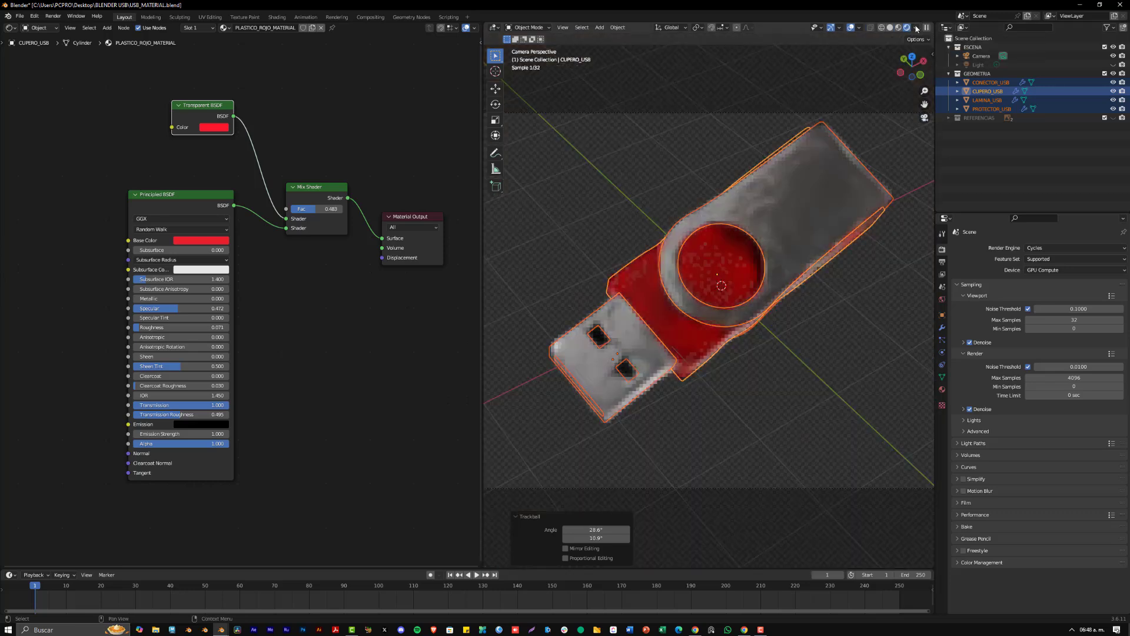